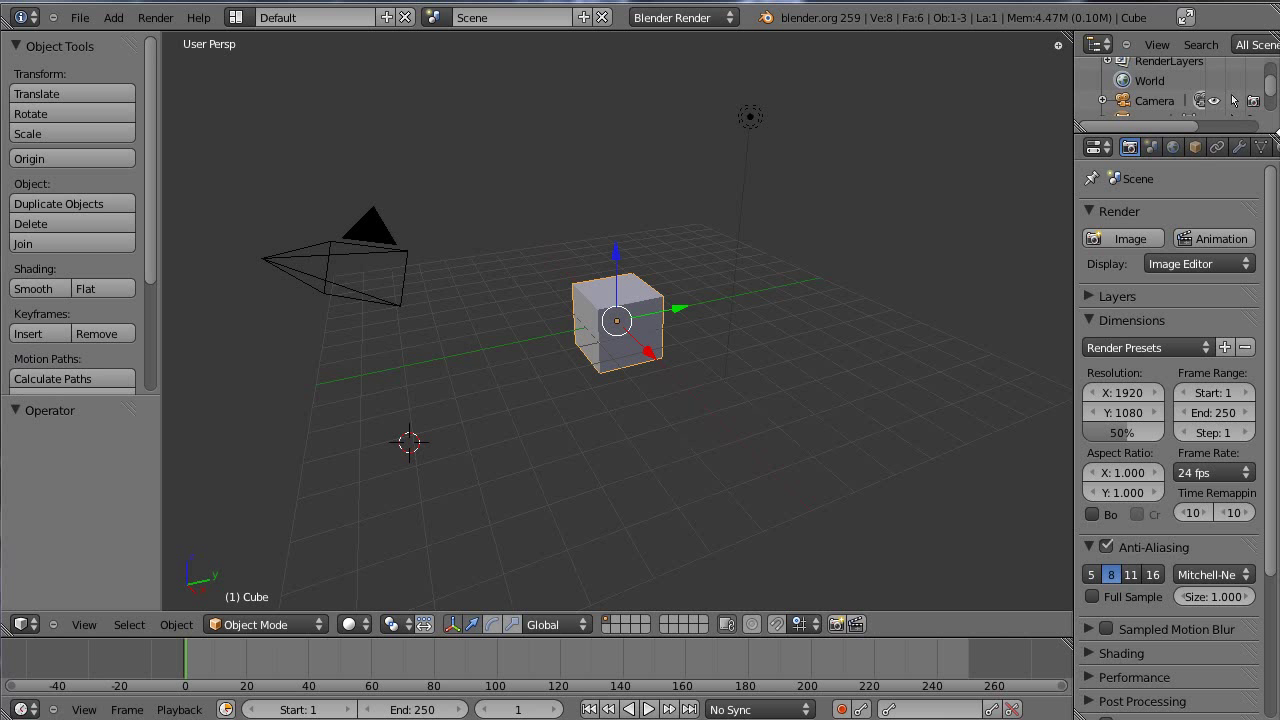
Add a Multiresolution modifier to the default cube
{"action": "mouse_move", "coordinate": [507, 222]}
{"action": "middle_mouse_down"}
{"action": "mouse_move", "coordinate": [546, 245]}
{"action": "mouse_move", "coordinate": [513, 225]}
{"action": "middle_mouse_up"}
{"action": "scroll", "coordinate": [615, 322], "scroll_direction": "up", "scroll_amount": 4}
{"action": "left_click", "coordinate": [1240, 147]}
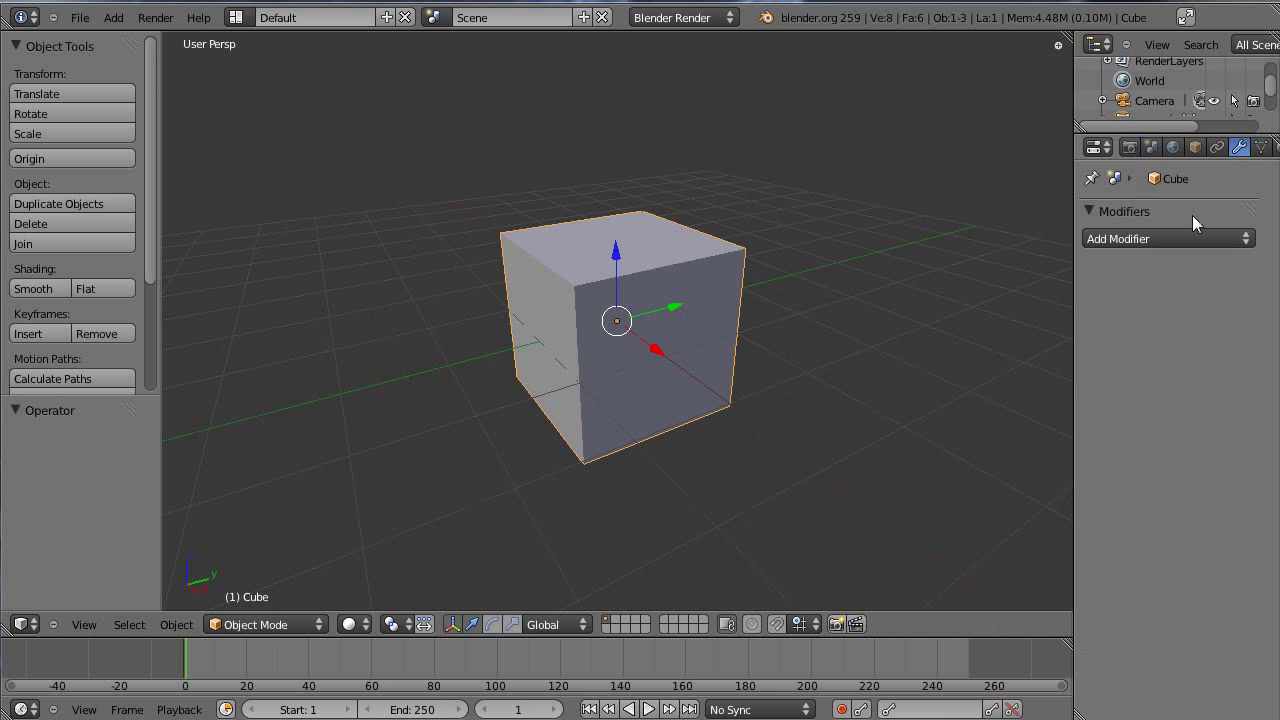
{"action": "left_click", "coordinate": [1180, 239]}
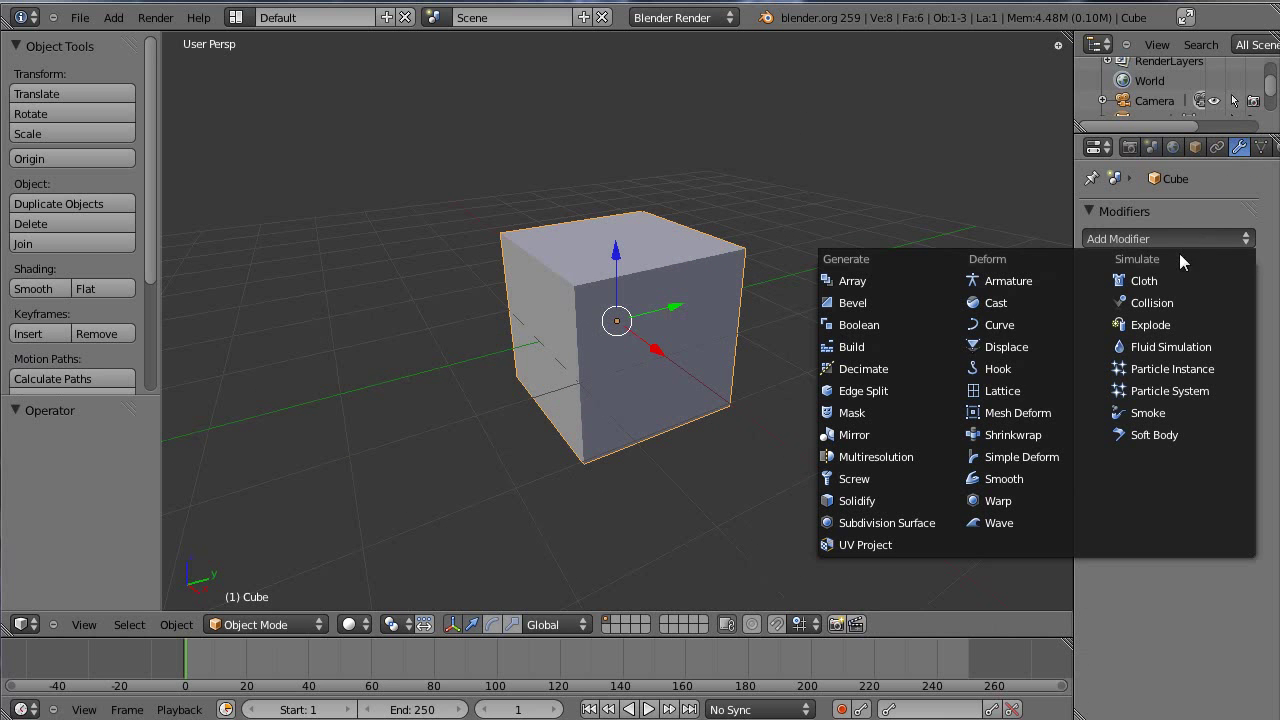
{"action": "left_click", "coordinate": [908, 459]}
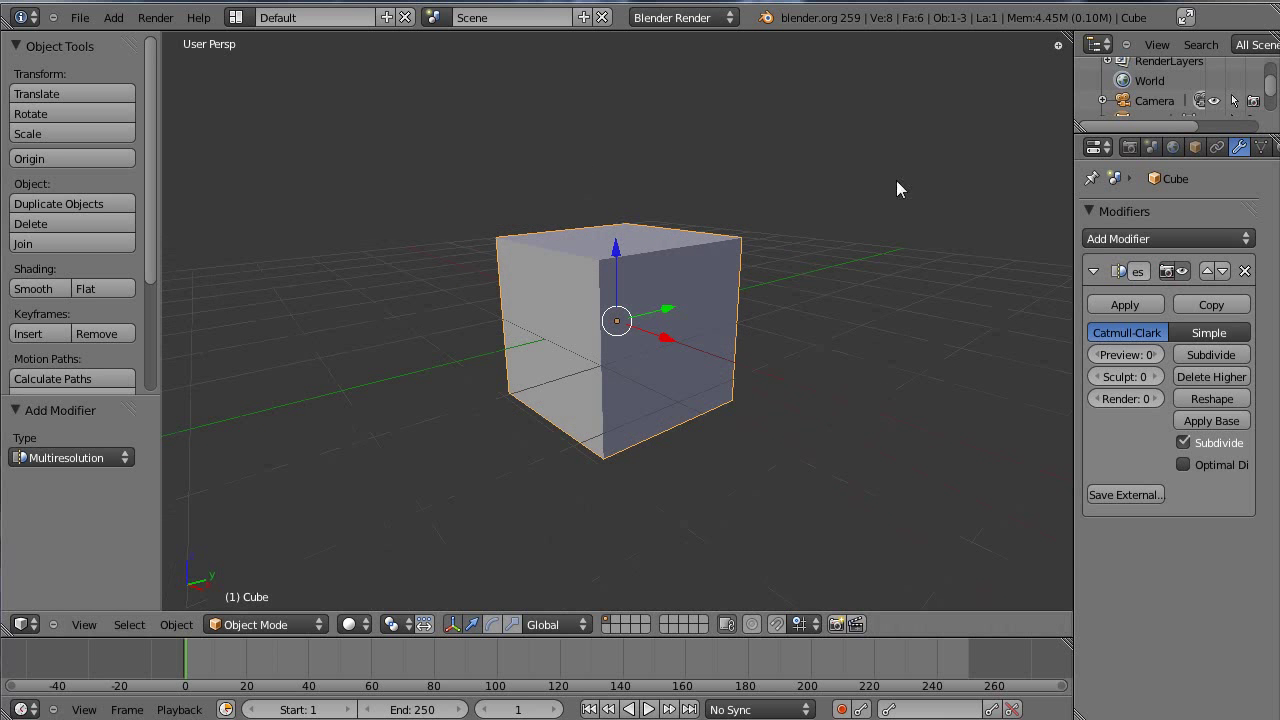
Subdivide the cube twice through the Multiresolution modifier with Catmull-Clark, reaching level 2
{"action": "left_click", "coordinate": [1240, 356]}
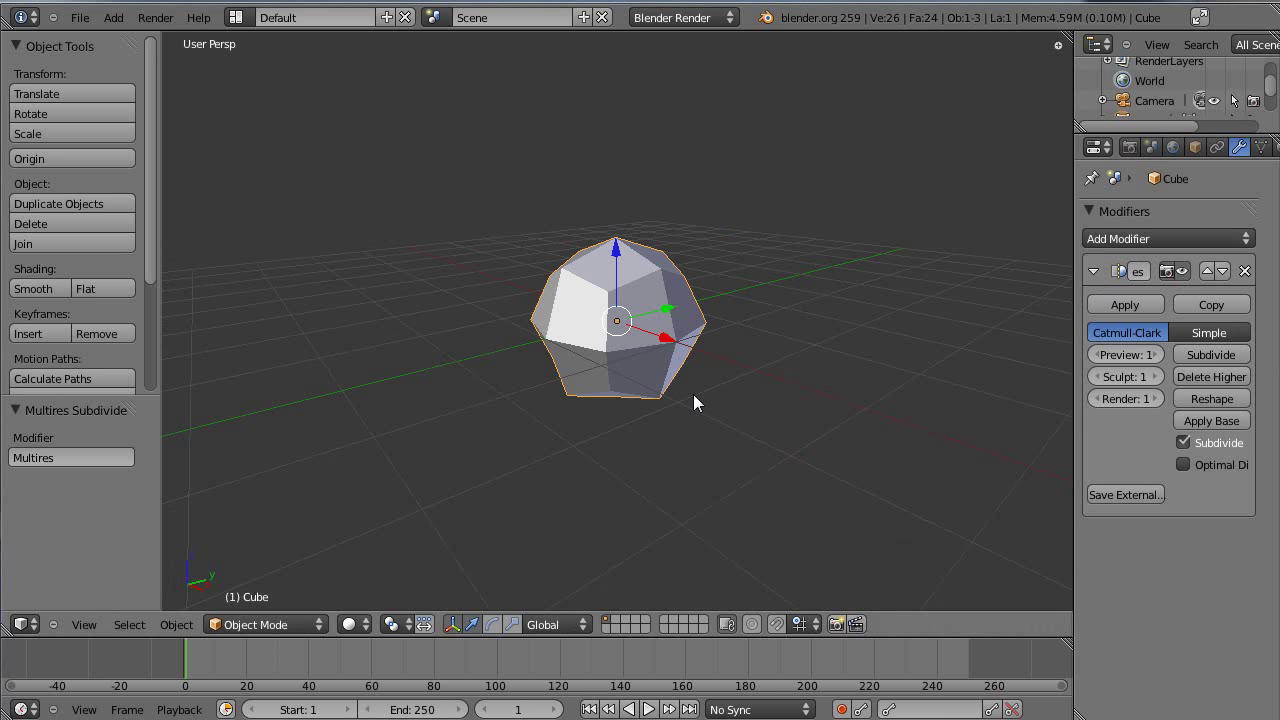
{"action": "middle_click_drag", "start_coordinate": [693, 394], "coordinate": [782, 366]}
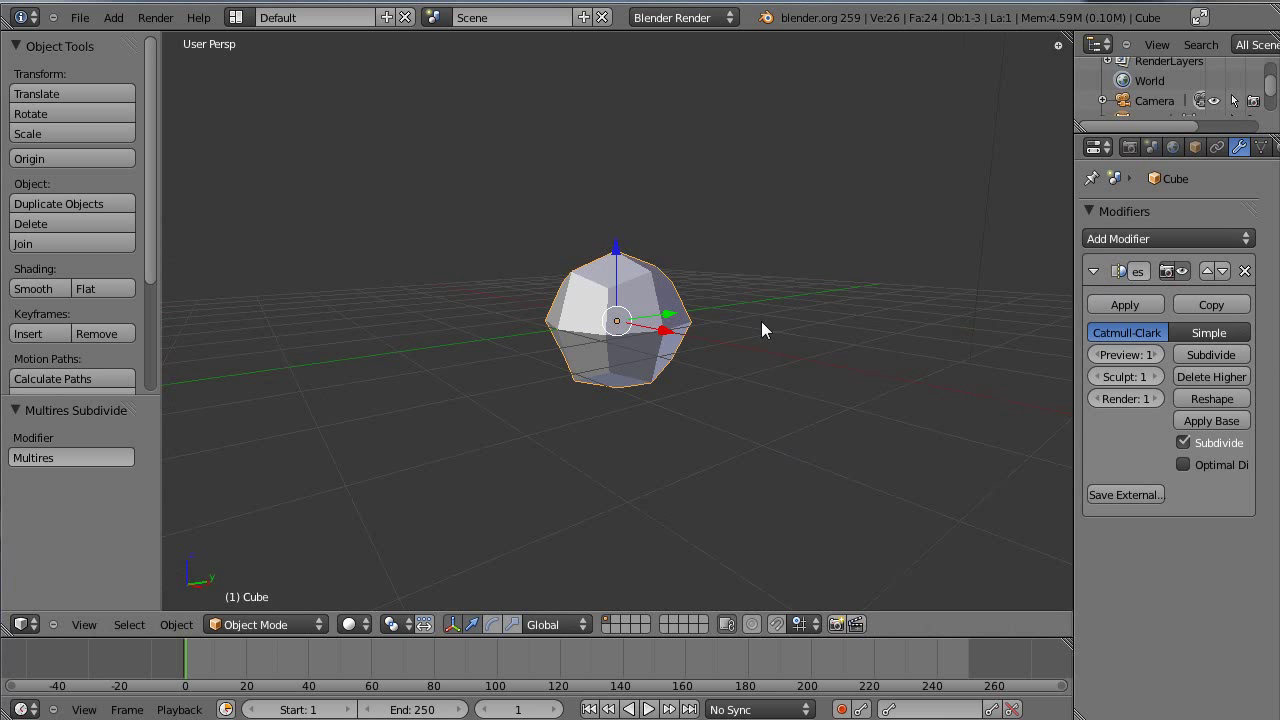
{"action": "middle_click_drag", "start_coordinate": [426, 331], "coordinate": [600, 260]}
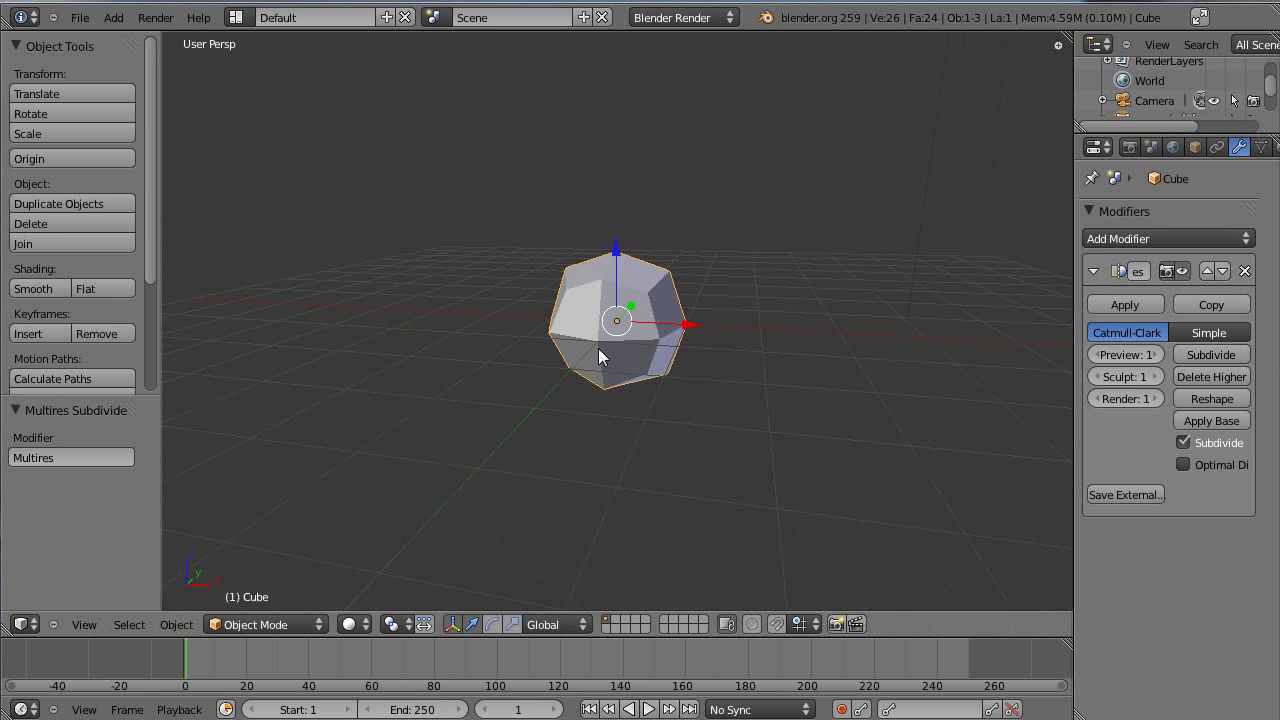
{"action": "scroll", "coordinate": [686, 180], "scroll_direction": "up", "scroll_amount": 6}
{"action": "middle_click_drag", "start_coordinate": [781, 300], "coordinate": [793, 328]}
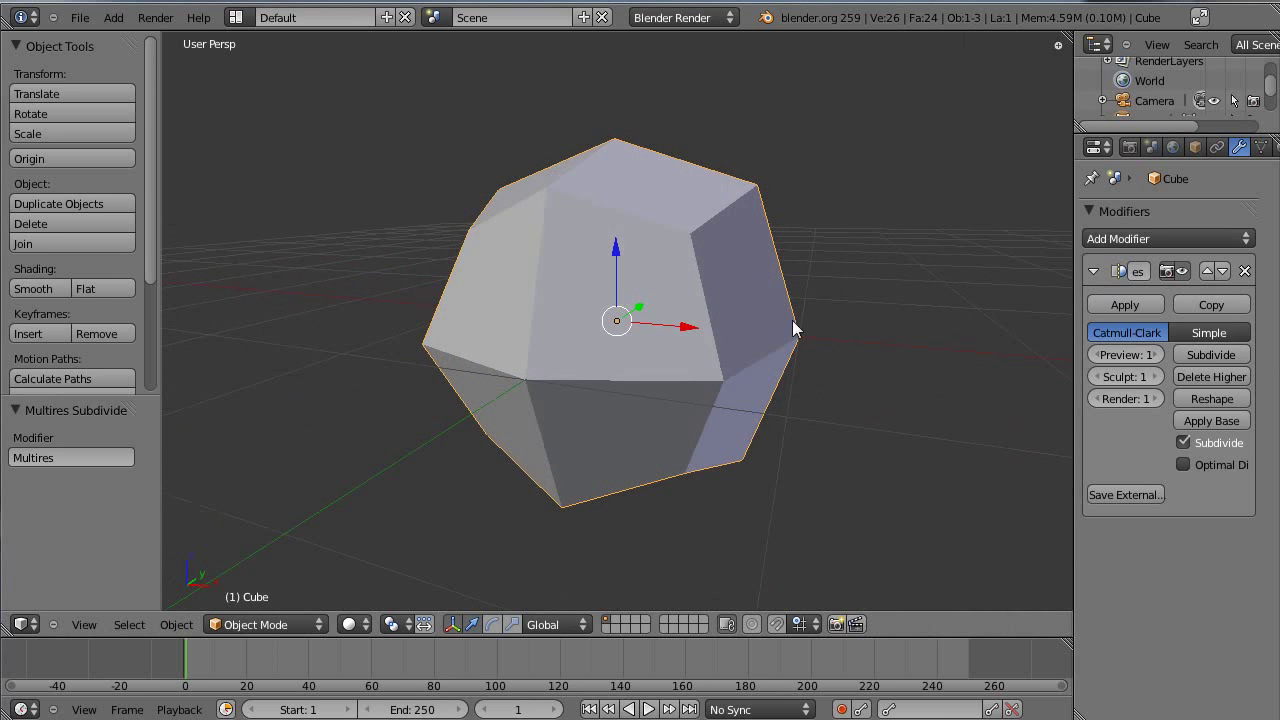
{"action": "left_click", "coordinate": [1208, 354]}
{"action": "middle_click_drag", "start_coordinate": [697, 238], "coordinate": [722, 304]}
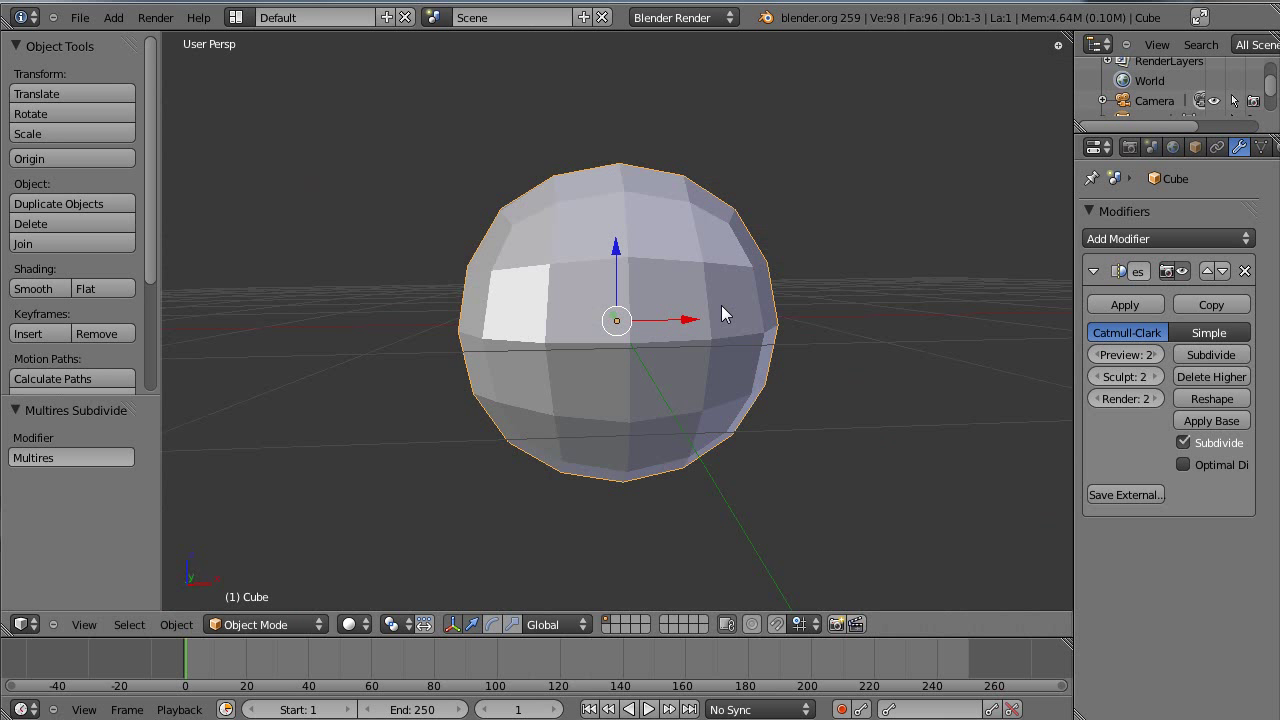
Preview Simple subdivision on the cube in wireframe, and return to Catmull-Clark with solid shading
{"action": "left_click", "coordinate": [1209, 332]}
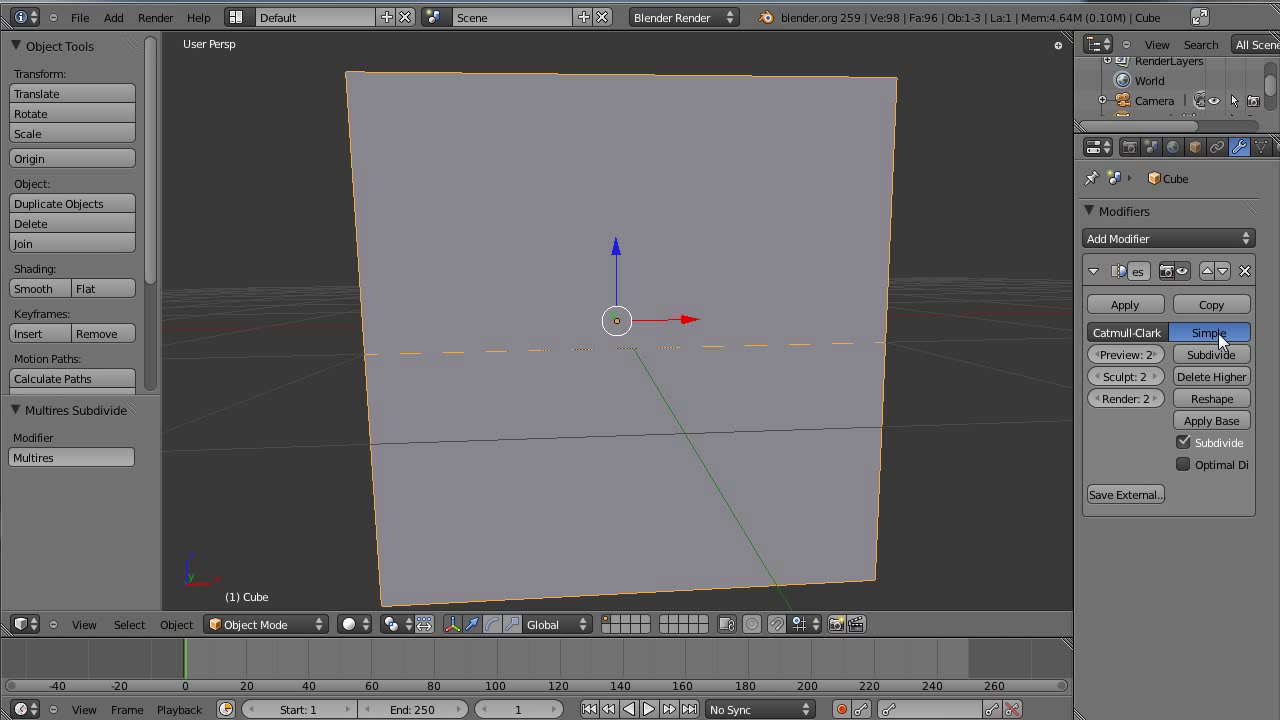
{"action": "scroll", "coordinate": [838, 280], "scroll_direction": "down", "scroll_amount": 3}
{"action": "middle_click_drag", "start_coordinate": [831, 277], "coordinate": [783, 323]}
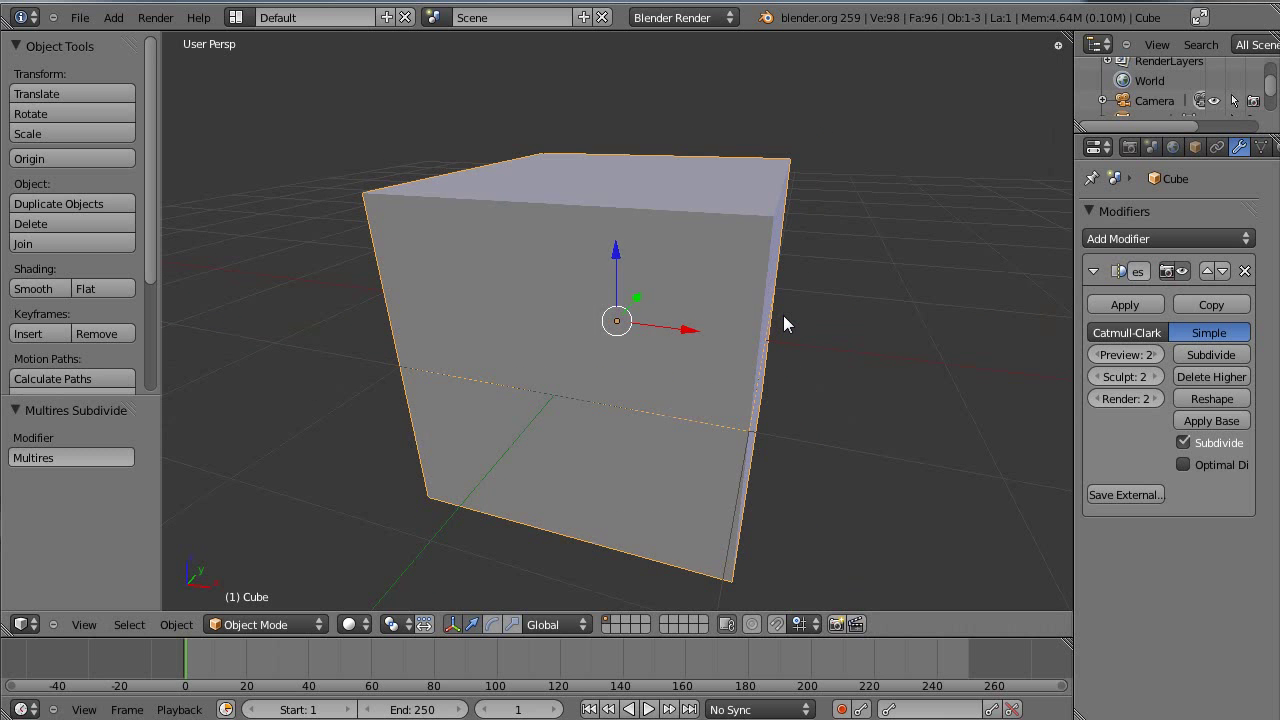
{"action": "key", "text": "z"}
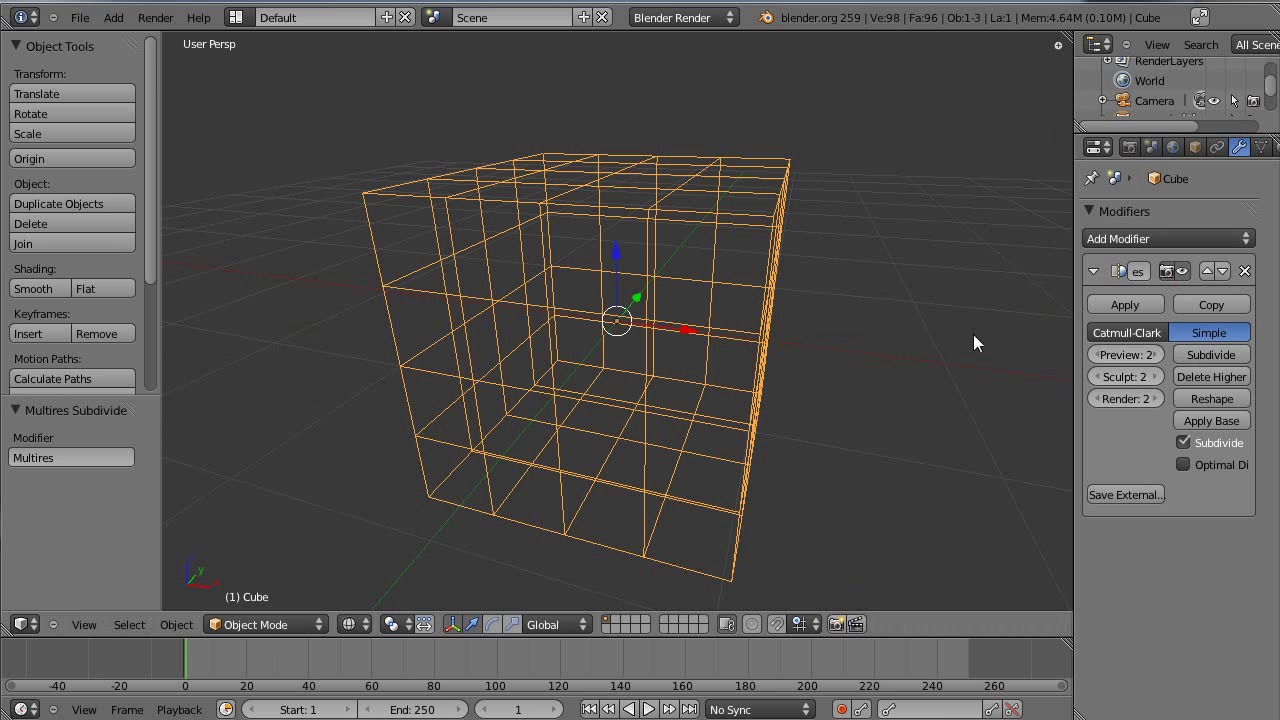
{"action": "left_click", "coordinate": [1104, 330]}
{"action": "key", "text": "z"}
{"action": "middle_click_drag", "start_coordinate": [686, 306], "coordinate": [1067, 342]}
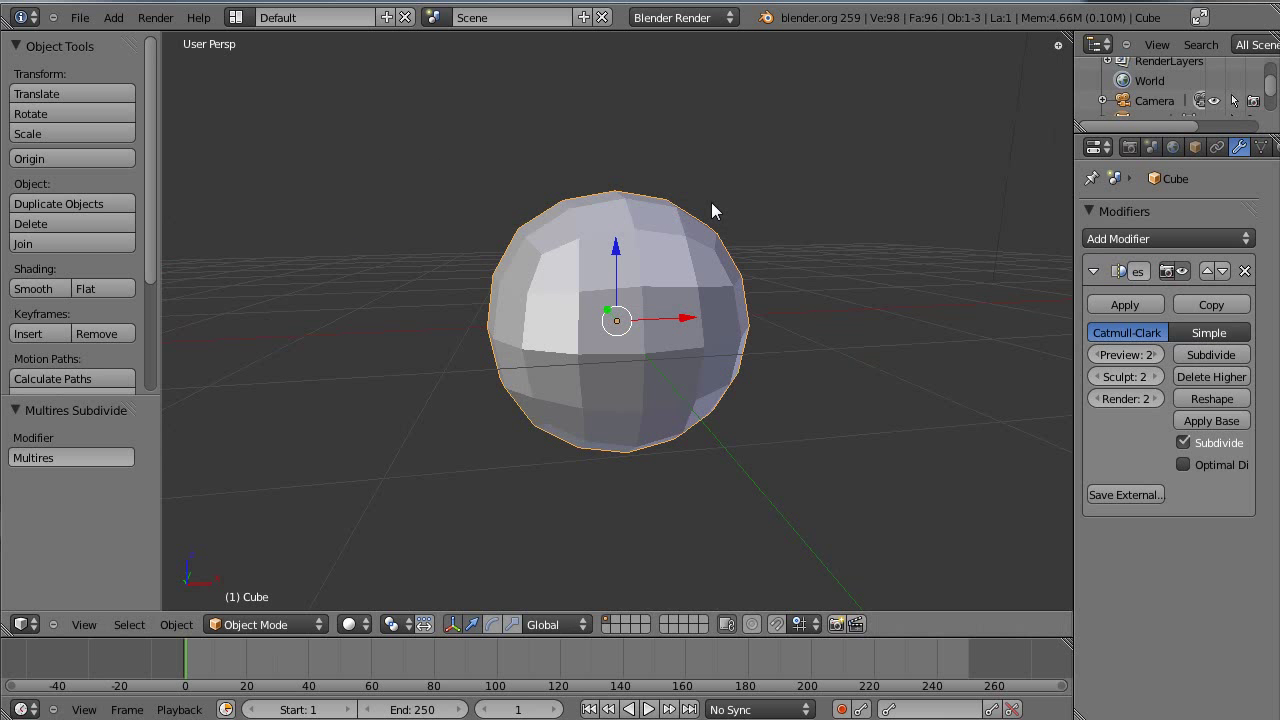
{"action": "middle_click_drag", "start_coordinate": [726, 166], "coordinate": [620, 330]}
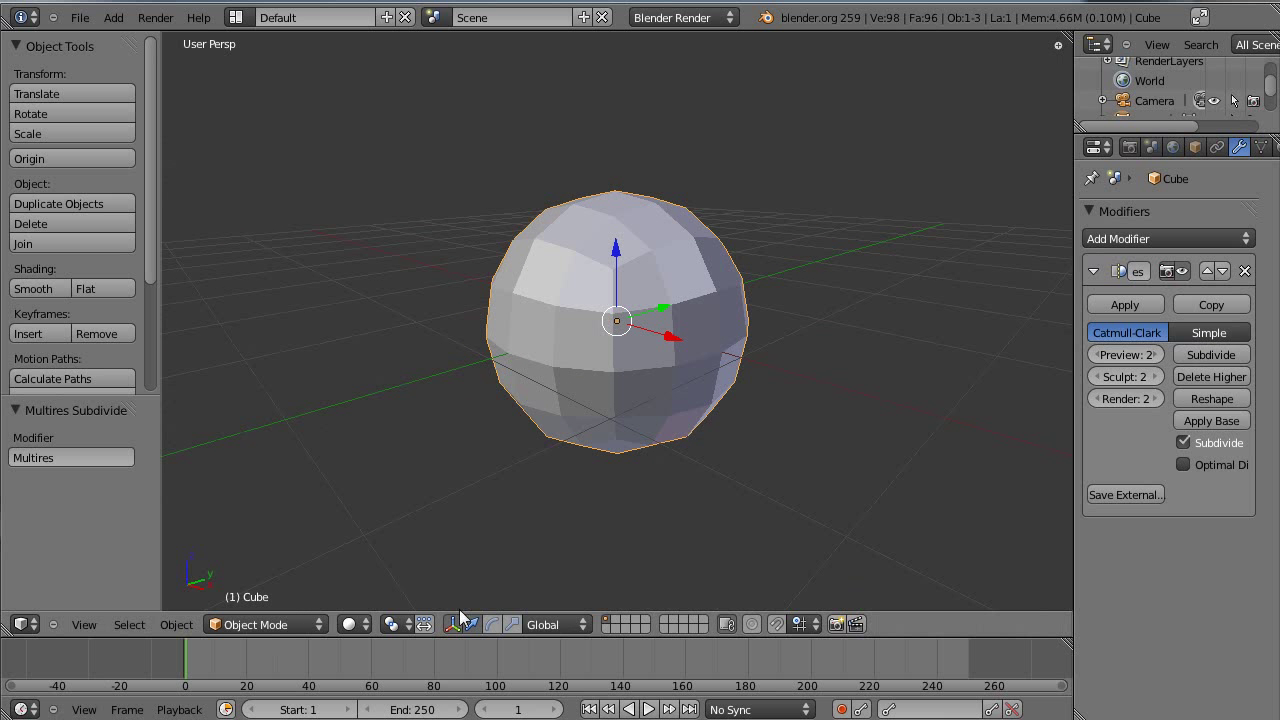
Enter Sculpt Mode on the subdivided cube and subdivide it two more times, to sculpt level 4
{"action": "left_click", "coordinate": [257, 624]}
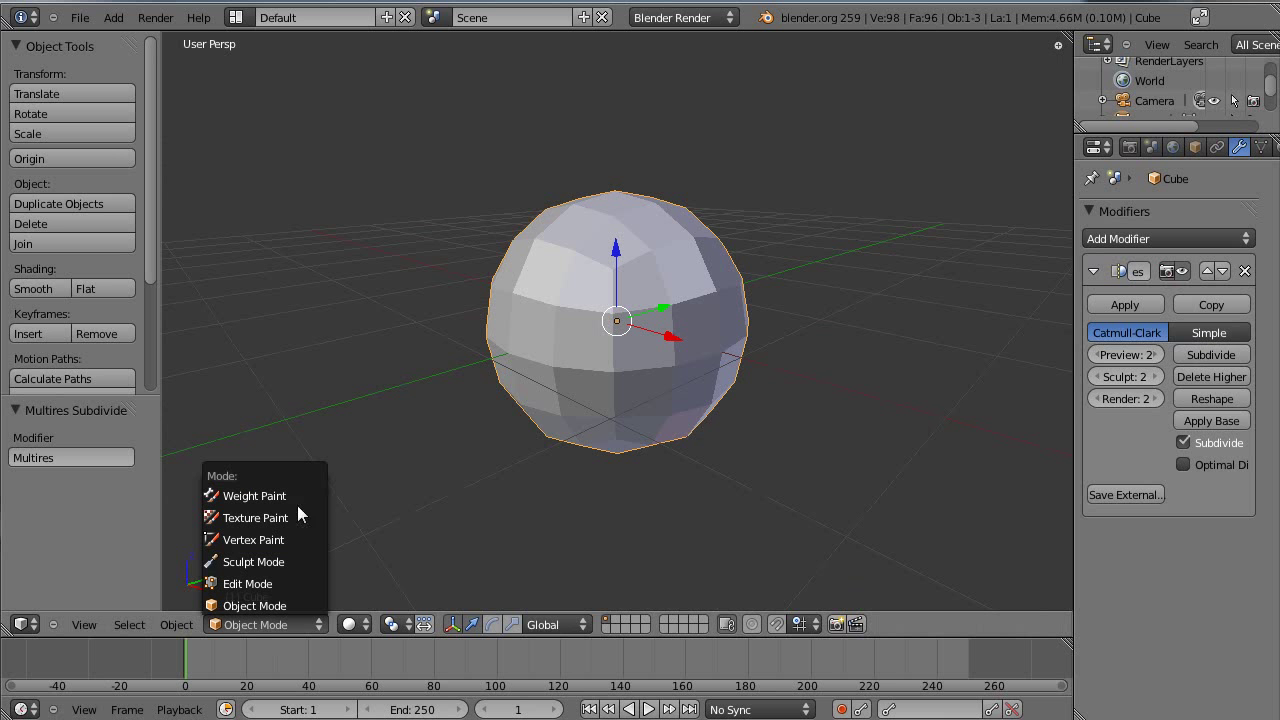
{"action": "left_click", "coordinate": [255, 561]}
{"action": "mouse_move", "coordinate": [606, 297]}
{"action": "middle_mouse_down"}
{"action": "mouse_move", "coordinate": [540, 277]}
{"action": "mouse_move", "coordinate": [504, 195]}
{"action": "middle_mouse_up"}
{"action": "middle_click_drag", "start_coordinate": [529, 500], "coordinate": [783, 357]}
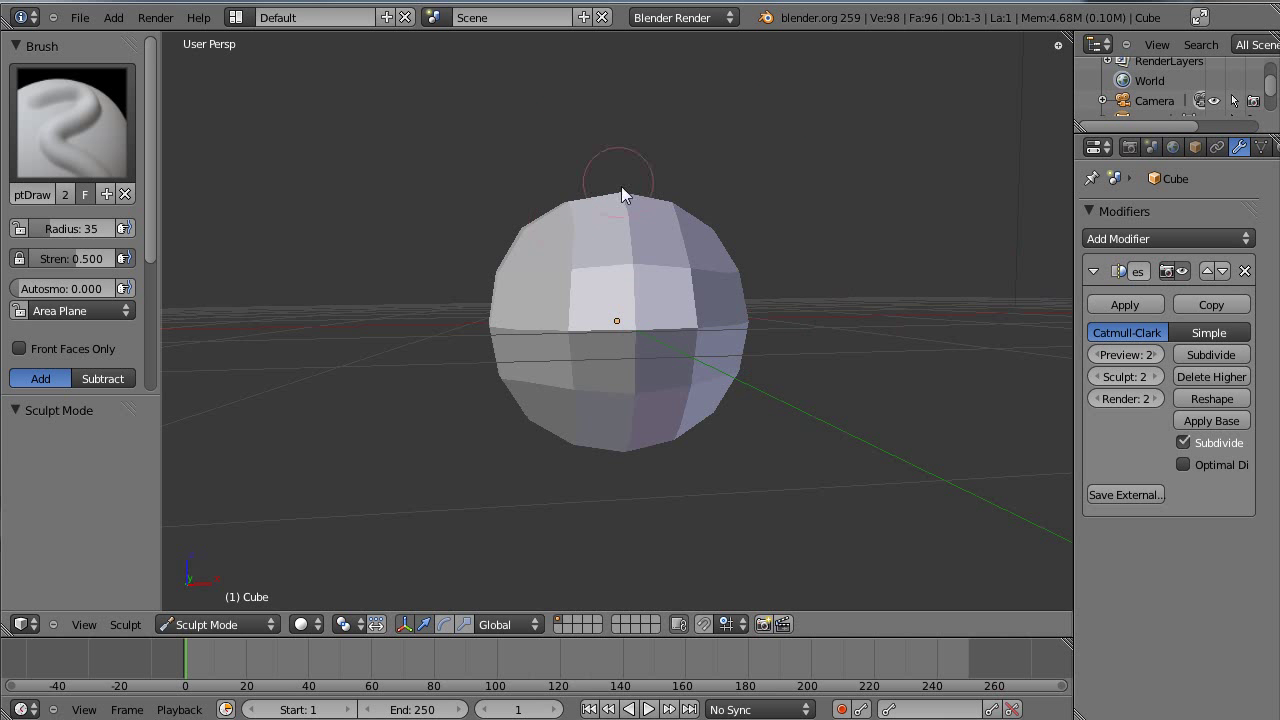
{"action": "left_click", "coordinate": [1216, 358]}
{"action": "left_click", "coordinate": [1219, 356]}
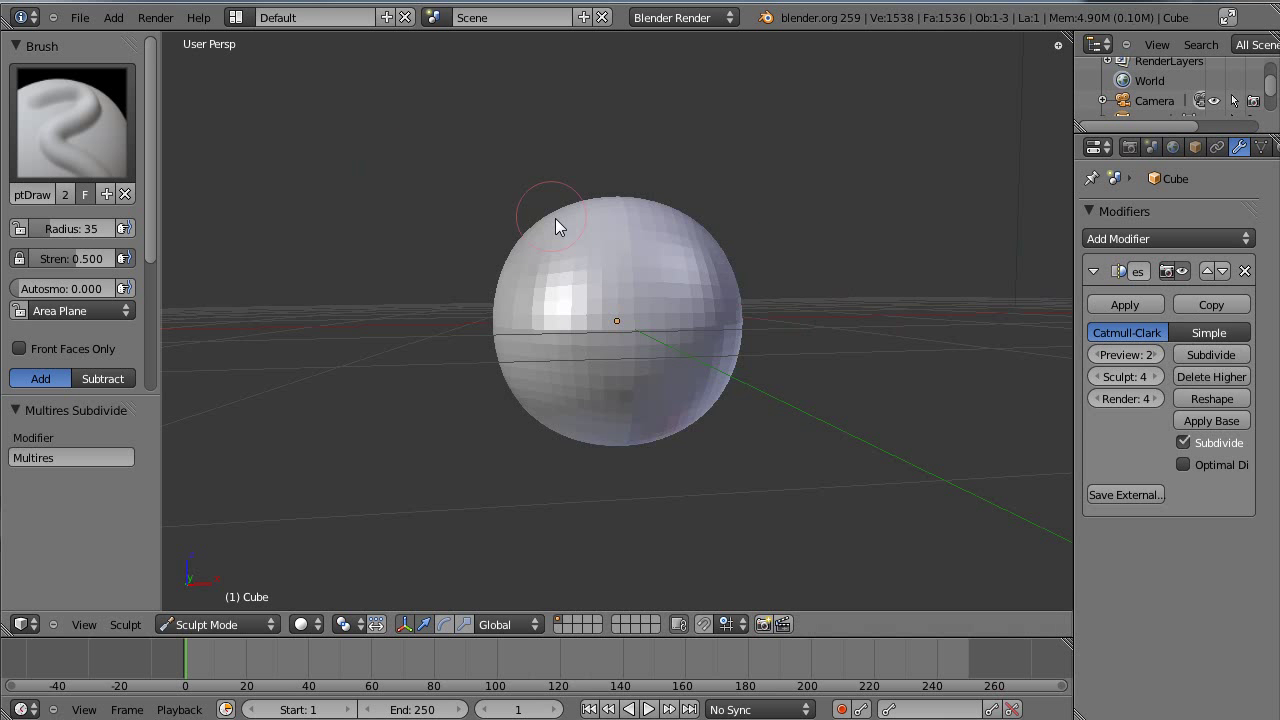
Sculpt a raised horizontal ridge partway around the sphere, just above its middle, using the Clay brush
{"action": "scroll", "coordinate": [525, 301], "scroll_direction": "up", "scroll_amount": 3}
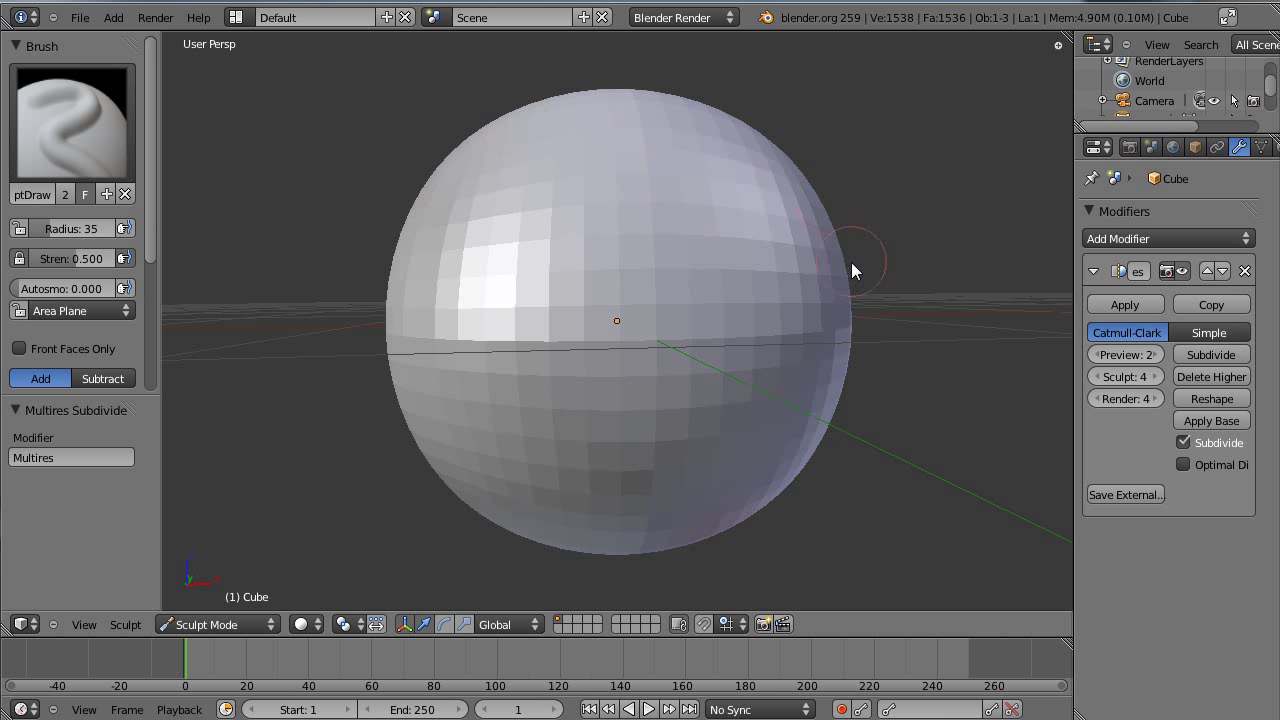
{"action": "middle_click_drag", "start_coordinate": [851, 262], "coordinate": [487, 297]}
{"action": "key", "text": "c"}
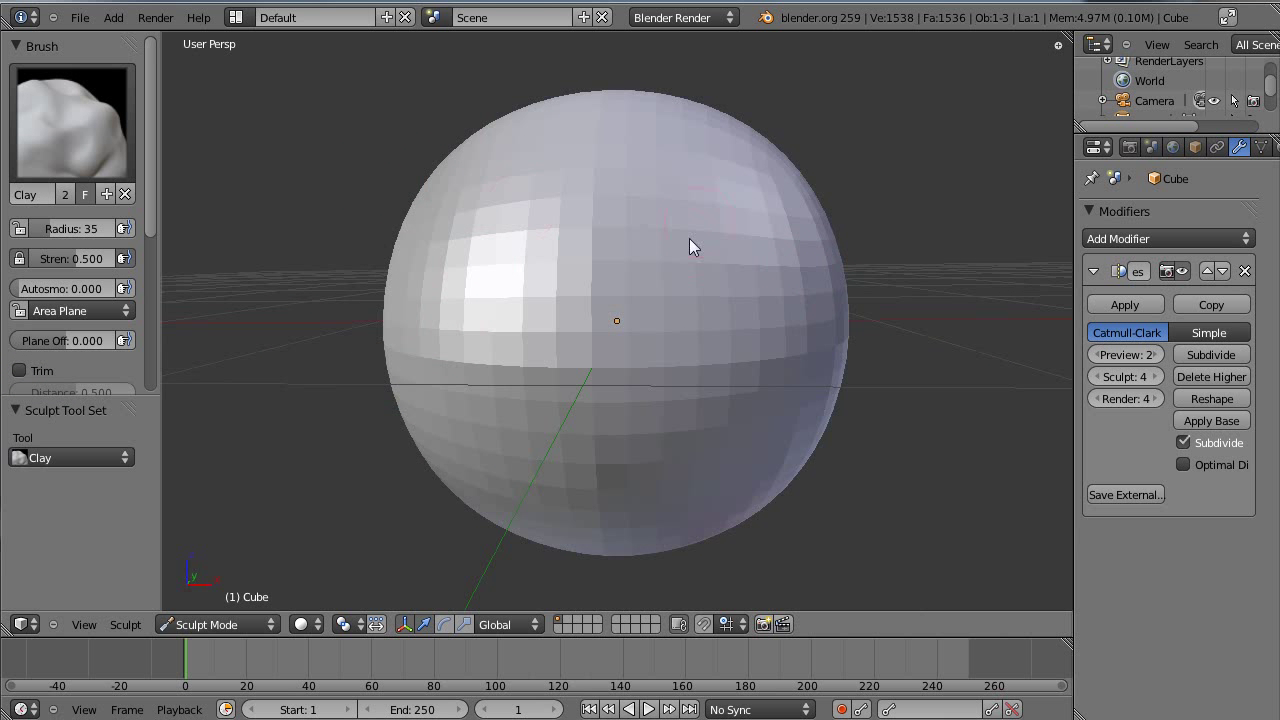
{"action": "middle_click_drag", "start_coordinate": [634, 171], "coordinate": [694, 223]}
{"action": "scroll", "coordinate": [690, 225], "scroll_direction": "down", "scroll_amount": 3}
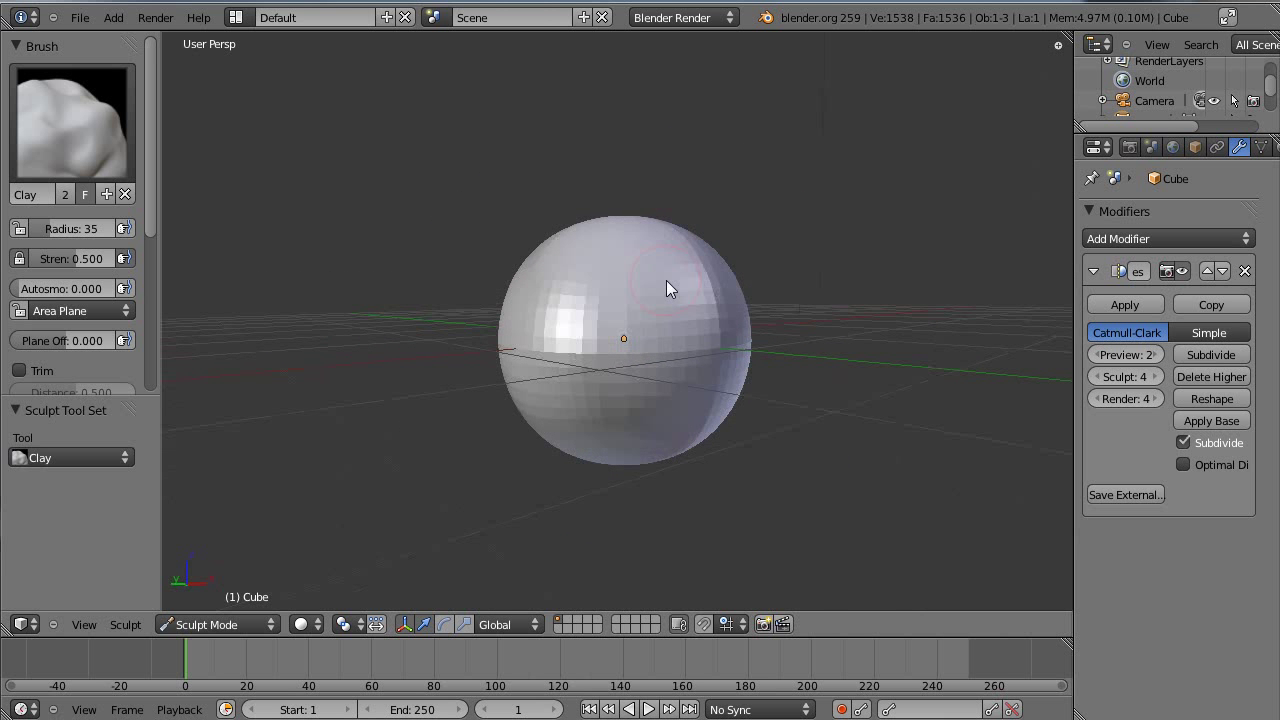
{"action": "scroll", "coordinate": [620, 282], "scroll_direction": "up", "scroll_amount": 3}
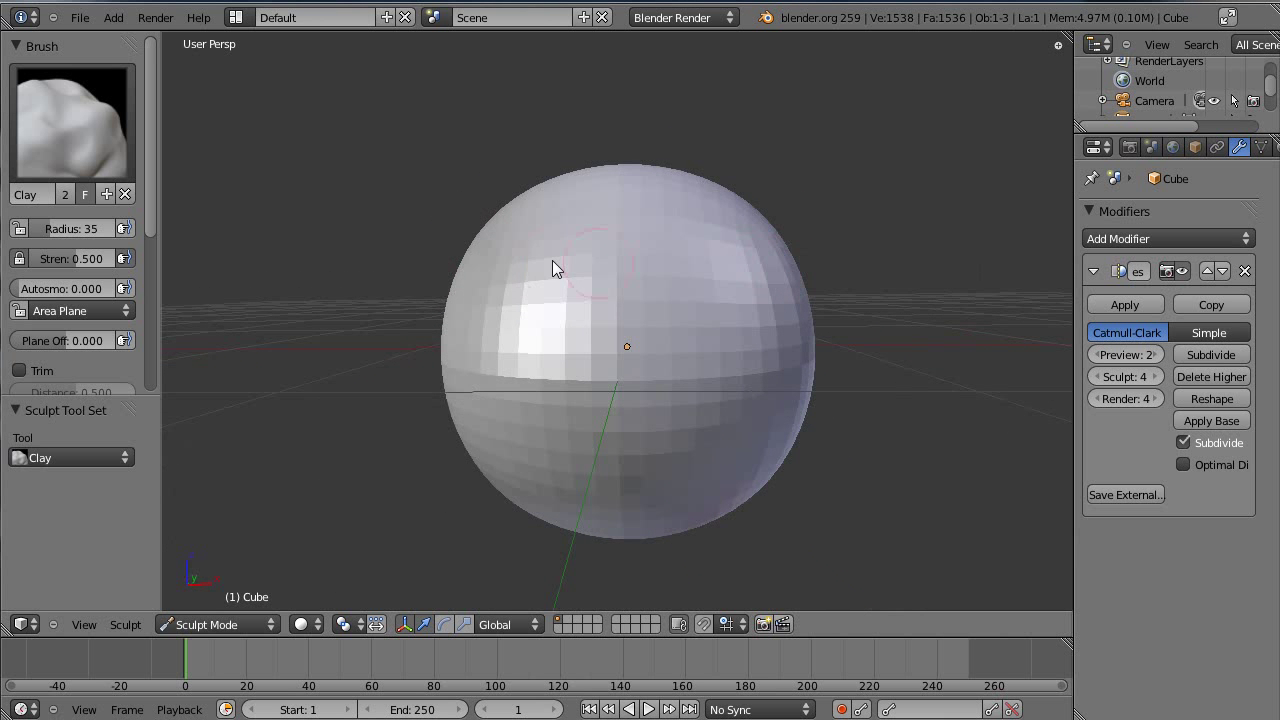
{"action": "mouse_move", "coordinate": [513, 275]}
{"action": "left_mouse_down"}
{"action": "mouse_move", "coordinate": [704, 270]}
{"action": "mouse_move", "coordinate": [522, 272]}
{"action": "left_mouse_up"}
{"action": "left_click_drag", "start_coordinate": [739, 268], "coordinate": [479, 267]}
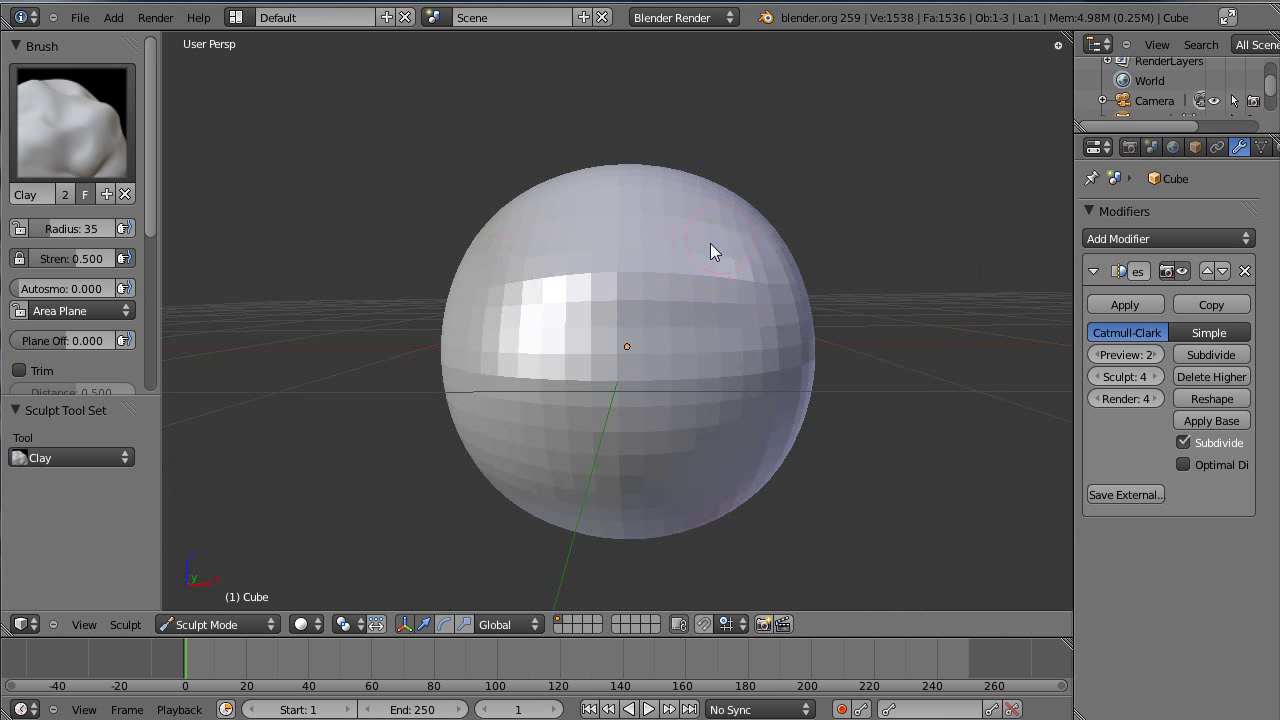
{"action": "mouse_move", "coordinate": [710, 243]}
{"action": "middle_mouse_down"}
{"action": "mouse_move", "coordinate": [539, 244]}
{"action": "mouse_move", "coordinate": [652, 246]}
{"action": "middle_mouse_up"}
{"action": "mouse_move", "coordinate": [652, 246]}
{"action": "left_mouse_down"}
{"action": "mouse_move", "coordinate": [436, 247]}
{"action": "mouse_move", "coordinate": [448, 258]}
{"action": "left_mouse_up"}
{"action": "middle_click_drag", "start_coordinate": [453, 272], "coordinate": [524, 279]}
{"action": "left_click_drag", "start_coordinate": [594, 285], "coordinate": [437, 275]}
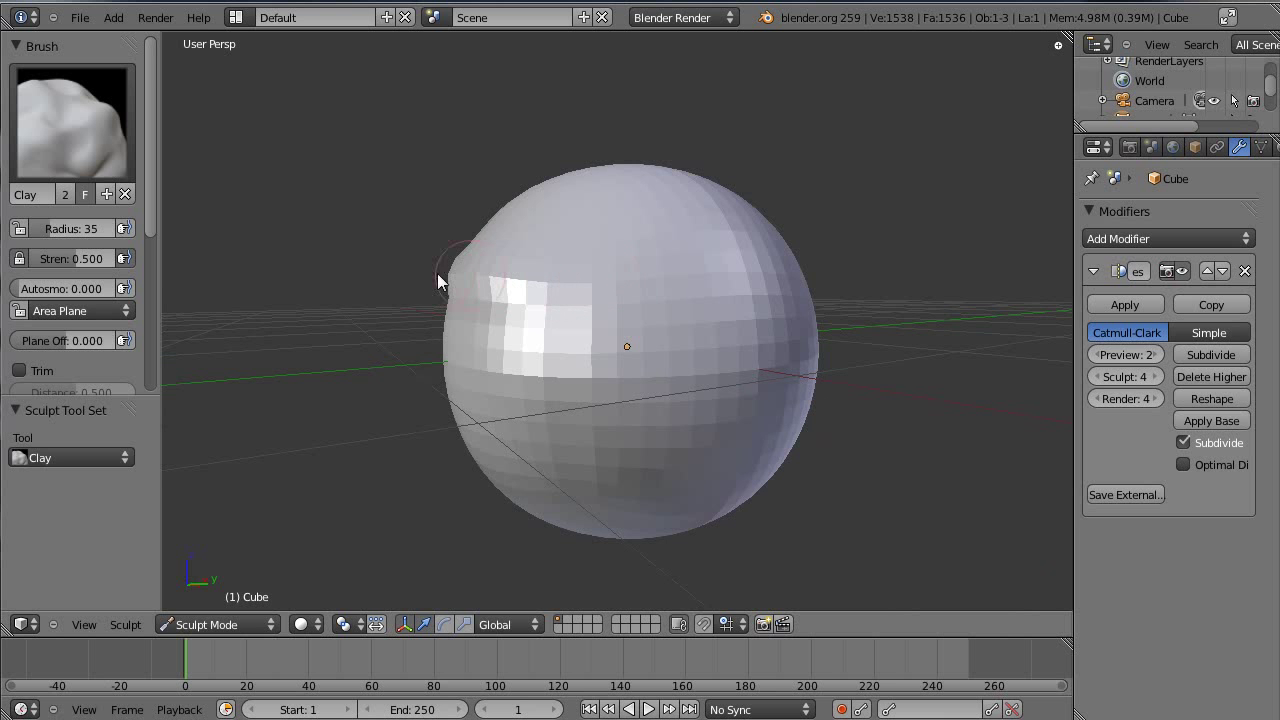
{"action": "middle_click_drag", "start_coordinate": [437, 275], "coordinate": [797, 298]}
{"action": "left_click_drag", "start_coordinate": [797, 294], "coordinate": [506, 289]}
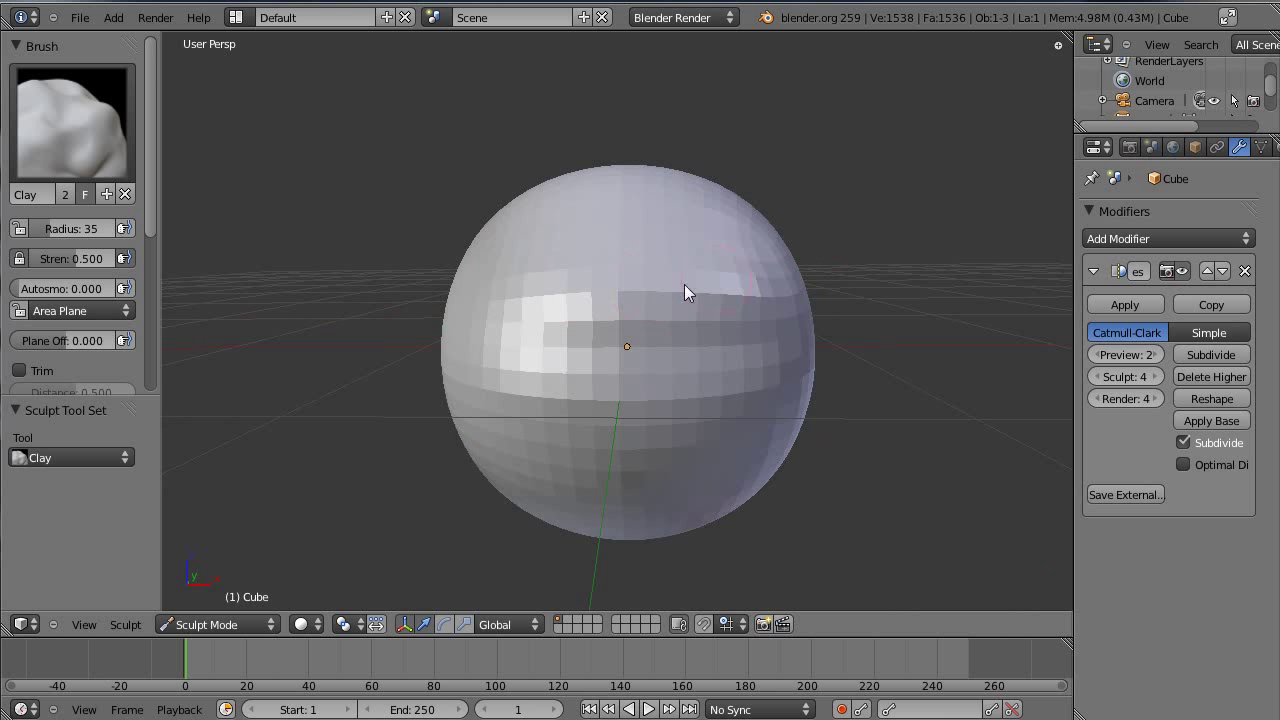
{"action": "left_click_drag", "start_coordinate": [686, 289], "coordinate": [589, 294]}
{"action": "middle_click_drag", "start_coordinate": [589, 294], "coordinate": [785, 240]}
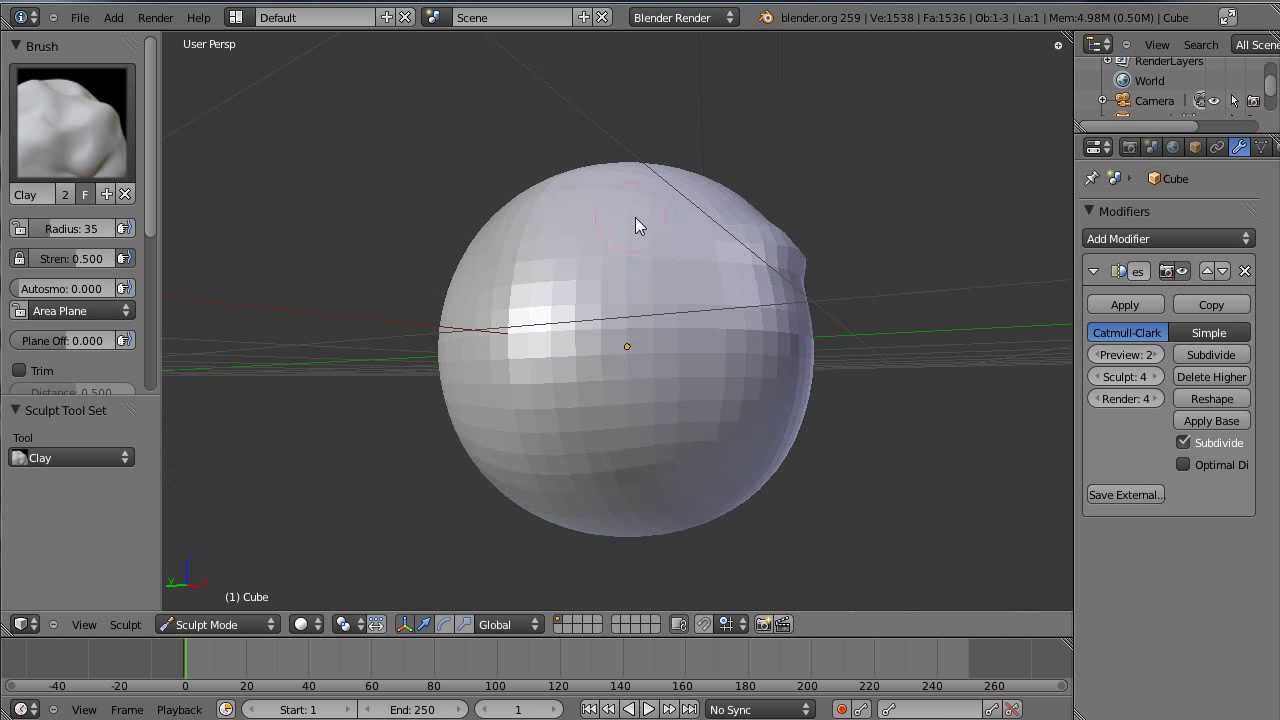
{"action": "middle_click_drag", "start_coordinate": [634, 223], "coordinate": [913, 270]}
Subdivide the sculpted sphere once more through the Multiresolution modifier, to sculpt level 5
{"action": "left_click", "coordinate": [1211, 354]}
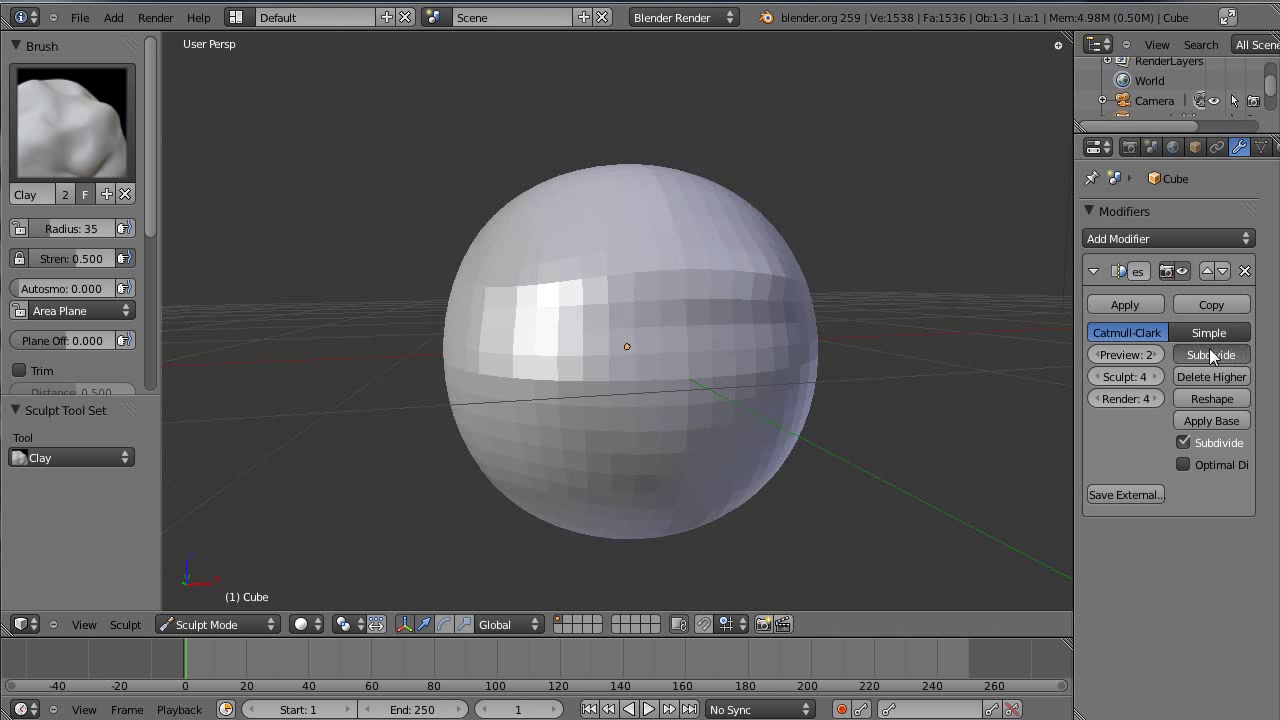
{"action": "middle_click_drag", "start_coordinate": [814, 153], "coordinate": [476, 197]}
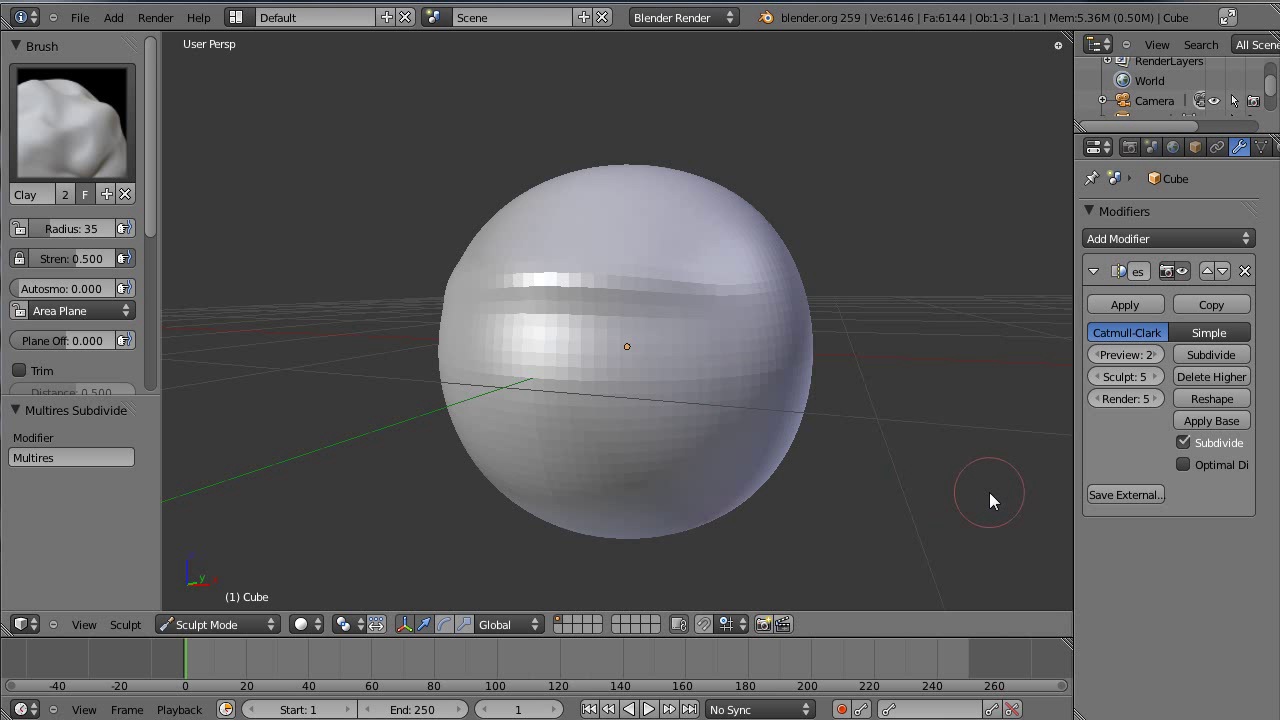
{"action": "mouse_move", "coordinate": [449, 323]}
{"action": "middle_mouse_down"}
{"action": "mouse_move", "coordinate": [651, 269]}
{"action": "mouse_move", "coordinate": [529, 271]}
{"action": "mouse_move", "coordinate": [534, 298]}
{"action": "mouse_move", "coordinate": [755, 270]}
{"action": "mouse_move", "coordinate": [705, 278]}
{"action": "mouse_move", "coordinate": [720, 278]}
{"action": "middle_mouse_up"}
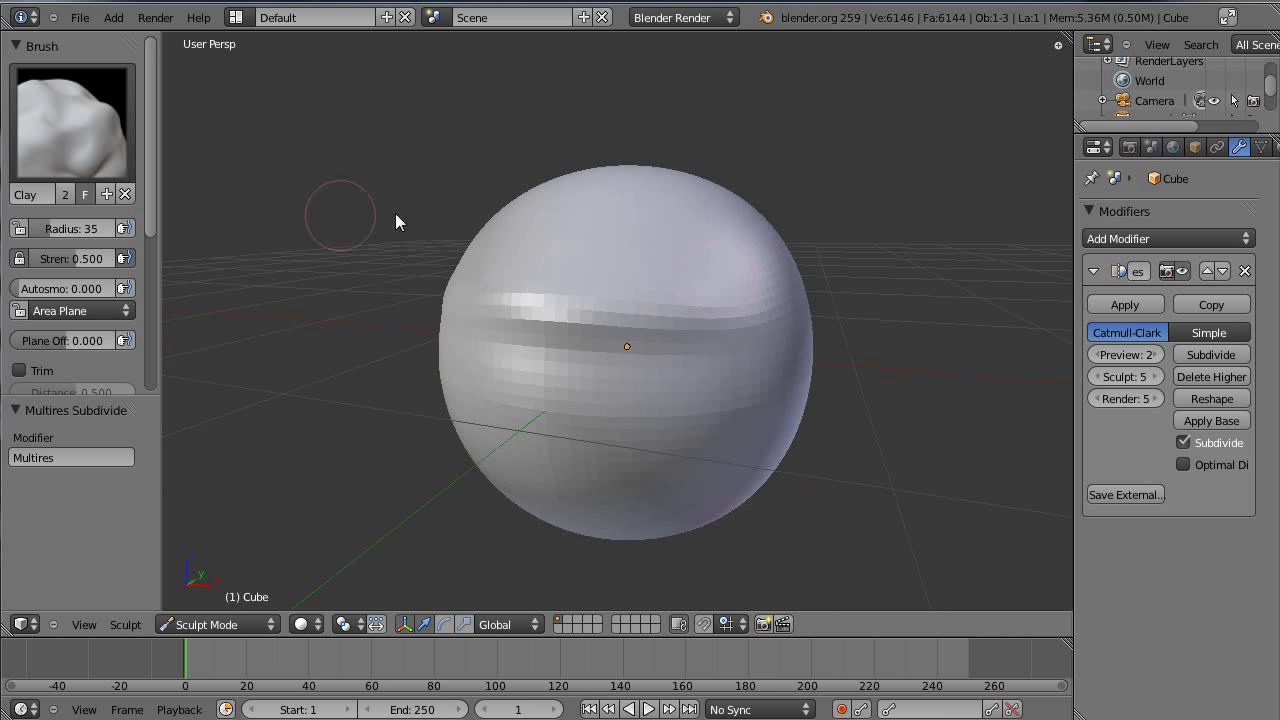
{"action": "middle_click_drag", "start_coordinate": [395, 213], "coordinate": [669, 280]}
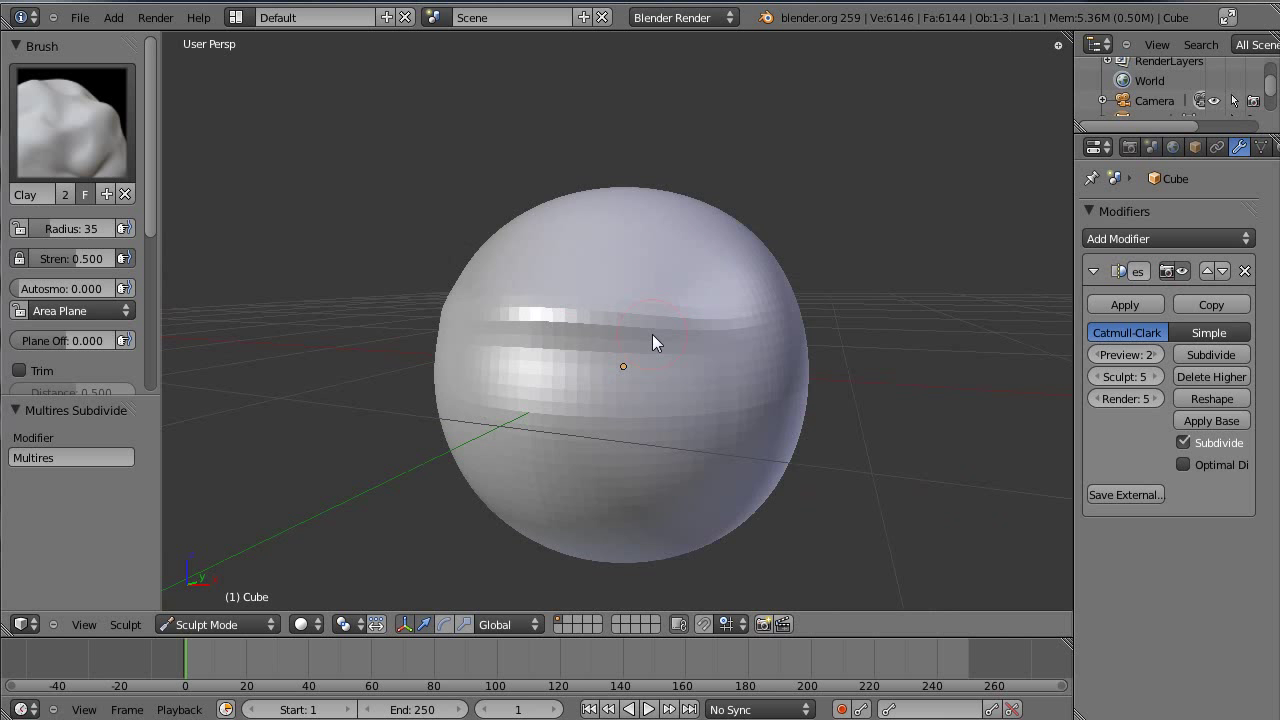
Examine the sculpted ridge and the finer mesh from several sides and distances
{"action": "scroll", "coordinate": [684, 296], "scroll_direction": "down", "scroll_amount": 2}
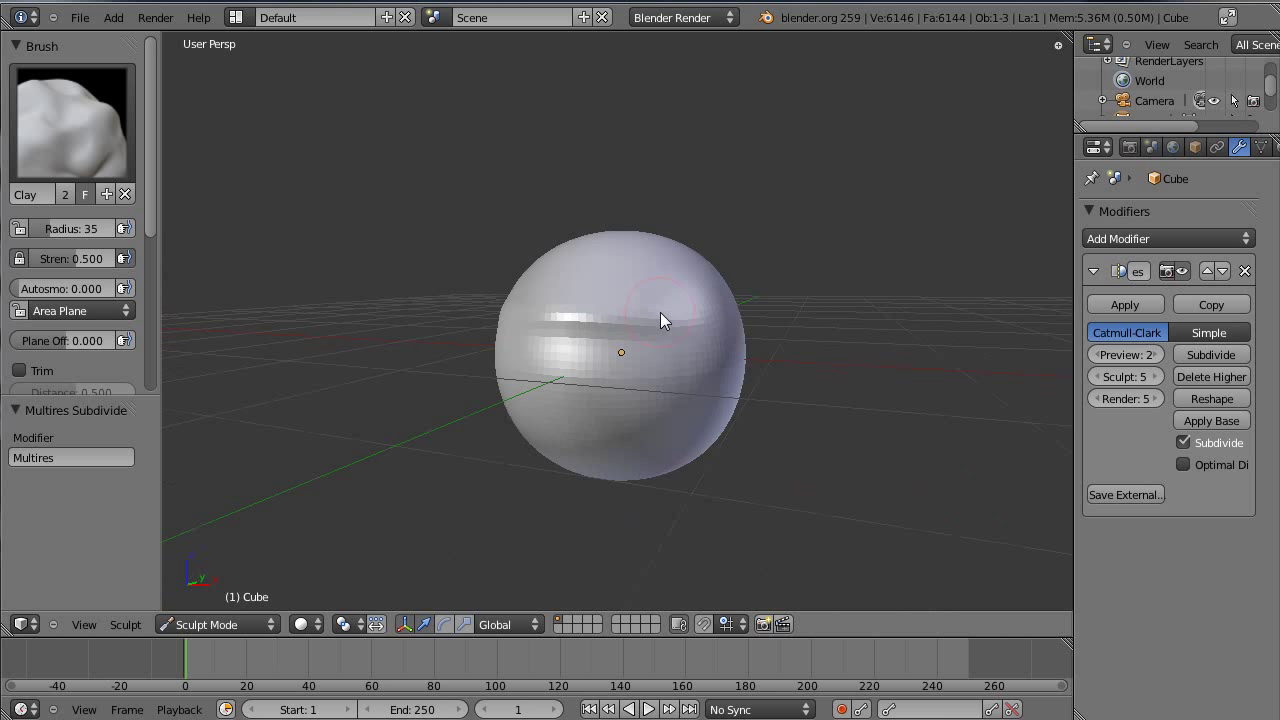
{"action": "middle_click_drag", "start_coordinate": [663, 320], "coordinate": [729, 323]}
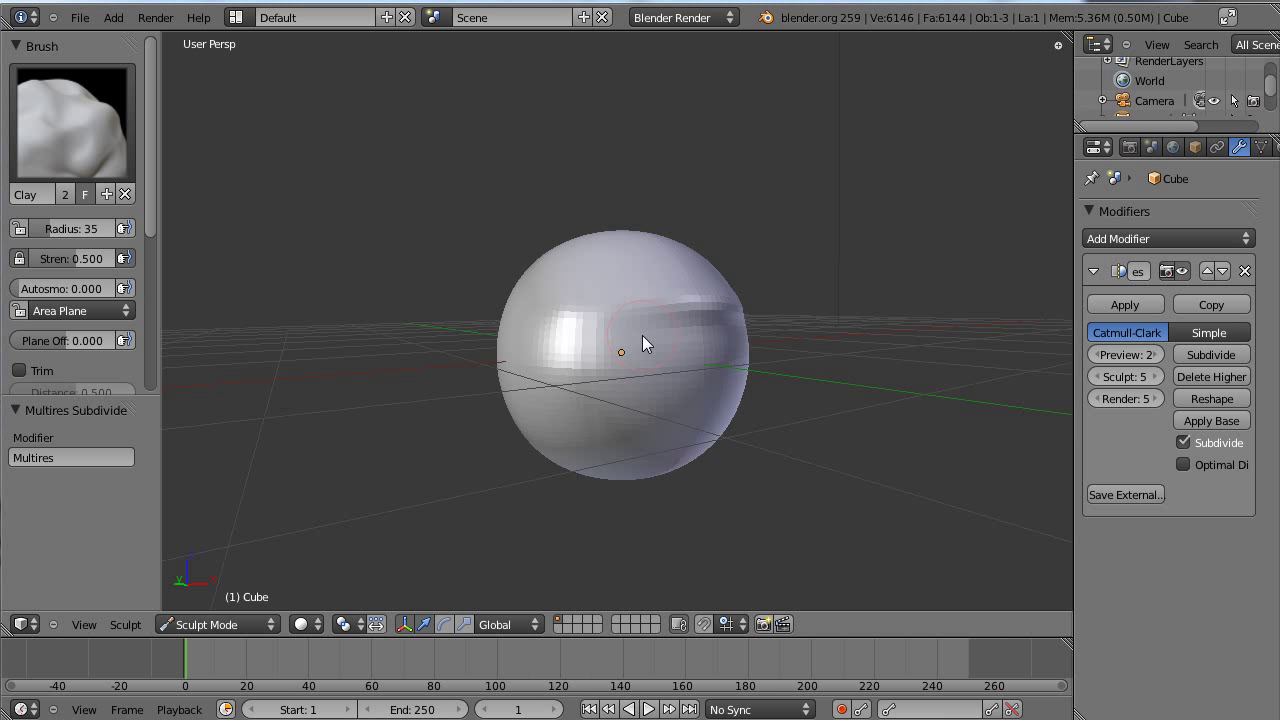
{"action": "scroll", "coordinate": [703, 305], "scroll_direction": "up", "scroll_amount": 6}
{"action": "scroll", "coordinate": [656, 288], "scroll_direction": "down", "scroll_amount": 5}
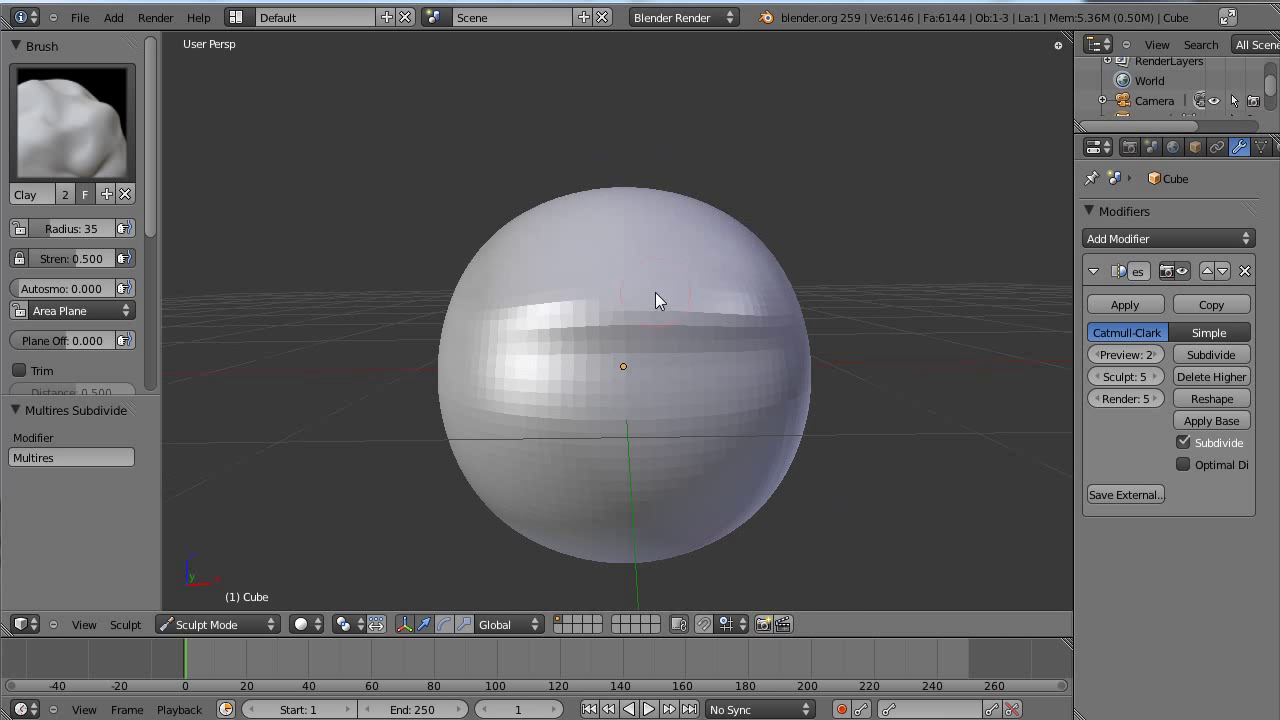
{"action": "middle_click_drag", "start_coordinate": [727, 297], "coordinate": [590, 286]}
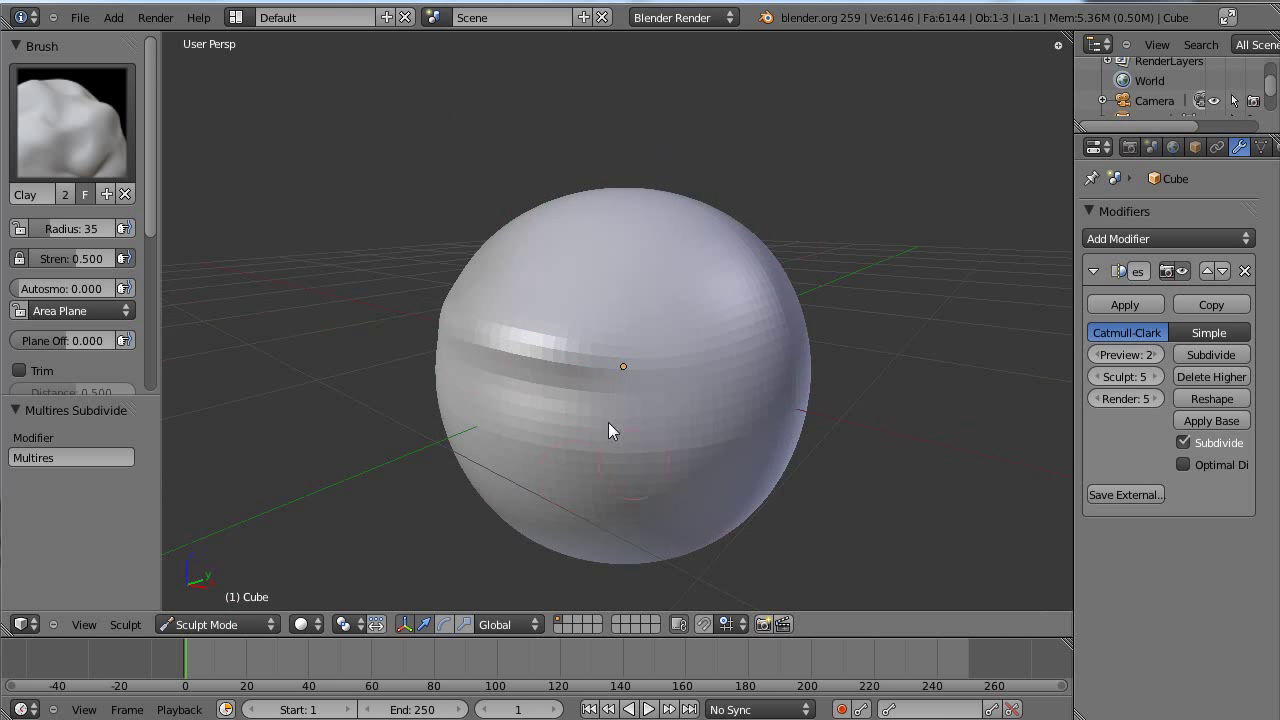
{"action": "middle_click_drag", "start_coordinate": [609, 429], "coordinate": [460, 366]}
{"action": "scroll", "coordinate": [460, 366], "scroll_direction": "up", "scroll_amount": 1}
{"action": "middle_click_drag", "start_coordinate": [508, 337], "coordinate": [452, 338]}
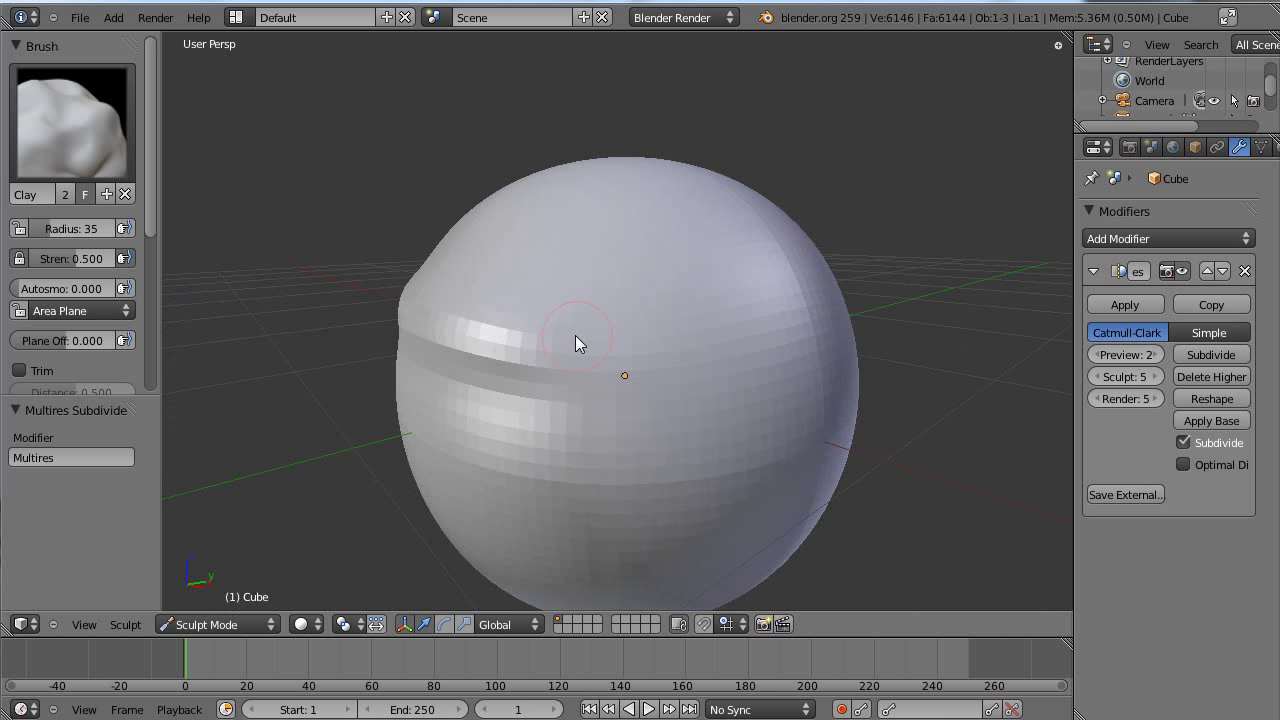
Enlarge the Clay brush to a radius of 59
{"action": "scroll", "coordinate": [575, 335], "scroll_direction": "down", "scroll_amount": 2}
{"action": "key", "text": "f"}
{"action": "left_click", "coordinate": [642, 332]}
{"action": "scroll", "coordinate": [606, 342], "scroll_direction": "up", "scroll_amount": 2}
{"action": "key", "text": "f"}
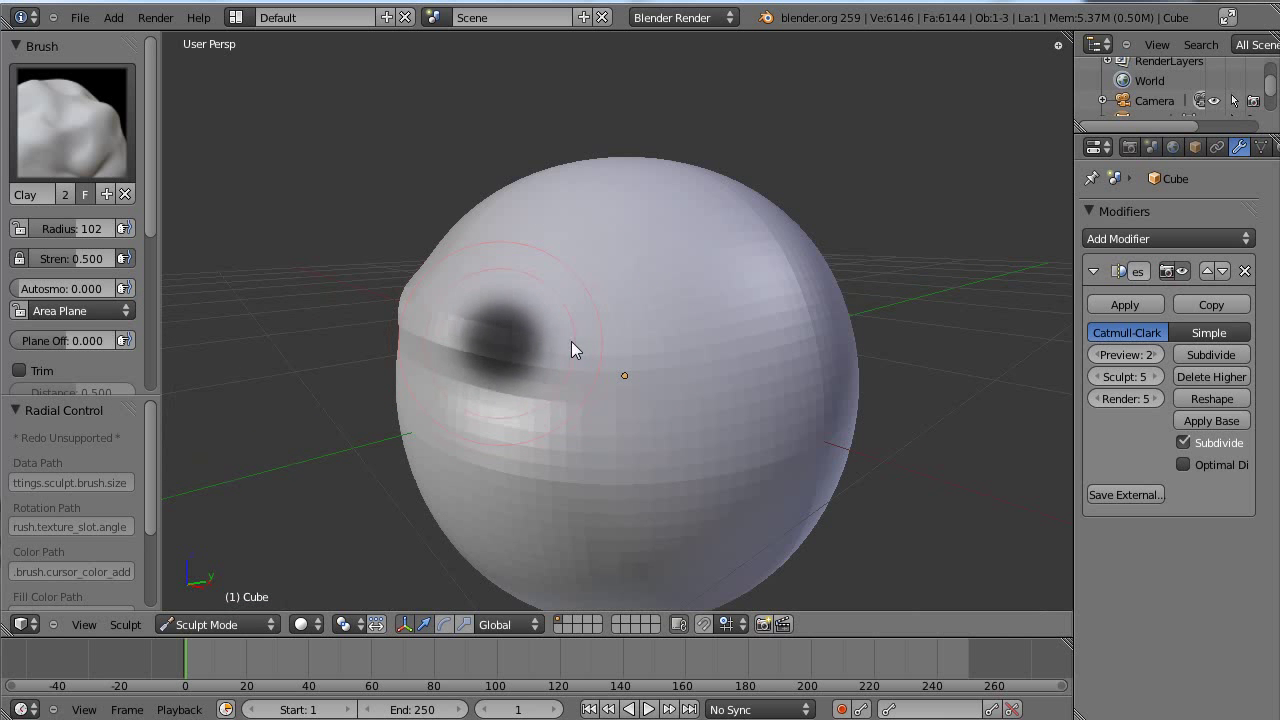
{"action": "left_click", "coordinate": [580, 350]}
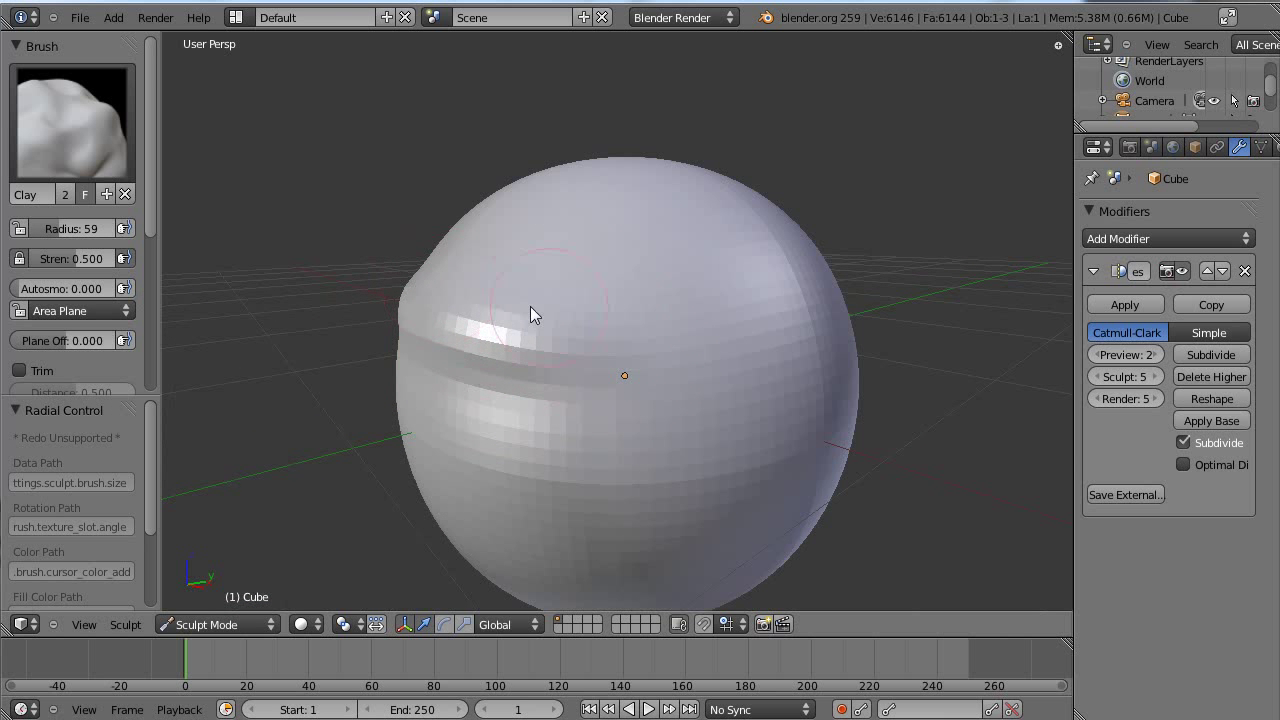
Extend the raised ridge further around the sphere, just above its middle, with the enlarged Clay brush
{"action": "mouse_move", "coordinate": [526, 316]}
{"action": "middle_mouse_down"}
{"action": "mouse_move", "coordinate": [702, 310]}
{"action": "mouse_move", "coordinate": [423, 280]}
{"action": "mouse_move", "coordinate": [621, 335]}
{"action": "middle_mouse_up"}
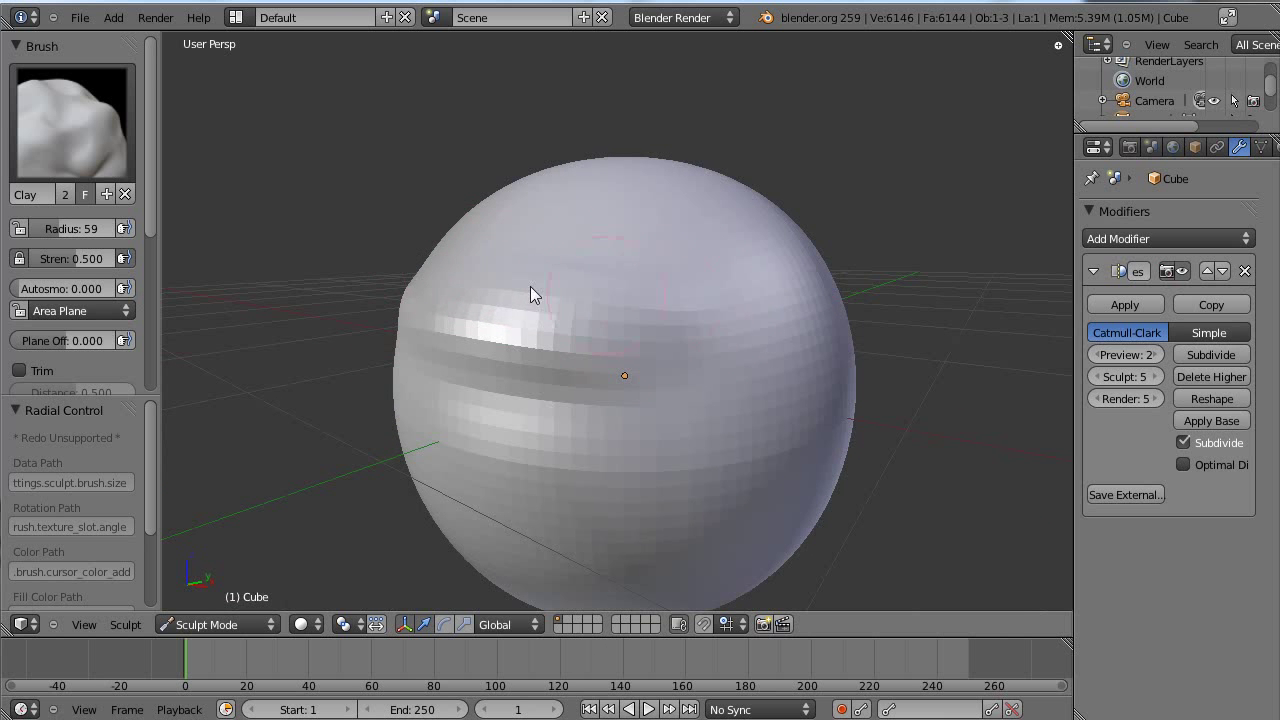
{"action": "scroll", "coordinate": [566, 305], "scroll_direction": "down", "scroll_amount": 1}
{"action": "mouse_move", "coordinate": [566, 305]}
{"action": "middle_mouse_down"}
{"action": "mouse_move", "coordinate": [702, 285]}
{"action": "mouse_move", "coordinate": [731, 339]}
{"action": "mouse_move", "coordinate": [551, 354]}
{"action": "mouse_move", "coordinate": [616, 304]}
{"action": "middle_mouse_up"}
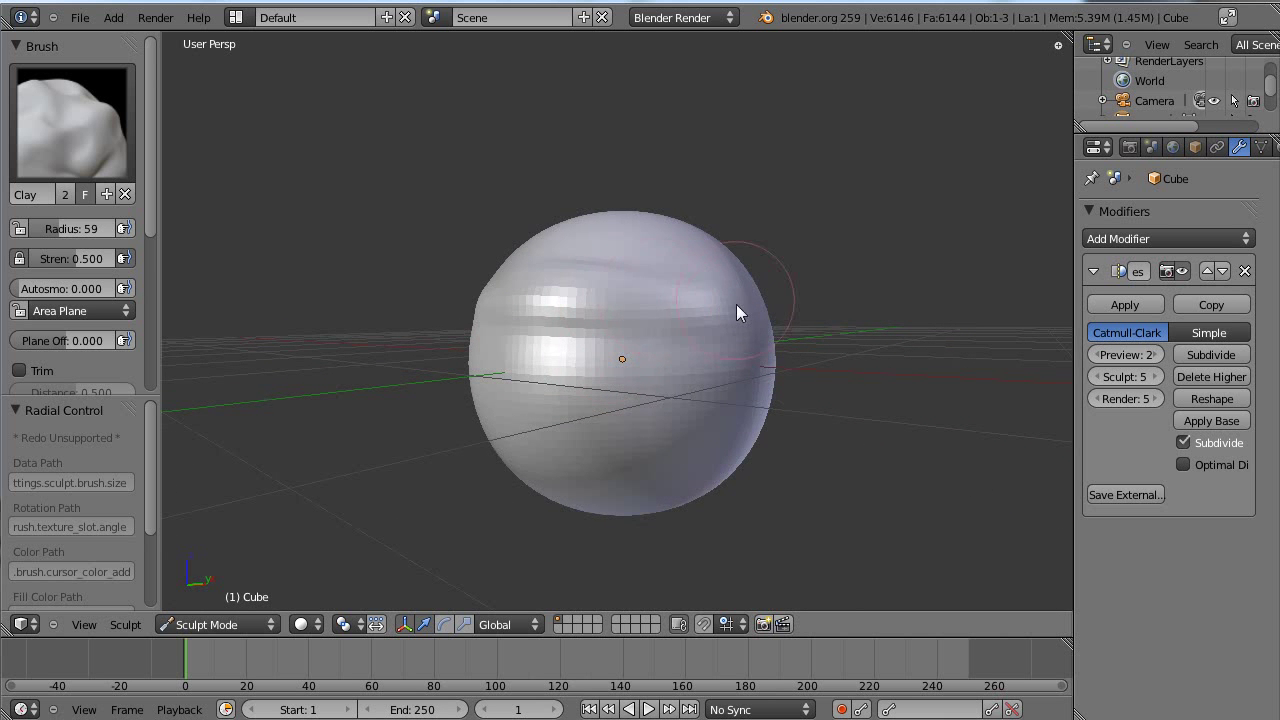
{"action": "mouse_move", "coordinate": [737, 305]}
{"action": "middle_mouse_down"}
{"action": "mouse_move", "coordinate": [706, 354]}
{"action": "mouse_move", "coordinate": [715, 338]}
{"action": "middle_mouse_up"}
{"action": "middle_click_drag", "start_coordinate": [514, 300], "coordinate": [820, 343]}
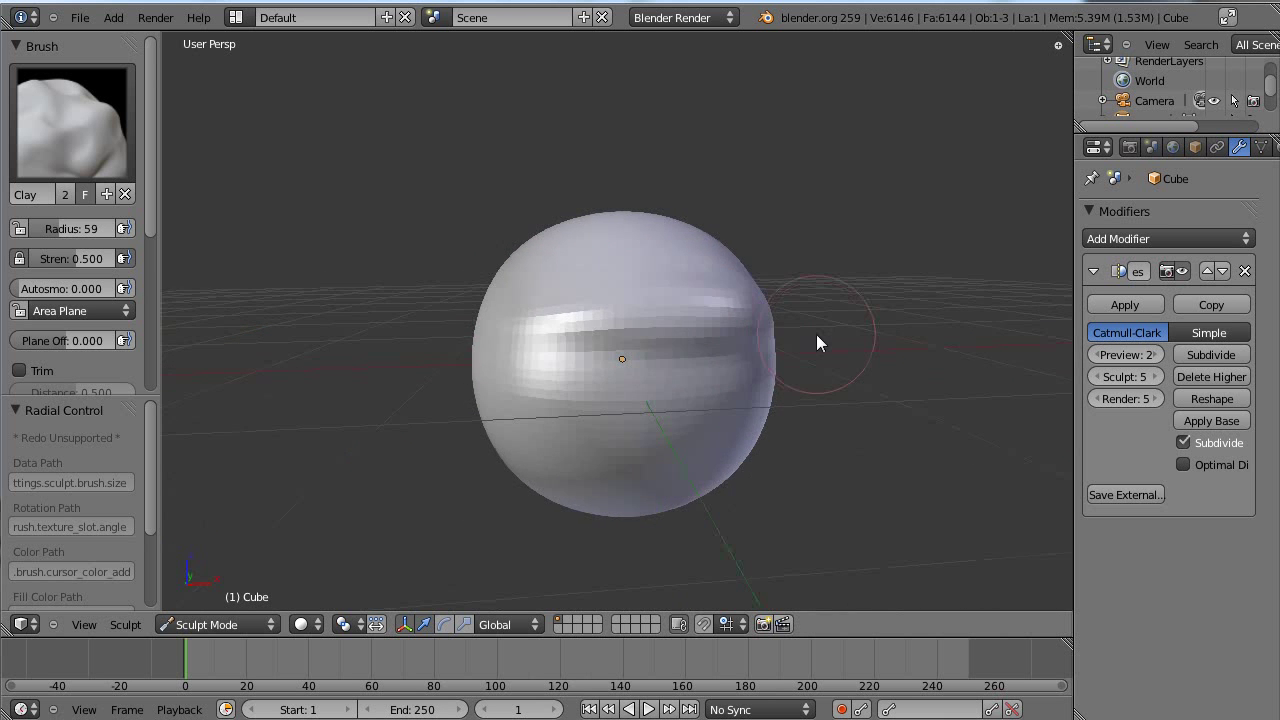
{"action": "scroll", "coordinate": [846, 349], "scroll_direction": "up", "scroll_amount": 6}
{"action": "scroll", "coordinate": [780, 309], "scroll_direction": "down", "scroll_amount": 4}
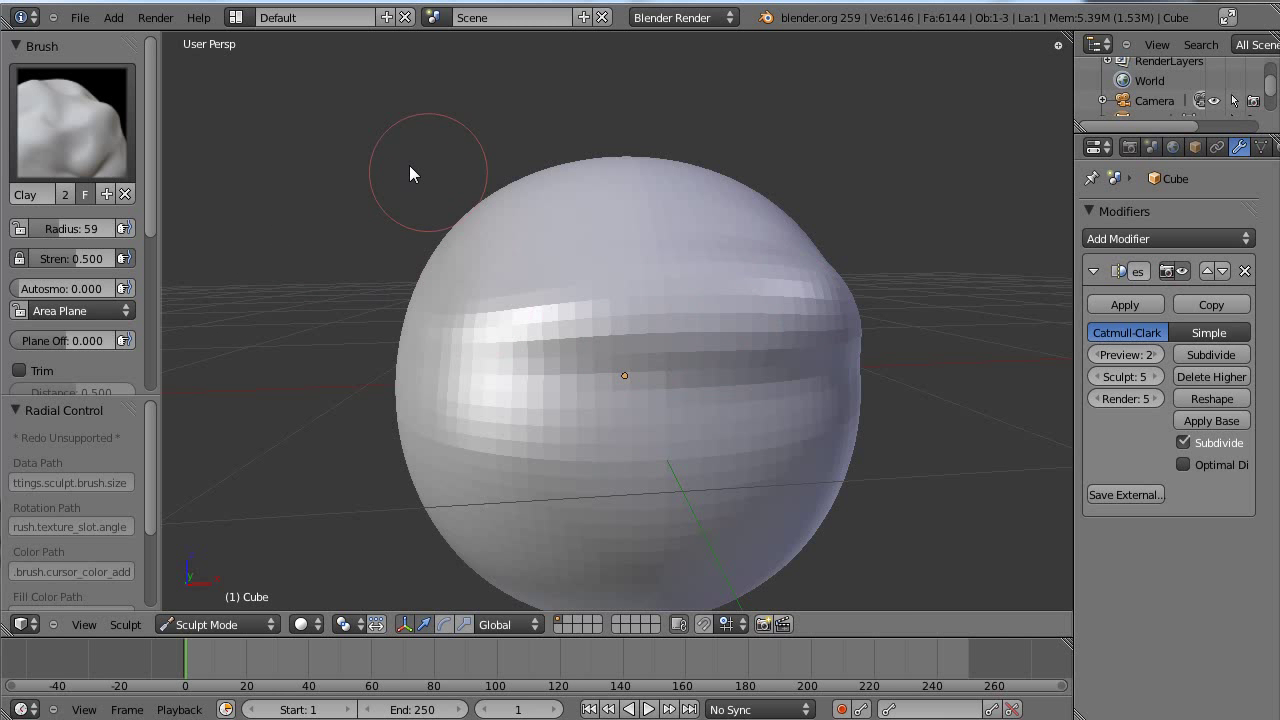
Switch to the Crease brush and enlarge its radius to 89
{"action": "left_click", "coordinate": [107, 140]}
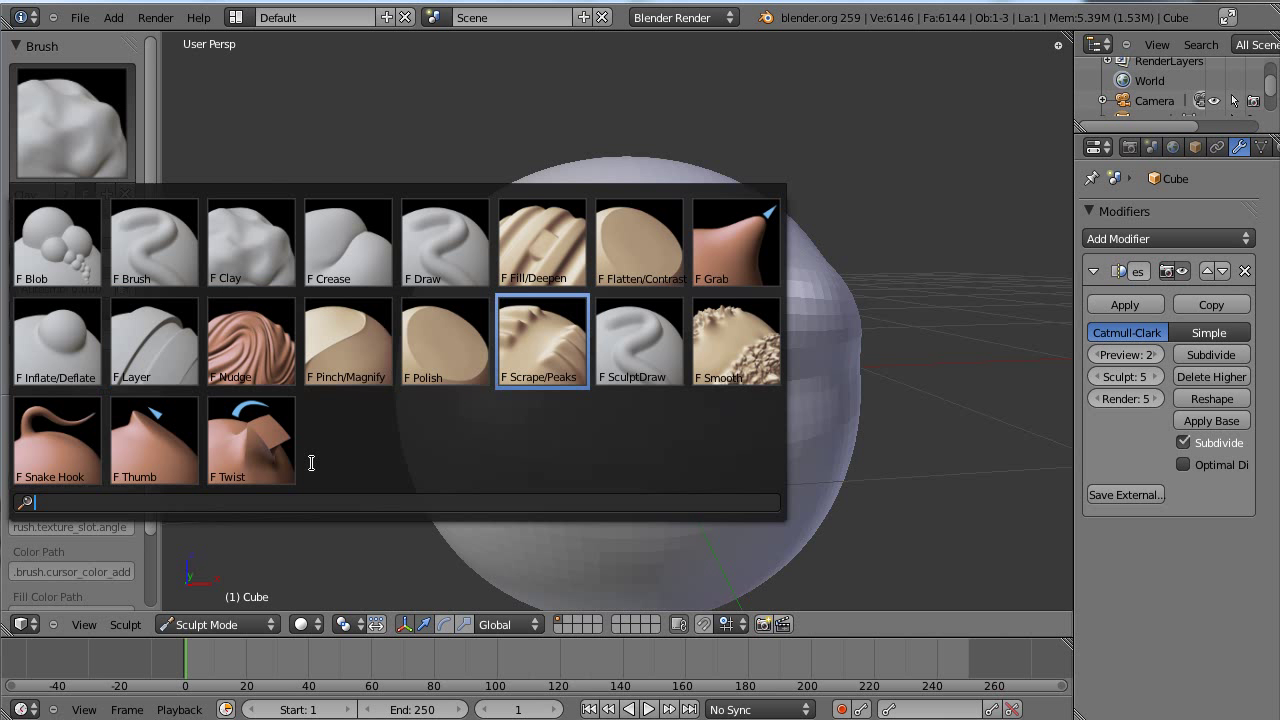
{"action": "key", "text": "Return"}
{"action": "left_click", "coordinate": [70, 120]}
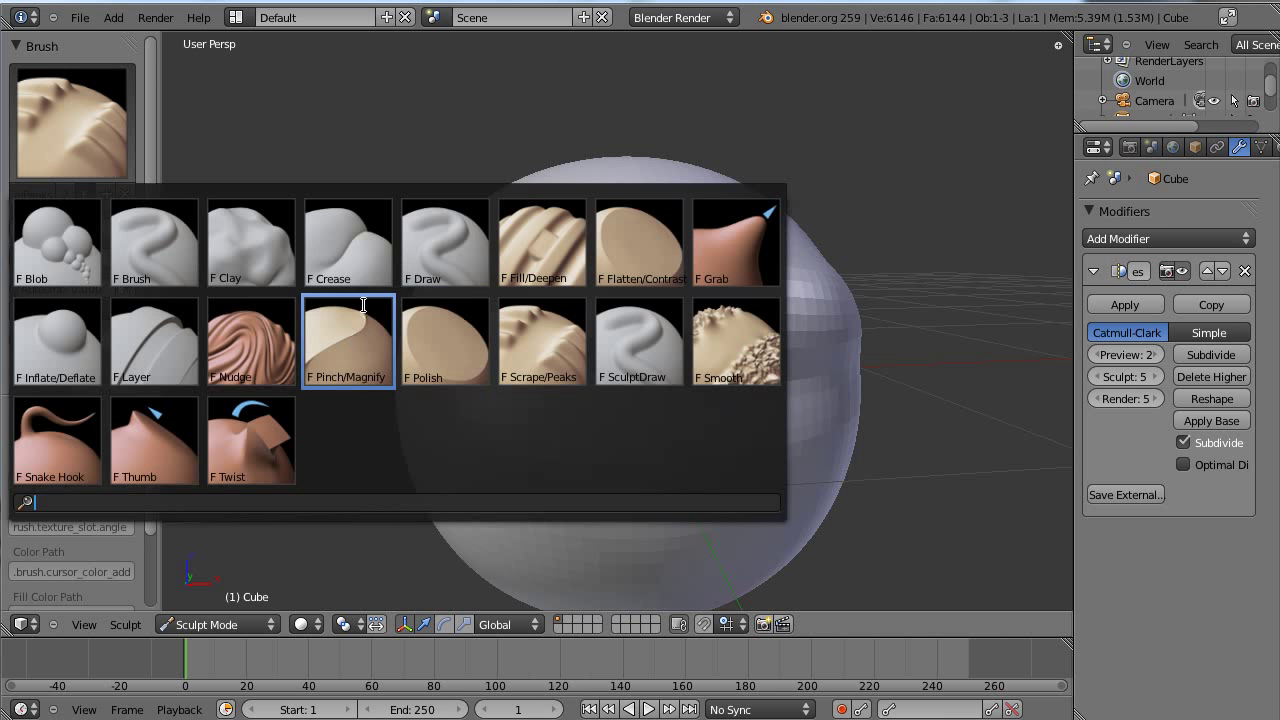
{"action": "left_click", "coordinate": [348, 258]}
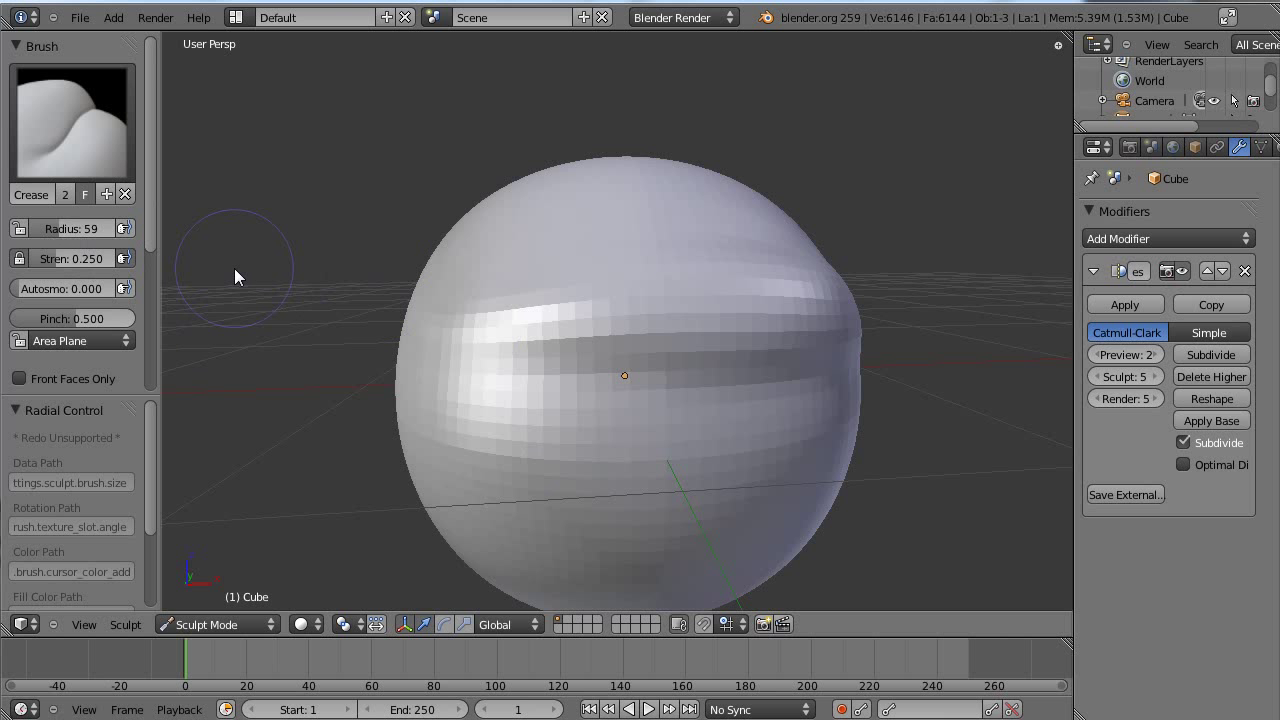
{"action": "key", "text": "f"}
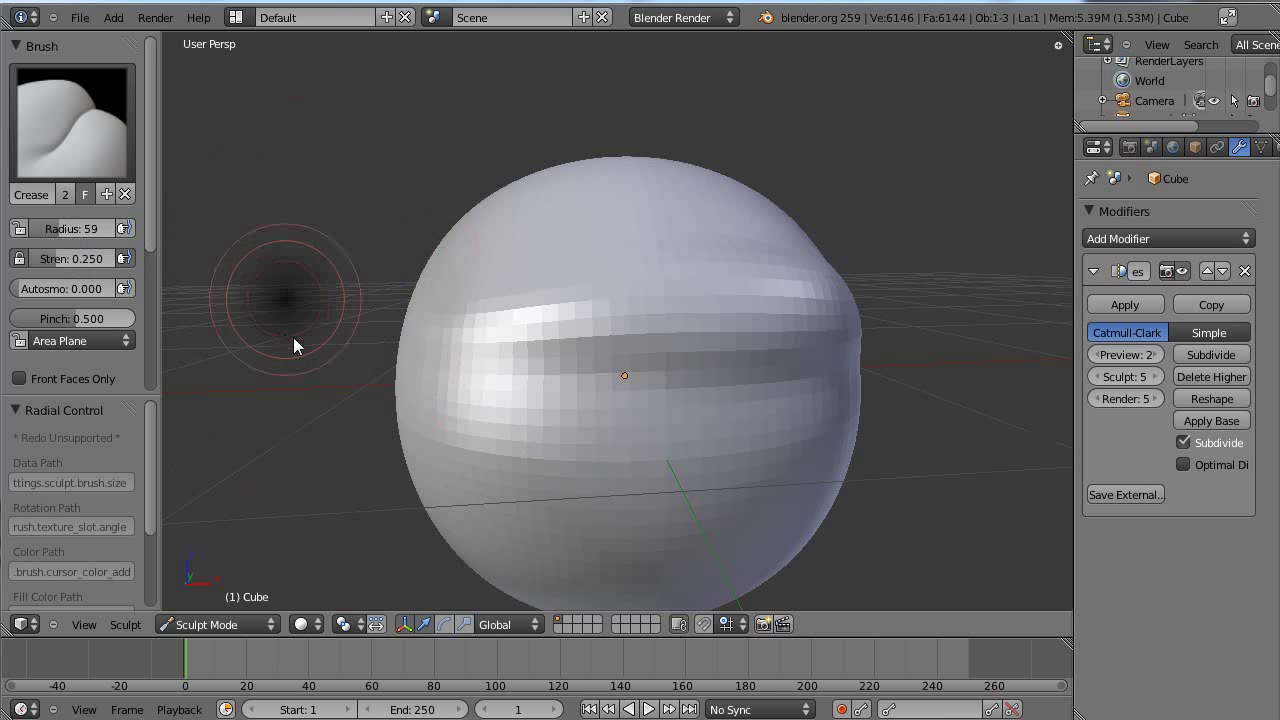
{"action": "left_click", "coordinate": [357, 360]}
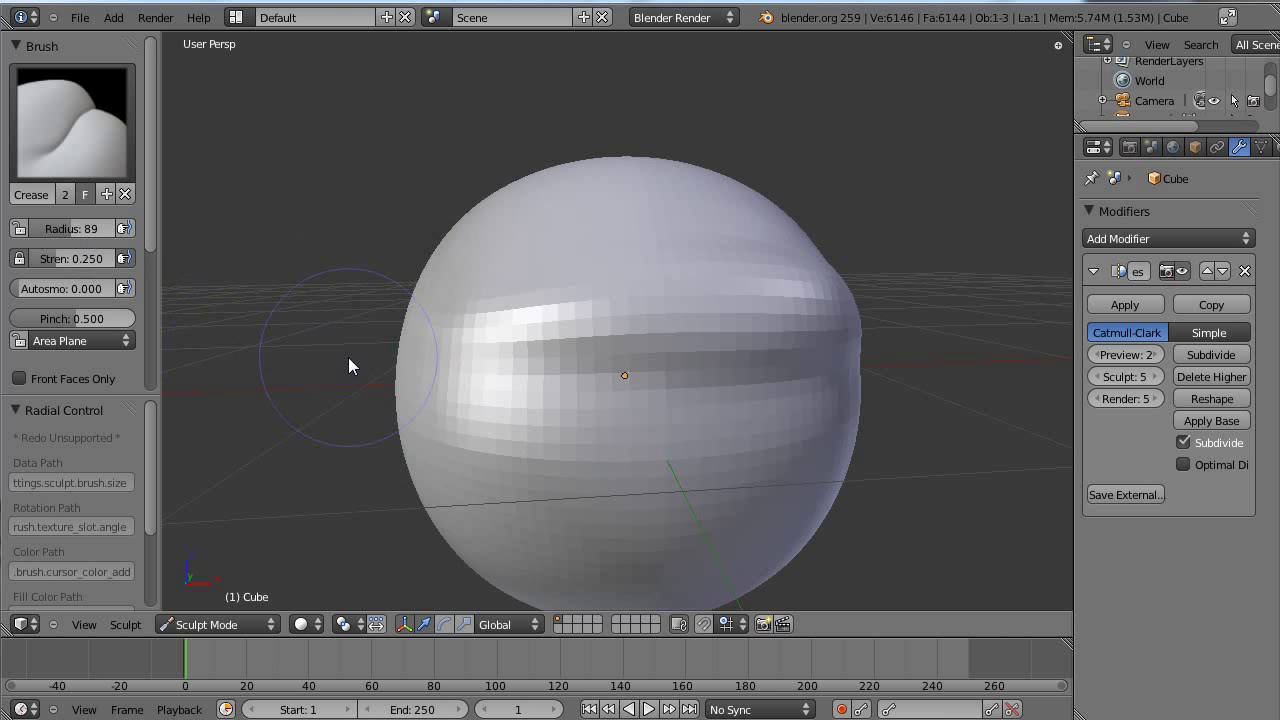
Try a Crease brush strength of 0.953, and then lower the strength to 0.000
{"action": "key", "text": "f"}
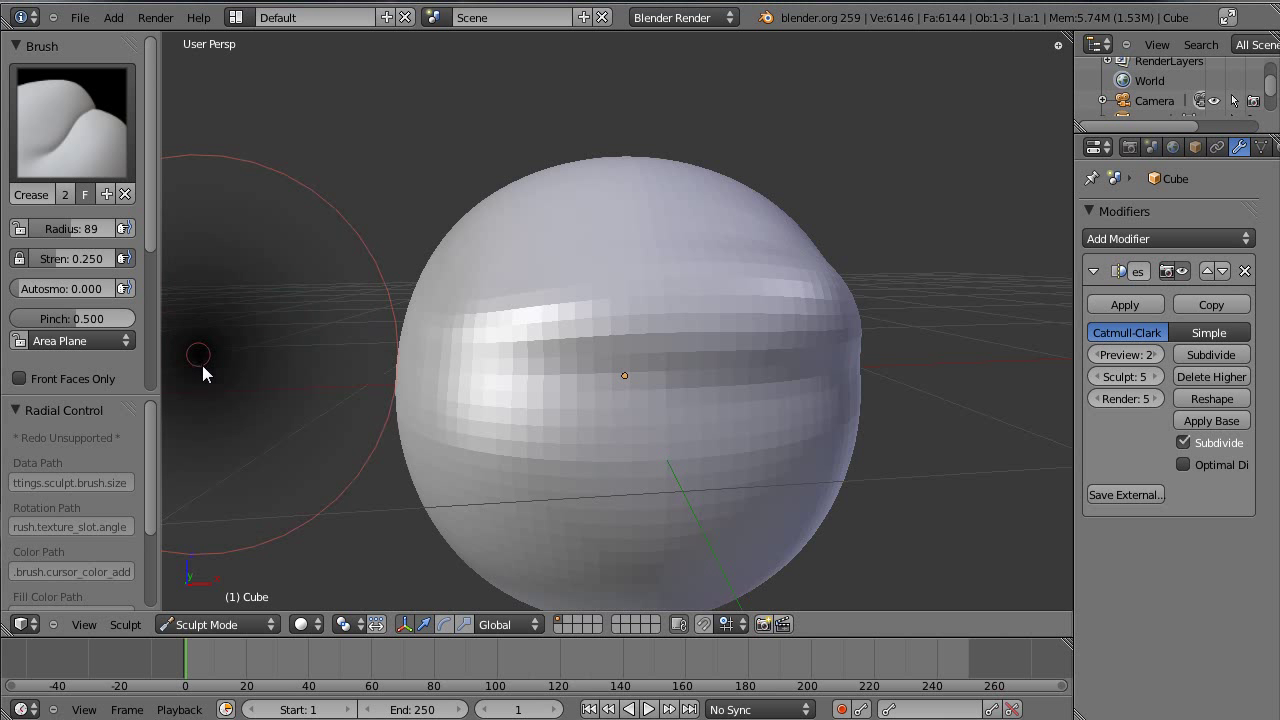
{"action": "key", "text": "Escape"}
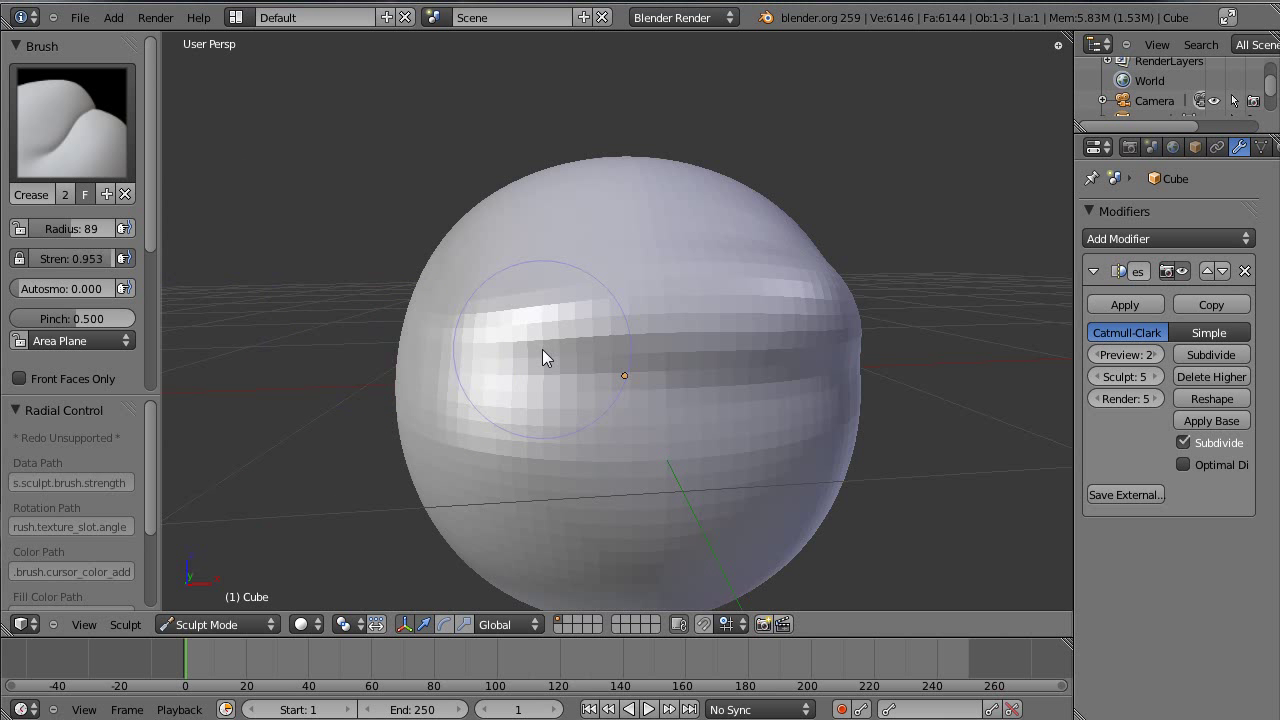
{"action": "key", "text": "shift+f"}
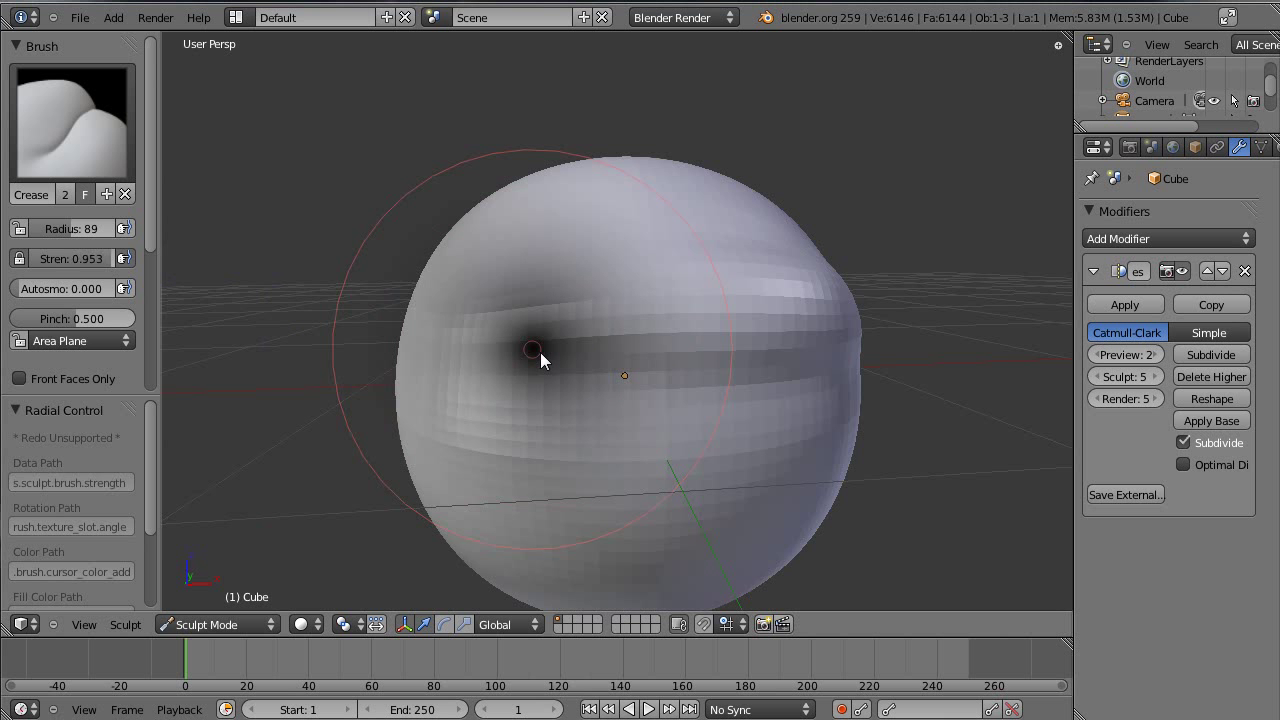
{"action": "left_click", "coordinate": [540, 352]}
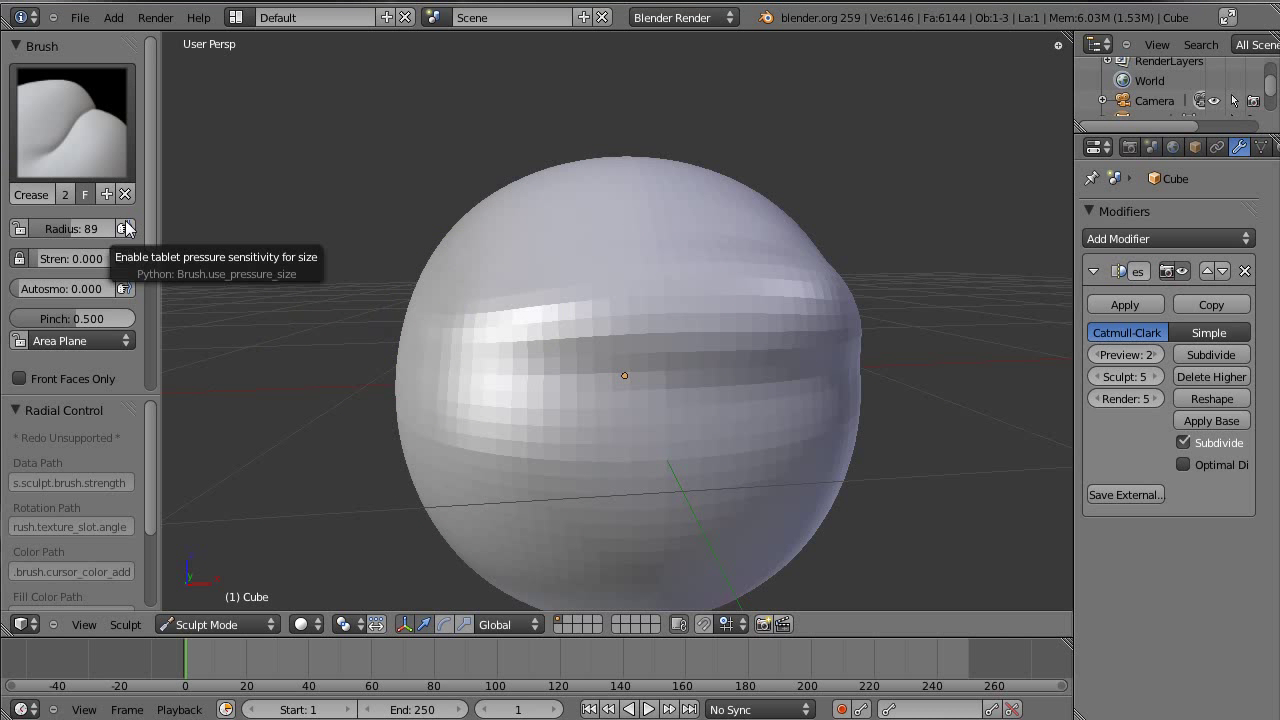
Collapse the Radial Control options and make the area showing the brush settings taller and wider
{"action": "left_click", "coordinate": [19, 406]}
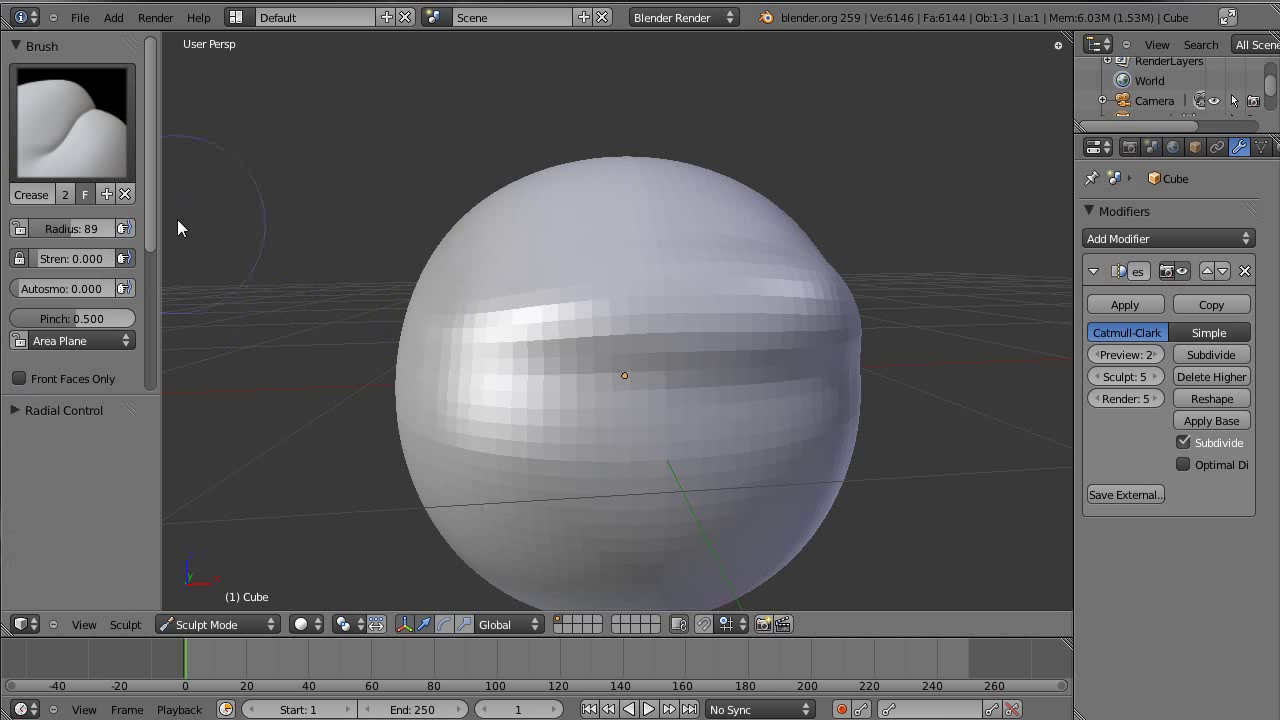
{"action": "left_click_drag", "start_coordinate": [130, 394], "coordinate": [131, 567]}
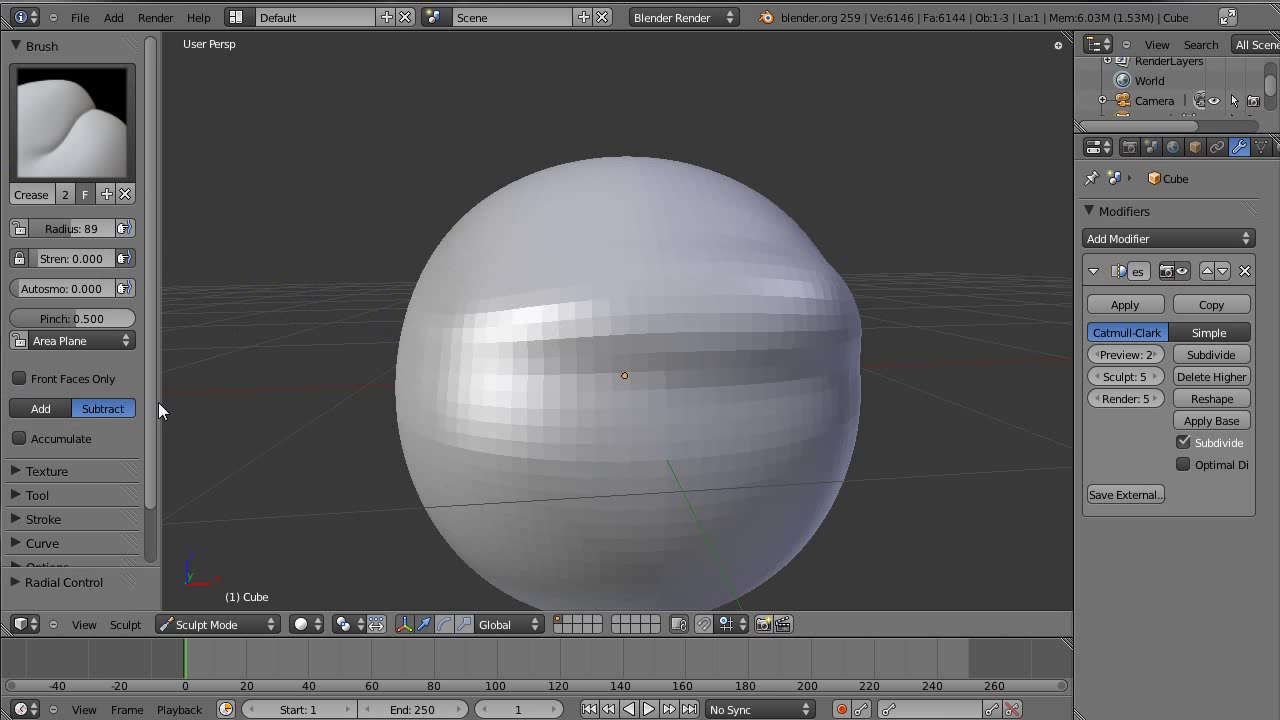
{"action": "left_click_drag", "start_coordinate": [159, 402], "coordinate": [206, 410]}
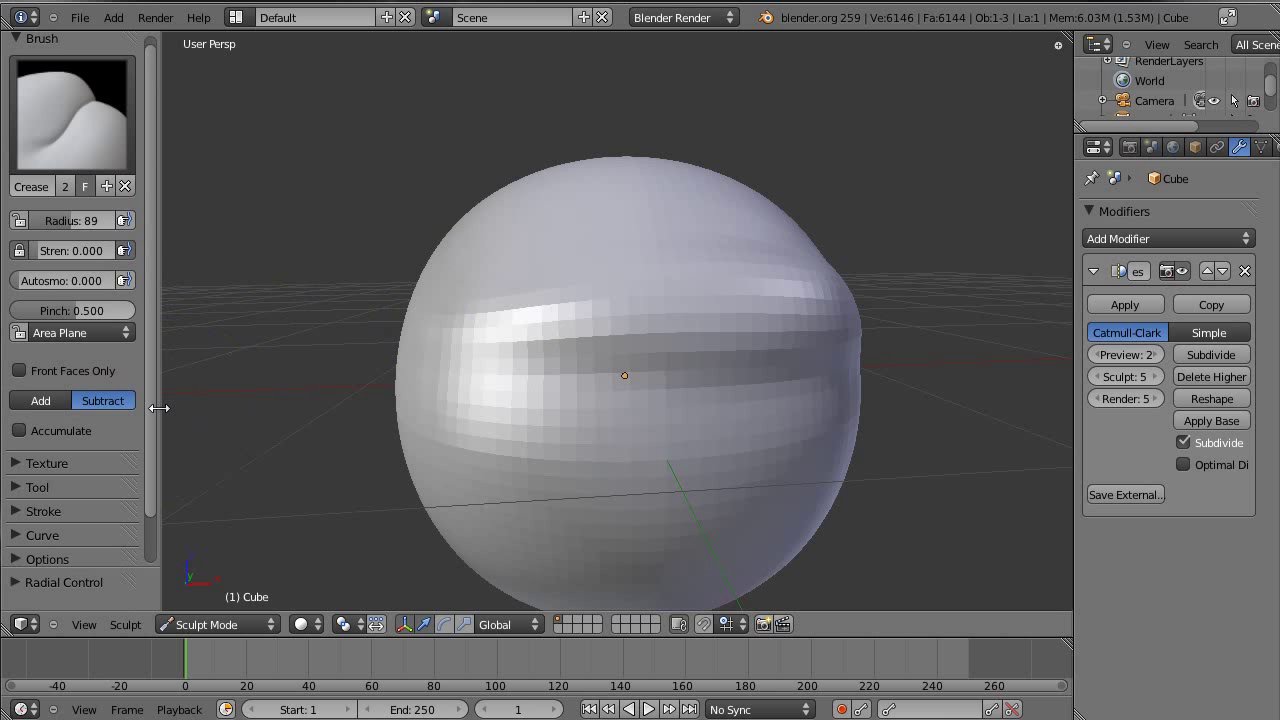
{"action": "left_click_drag", "start_coordinate": [159, 408], "coordinate": [210, 402]}
{"action": "scroll", "coordinate": [203, 441], "scroll_direction": "down", "scroll_amount": 3}
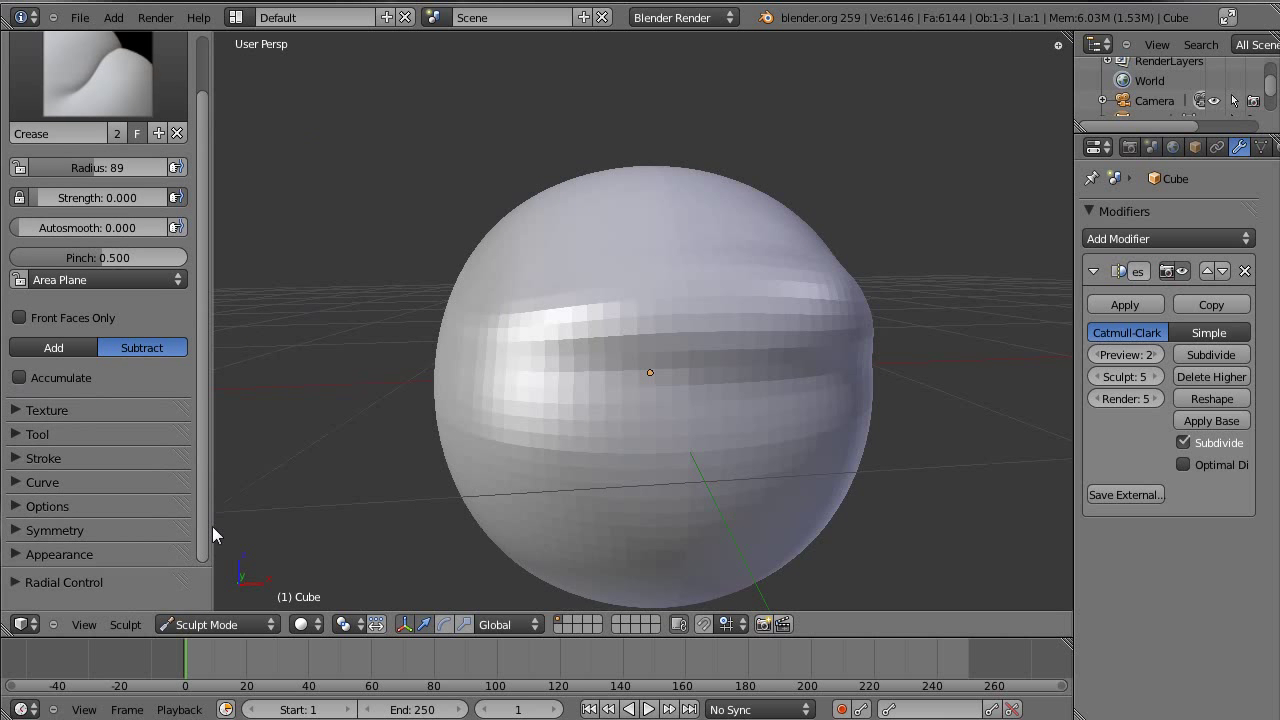
Examine the Crease brush's texture options and its falloff curve, leaving both sections collapsed
{"action": "left_click", "coordinate": [60, 412]}
{"action": "scroll", "coordinate": [120, 408], "scroll_direction": "down", "scroll_amount": 4}
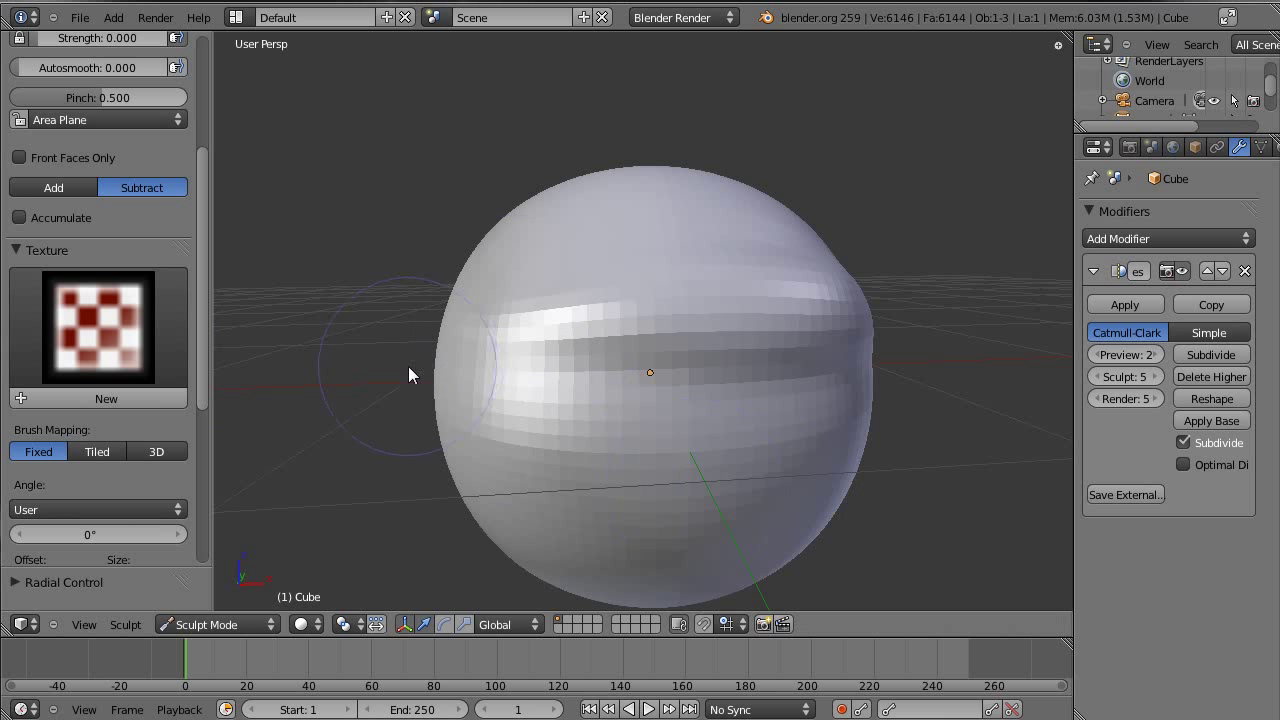
{"action": "middle_click_drag", "start_coordinate": [408, 371], "coordinate": [455, 374]}
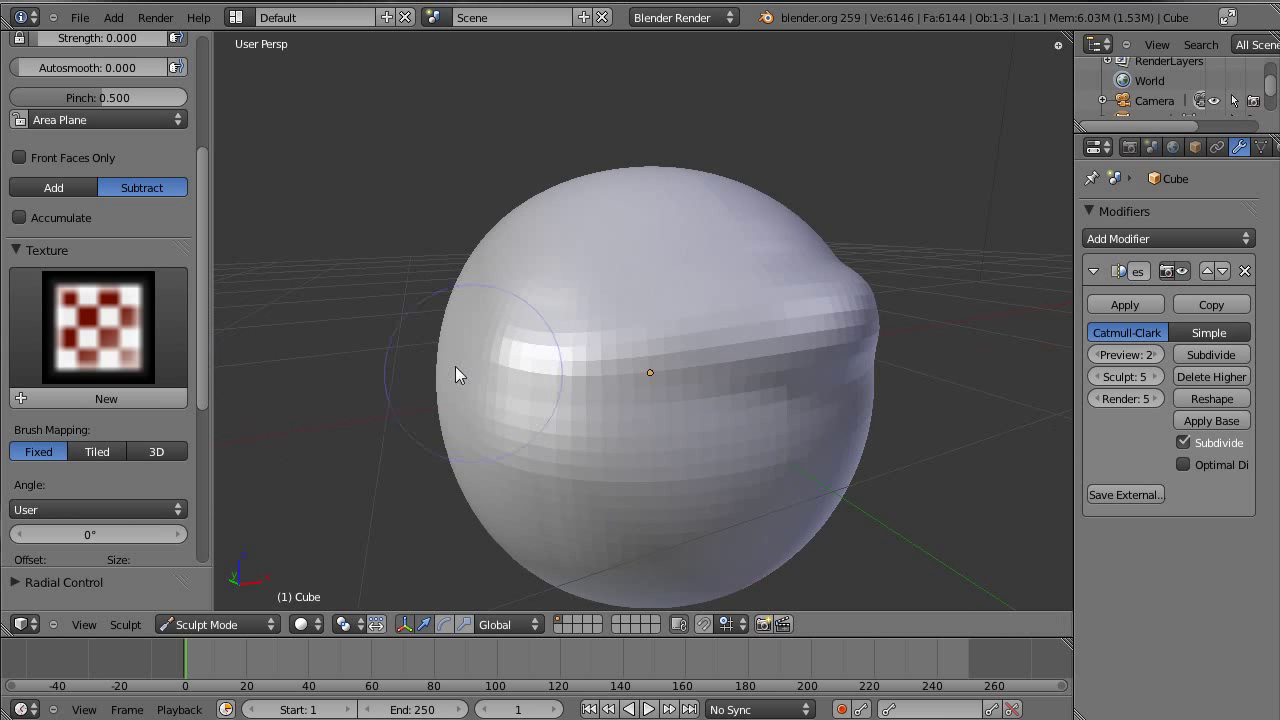
{"action": "left_click", "coordinate": [32, 253]}
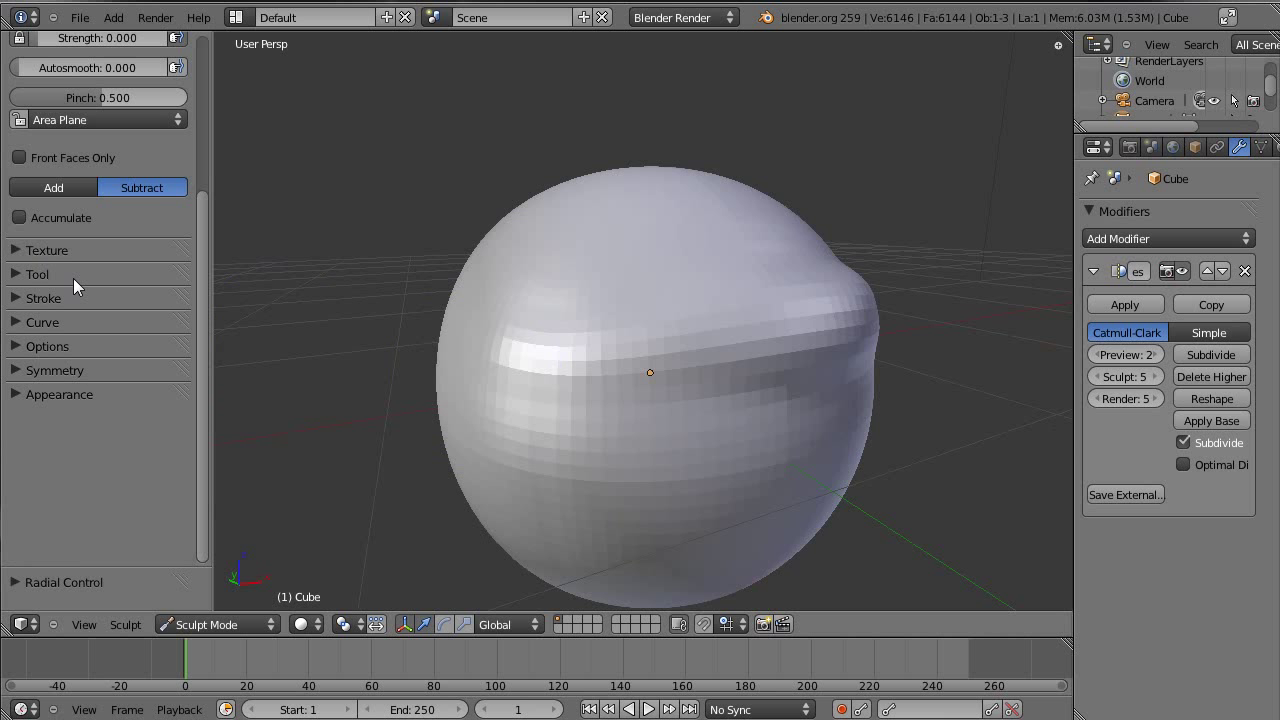
{"action": "left_click", "coordinate": [76, 324]}
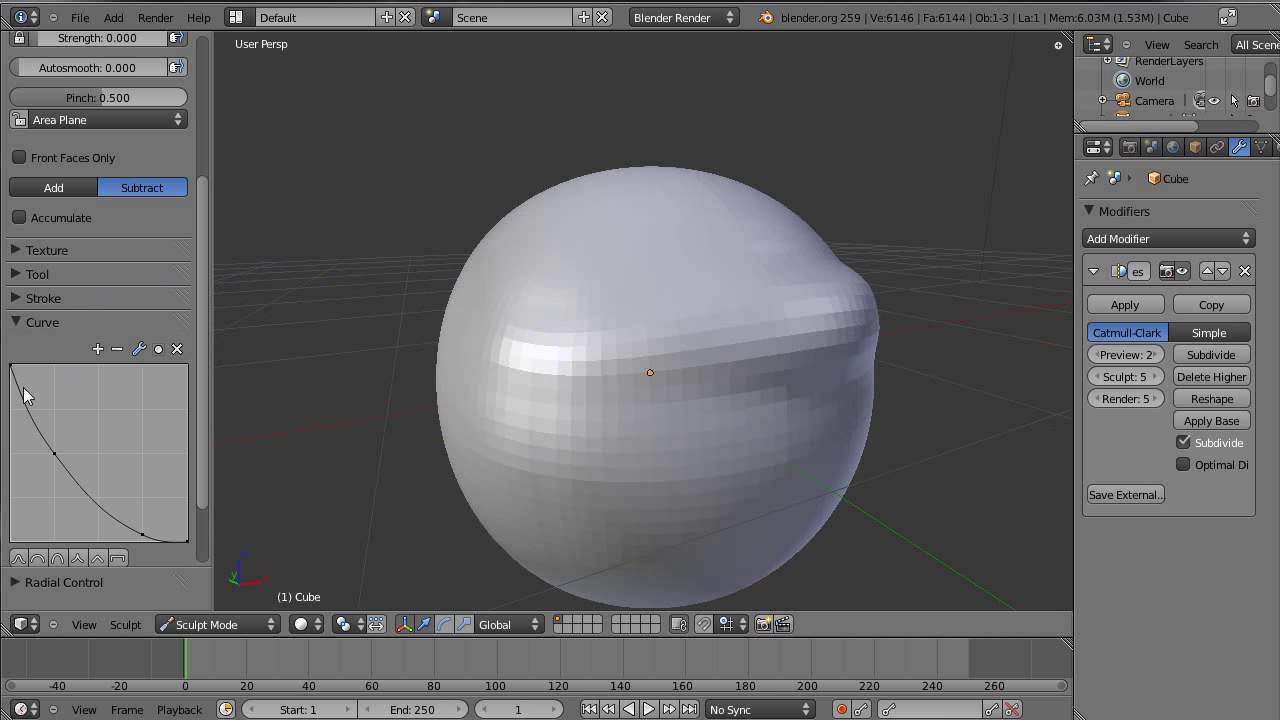
{"action": "scroll", "coordinate": [26, 431], "scroll_direction": "down", "scroll_amount": 1}
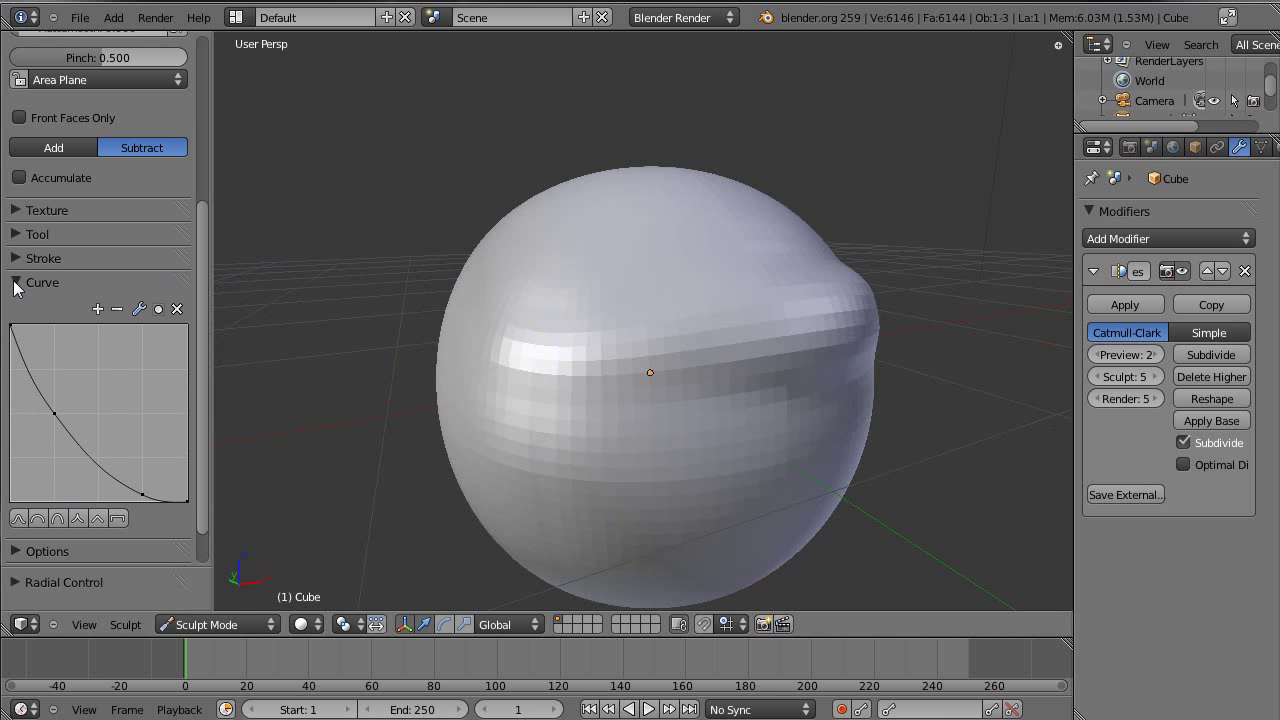
{"action": "left_click", "coordinate": [15, 283]}
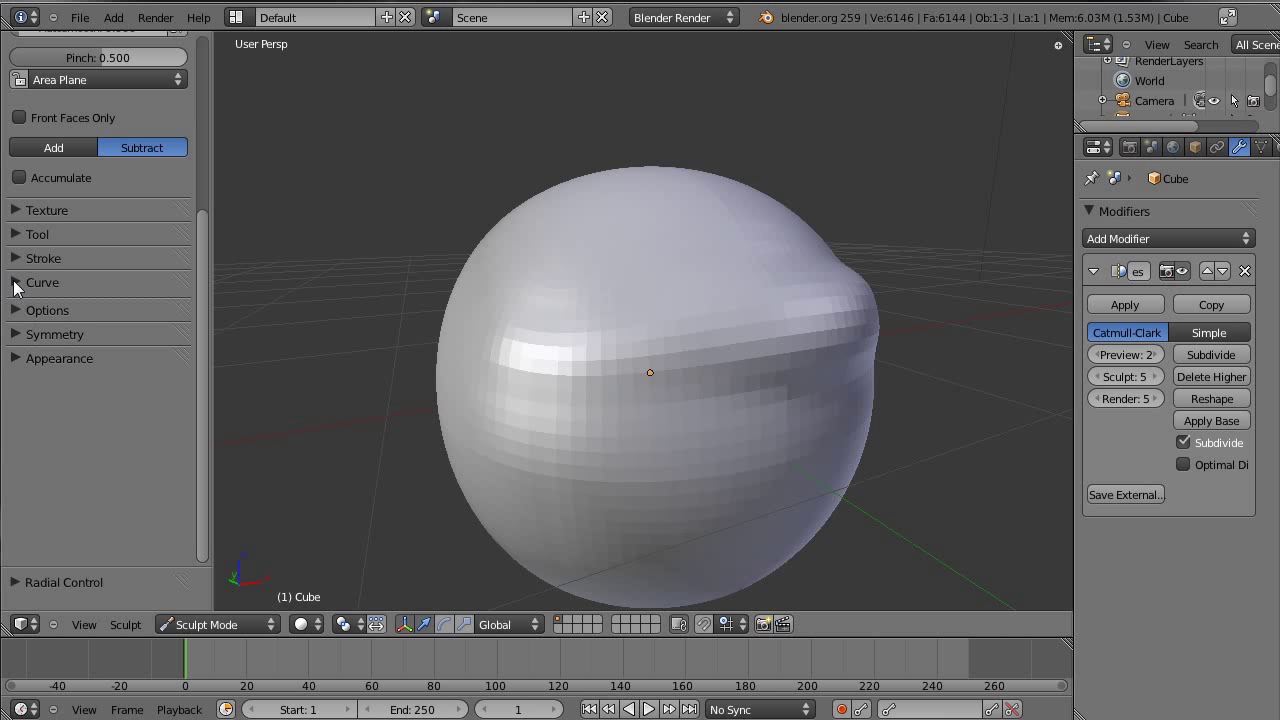
Enable mirrored sculpting along the X axis in the symmetry settings
{"action": "left_click", "coordinate": [29, 332]}
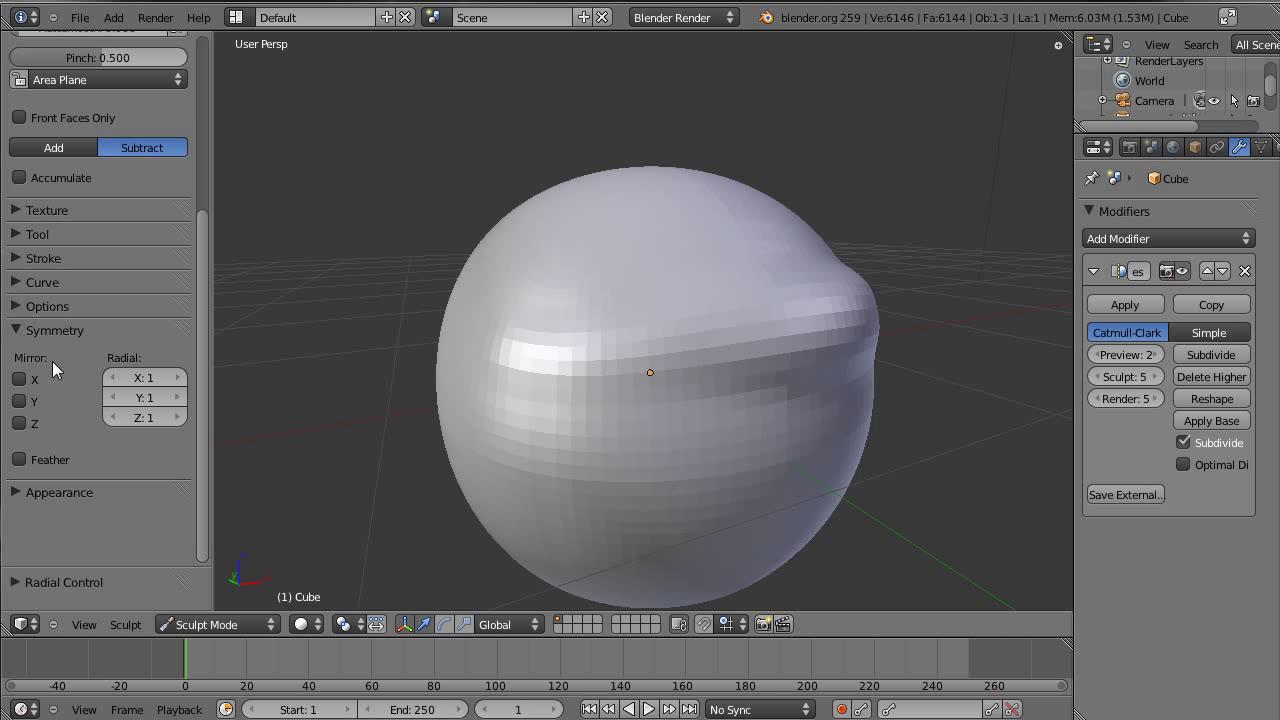
{"action": "left_click", "coordinate": [19, 379]}
{"action": "mouse_move", "coordinate": [297, 380]}
{"action": "middle_mouse_down"}
{"action": "mouse_move", "coordinate": [551, 360]}
{"action": "mouse_move", "coordinate": [386, 237]}
{"action": "middle_mouse_up"}
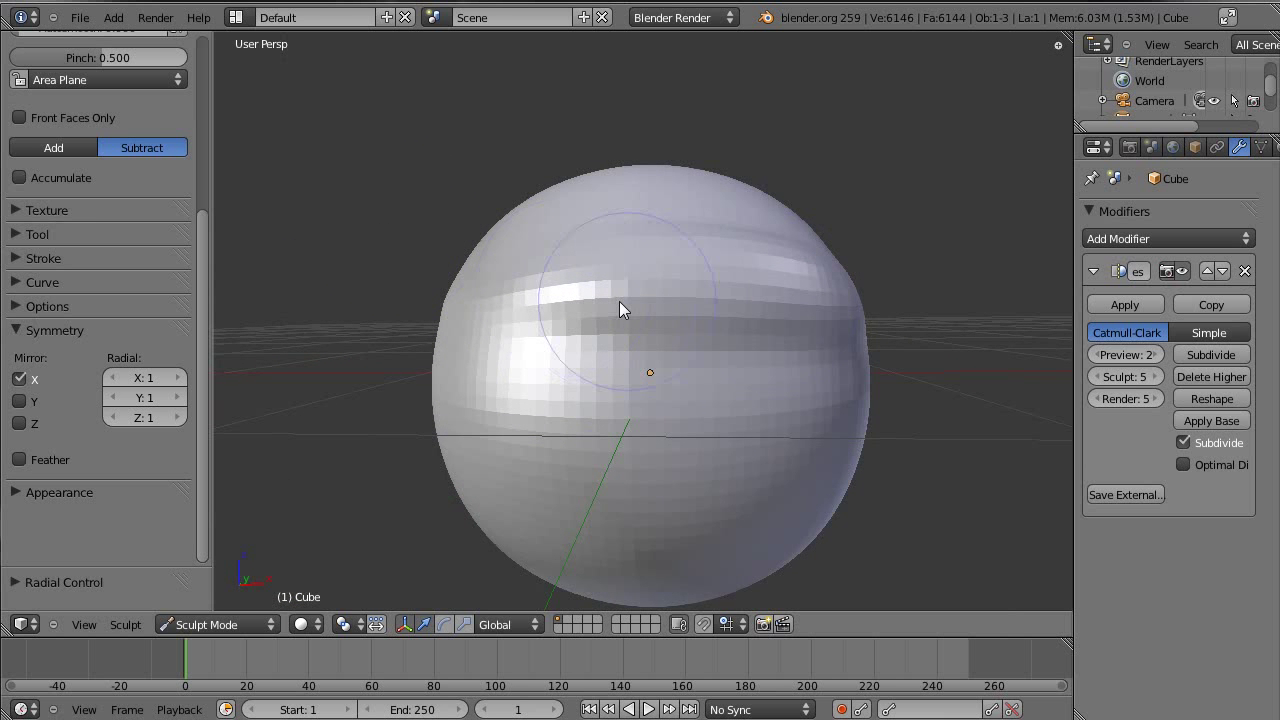
{"action": "middle_click_drag", "start_coordinate": [499, 316], "coordinate": [629, 309]}
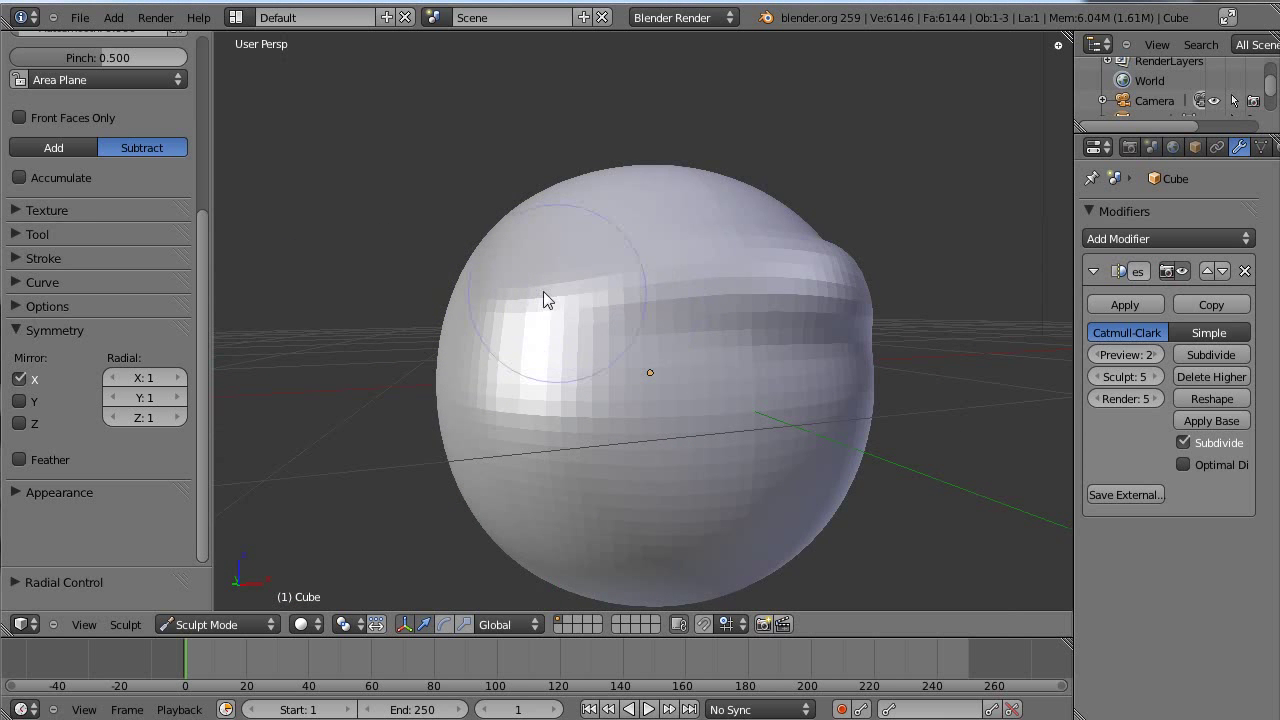
Switch back to the Clay brush and build up the ridge above the sphere's middle with X-mirrored strokes
{"action": "scroll", "coordinate": [201, 270], "scroll_direction": "up", "scroll_amount": 6}
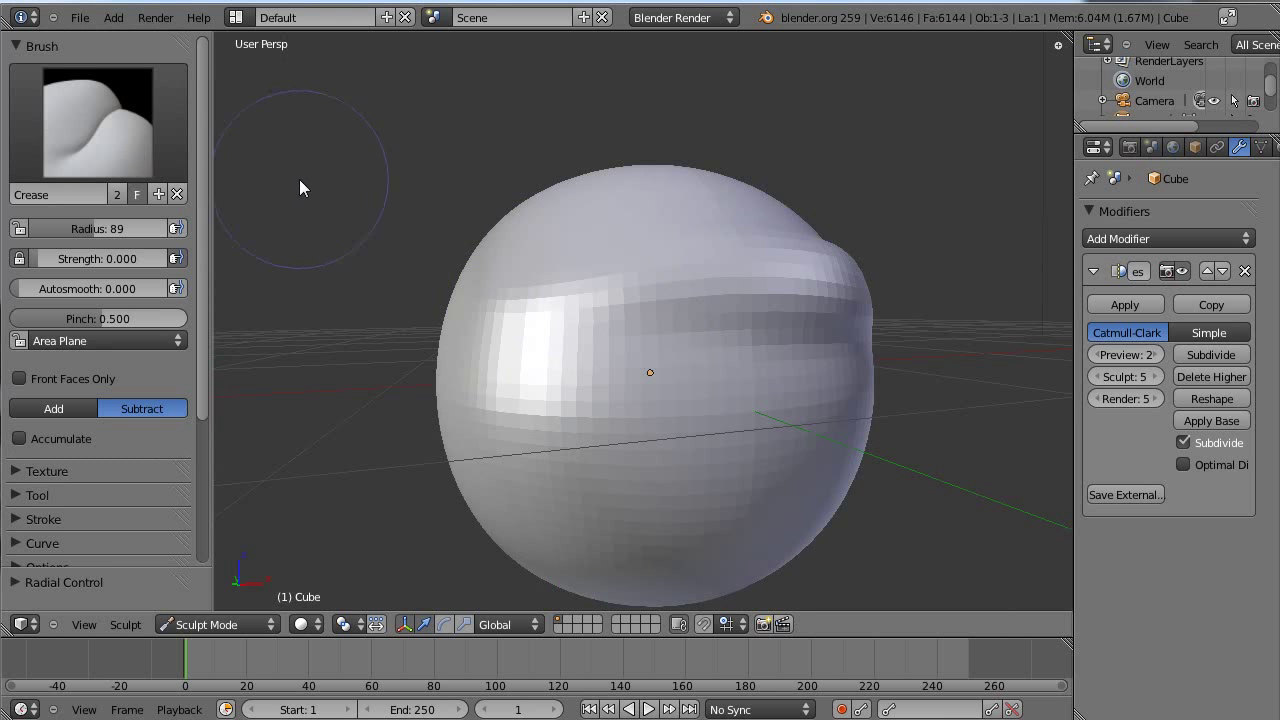
{"action": "left_click", "coordinate": [186, 175]}
{"action": "left_click", "coordinate": [251, 240]}
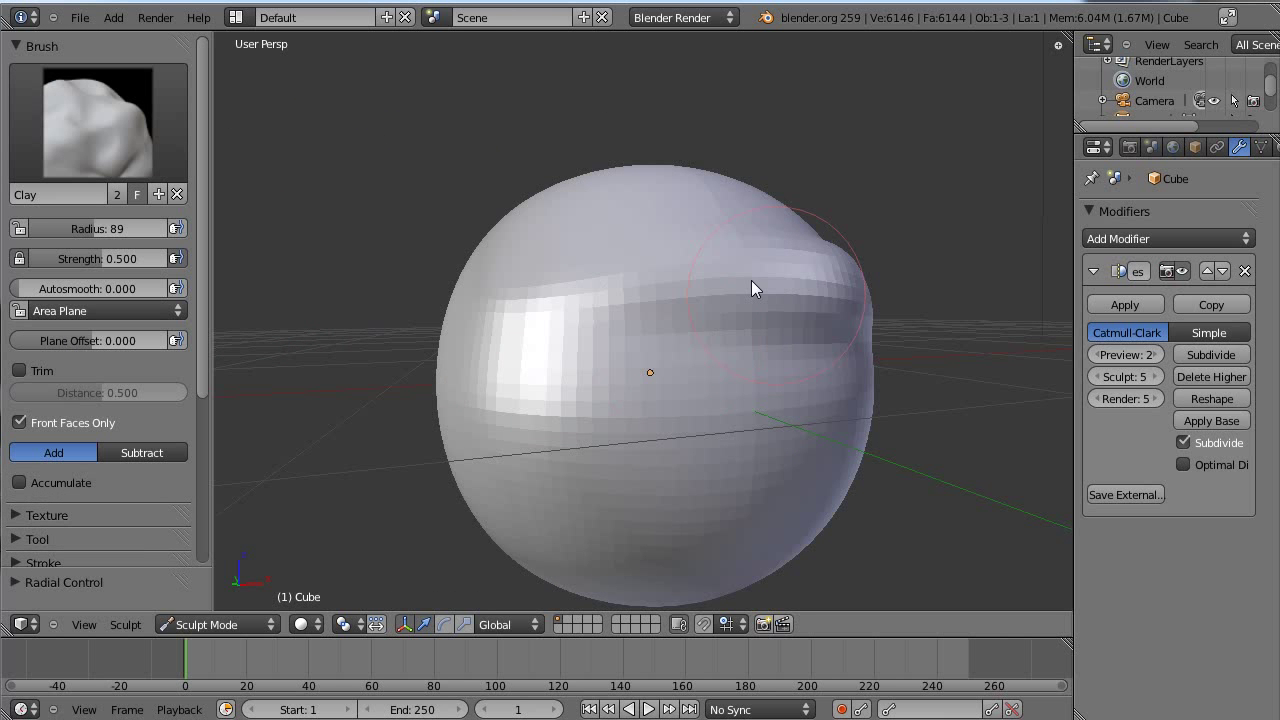
{"action": "middle_click_drag", "start_coordinate": [751, 280], "coordinate": [728, 329]}
{"action": "left_click_drag", "start_coordinate": [600, 295], "coordinate": [466, 300]}
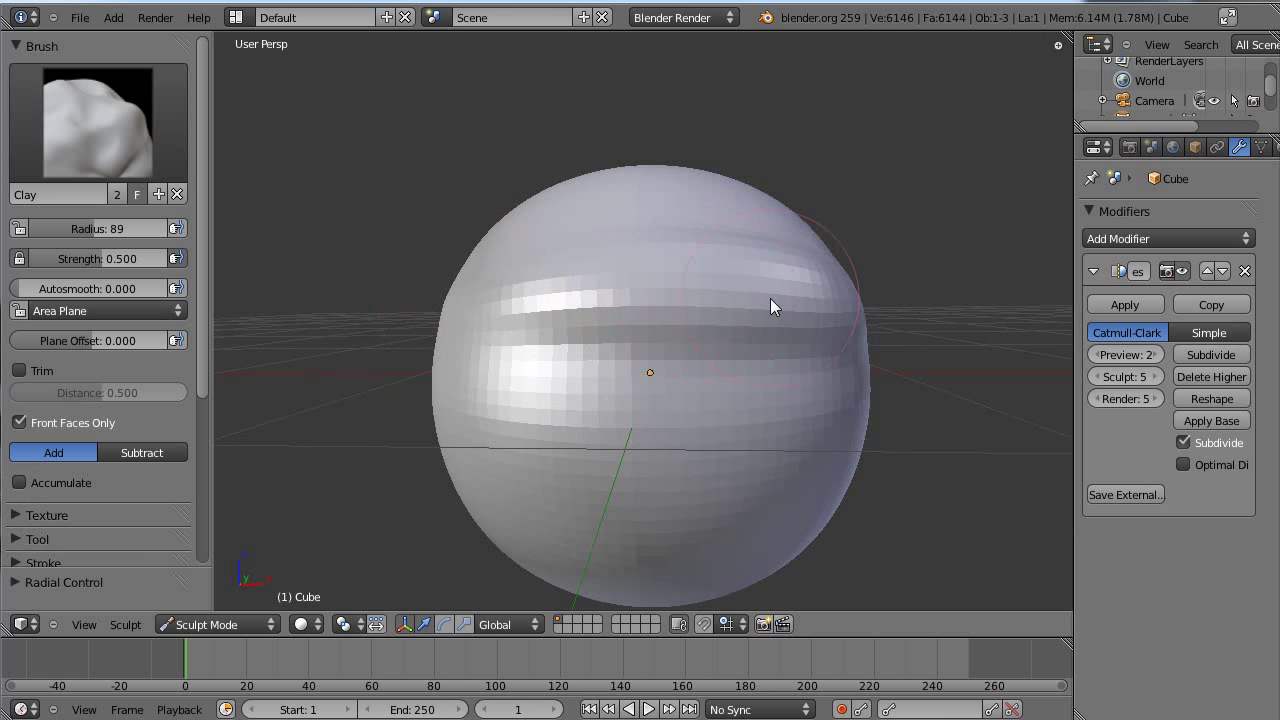
{"action": "middle_click_drag", "start_coordinate": [771, 306], "coordinate": [649, 298]}
{"action": "mouse_move", "coordinate": [649, 291]}
{"action": "left_mouse_down"}
{"action": "mouse_move", "coordinate": [597, 289]}
{"action": "mouse_move", "coordinate": [611, 297]}
{"action": "left_mouse_up"}
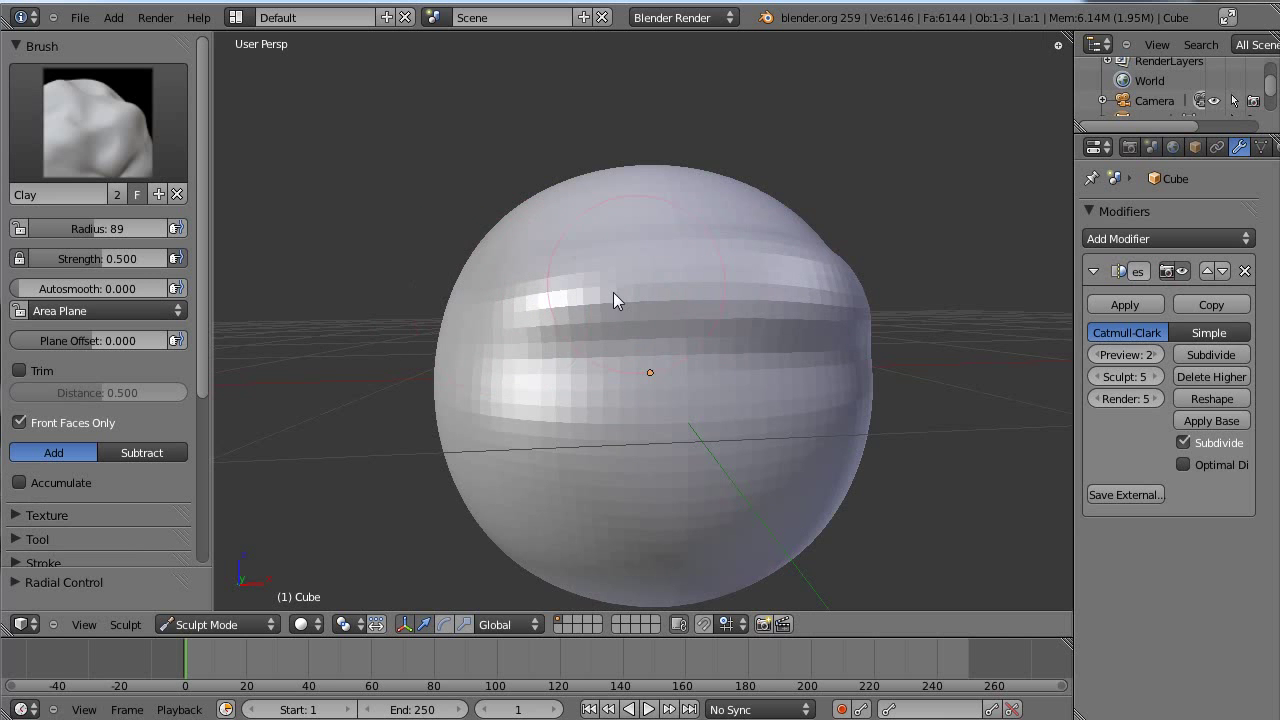
{"action": "mouse_move", "coordinate": [611, 297]}
{"action": "middle_mouse_down"}
{"action": "mouse_move", "coordinate": [498, 308]}
{"action": "mouse_move", "coordinate": [697, 231]}
{"action": "middle_mouse_up"}
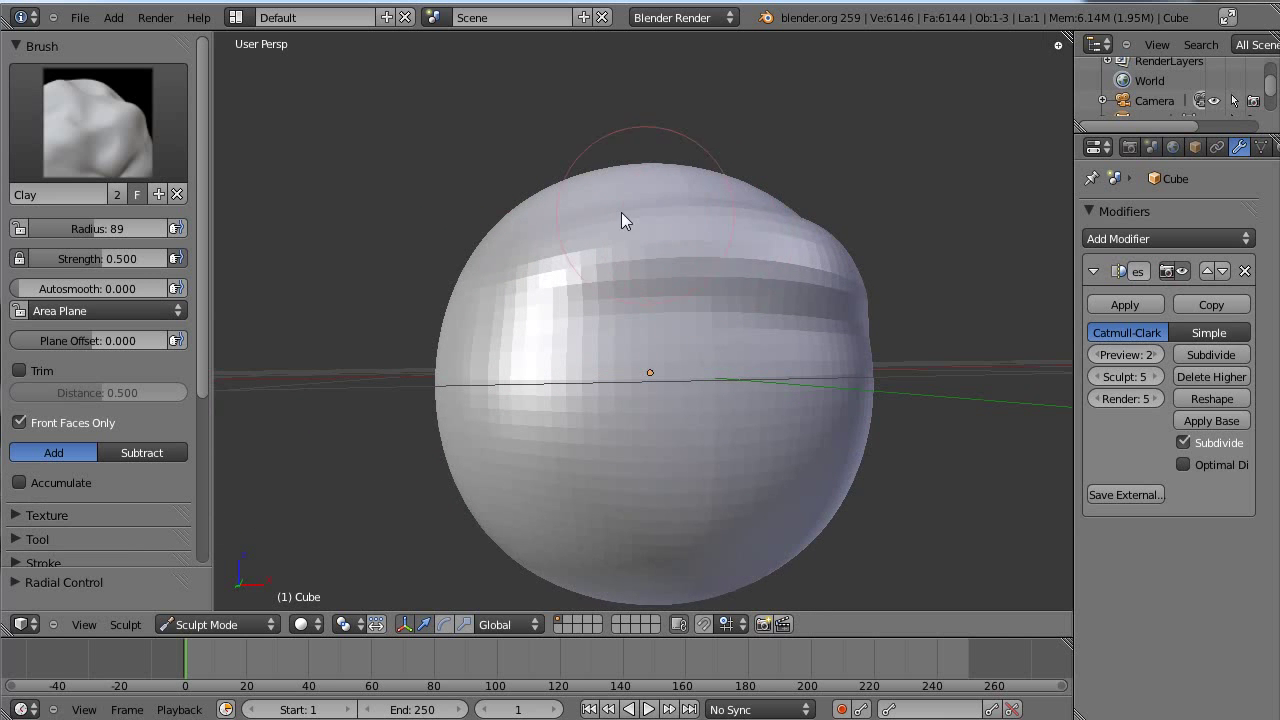
{"action": "middle_click_drag", "start_coordinate": [643, 291], "coordinate": [719, 364]}
{"action": "scroll", "coordinate": [505, 238], "scroll_direction": "up", "scroll_amount": 3}
{"action": "middle_click_drag", "start_coordinate": [665, 332], "coordinate": [731, 351], "text": "shift"}
{"action": "scroll", "coordinate": [659, 250], "scroll_direction": "down", "scroll_amount": 3}
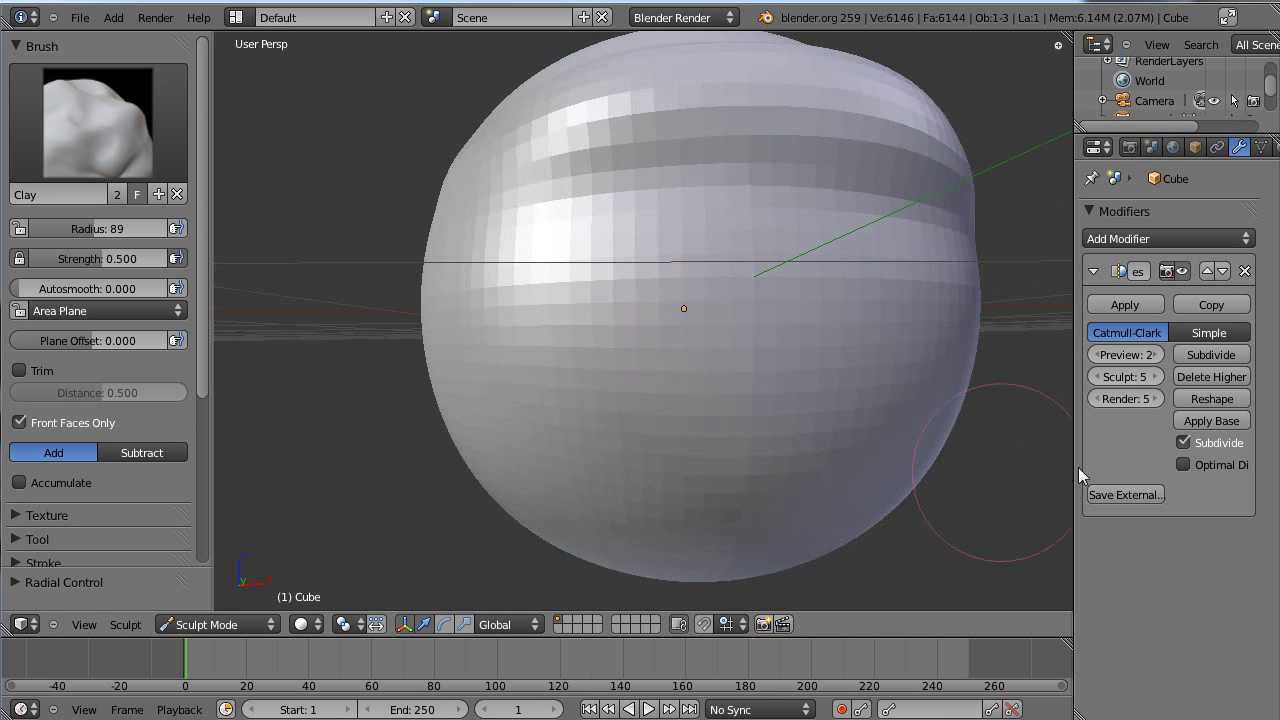
Subdivide the sculpted sphere once more through the Multiresolution modifier, to sculpt level 6
{"action": "left_click", "coordinate": [1206, 356]}
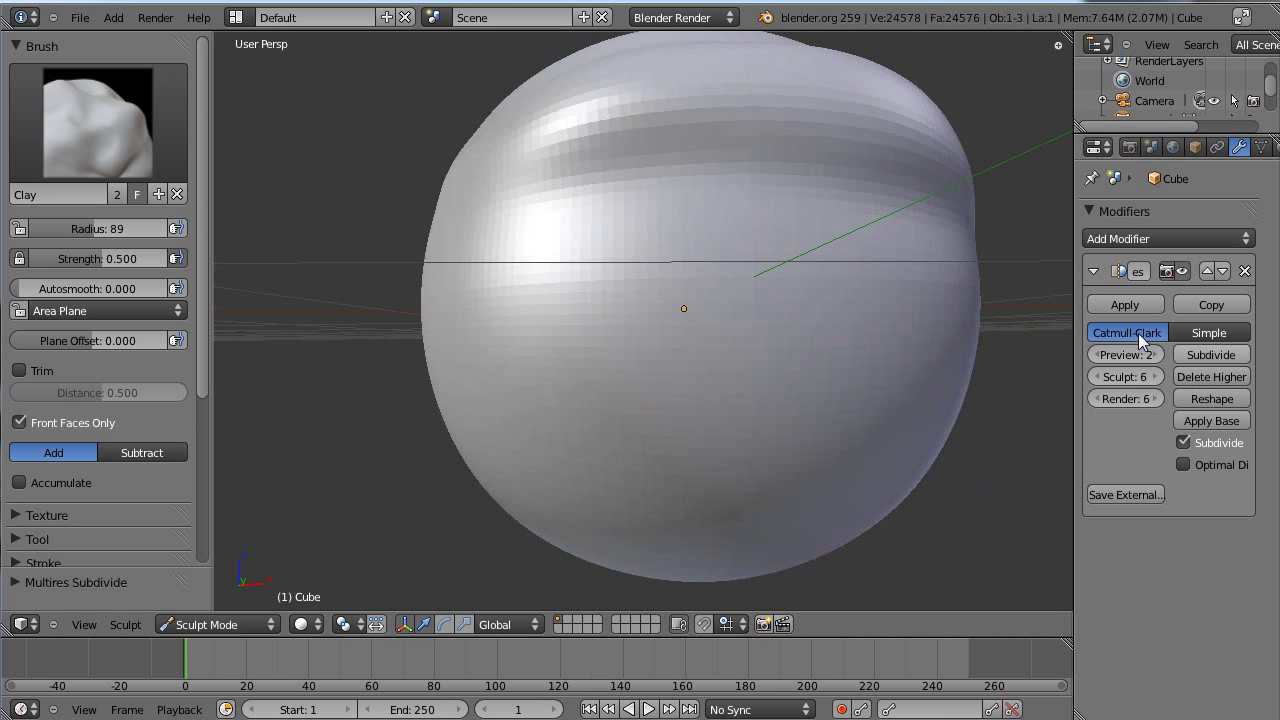
{"action": "middle_click_drag", "start_coordinate": [847, 231], "coordinate": [782, 242]}
{"action": "scroll", "coordinate": [764, 262], "scroll_direction": "down", "scroll_amount": 3}
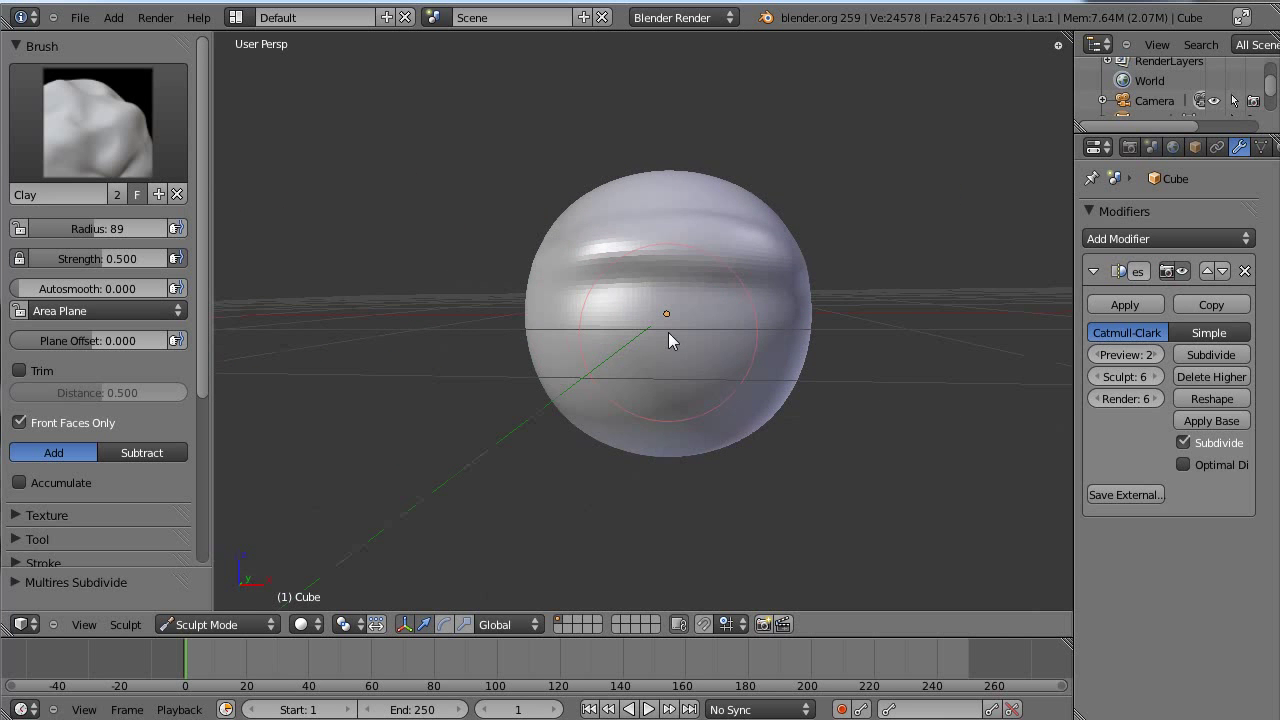
Apply smooth shading to the whole base mesh in Edit Mode and return to Sculpt Mode
{"action": "key", "text": "Tab"}
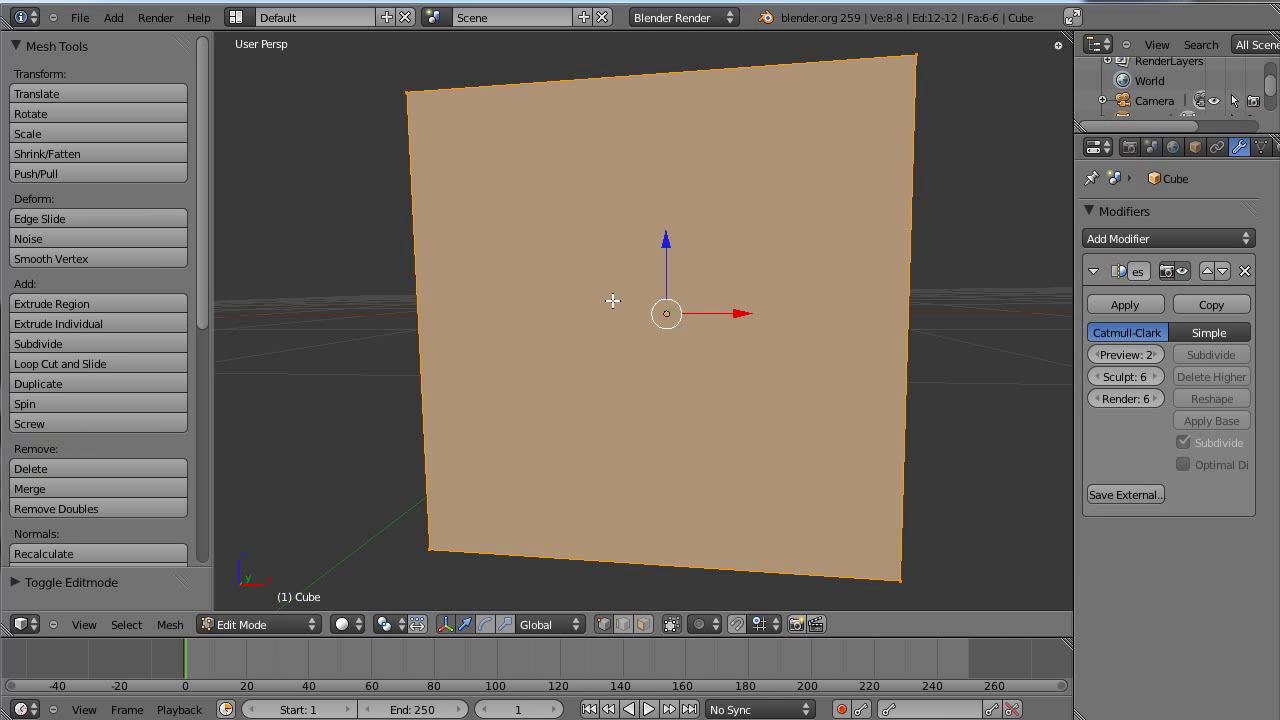
{"action": "key", "text": "w"}
{"action": "left_click", "coordinate": [540, 272]}
{"action": "key", "text": "Tab"}
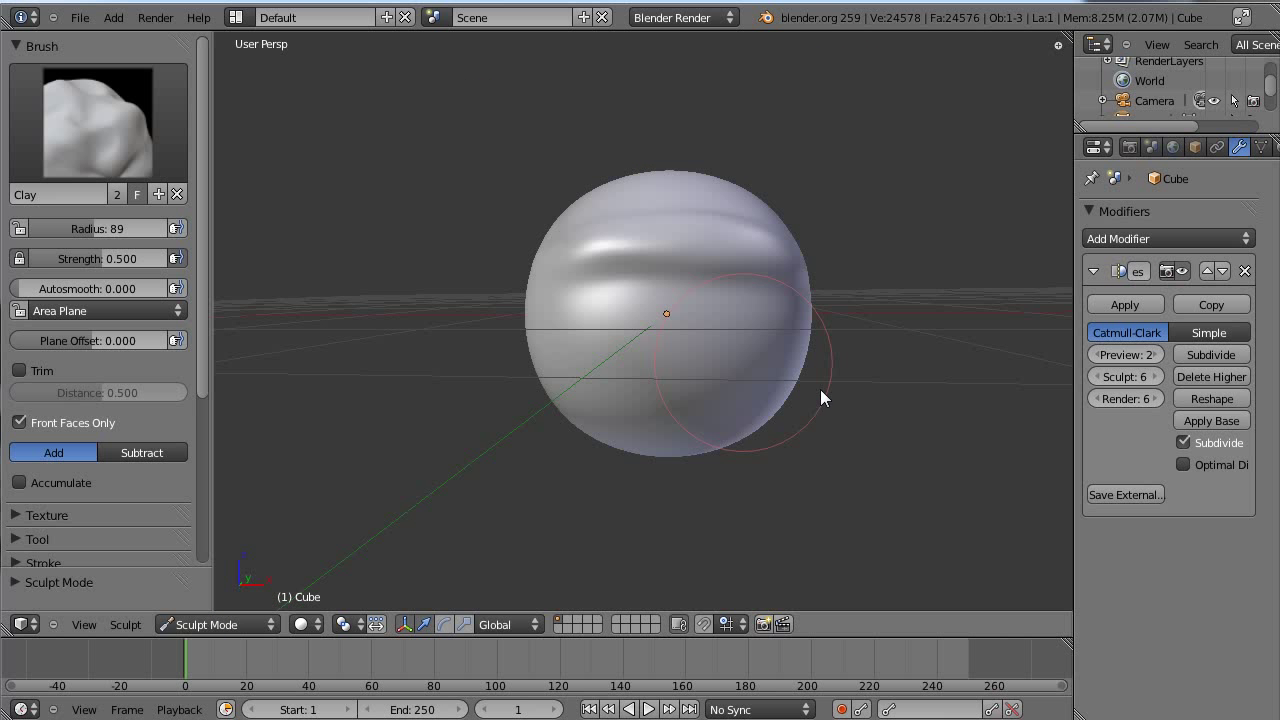
Switch to the Crease brush and frame the lower half of the sphere in the front orthographic view
{"action": "middle_click_drag", "start_coordinate": [667, 350], "coordinate": [849, 271]}
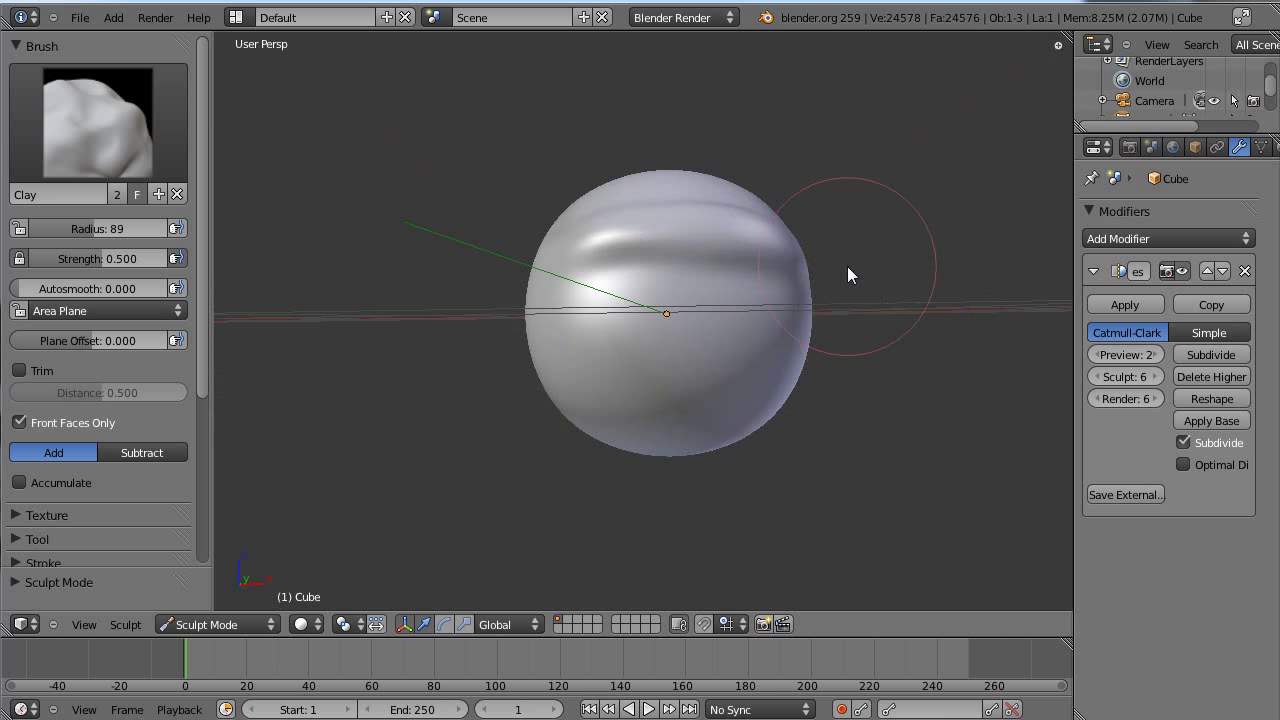
{"action": "scroll", "coordinate": [849, 266], "scroll_direction": "up", "scroll_amount": 6}
{"action": "scroll", "coordinate": [800, 278], "scroll_direction": "down", "scroll_amount": 6}
{"action": "mouse_move", "coordinate": [757, 323]}
{"action": "middle_mouse_down"}
{"action": "mouse_move", "coordinate": [677, 320]}
{"action": "mouse_move", "coordinate": [771, 306]}
{"action": "mouse_move", "coordinate": [844, 268]}
{"action": "mouse_move", "coordinate": [806, 239]}
{"action": "mouse_move", "coordinate": [820, 283]}
{"action": "mouse_move", "coordinate": [834, 274]}
{"action": "mouse_move", "coordinate": [771, 320]}
{"action": "middle_mouse_up"}
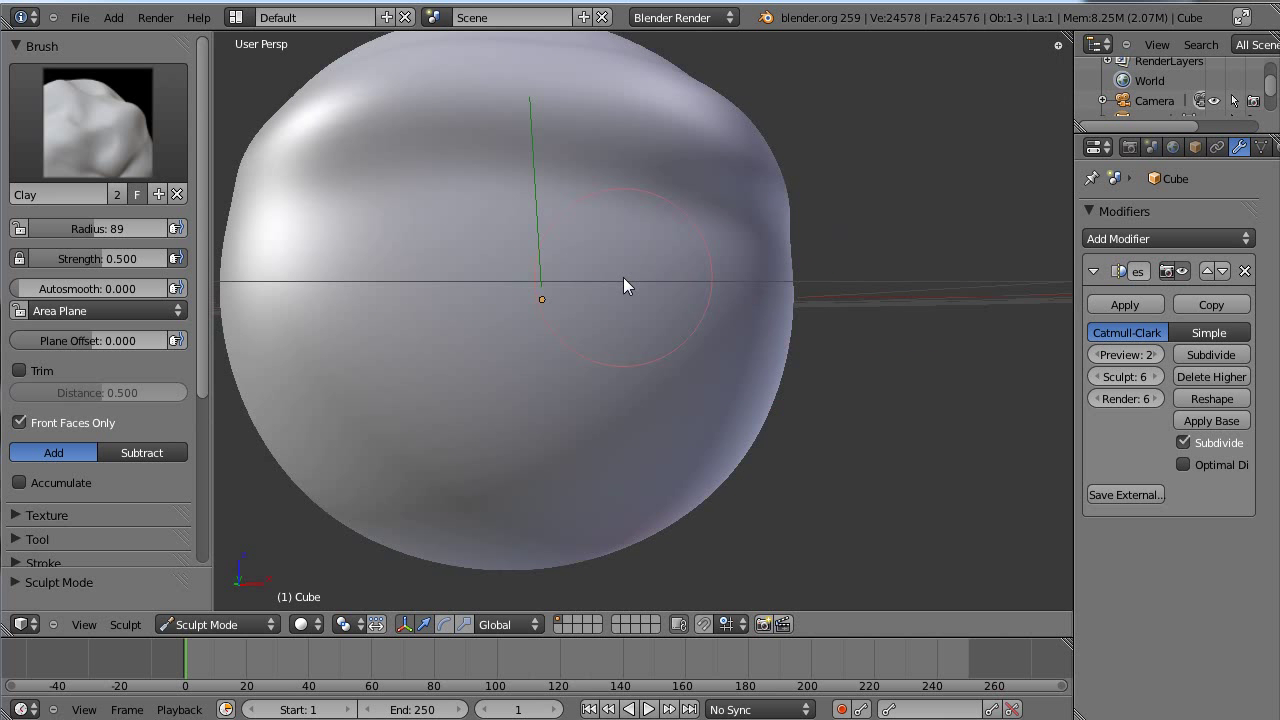
{"action": "key", "text": "shift+c"}
{"action": "mouse_move", "coordinate": [391, 298]}
{"action": "middle_mouse_down"}
{"action": "mouse_move", "coordinate": [603, 343]}
{"action": "mouse_move", "coordinate": [540, 354]}
{"action": "mouse_move", "coordinate": [491, 337]}
{"action": "mouse_move", "coordinate": [589, 337]}
{"action": "middle_mouse_up"}
{"action": "key", "text": "KP_1"}
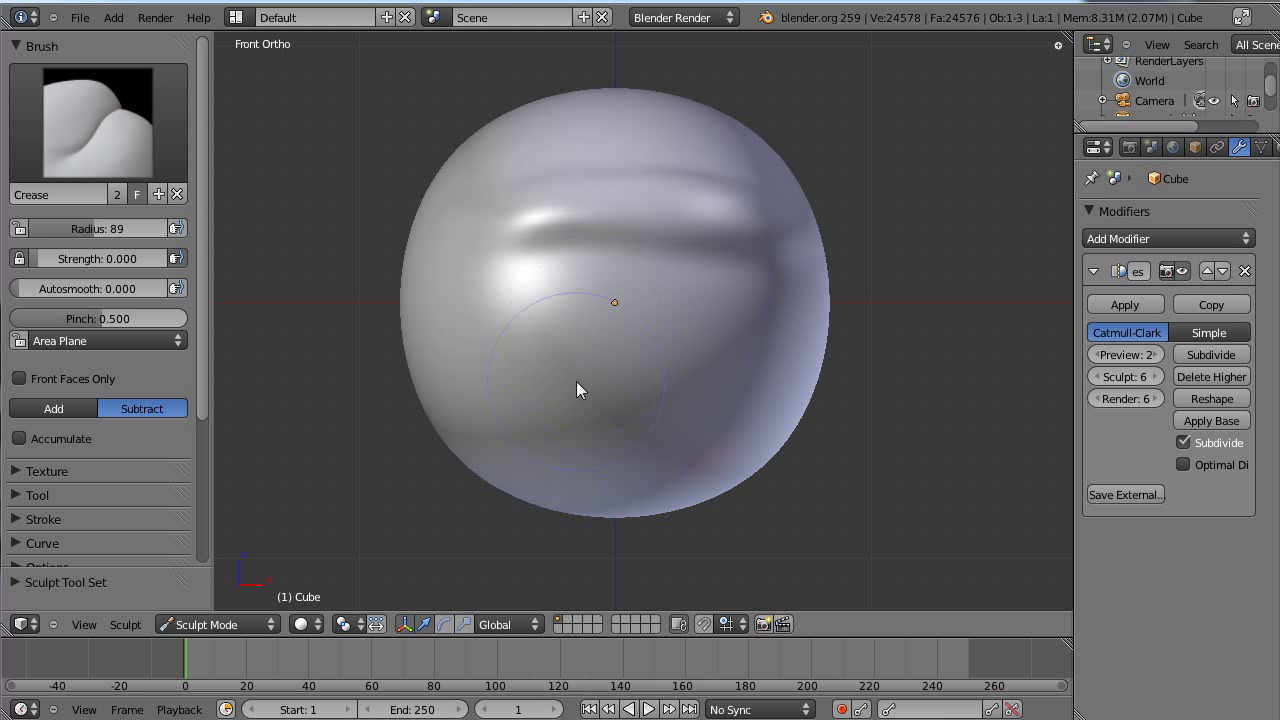
{"action": "scroll", "coordinate": [576, 381], "scroll_direction": "up", "scroll_amount": 3}
{"action": "middle_click_drag", "start_coordinate": [718, 546], "coordinate": [664, 251], "text": "shift"}
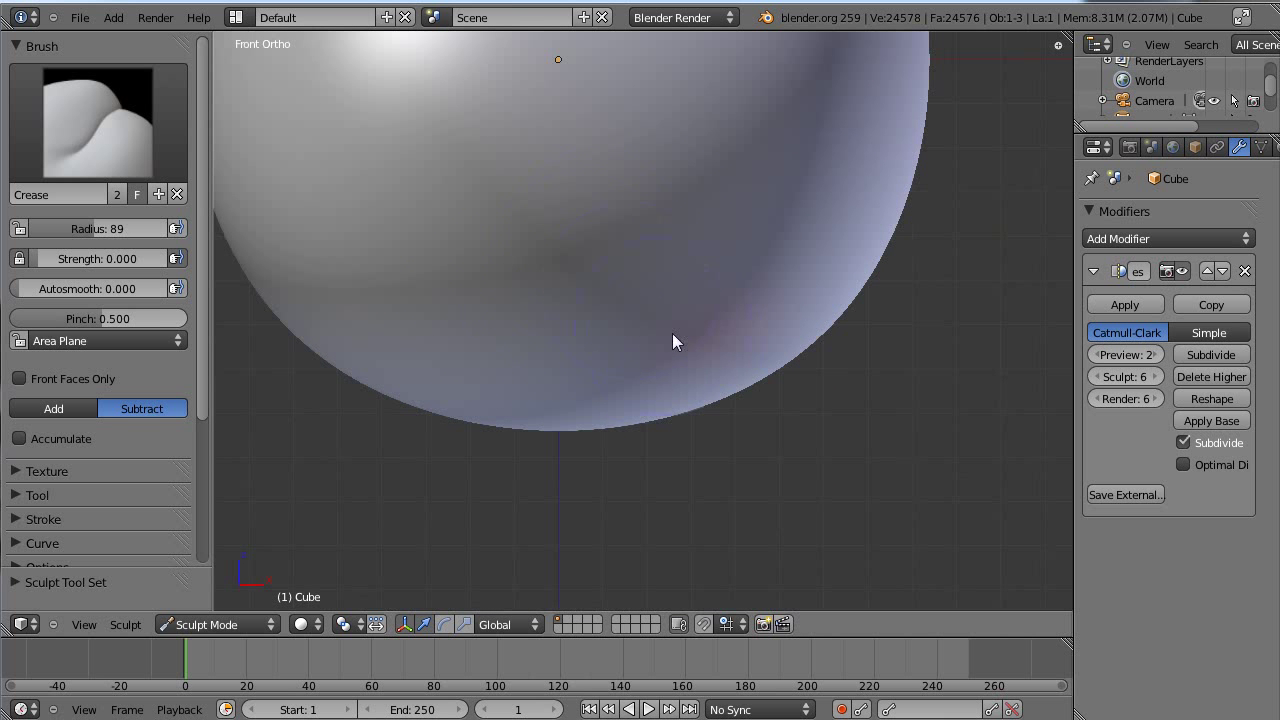
{"action": "middle_click_drag", "start_coordinate": [673, 335], "coordinate": [709, 483], "text": "shift"}
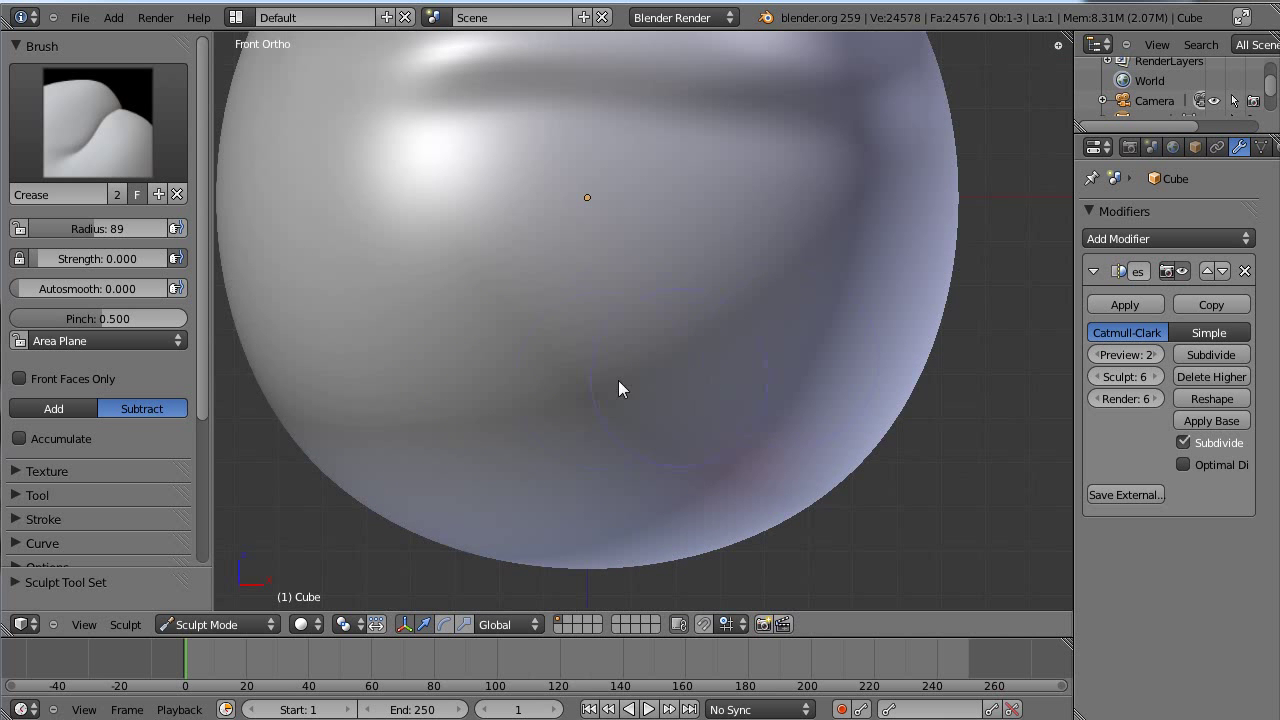
Set the Crease brush's radius to 13 and its strength to 0.523
{"action": "key", "text": "f"}
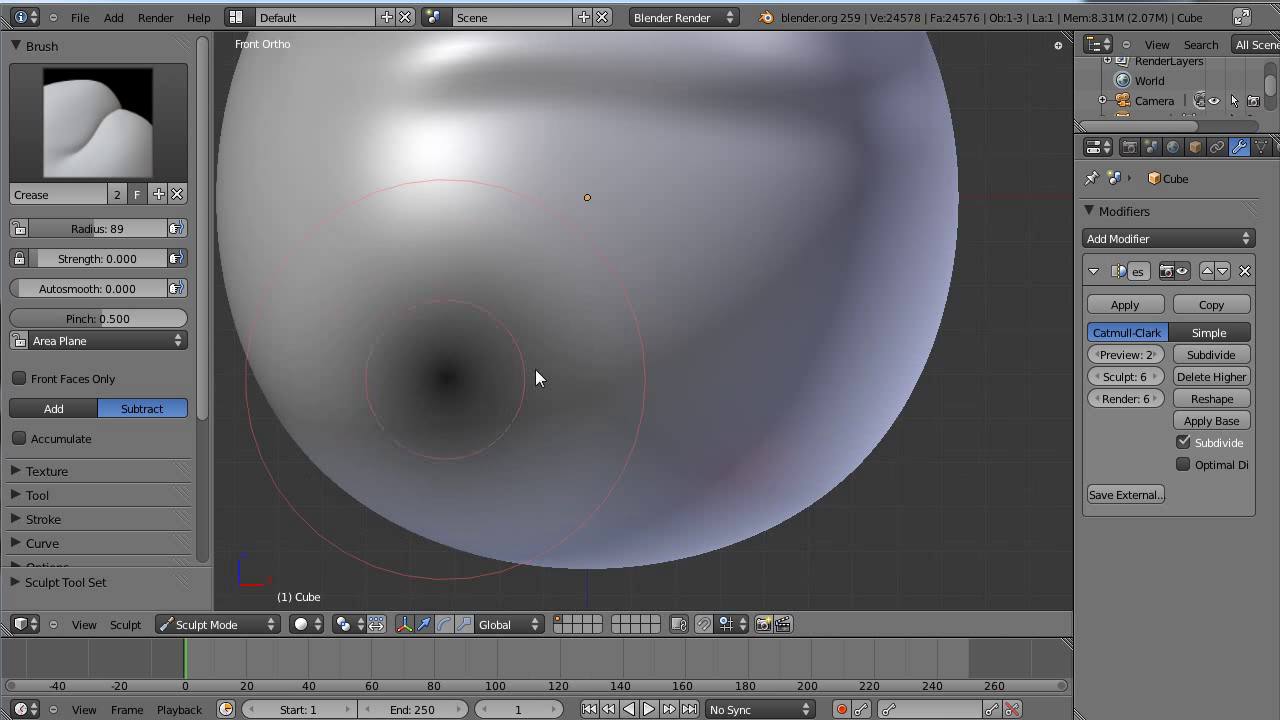
{"action": "key", "text": "Escape"}
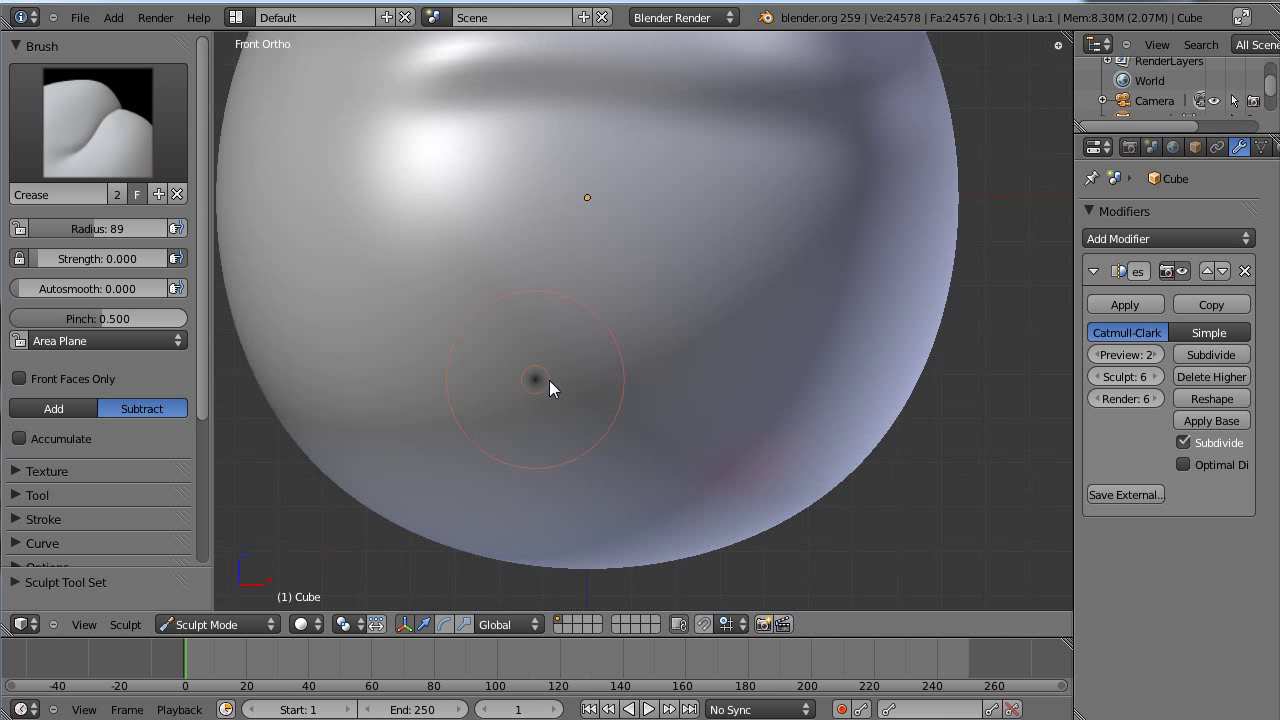
{"action": "left_click", "coordinate": [548, 380]}
{"action": "mouse_move", "coordinate": [624, 353]}
{"action": "middle_mouse_down", "text": "shift"}
{"action": "mouse_move", "coordinate": [554, 406]}
{"action": "mouse_move", "coordinate": [613, 426]}
{"action": "middle_mouse_up", "text": "shift"}
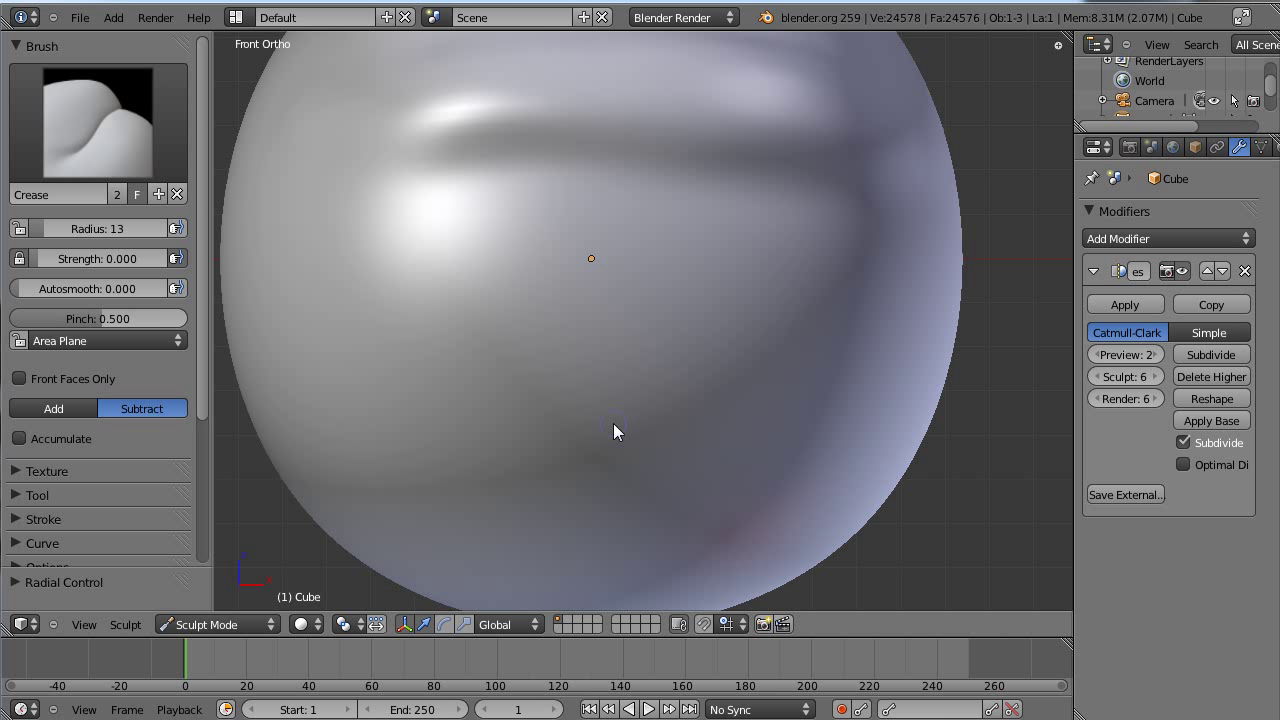
{"action": "key", "text": "f"}
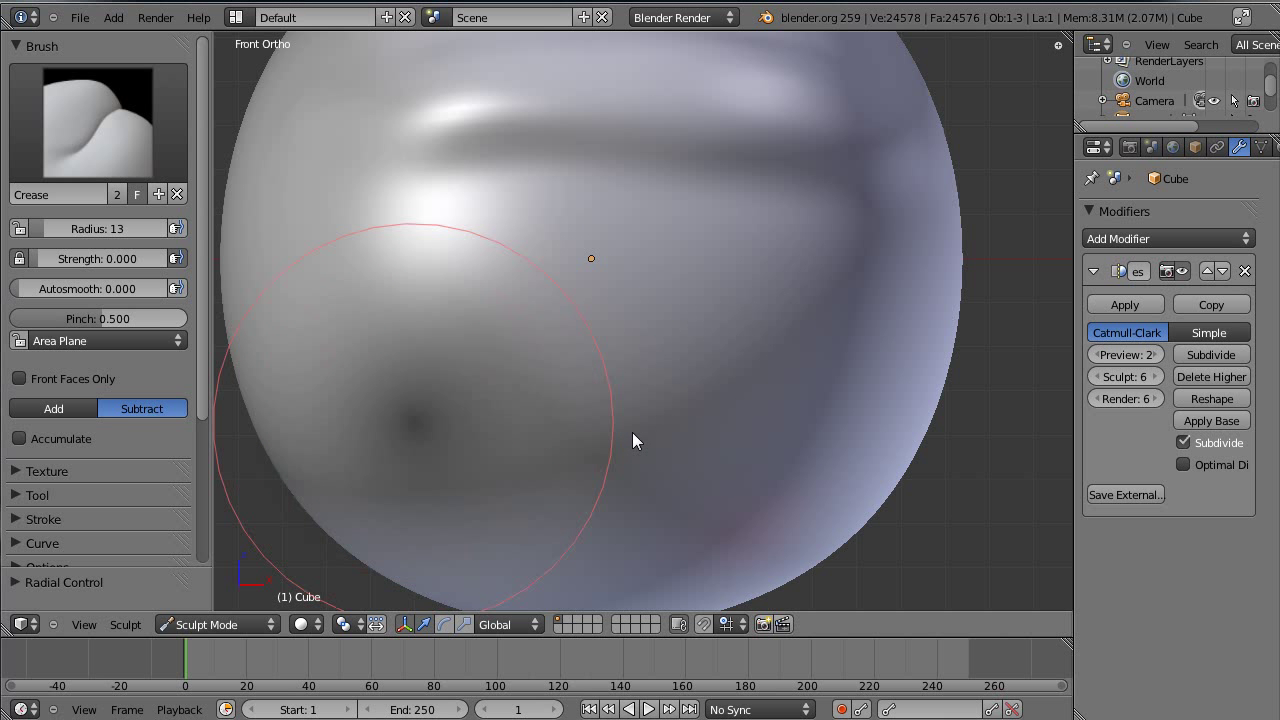
{"action": "left_click", "coordinate": [506, 446]}
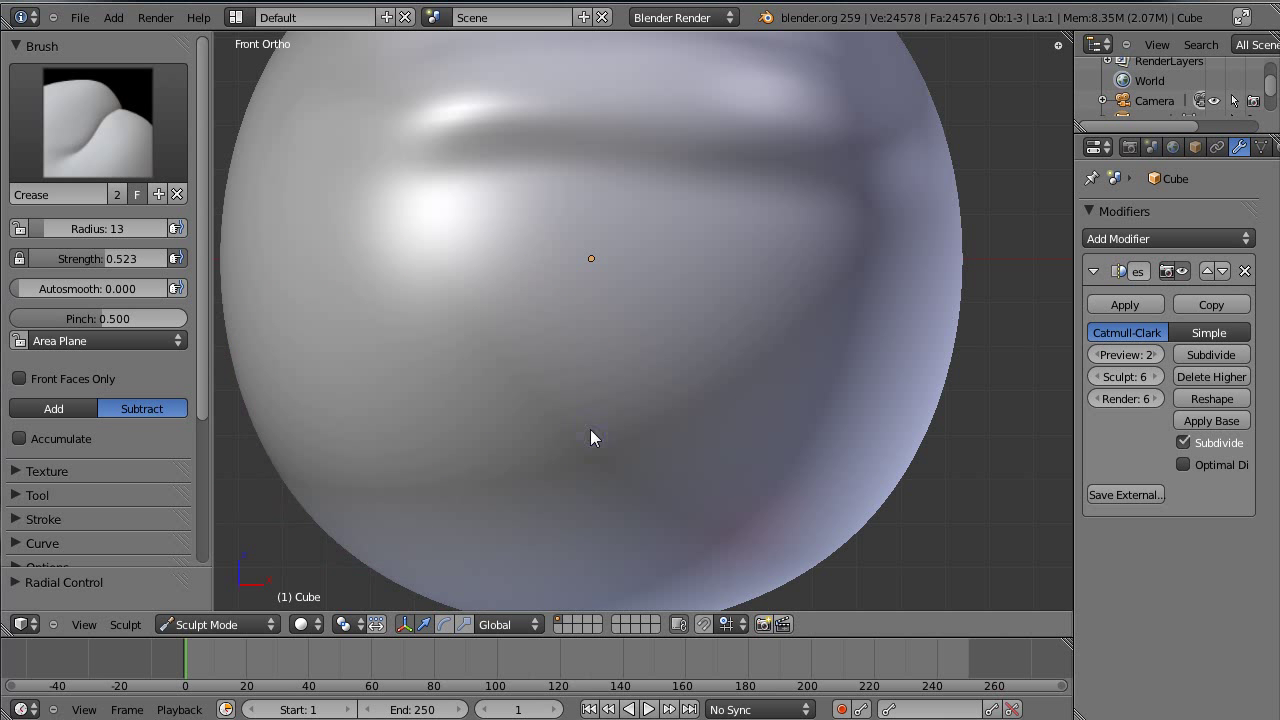
Try carving a nearly straight mouth line across the sphere's lower front, and undo the strokes
{"action": "mouse_move", "coordinate": [608, 425]}
{"action": "left_mouse_down"}
{"action": "mouse_move", "coordinate": [777, 443]}
{"action": "mouse_move", "coordinate": [655, 422]}
{"action": "left_mouse_up"}
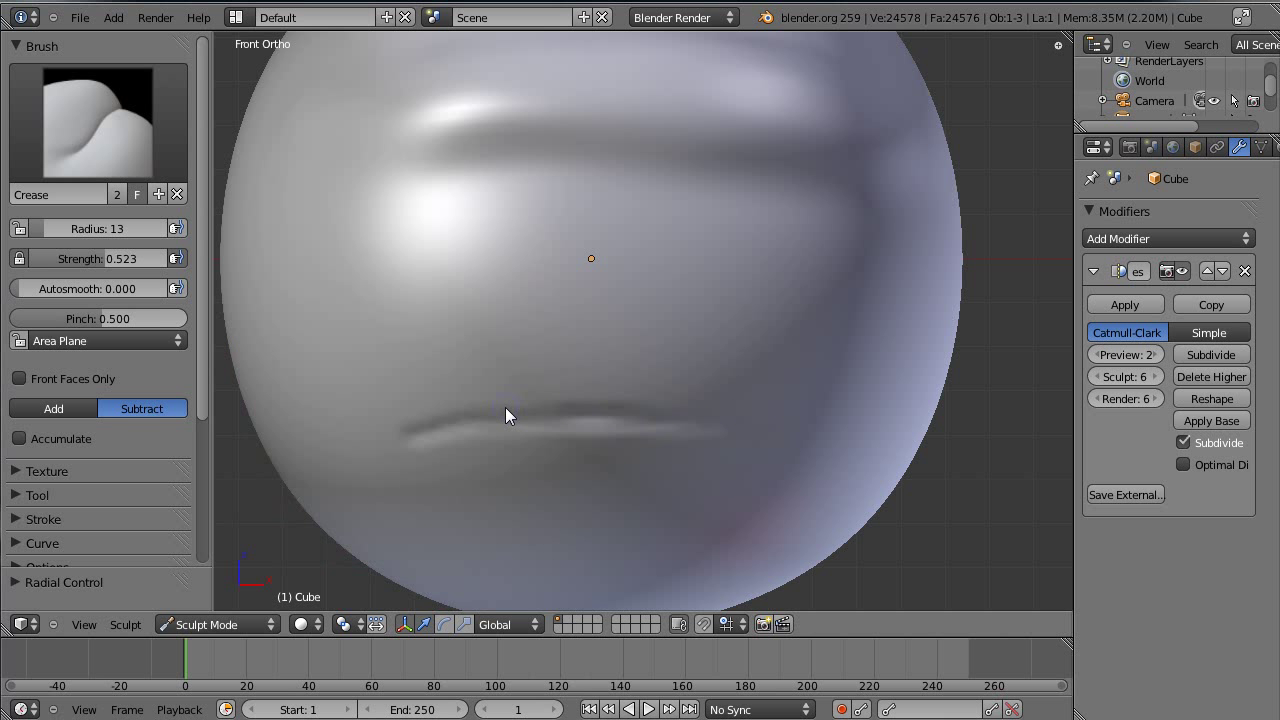
{"action": "left_click_drag", "start_coordinate": [408, 432], "coordinate": [606, 432]}
{"action": "left_click_drag", "start_coordinate": [738, 427], "coordinate": [677, 419]}
{"action": "mouse_move", "coordinate": [564, 426]}
{"action": "left_mouse_down"}
{"action": "mouse_move", "coordinate": [468, 418]}
{"action": "mouse_move", "coordinate": [734, 421]}
{"action": "left_mouse_up"}
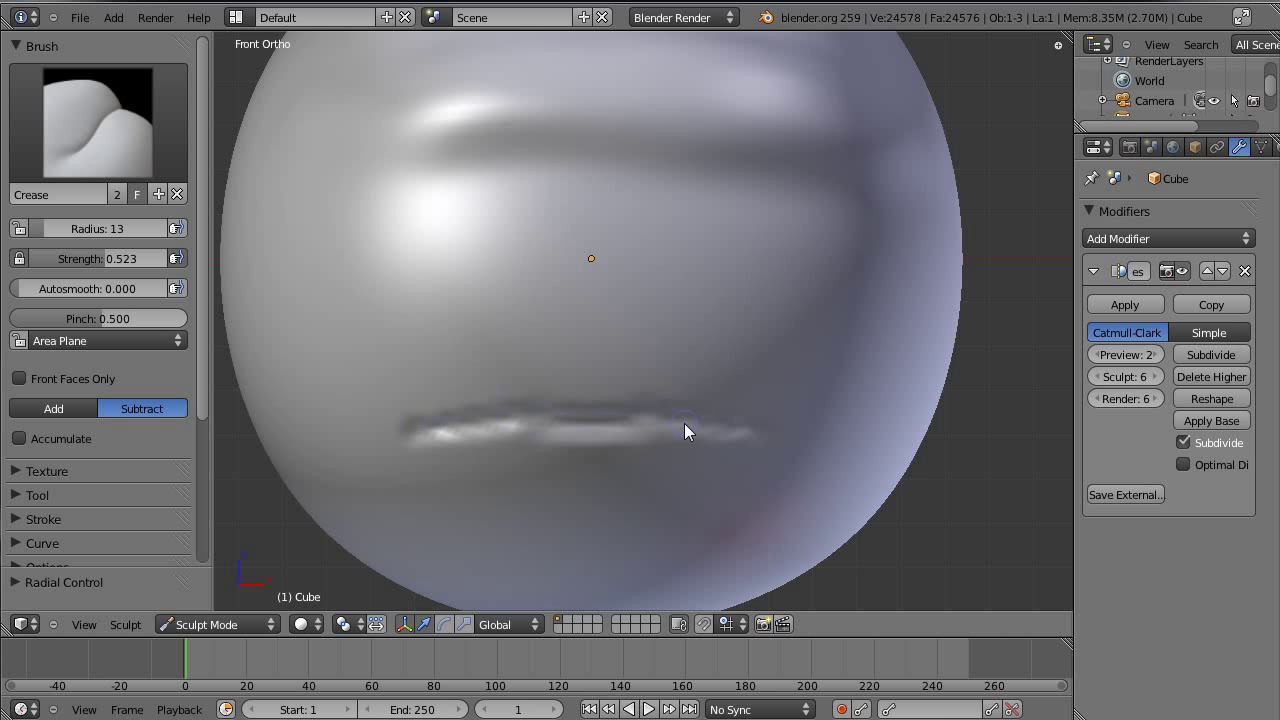
{"action": "key", "text": "ctrl+z"}
{"action": "key", "text": "ctrl+z"}
{"action": "key", "text": "ctrl+z"}
{"action": "key", "text": "ctrl+z"}
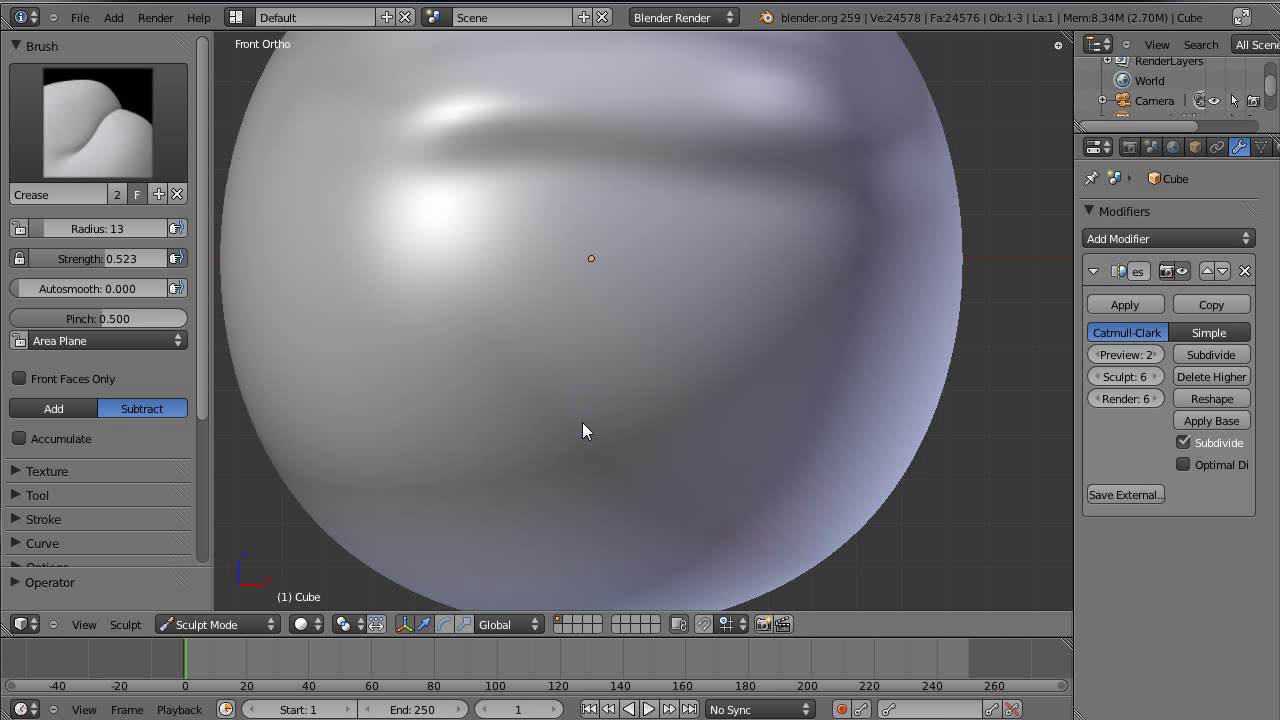
Carve a mirrored mouth line on the lower front with two peaks near the middle and corners sloping downward
{"action": "mouse_move", "coordinate": [583, 423]}
{"action": "left_mouse_down"}
{"action": "mouse_move", "coordinate": [648, 407]}
{"action": "mouse_move", "coordinate": [768, 443]}
{"action": "left_mouse_up"}
{"action": "mouse_move", "coordinate": [675, 435]}
{"action": "left_mouse_down"}
{"action": "mouse_move", "coordinate": [634, 409]}
{"action": "mouse_move", "coordinate": [637, 423]}
{"action": "mouse_move", "coordinate": [551, 429]}
{"action": "mouse_move", "coordinate": [544, 417]}
{"action": "left_mouse_up"}
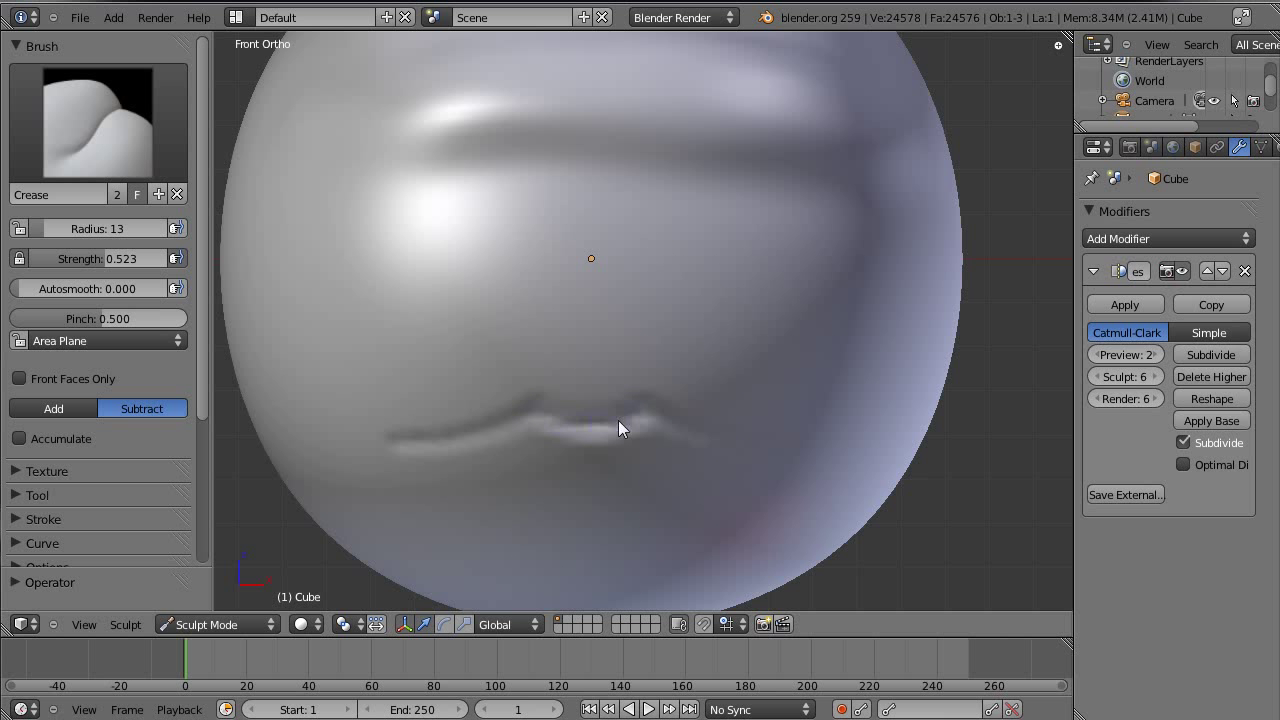
{"action": "mouse_move", "coordinate": [642, 408]}
{"action": "left_mouse_down"}
{"action": "mouse_move", "coordinate": [699, 436]}
{"action": "mouse_move", "coordinate": [794, 452]}
{"action": "left_mouse_up"}
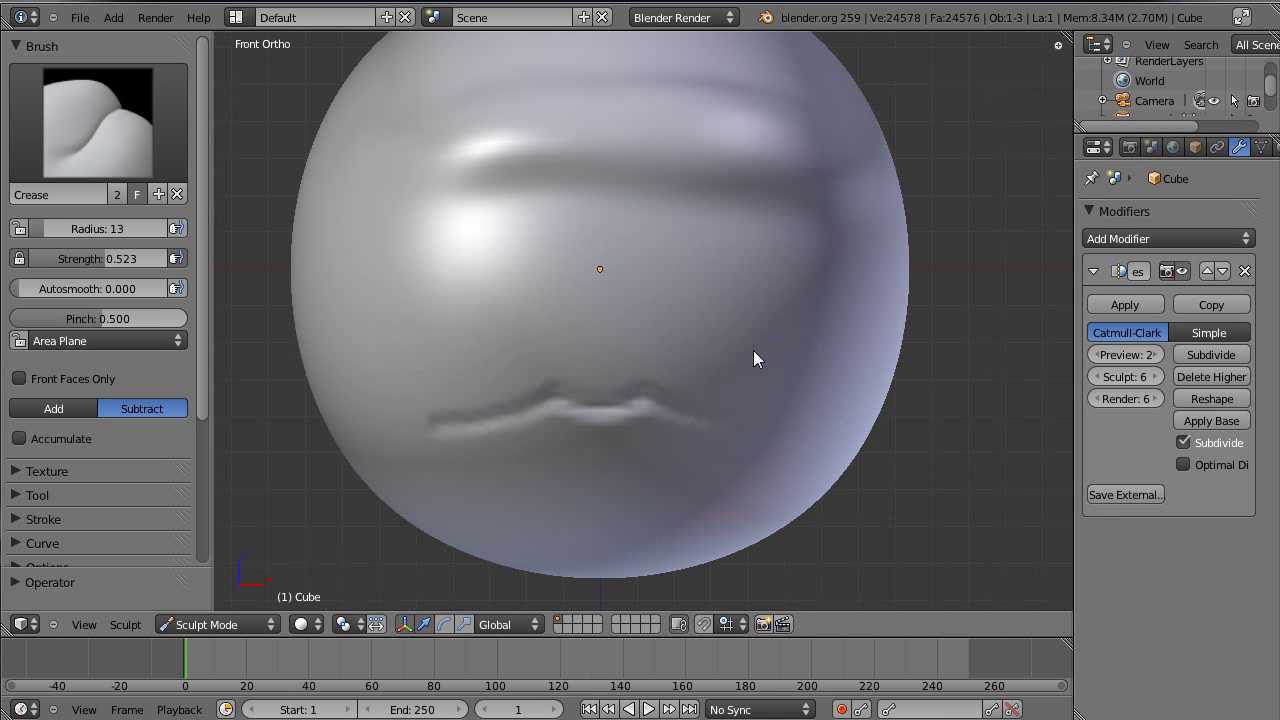
Switch to the Grab brush and enlarge its radius to 128
{"action": "middle_click_drag", "start_coordinate": [753, 357], "coordinate": [544, 368]}
{"action": "middle_click_drag", "start_coordinate": [427, 375], "coordinate": [639, 337]}
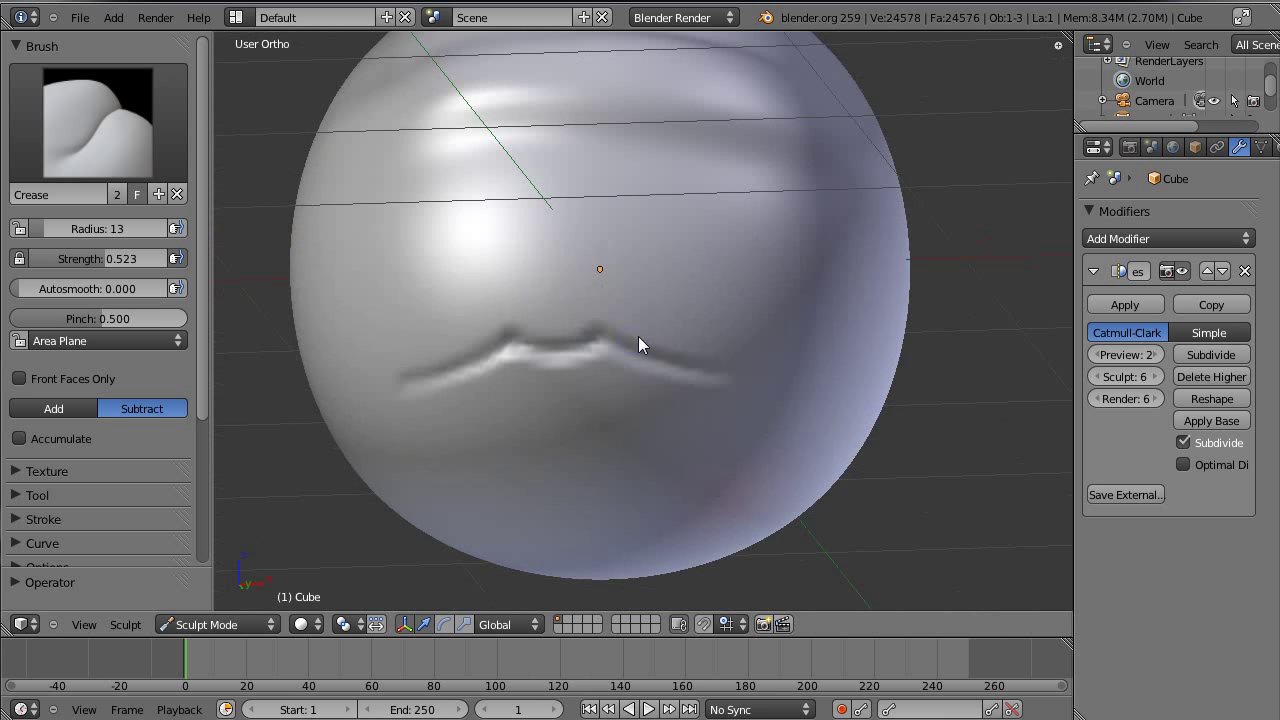
{"action": "key", "text": "g"}
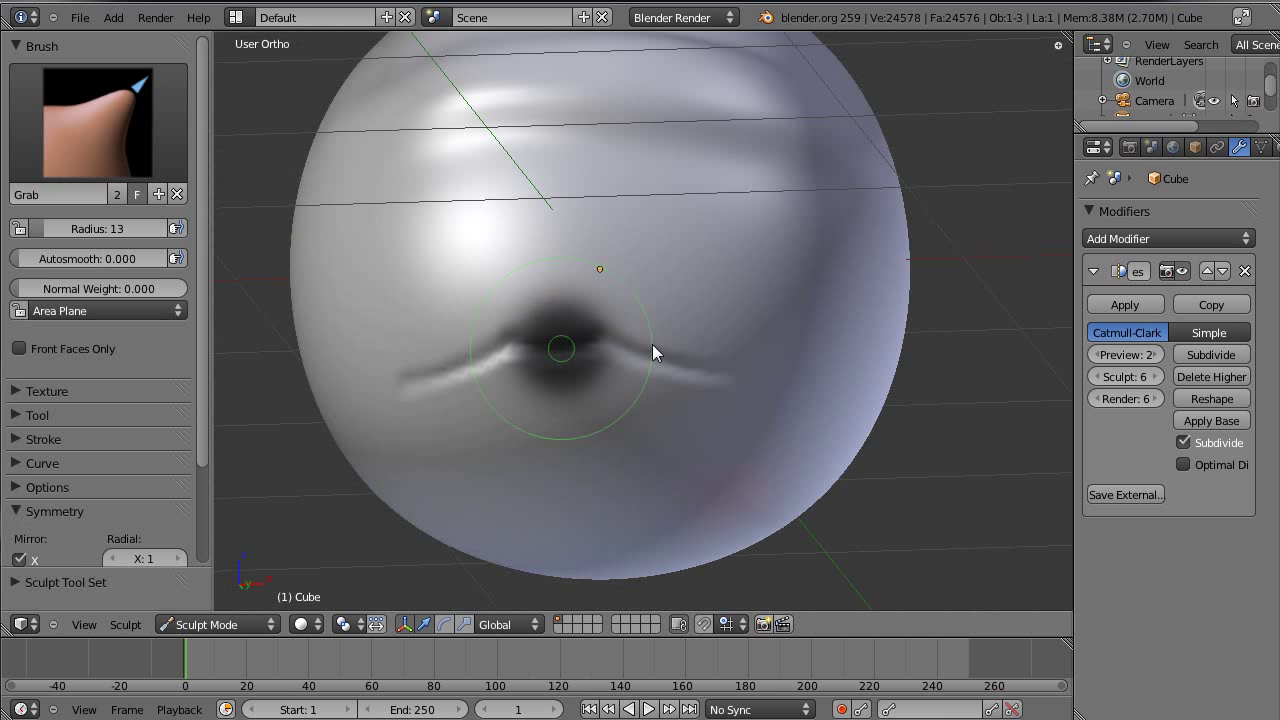
{"action": "left_click", "coordinate": [688, 344]}
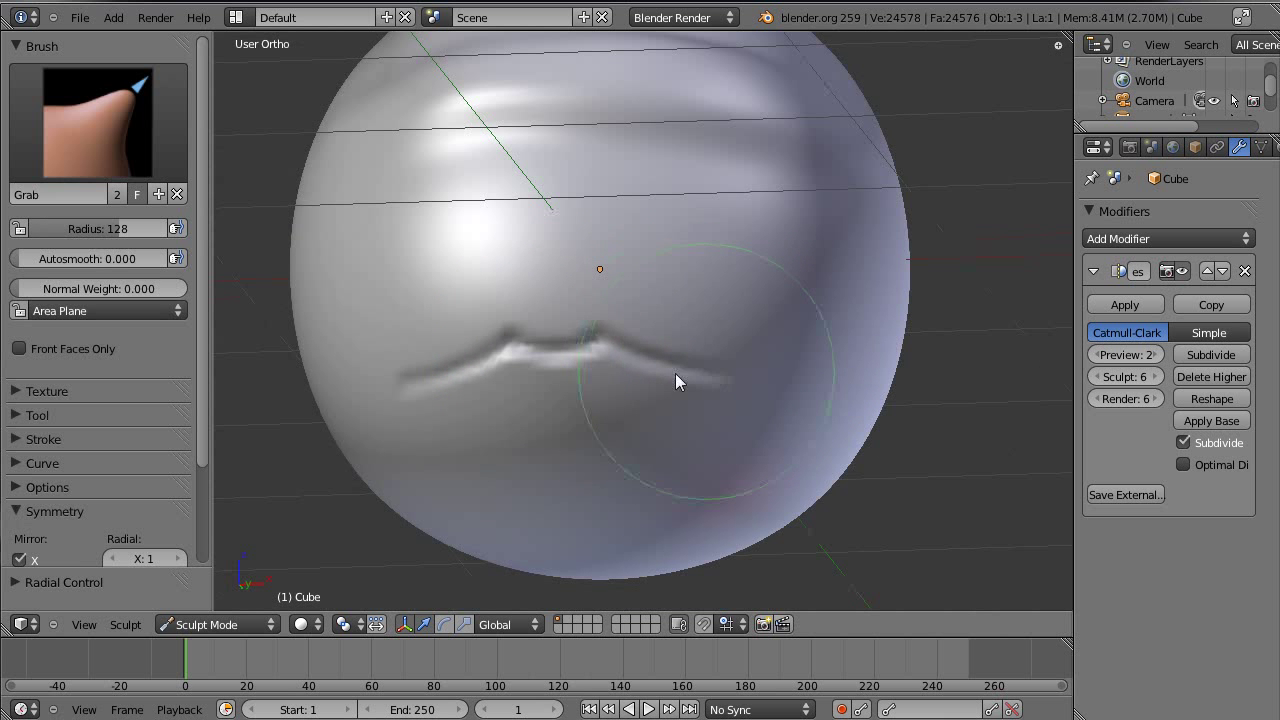
Push the mouth corners back into the sphere with the Grab brush, working from the side and from below
{"action": "middle_click_drag", "start_coordinate": [675, 373], "coordinate": [722, 344]}
{"action": "middle_click_drag", "start_coordinate": [722, 344], "coordinate": [567, 405]}
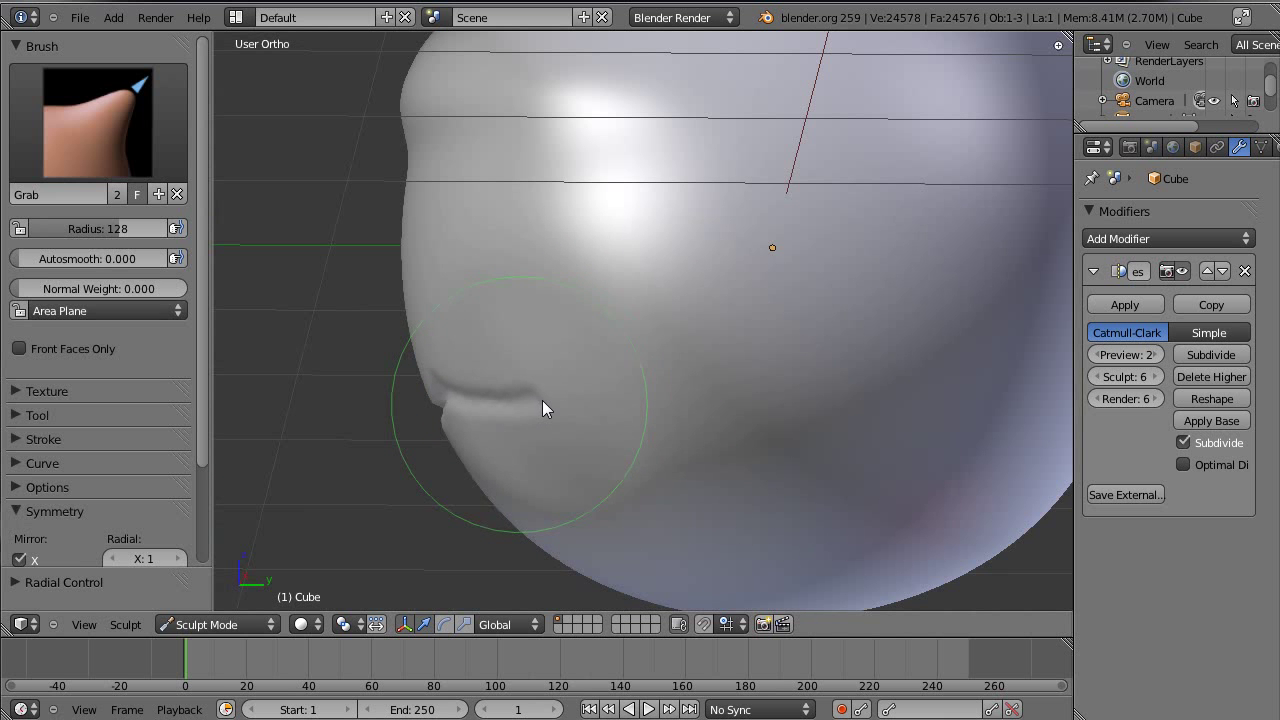
{"action": "middle_click_drag", "start_coordinate": [543, 406], "coordinate": [548, 358]}
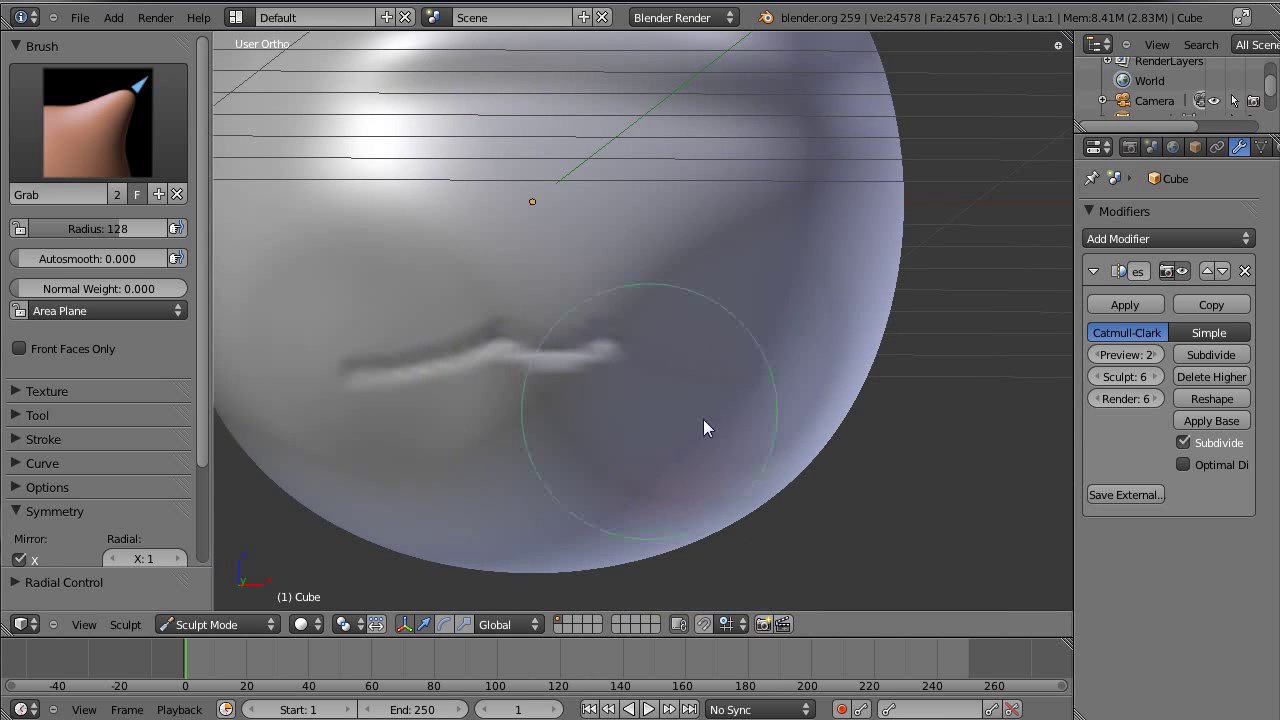
{"action": "middle_click_drag", "start_coordinate": [703, 429], "coordinate": [751, 391]}
{"action": "scroll", "coordinate": [747, 378], "scroll_direction": "up", "scroll_amount": 2}
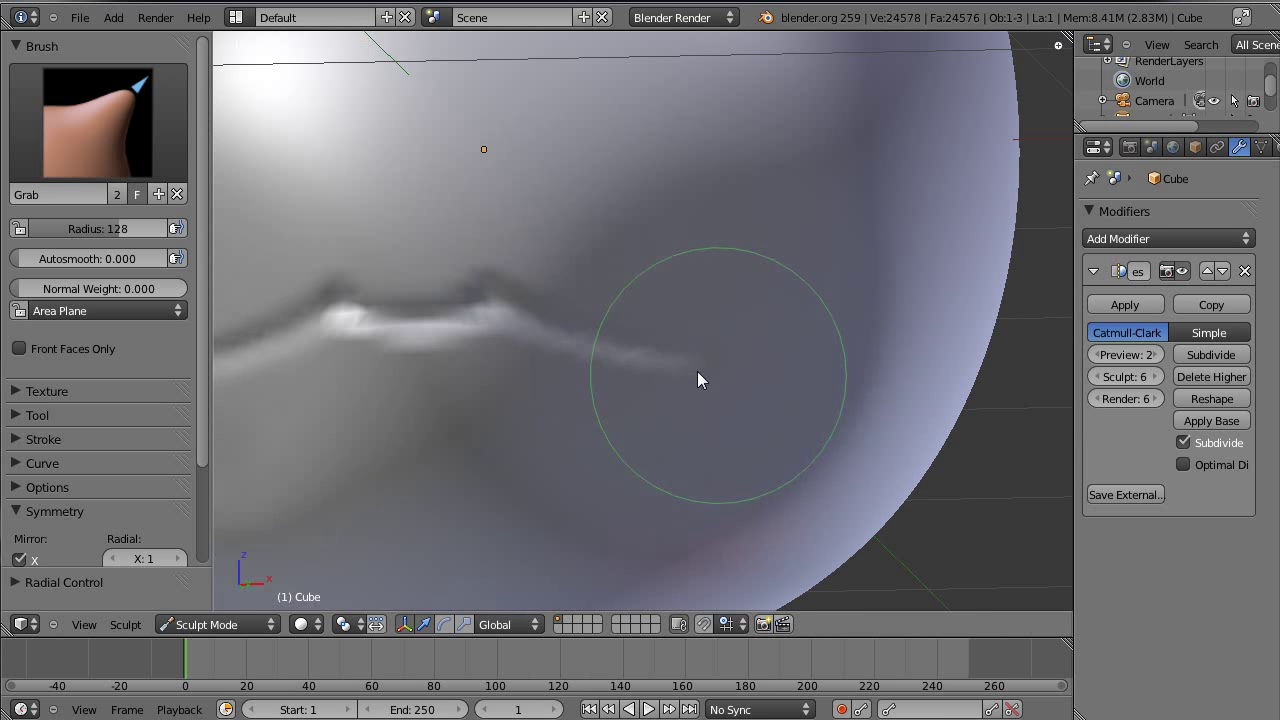
{"action": "scroll", "coordinate": [600, 360], "scroll_direction": "down", "scroll_amount": 3}
{"action": "middle_click_drag", "start_coordinate": [629, 354], "coordinate": [680, 434]}
{"action": "scroll", "coordinate": [674, 214], "scroll_direction": "up", "scroll_amount": 4}
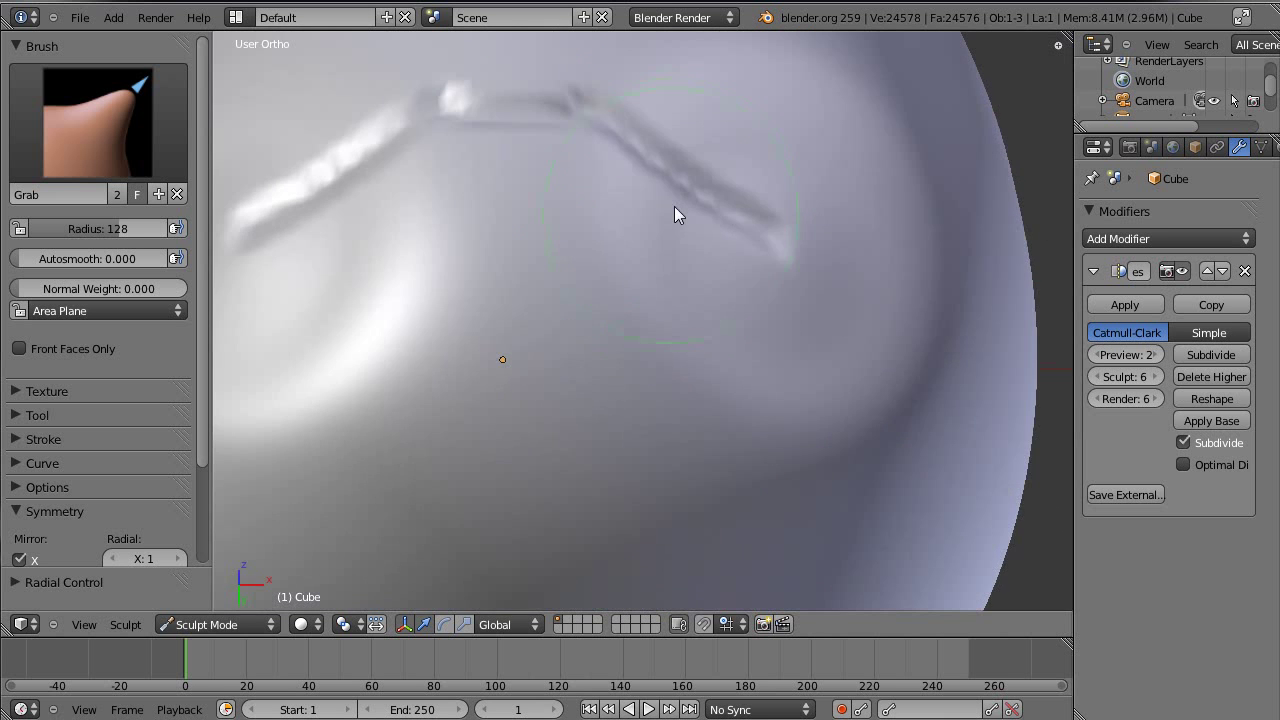
Adjust the middle and sides of the mouth with small Grab strokes, checking the curvature from below and from both sides
{"action": "scroll", "coordinate": [675, 214], "scroll_direction": "down", "scroll_amount": 4}
{"action": "middle_click_drag", "start_coordinate": [780, 374], "coordinate": [757, 320]}
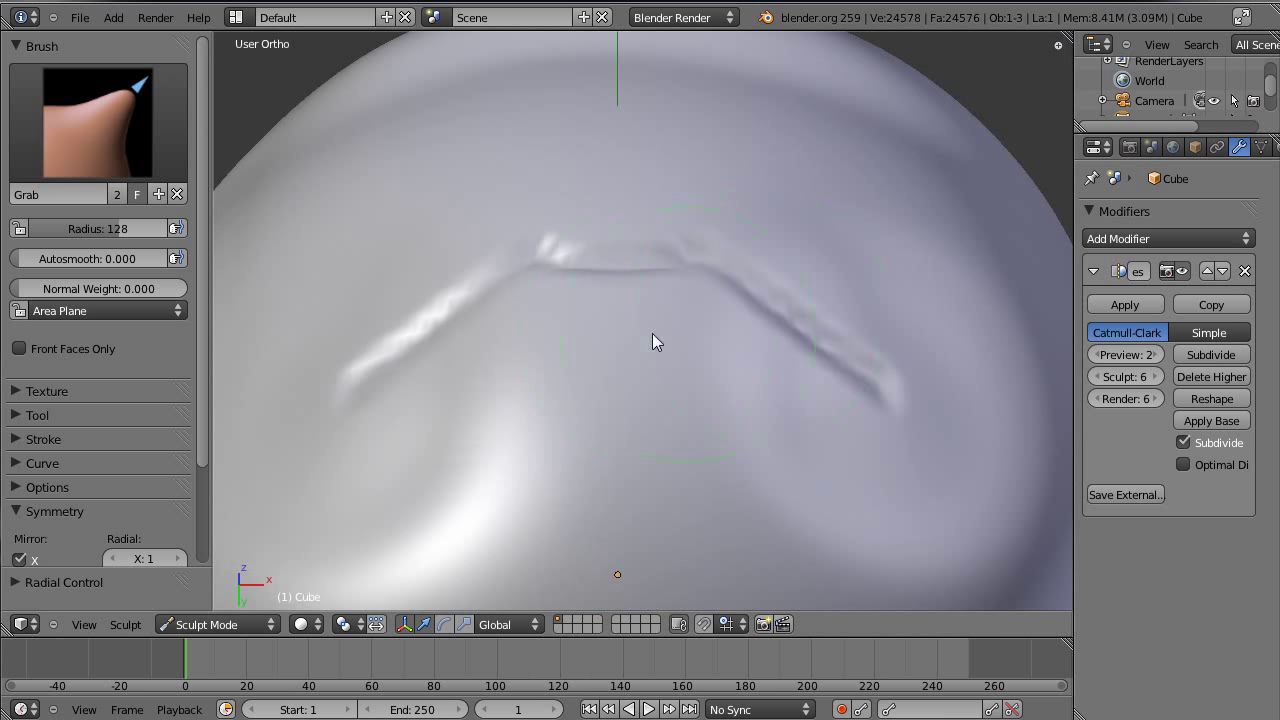
{"action": "left_click_drag", "start_coordinate": [627, 281], "coordinate": [634, 279]}
{"action": "left_click_drag", "start_coordinate": [809, 340], "coordinate": [824, 338]}
{"action": "scroll", "coordinate": [785, 318], "scroll_direction": "down", "scroll_amount": 2}
{"action": "mouse_move", "coordinate": [785, 318]}
{"action": "middle_mouse_down"}
{"action": "mouse_move", "coordinate": [637, 441]}
{"action": "mouse_move", "coordinate": [695, 470]}
{"action": "mouse_move", "coordinate": [843, 460]}
{"action": "mouse_move", "coordinate": [866, 406]}
{"action": "middle_mouse_up"}
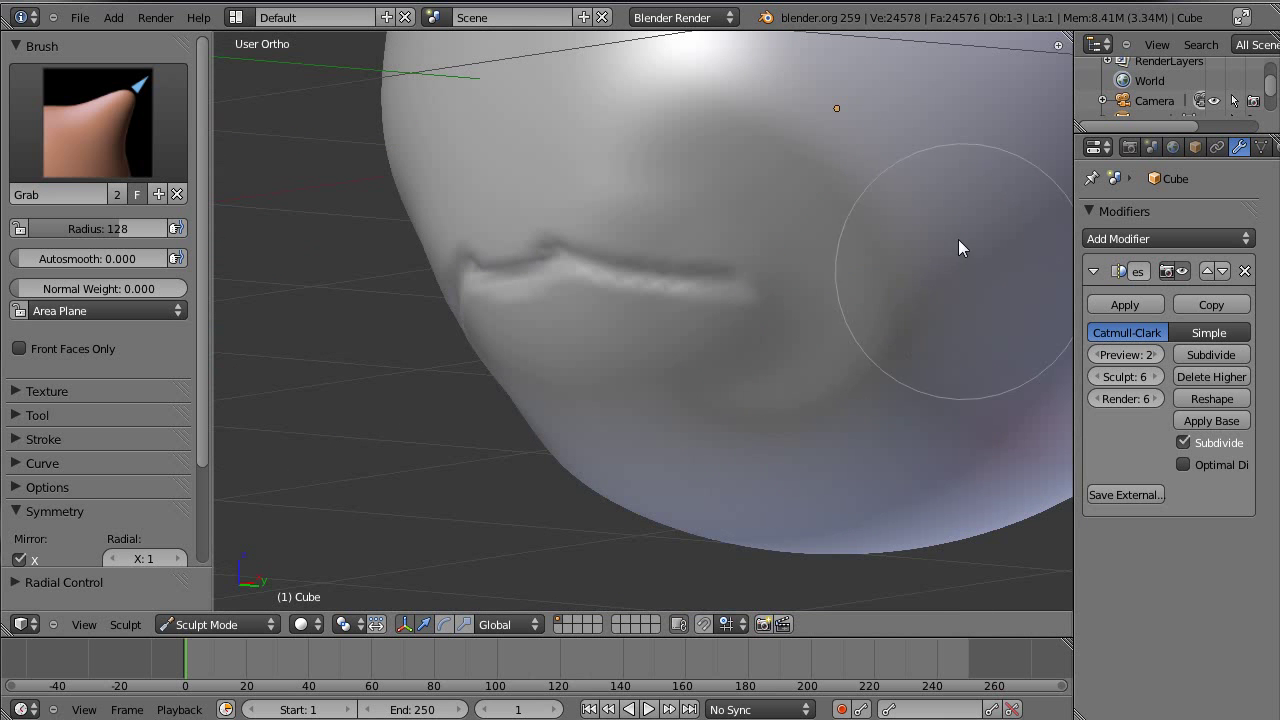
{"action": "scroll", "coordinate": [866, 363], "scroll_direction": "up", "scroll_amount": 3}
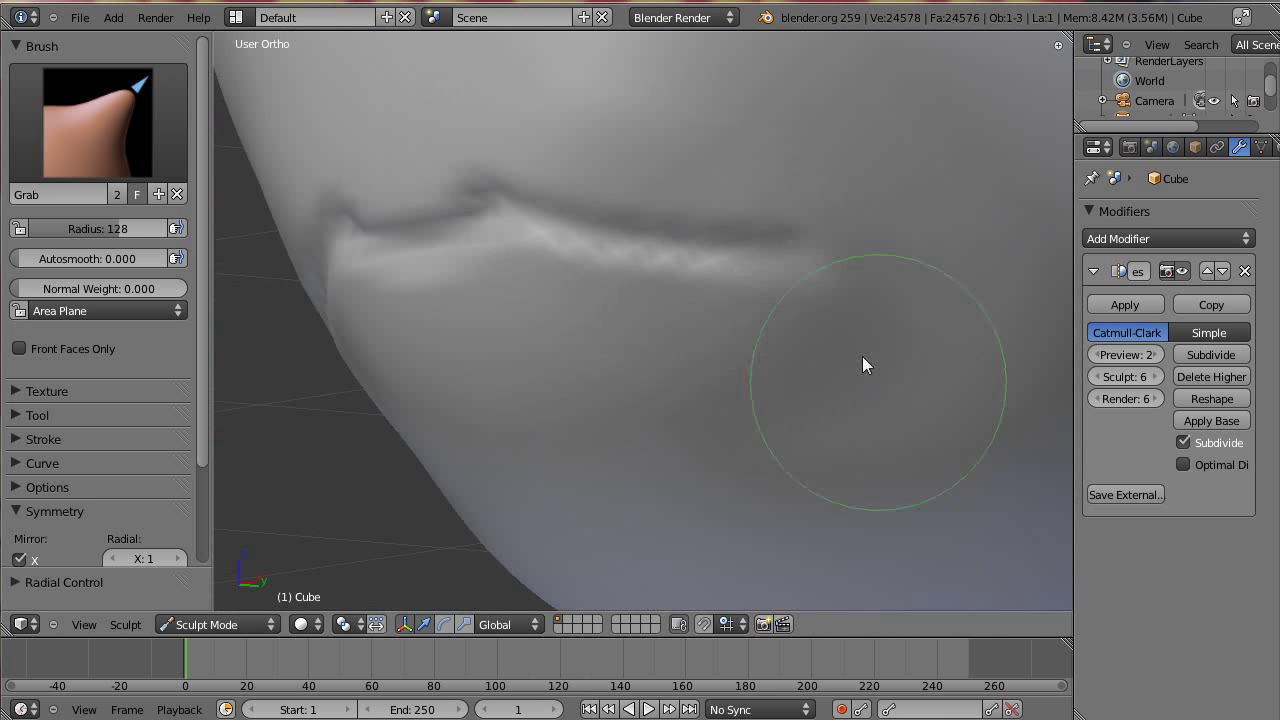
{"action": "scroll", "coordinate": [731, 270], "scroll_direction": "down", "scroll_amount": 4}
{"action": "mouse_move", "coordinate": [706, 294]}
{"action": "middle_mouse_down"}
{"action": "mouse_move", "coordinate": [886, 294]}
{"action": "mouse_move", "coordinate": [691, 297]}
{"action": "middle_mouse_up"}
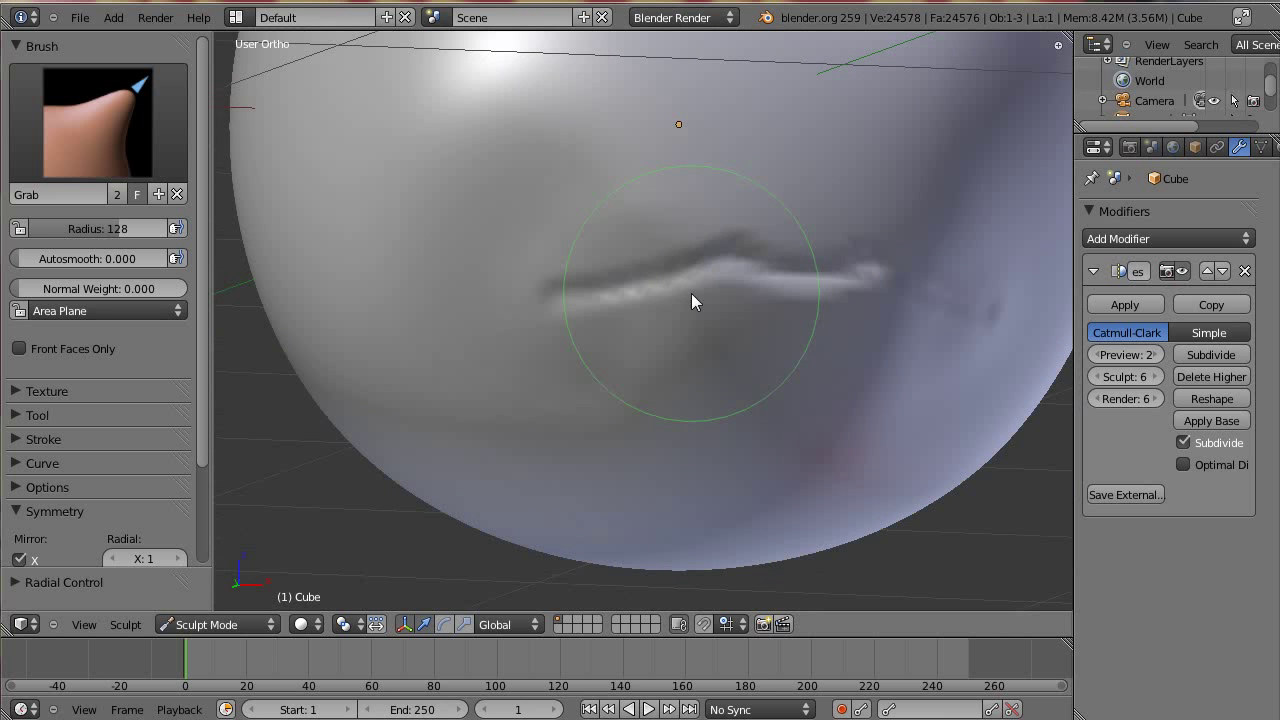
{"action": "middle_click_drag", "start_coordinate": [883, 283], "coordinate": [734, 281]}
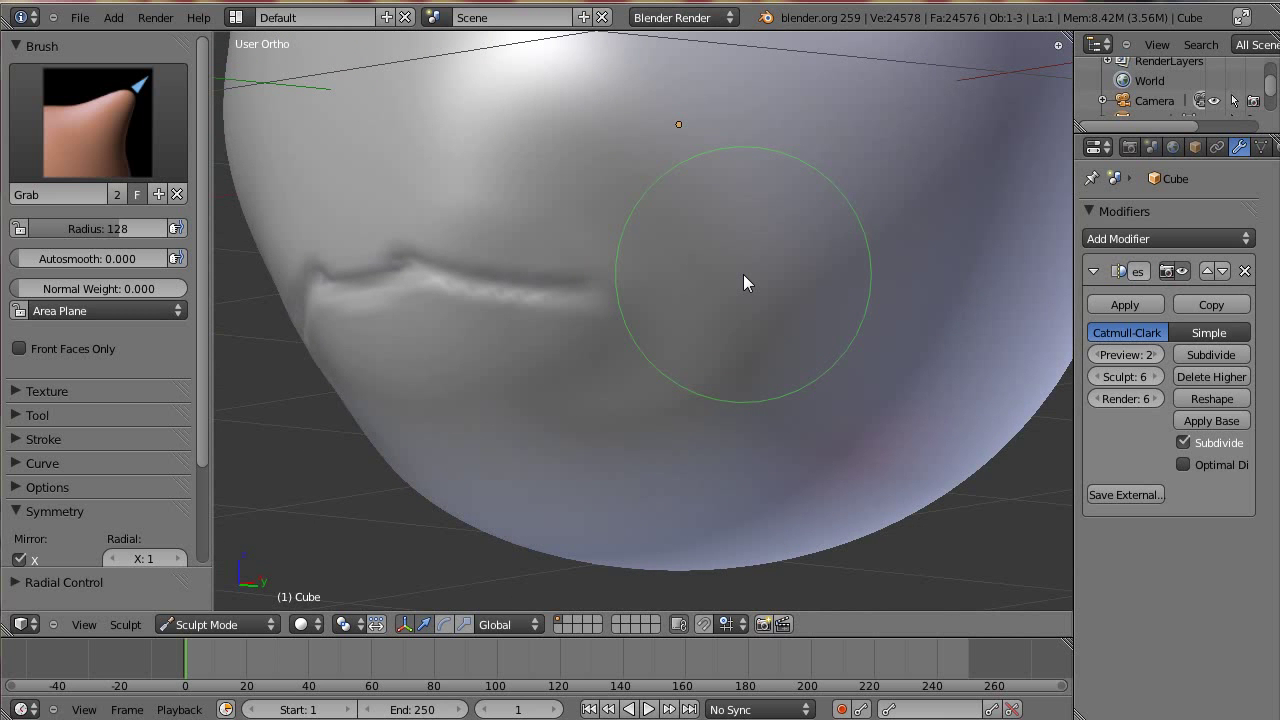
Return to the Crease brush in the front orthographic view and set its radius to 30
{"action": "scroll", "coordinate": [744, 274], "scroll_direction": "up", "scroll_amount": 2}
{"action": "key", "text": "KP_1"}
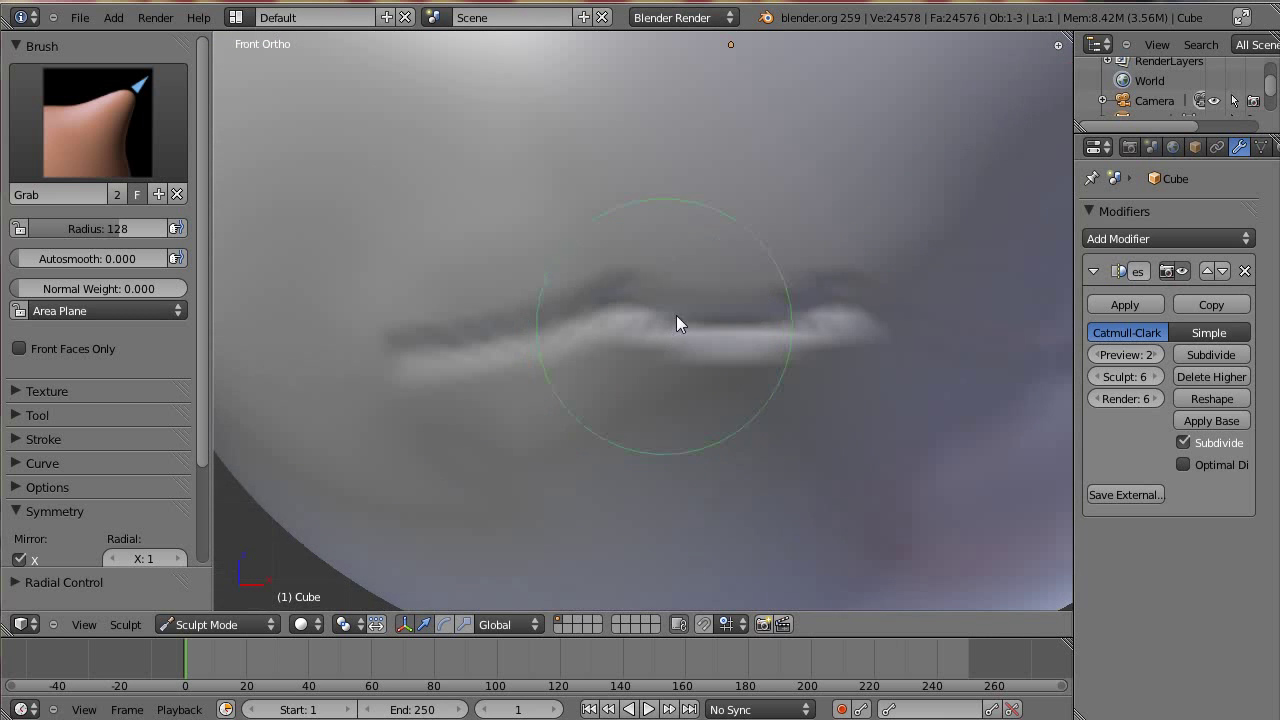
{"action": "key", "text": "KP_5"}
{"action": "key", "text": "KP_5"}
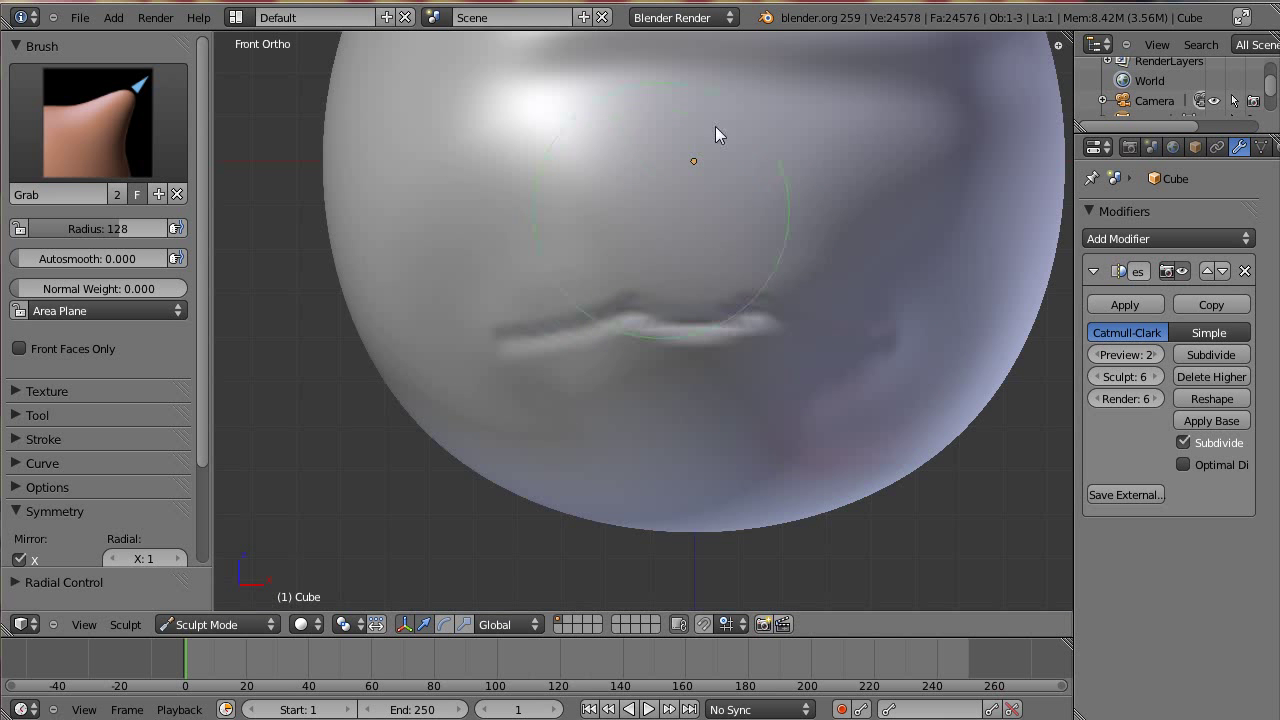
{"action": "key", "text": "shift+c"}
{"action": "middle_click_drag", "start_coordinate": [727, 223], "coordinate": [636, 280], "text": "shift"}
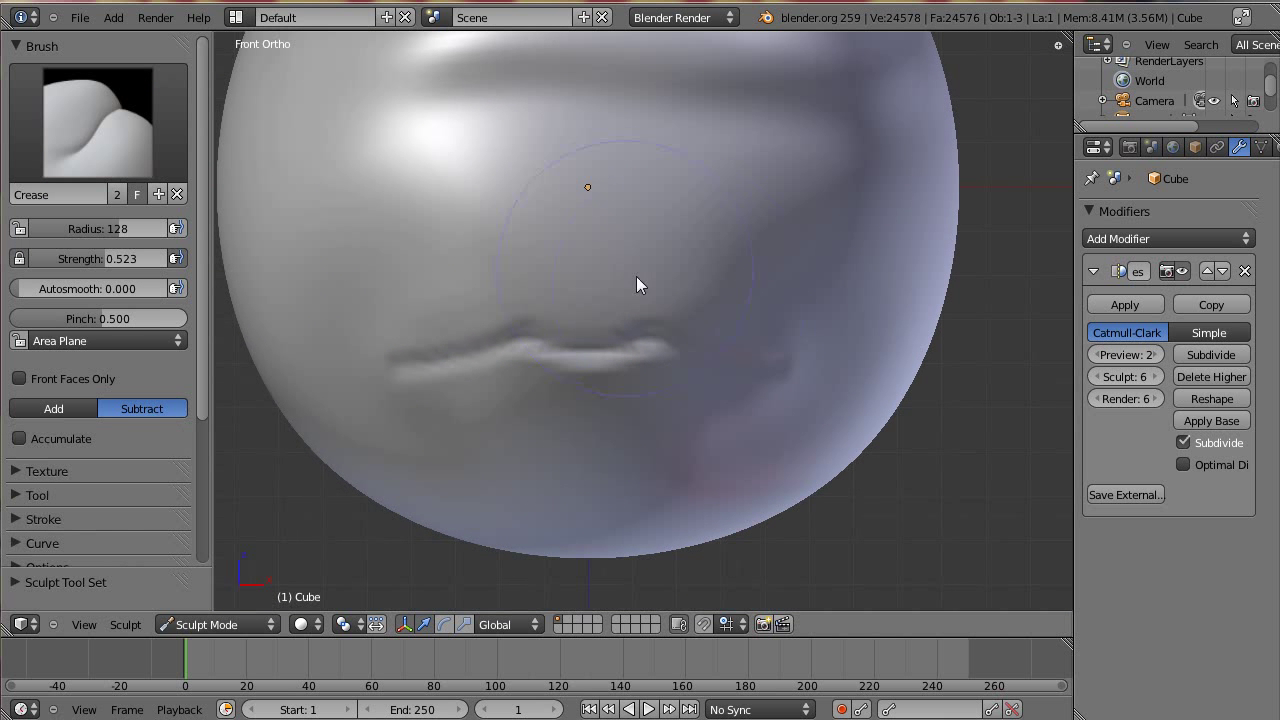
{"action": "key", "text": "shift+f"}
{"action": "left_click", "coordinate": [636, 311]}
Carve creases along the upper lip's outline and beneath the lower lip with the Crease brush
{"action": "scroll", "coordinate": [660, 280], "scroll_direction": "up", "scroll_amount": 3}
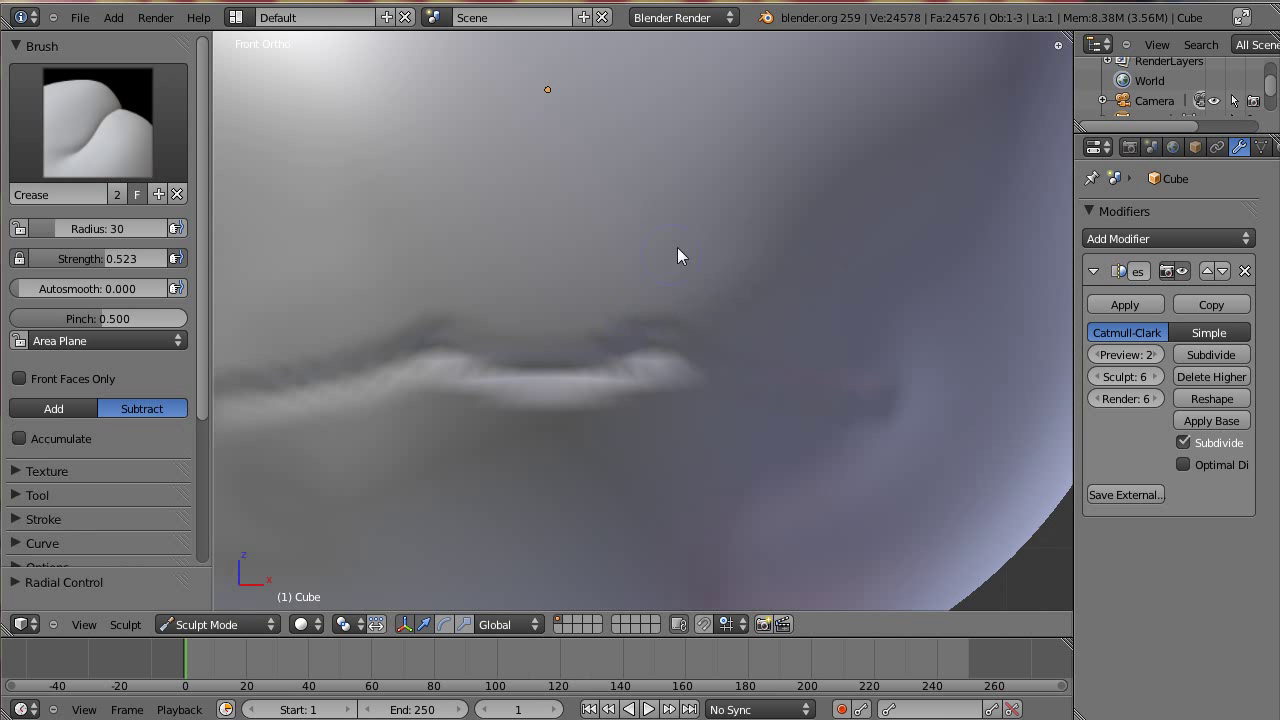
{"action": "scroll", "coordinate": [663, 252], "scroll_direction": "up", "scroll_amount": 2}
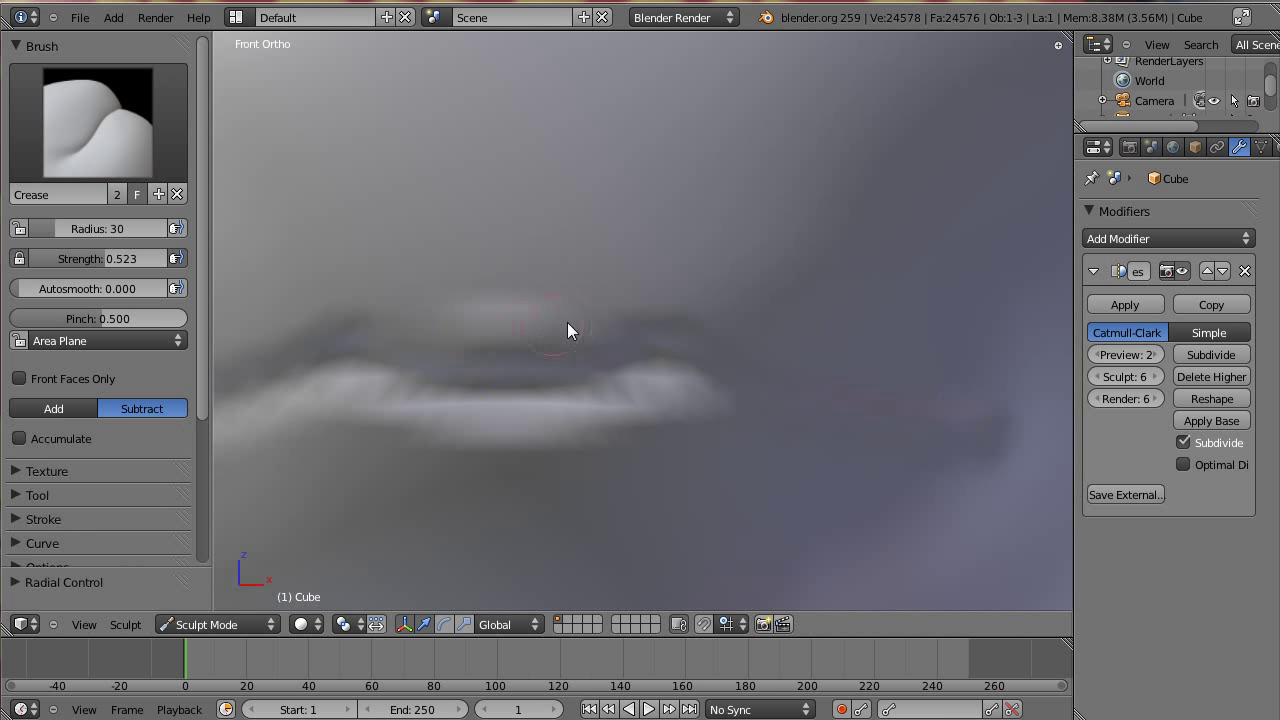
{"action": "mouse_move", "coordinate": [567, 322]}
{"action": "left_mouse_down"}
{"action": "mouse_move", "coordinate": [641, 294]}
{"action": "mouse_move", "coordinate": [722, 336]}
{"action": "left_mouse_up"}
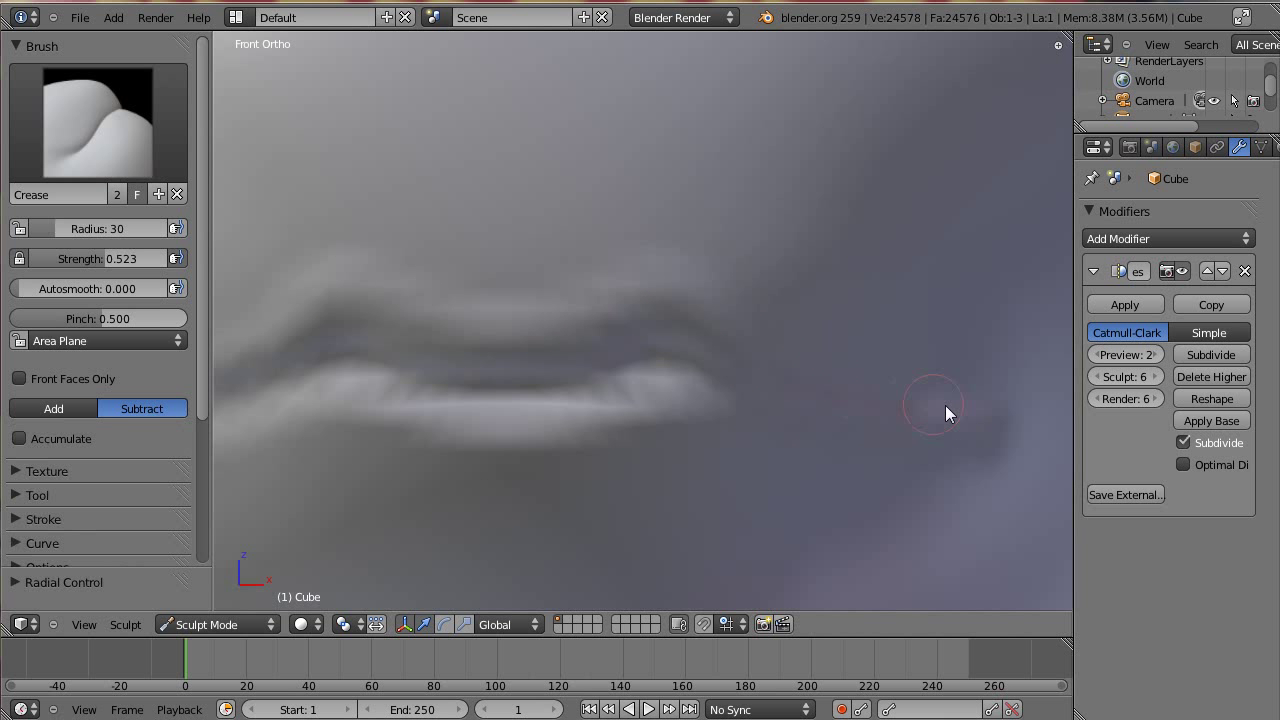
{"action": "mouse_move", "coordinate": [814, 363]}
{"action": "left_mouse_down"}
{"action": "mouse_move", "coordinate": [674, 277]}
{"action": "mouse_move", "coordinate": [612, 329]}
{"action": "left_mouse_up"}
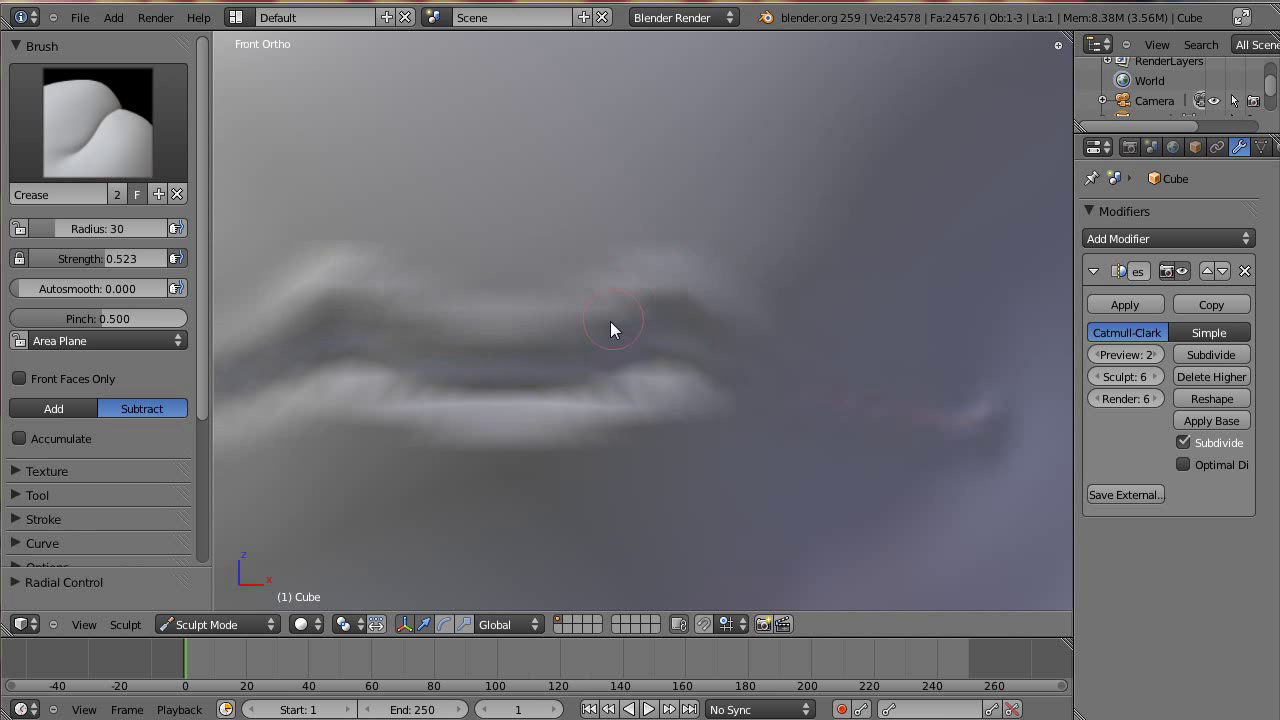
{"action": "left_click_drag", "start_coordinate": [528, 347], "coordinate": [465, 320]}
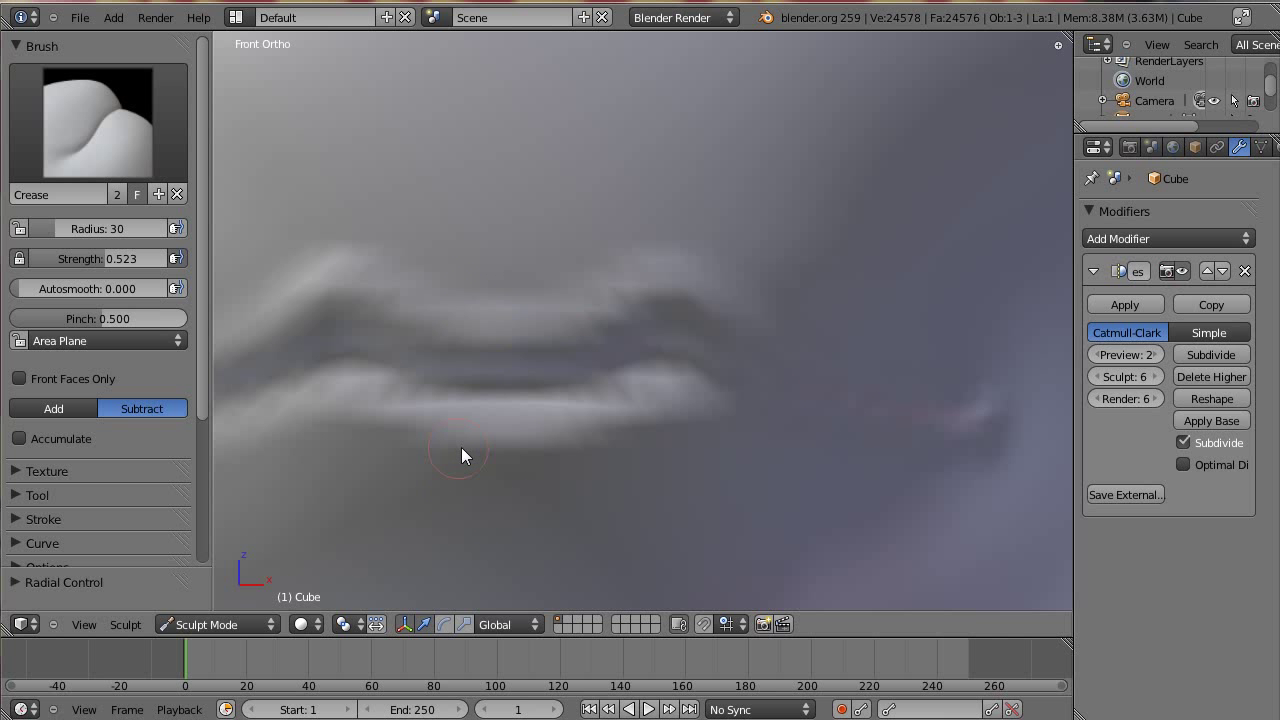
{"action": "mouse_move", "coordinate": [461, 447]}
{"action": "left_mouse_down"}
{"action": "mouse_move", "coordinate": [684, 417]}
{"action": "mouse_move", "coordinate": [870, 459]}
{"action": "mouse_move", "coordinate": [984, 459]}
{"action": "mouse_move", "coordinate": [785, 440]}
{"action": "mouse_move", "coordinate": [436, 459]}
{"action": "mouse_move", "coordinate": [377, 434]}
{"action": "left_mouse_up"}
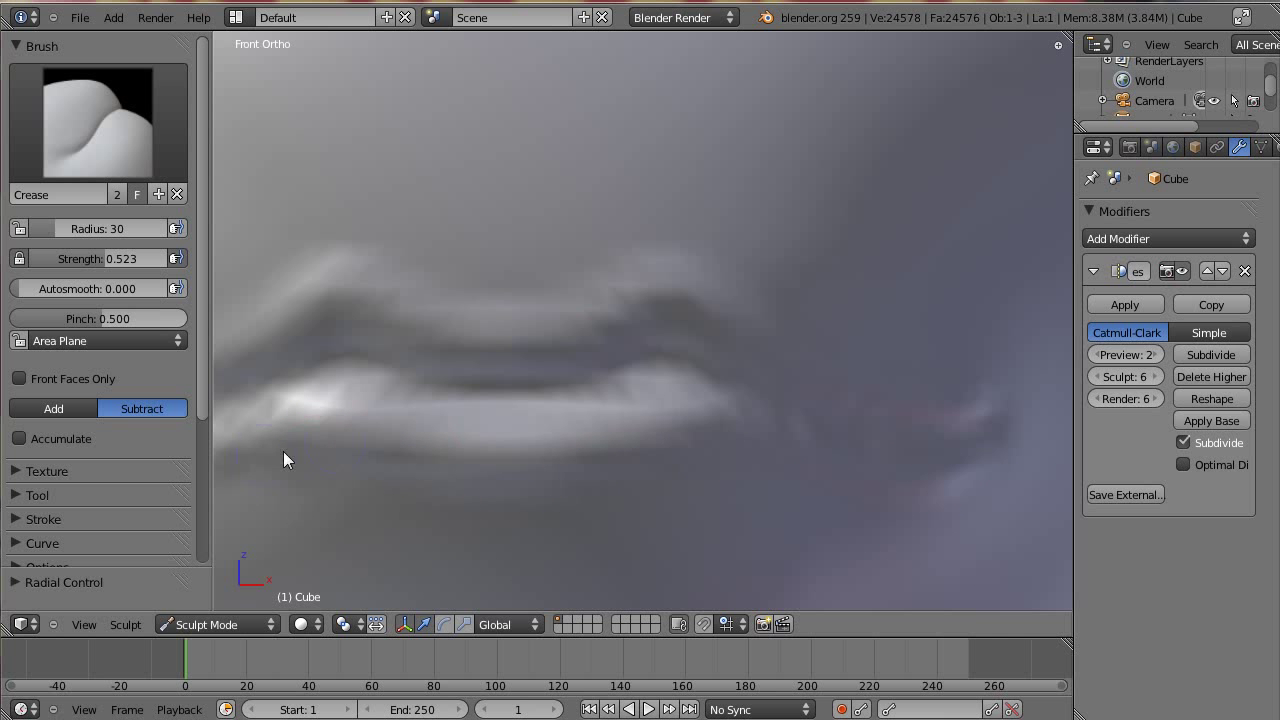
Extend the lip creases out to the mouth corners with the Crease brush, working from the side and the front
{"action": "scroll", "coordinate": [530, 360], "scroll_direction": "down", "scroll_amount": 6}
{"action": "mouse_move", "coordinate": [531, 360]}
{"action": "middle_mouse_down"}
{"action": "mouse_move", "coordinate": [566, 360]}
{"action": "mouse_move", "coordinate": [597, 408]}
{"action": "mouse_move", "coordinate": [543, 429]}
{"action": "mouse_move", "coordinate": [451, 429]}
{"action": "mouse_move", "coordinate": [506, 423]}
{"action": "mouse_move", "coordinate": [553, 397]}
{"action": "middle_mouse_up"}
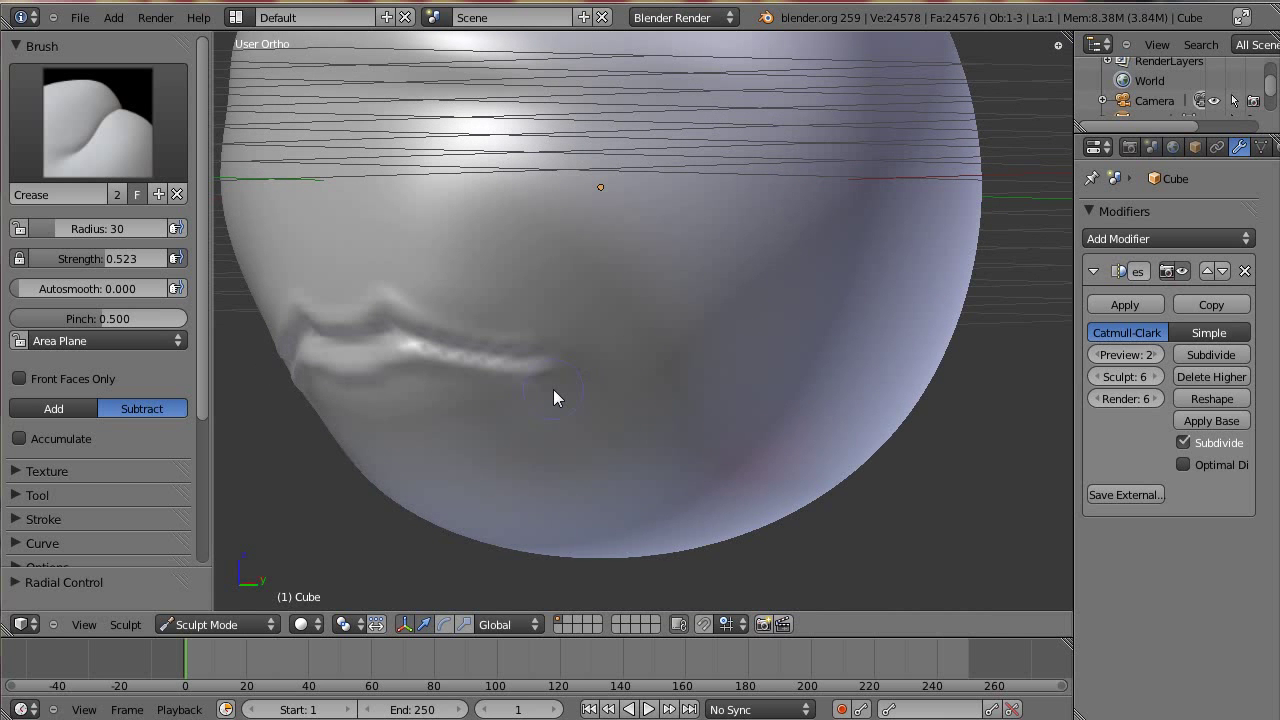
{"action": "scroll", "coordinate": [553, 394], "scroll_direction": "up", "scroll_amount": 1}
{"action": "middle_click_drag", "start_coordinate": [490, 437], "coordinate": [706, 446]}
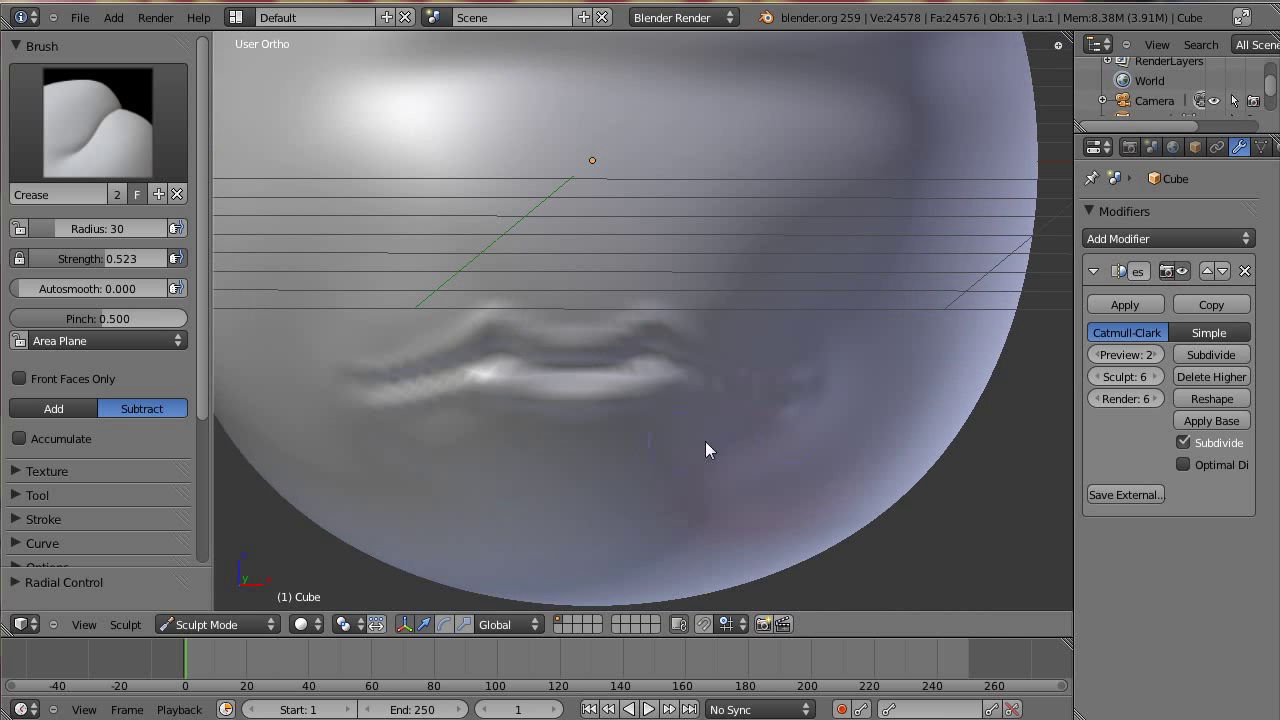
{"action": "scroll", "coordinate": [840, 418], "scroll_direction": "up", "scroll_amount": 2}
{"action": "mouse_move", "coordinate": [566, 381]}
{"action": "middle_mouse_down"}
{"action": "mouse_move", "coordinate": [531, 343]}
{"action": "mouse_move", "coordinate": [512, 289]}
{"action": "middle_mouse_up"}
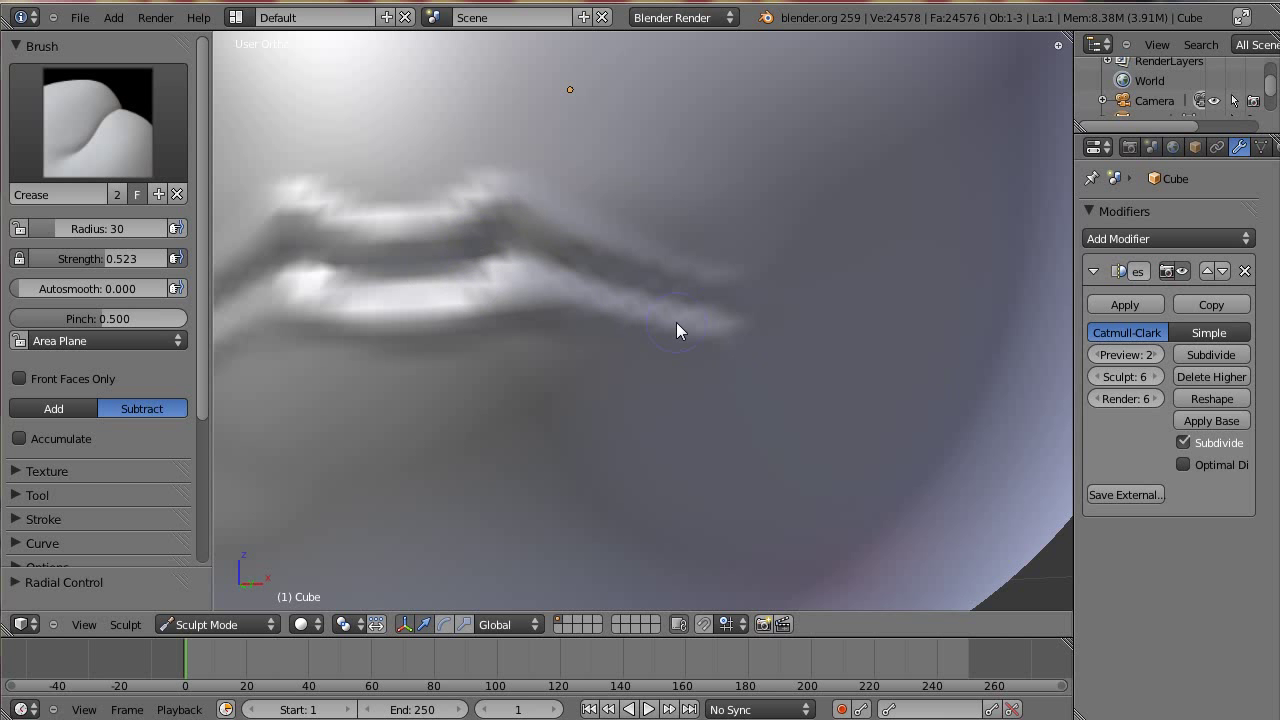
{"action": "middle_click_drag", "start_coordinate": [630, 305], "coordinate": [651, 316]}
{"action": "scroll", "coordinate": [540, 327], "scroll_direction": "up", "scroll_amount": 2}
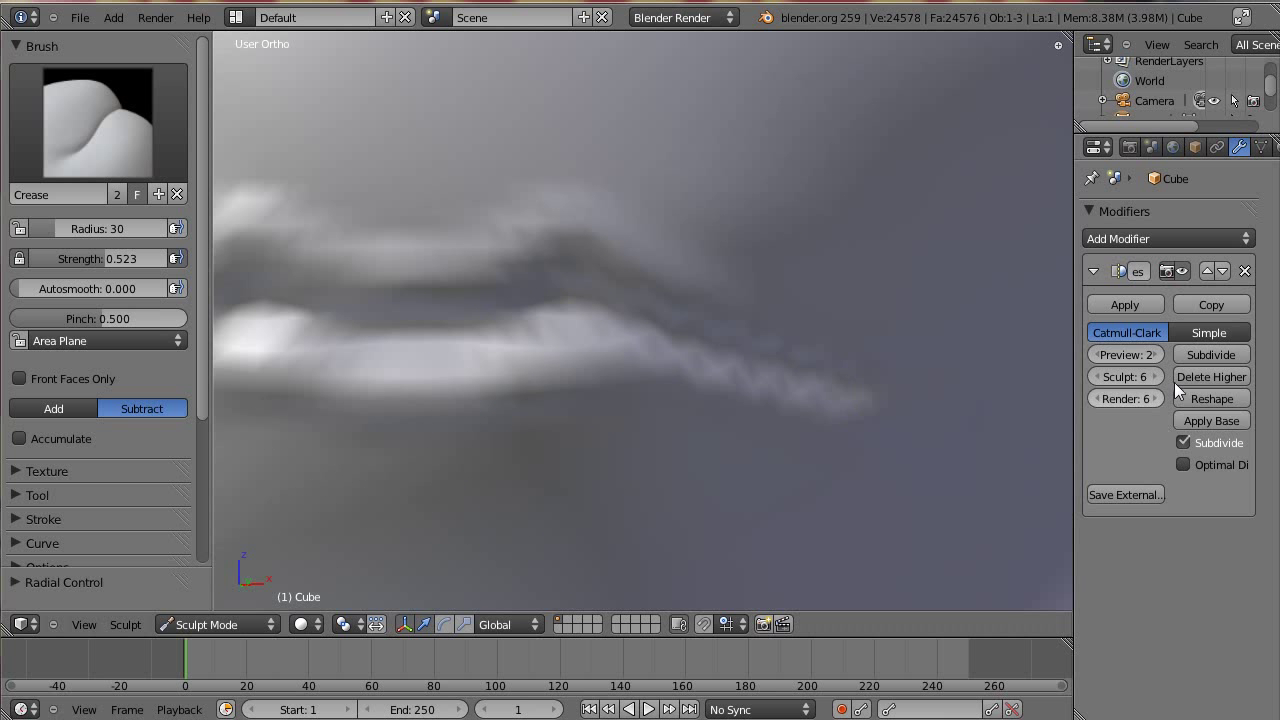
Subdivide the Multires modifier to level 7 and deepen the line between the lips with the Crease brush
{"action": "left_click", "coordinate": [1208, 356]}
{"action": "mouse_move", "coordinate": [940, 333]}
{"action": "middle_mouse_down"}
{"action": "mouse_move", "coordinate": [686, 366]}
{"action": "mouse_move", "coordinate": [743, 366]}
{"action": "mouse_move", "coordinate": [635, 345]}
{"action": "mouse_move", "coordinate": [674, 297]}
{"action": "mouse_move", "coordinate": [651, 291]}
{"action": "mouse_move", "coordinate": [611, 326]}
{"action": "mouse_move", "coordinate": [697, 307]}
{"action": "middle_mouse_up"}
{"action": "mouse_move", "coordinate": [697, 307]}
{"action": "left_mouse_down"}
{"action": "mouse_move", "coordinate": [746, 294]}
{"action": "mouse_move", "coordinate": [1036, 358]}
{"action": "left_mouse_up"}
{"action": "mouse_move", "coordinate": [825, 291]}
{"action": "middle_mouse_down"}
{"action": "mouse_move", "coordinate": [954, 346]}
{"action": "mouse_move", "coordinate": [934, 446]}
{"action": "mouse_move", "coordinate": [640, 357]}
{"action": "mouse_move", "coordinate": [575, 356]}
{"action": "mouse_move", "coordinate": [771, 323]}
{"action": "mouse_move", "coordinate": [700, 351]}
{"action": "mouse_move", "coordinate": [837, 297]}
{"action": "mouse_move", "coordinate": [806, 343]}
{"action": "mouse_move", "coordinate": [517, 363]}
{"action": "mouse_move", "coordinate": [466, 334]}
{"action": "mouse_move", "coordinate": [612, 327]}
{"action": "middle_mouse_up"}
Switch to the Inflate/Deflate brush and set its radius to 61 for work on the lips
{"action": "key", "text": "i"}
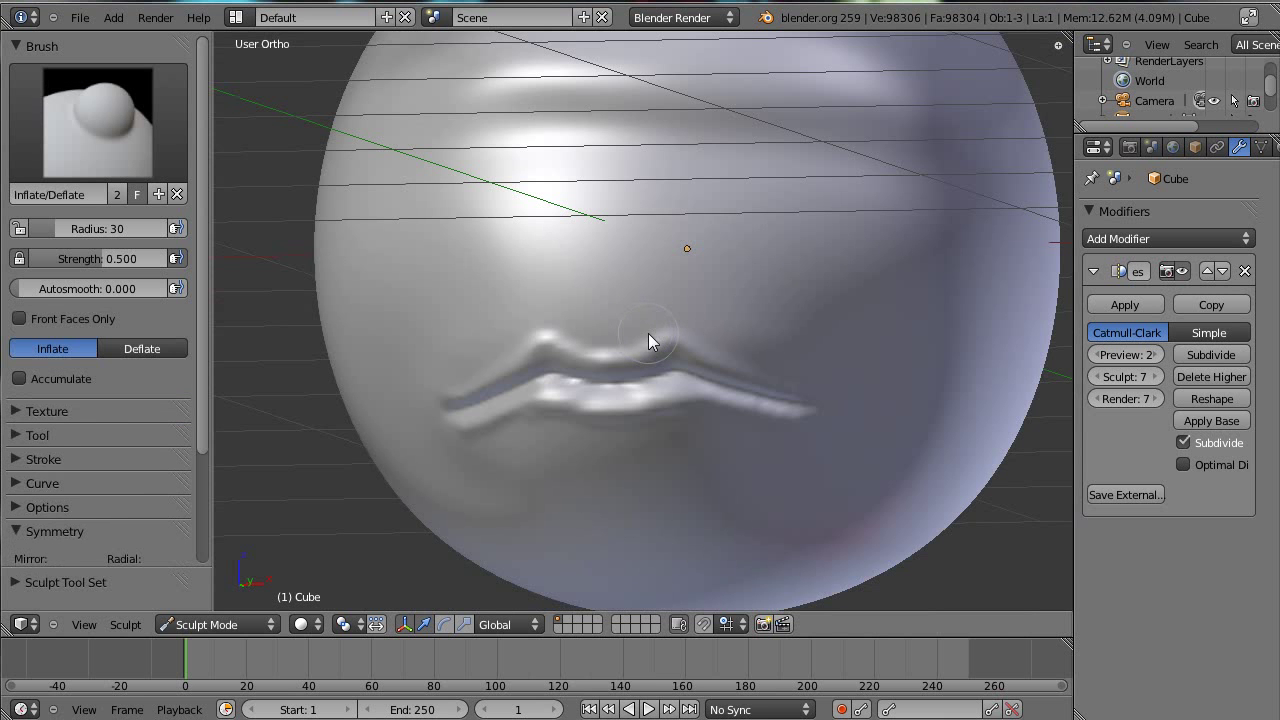
{"action": "scroll", "coordinate": [686, 329], "scroll_direction": "up", "scroll_amount": 2}
{"action": "middle_click_drag", "start_coordinate": [669, 408], "coordinate": [586, 322]}
{"action": "scroll", "coordinate": [655, 419], "scroll_direction": "up", "scroll_amount": 2}
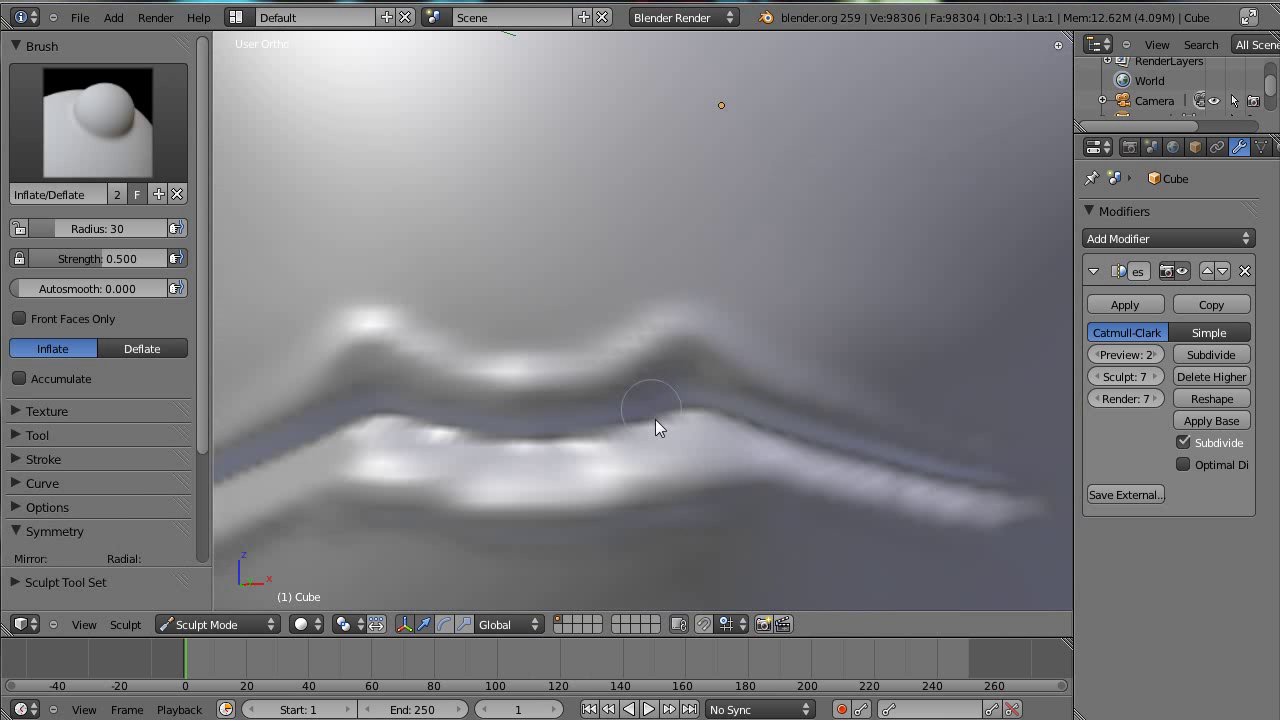
{"action": "middle_click_drag", "start_coordinate": [664, 379], "coordinate": [686, 440]}
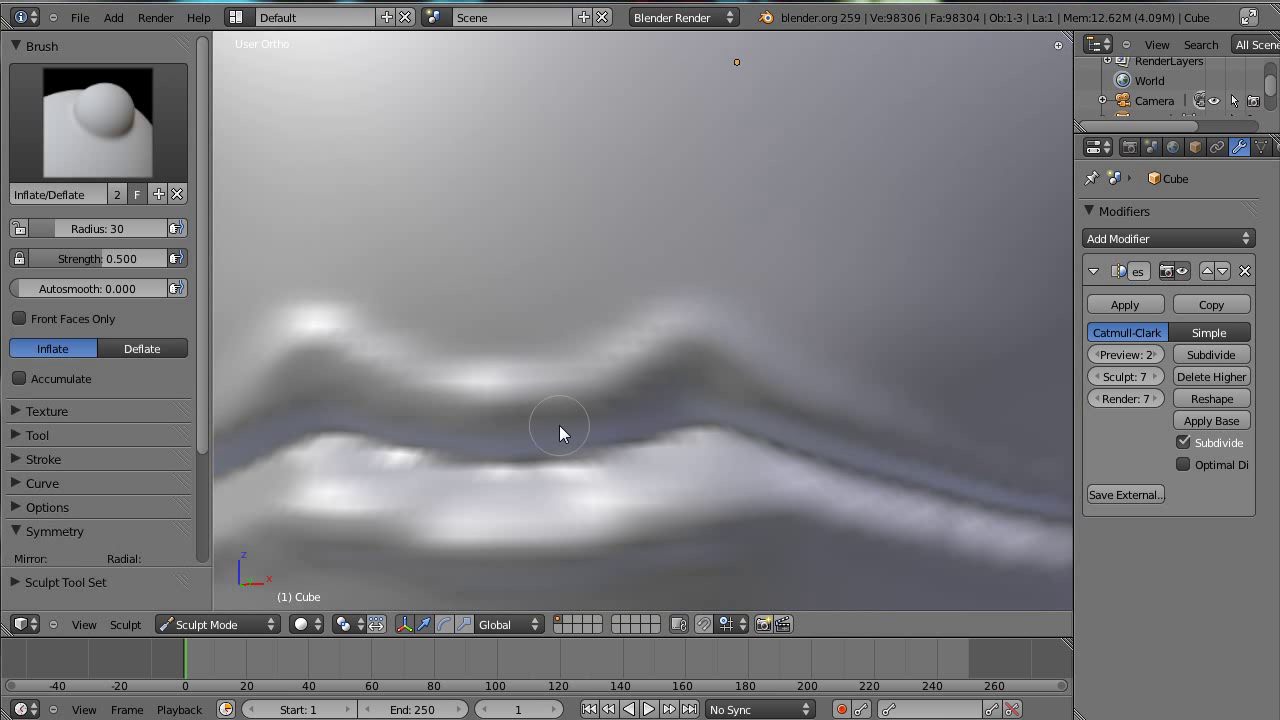
{"action": "key", "text": "f"}
{"action": "left_click", "coordinate": [600, 413]}
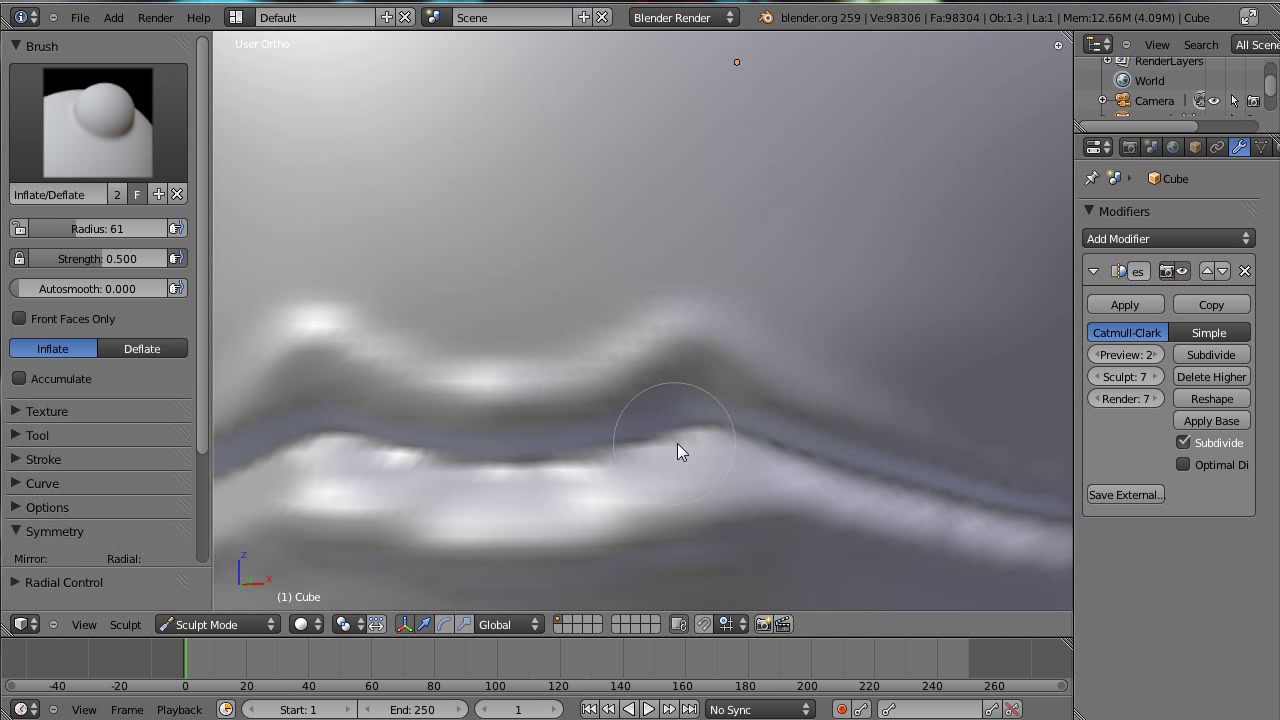
Inflate the middle of the lower lip to give it fuller, more even volume
{"action": "mouse_move", "coordinate": [677, 443]}
{"action": "middle_mouse_down"}
{"action": "mouse_move", "coordinate": [699, 300]}
{"action": "mouse_move", "coordinate": [871, 506]}
{"action": "mouse_move", "coordinate": [926, 465]}
{"action": "middle_mouse_up"}
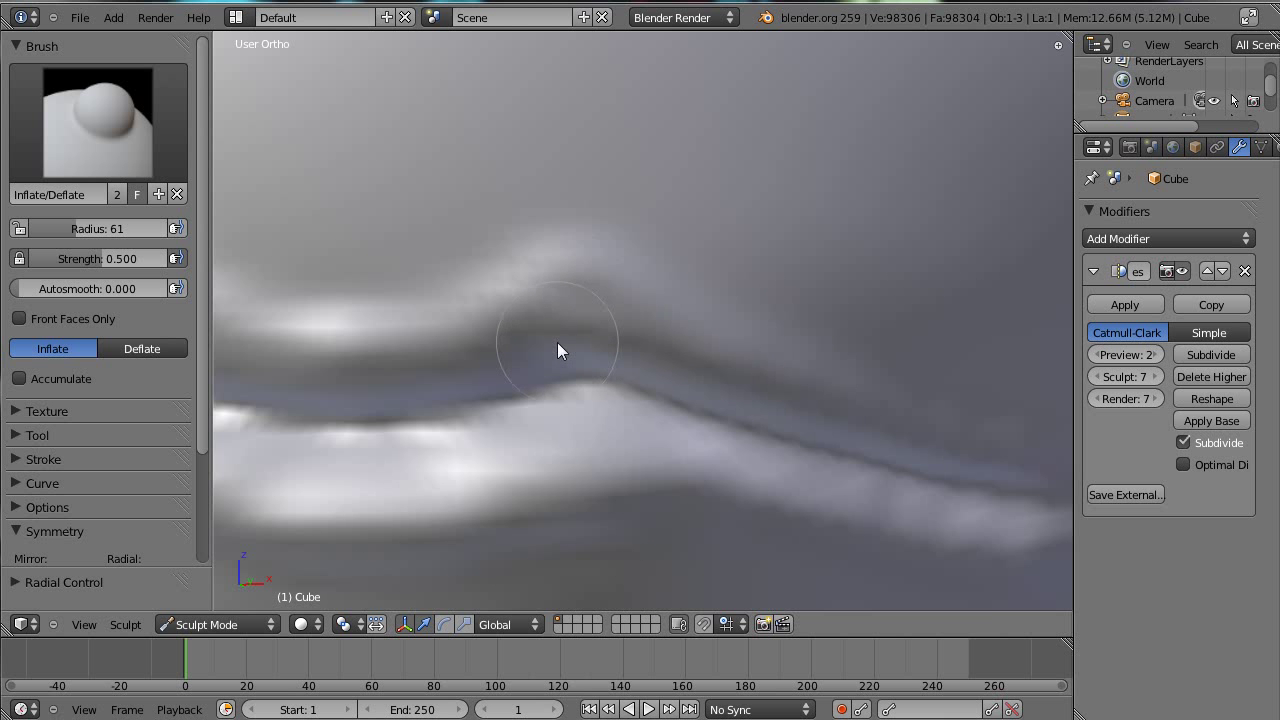
{"action": "middle_click_drag", "start_coordinate": [560, 351], "coordinate": [940, 270]}
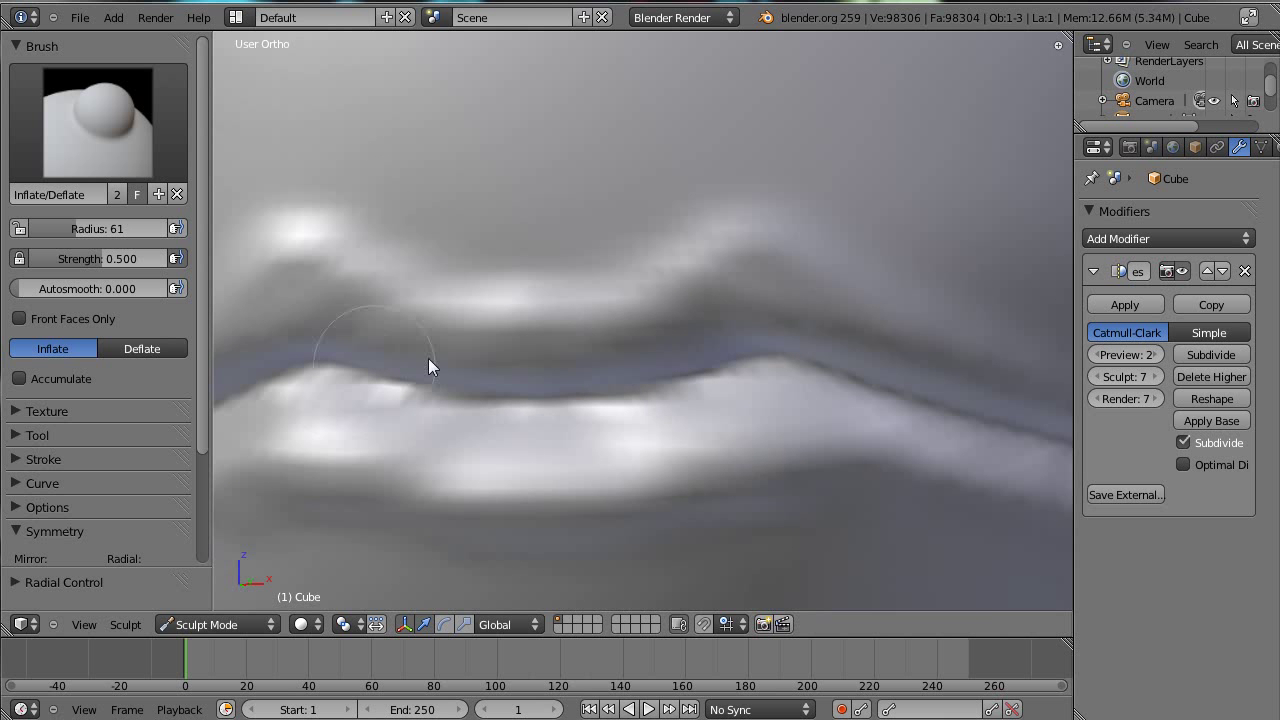
{"action": "left_click_drag", "start_coordinate": [823, 417], "coordinate": [517, 443]}
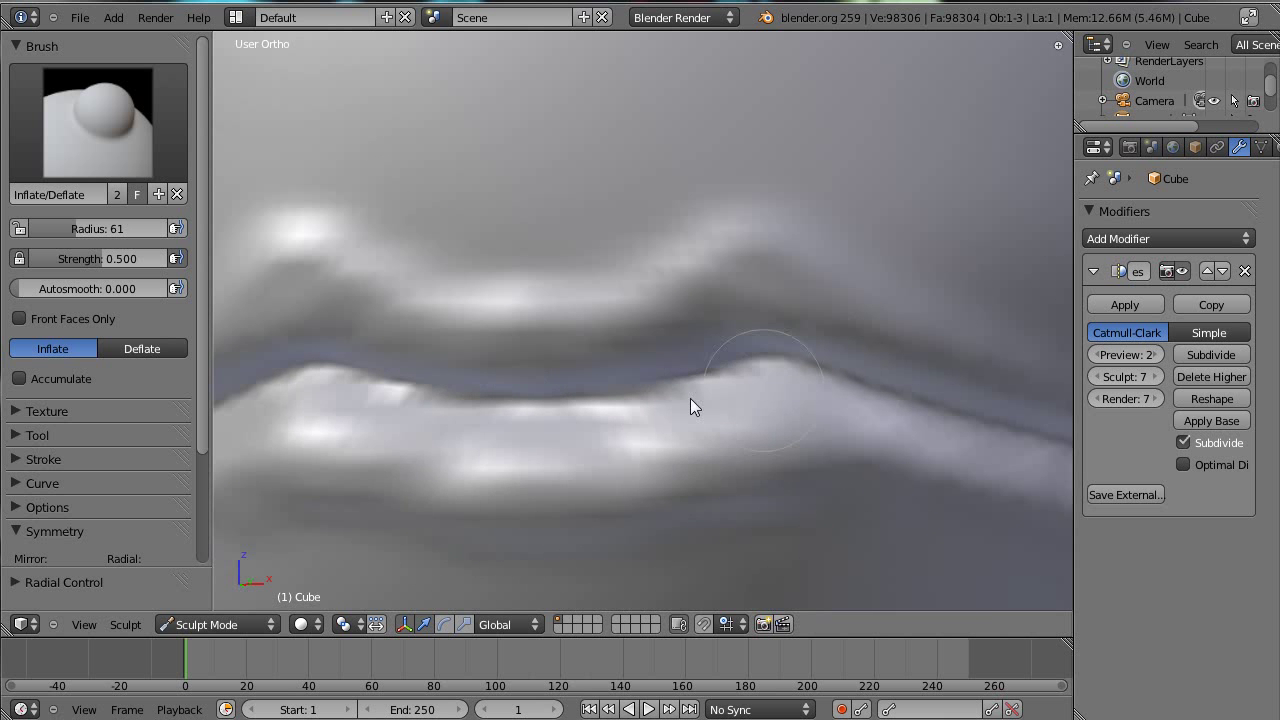
{"action": "left_click_drag", "start_coordinate": [691, 403], "coordinate": [672, 396]}
{"action": "scroll", "coordinate": [560, 395], "scroll_direction": "down", "scroll_amount": 5}
{"action": "mouse_move", "coordinate": [480, 400]}
{"action": "middle_mouse_down"}
{"action": "mouse_move", "coordinate": [488, 428]}
{"action": "mouse_move", "coordinate": [932, 428]}
{"action": "middle_mouse_up"}
{"action": "scroll", "coordinate": [797, 376], "scroll_direction": "up", "scroll_amount": 4}
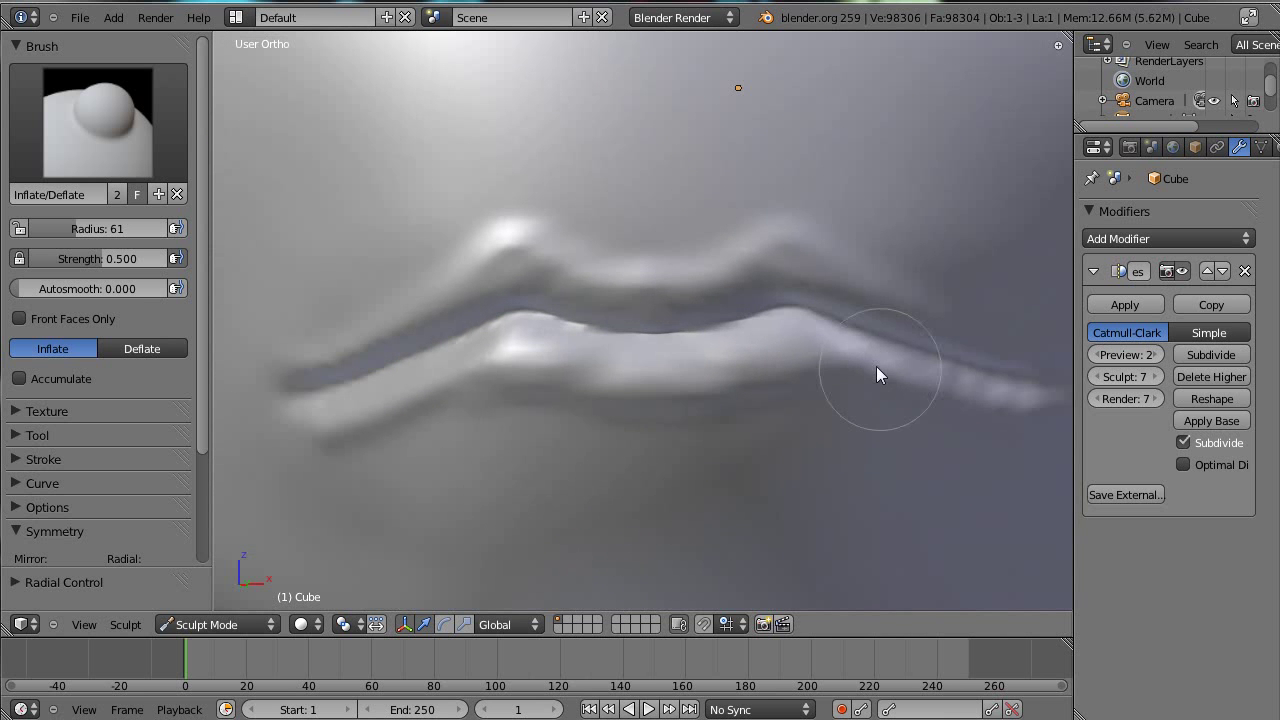
Inflate the lower lip's outer sections toward the mouth corners, working from the front and the side
{"action": "middle_click_drag", "start_coordinate": [1036, 430], "coordinate": [894, 363], "text": "shift"}
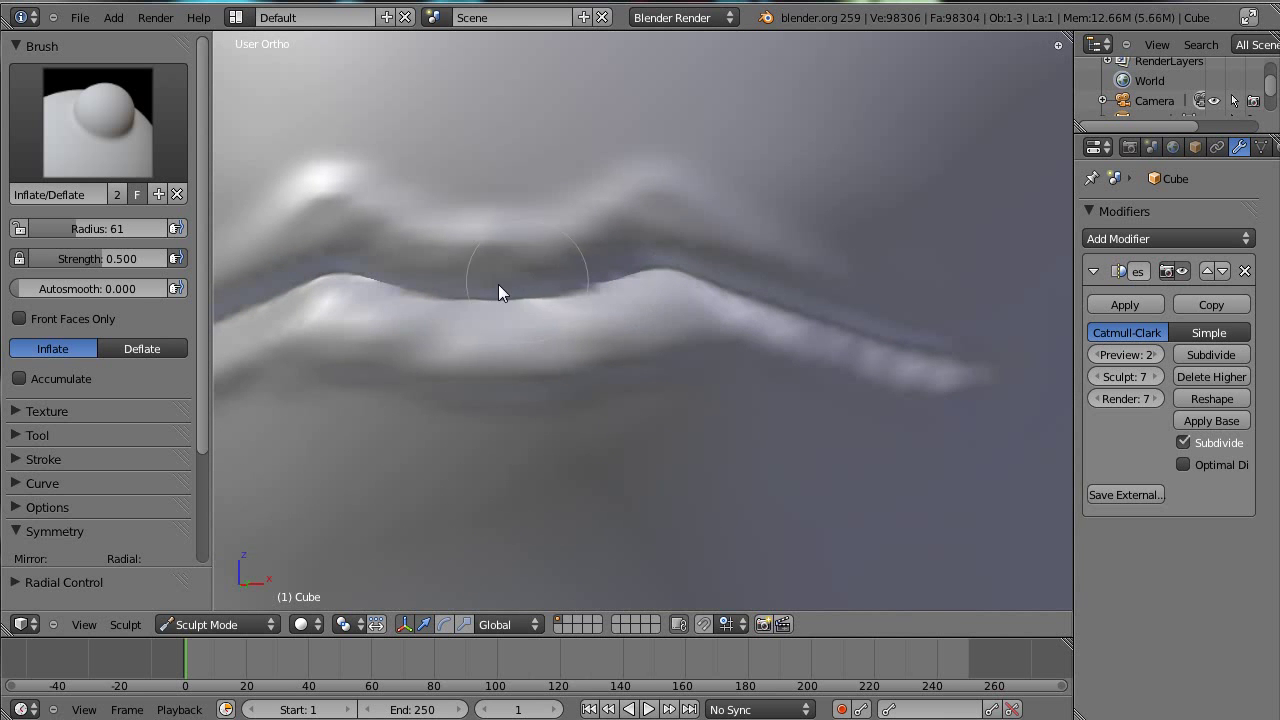
{"action": "mouse_move", "coordinate": [430, 337]}
{"action": "left_mouse_down"}
{"action": "mouse_move", "coordinate": [414, 286]}
{"action": "mouse_move", "coordinate": [354, 326]}
{"action": "mouse_move", "coordinate": [646, 274]}
{"action": "mouse_move", "coordinate": [575, 302]}
{"action": "mouse_move", "coordinate": [405, 320]}
{"action": "left_mouse_up"}
{"action": "scroll", "coordinate": [693, 311], "scroll_direction": "down", "scroll_amount": 3}
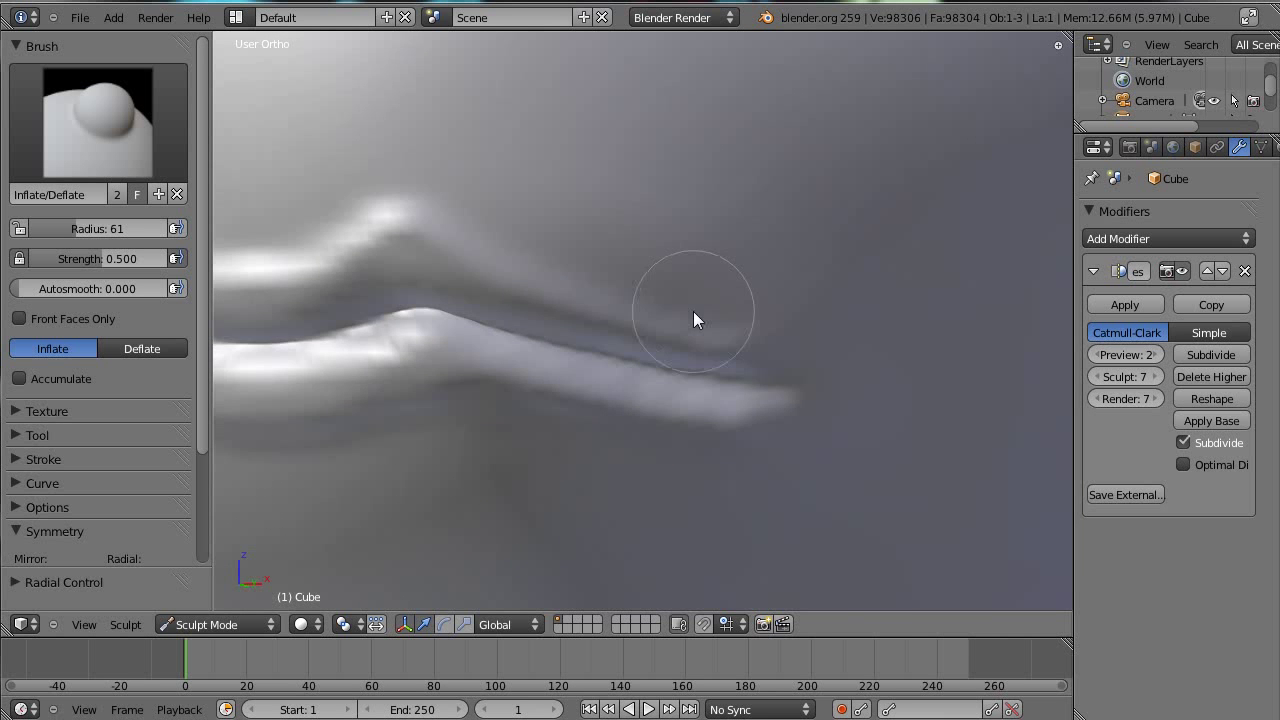
{"action": "mouse_move", "coordinate": [897, 397]}
{"action": "middle_mouse_down"}
{"action": "mouse_move", "coordinate": [677, 429]}
{"action": "mouse_move", "coordinate": [551, 403]}
{"action": "mouse_move", "coordinate": [857, 400]}
{"action": "mouse_move", "coordinate": [593, 402]}
{"action": "mouse_move", "coordinate": [837, 420]}
{"action": "mouse_move", "coordinate": [686, 480]}
{"action": "mouse_move", "coordinate": [666, 431]}
{"action": "middle_mouse_up"}
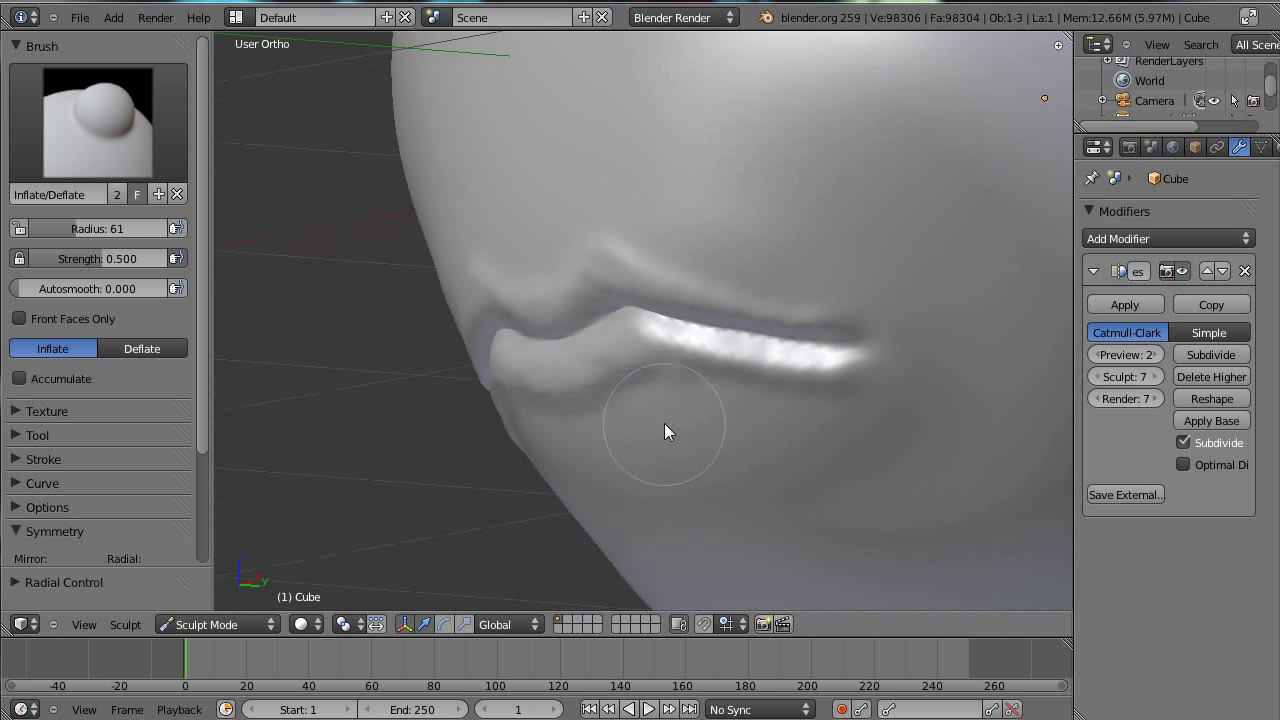
{"action": "mouse_move", "coordinate": [624, 330]}
{"action": "left_mouse_down"}
{"action": "mouse_move", "coordinate": [546, 352]}
{"action": "mouse_move", "coordinate": [503, 337]}
{"action": "left_mouse_up"}
{"action": "mouse_move", "coordinate": [700, 391]}
{"action": "middle_mouse_down"}
{"action": "mouse_move", "coordinate": [823, 392]}
{"action": "mouse_move", "coordinate": [701, 385]}
{"action": "mouse_move", "coordinate": [701, 318]}
{"action": "mouse_move", "coordinate": [583, 354]}
{"action": "mouse_move", "coordinate": [854, 360]}
{"action": "mouse_move", "coordinate": [717, 343]}
{"action": "middle_mouse_up"}
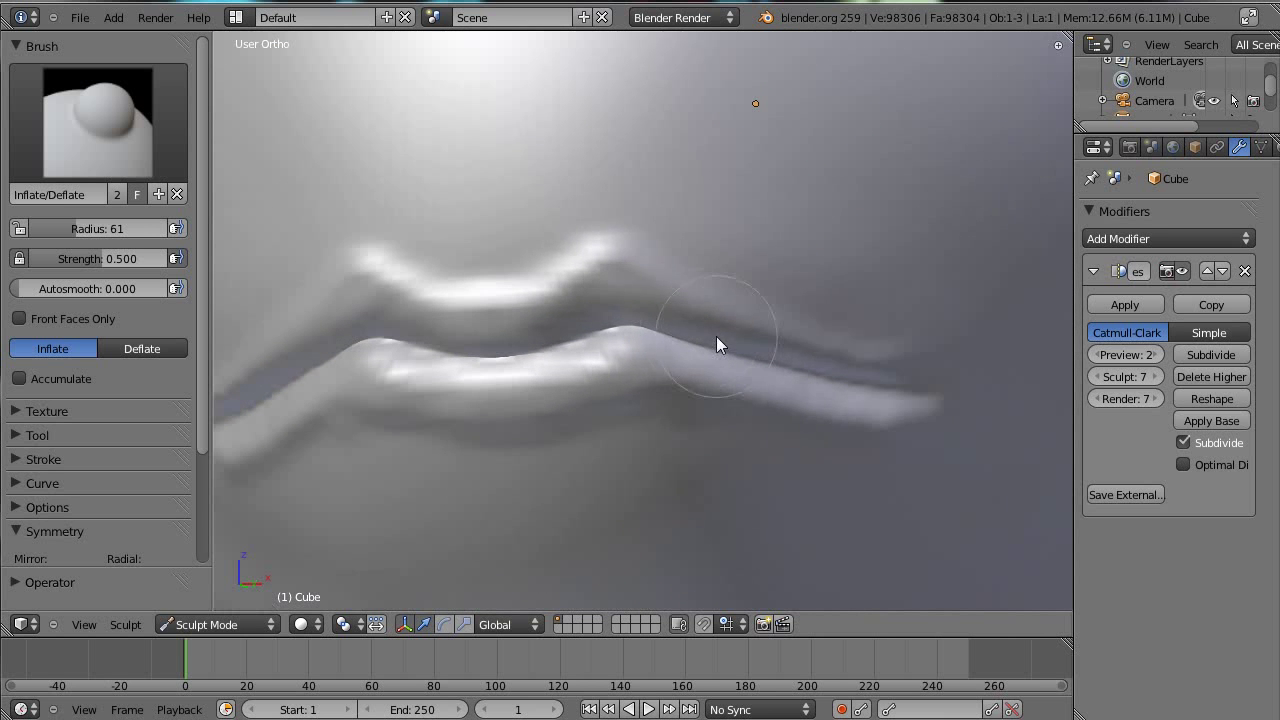
Switch to the Grab brush, set its radius to 137 and nudge the upper lip's peaks into a softer shape
{"action": "key", "text": "g"}
{"action": "mouse_move", "coordinate": [652, 237]}
{"action": "middle_mouse_down"}
{"action": "mouse_move", "coordinate": [871, 221]}
{"action": "mouse_move", "coordinate": [847, 214]}
{"action": "mouse_move", "coordinate": [703, 317]}
{"action": "mouse_move", "coordinate": [749, 304]}
{"action": "middle_mouse_up"}
{"action": "key", "text": "f"}
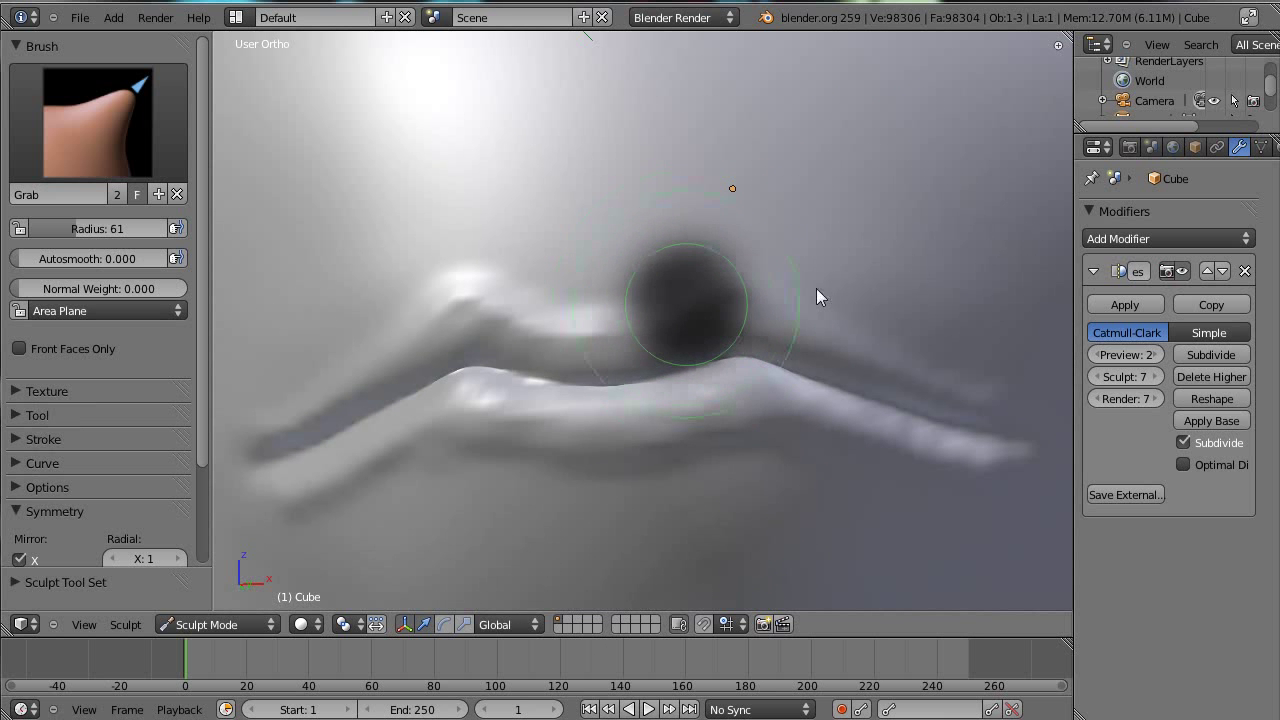
{"action": "left_click", "coordinate": [816, 288]}
{"action": "left_click_drag", "start_coordinate": [720, 294], "coordinate": [720, 309]}
{"action": "mouse_move", "coordinate": [768, 430]}
{"action": "middle_mouse_down"}
{"action": "mouse_move", "coordinate": [797, 473]}
{"action": "mouse_move", "coordinate": [768, 441]}
{"action": "middle_mouse_up"}
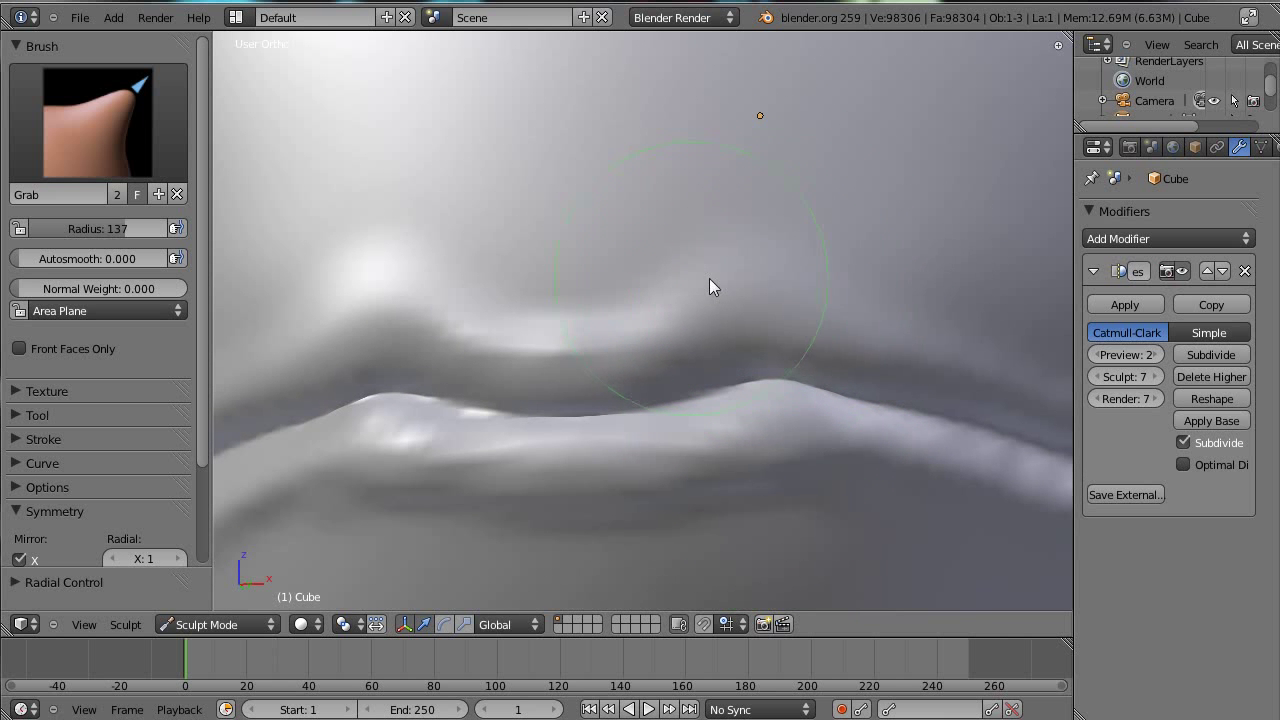
Switch to the SculptDraw brush and lower its strength to 0.219 for shaping the area above the upper lip
{"action": "middle_click_drag", "start_coordinate": [580, 259], "coordinate": [539, 350]}
{"action": "key", "text": "d"}
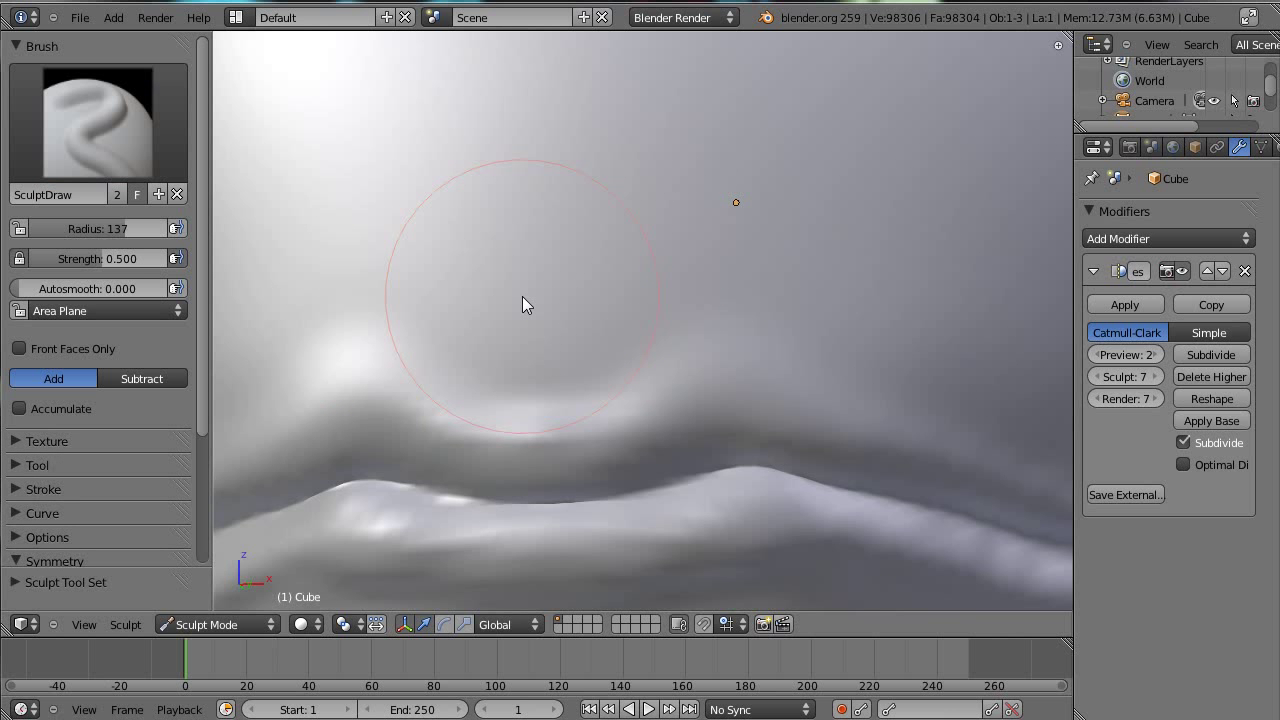
{"action": "mouse_move", "coordinate": [460, 332]}
{"action": "left_mouse_down"}
{"action": "mouse_move", "coordinate": [583, 337]}
{"action": "mouse_move", "coordinate": [529, 348]}
{"action": "mouse_move", "coordinate": [608, 340]}
{"action": "left_mouse_up"}
{"action": "key", "text": "Escape"}
{"action": "key", "text": "shift+f"}
{"action": "left_click", "coordinate": [683, 363]}
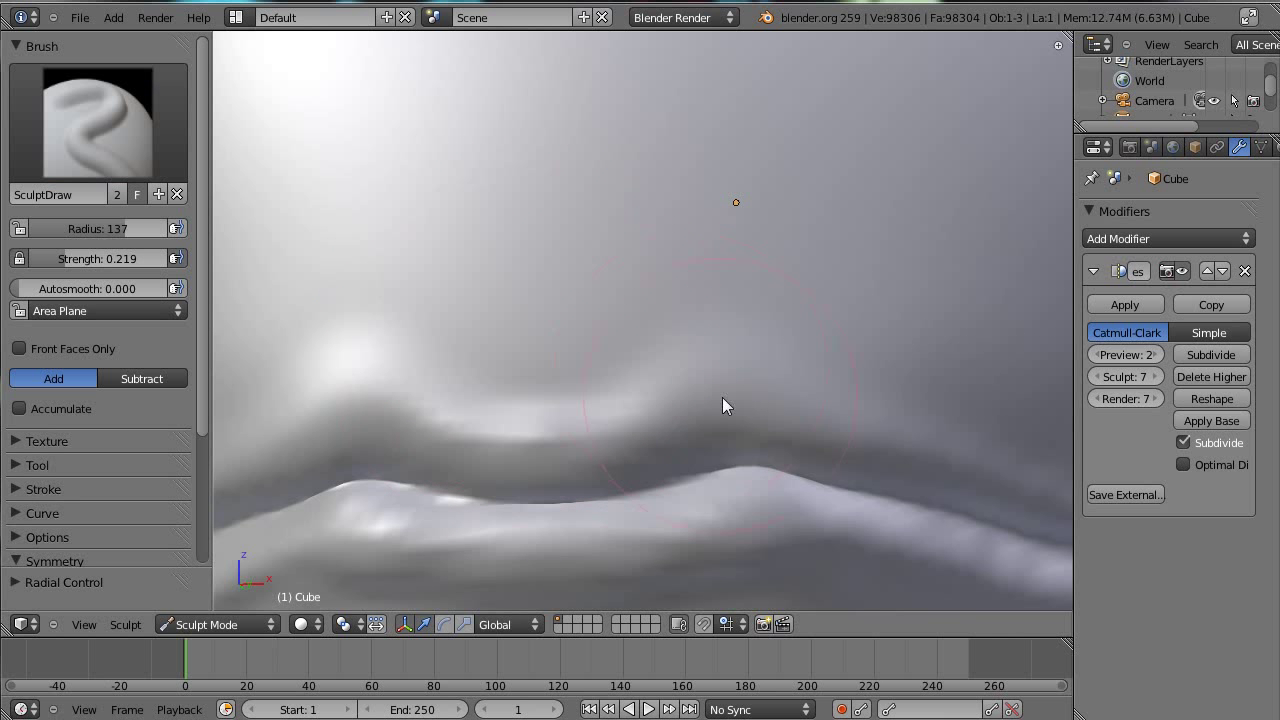
Carve the vertical philtrum groove above the middle of the upper lip with the SculptDraw brush
{"action": "mouse_move", "coordinate": [555, 285]}
{"action": "left_mouse_down"}
{"action": "mouse_move", "coordinate": [557, 317]}
{"action": "mouse_move", "coordinate": [531, 246]}
{"action": "mouse_move", "coordinate": [551, 197]}
{"action": "left_mouse_up"}
{"action": "mouse_move", "coordinate": [630, 369]}
{"action": "middle_mouse_down"}
{"action": "mouse_move", "coordinate": [766, 366]}
{"action": "mouse_move", "coordinate": [703, 360]}
{"action": "mouse_move", "coordinate": [632, 423]}
{"action": "middle_mouse_up"}
{"action": "mouse_move", "coordinate": [632, 423]}
{"action": "left_mouse_down"}
{"action": "mouse_move", "coordinate": [597, 297]}
{"action": "mouse_move", "coordinate": [606, 443]}
{"action": "left_mouse_up"}
{"action": "mouse_move", "coordinate": [718, 374]}
{"action": "left_mouse_down"}
{"action": "mouse_move", "coordinate": [676, 192]}
{"action": "mouse_move", "coordinate": [694, 449]}
{"action": "left_mouse_up"}
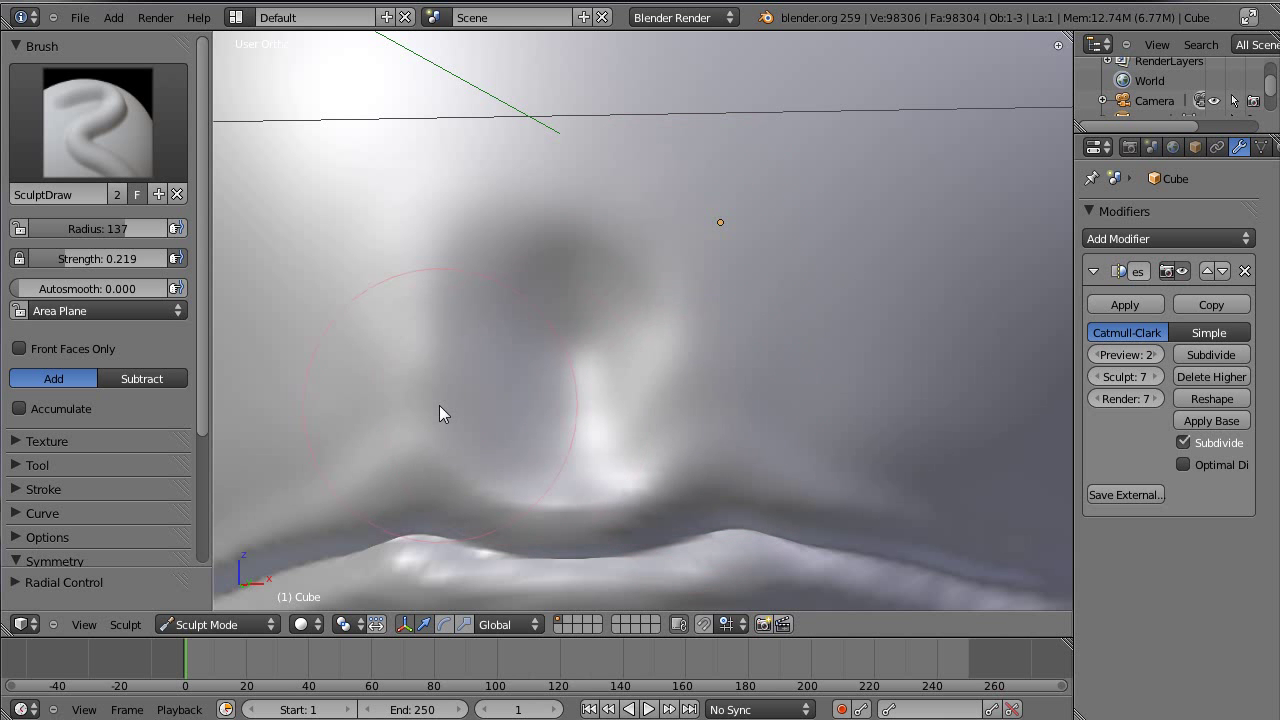
{"action": "left_click_drag", "start_coordinate": [443, 414], "coordinate": [426, 423]}
Refine the philtrum and the upper lip's edge, checking the form from the side and the front
{"action": "mouse_move", "coordinate": [426, 423]}
{"action": "middle_mouse_down"}
{"action": "mouse_move", "coordinate": [633, 372]}
{"action": "mouse_move", "coordinate": [563, 354]}
{"action": "mouse_move", "coordinate": [569, 337]}
{"action": "mouse_move", "coordinate": [629, 449]}
{"action": "middle_mouse_up"}
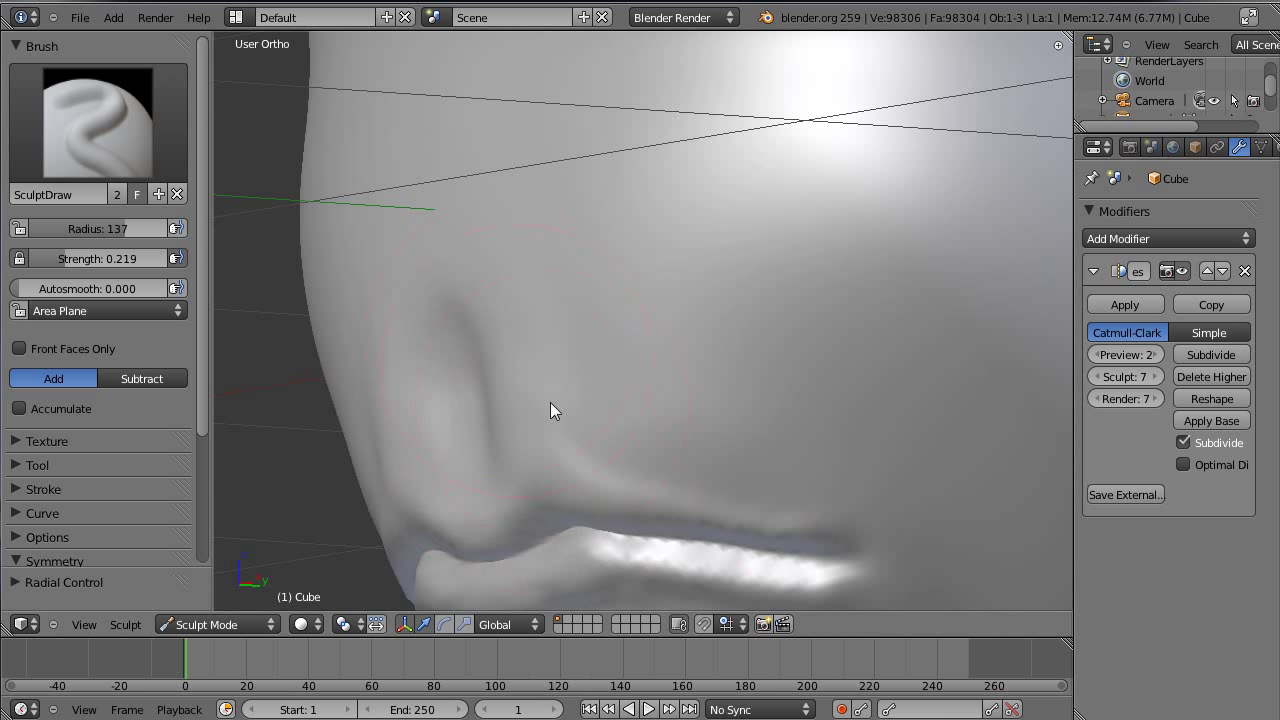
{"action": "middle_click_drag", "start_coordinate": [550, 402], "coordinate": [754, 179]}
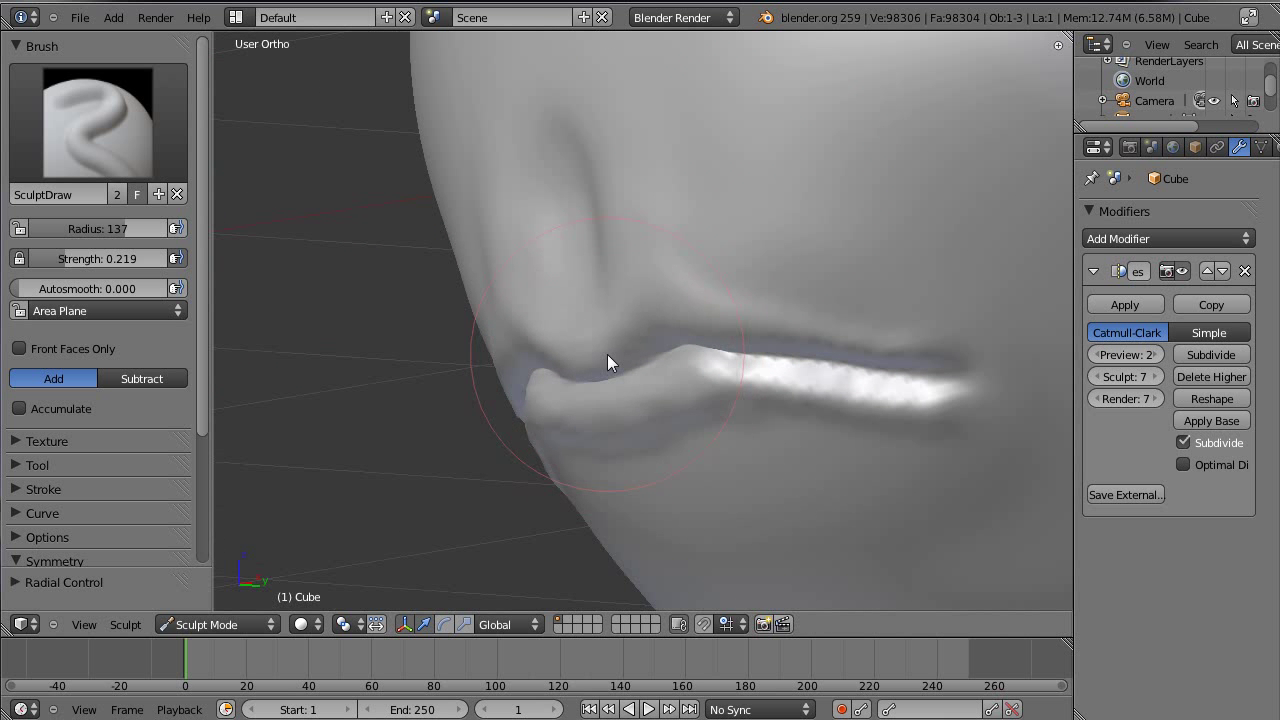
{"action": "mouse_move", "coordinate": [607, 354]}
{"action": "middle_mouse_down"}
{"action": "mouse_move", "coordinate": [884, 377]}
{"action": "mouse_move", "coordinate": [850, 240]}
{"action": "middle_mouse_up"}
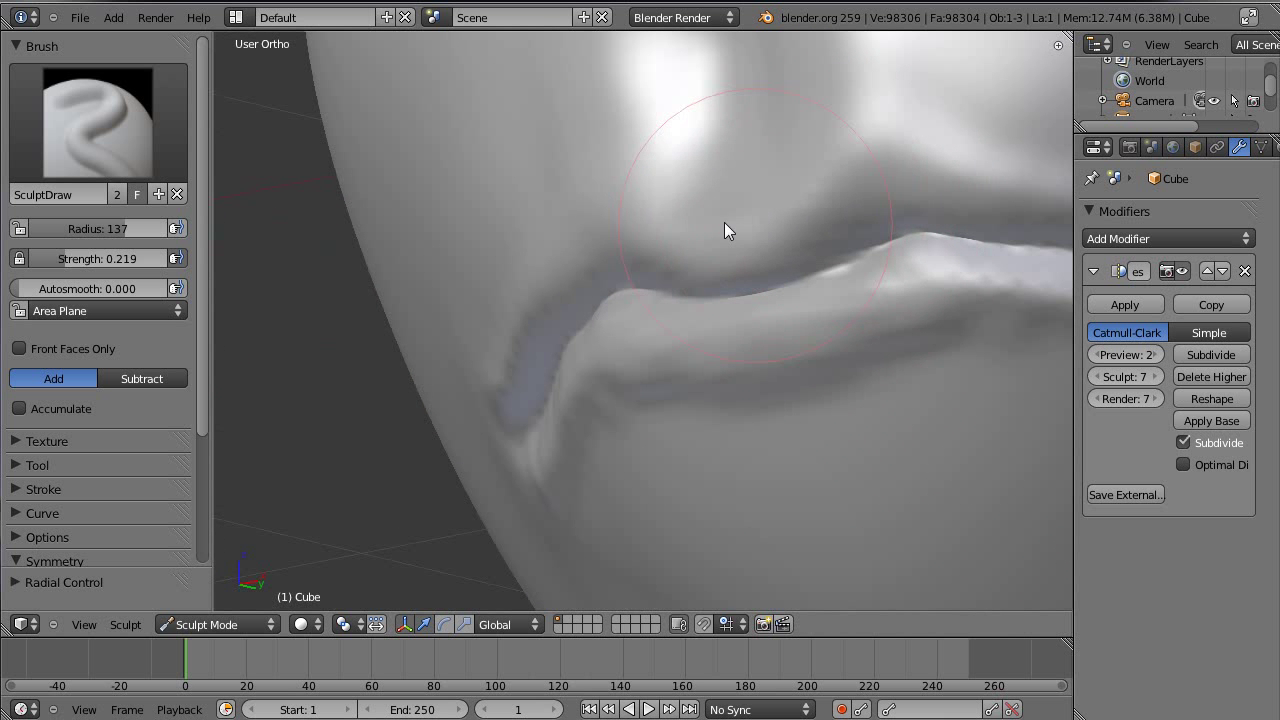
{"action": "mouse_move", "coordinate": [724, 222]}
{"action": "middle_mouse_down"}
{"action": "mouse_move", "coordinate": [826, 320]}
{"action": "mouse_move", "coordinate": [808, 306]}
{"action": "mouse_move", "coordinate": [723, 340]}
{"action": "mouse_move", "coordinate": [817, 398]}
{"action": "mouse_move", "coordinate": [942, 348]}
{"action": "mouse_move", "coordinate": [686, 374]}
{"action": "mouse_move", "coordinate": [820, 400]}
{"action": "mouse_move", "coordinate": [605, 402]}
{"action": "mouse_move", "coordinate": [714, 409]}
{"action": "middle_mouse_up"}
{"action": "scroll", "coordinate": [680, 372], "scroll_direction": "down", "scroll_amount": 3}
{"action": "scroll", "coordinate": [714, 409], "scroll_direction": "up", "scroll_amount": 8}
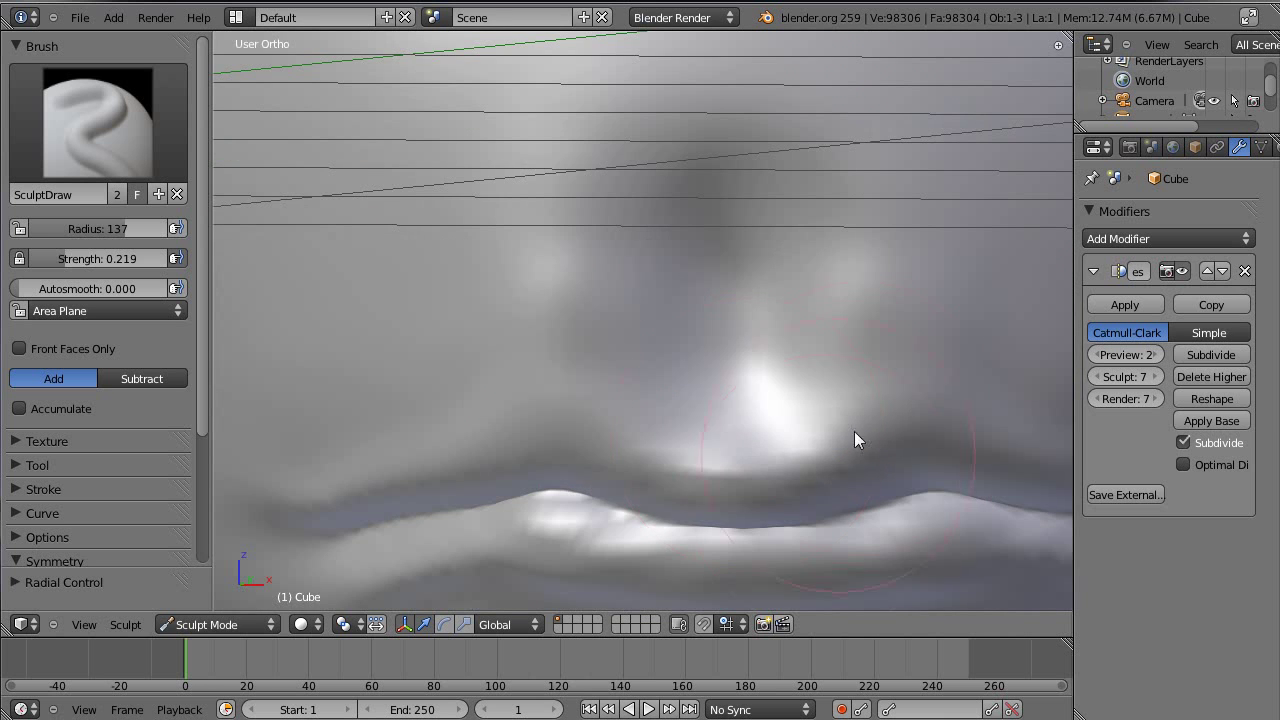
Switch to the Pinch/Magnify brush in Sculpt Mode with the mouth corner in view
{"action": "scroll", "coordinate": [845, 344], "scroll_direction": "down", "scroll_amount": 5}
{"action": "middle_click_drag", "start_coordinate": [711, 370], "coordinate": [864, 382]}
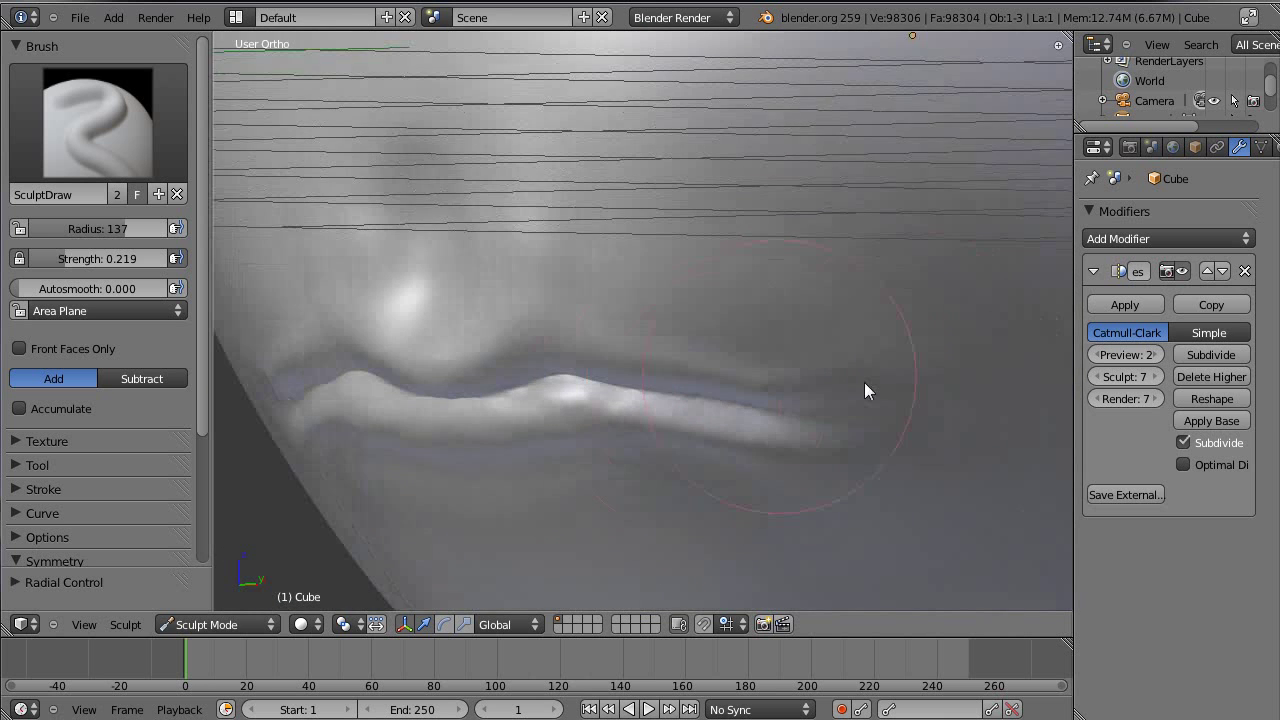
{"action": "middle_click_drag", "start_coordinate": [782, 376], "coordinate": [864, 382], "text": "shift"}
{"action": "key", "text": "v"}
{"action": "key", "text": "v"}
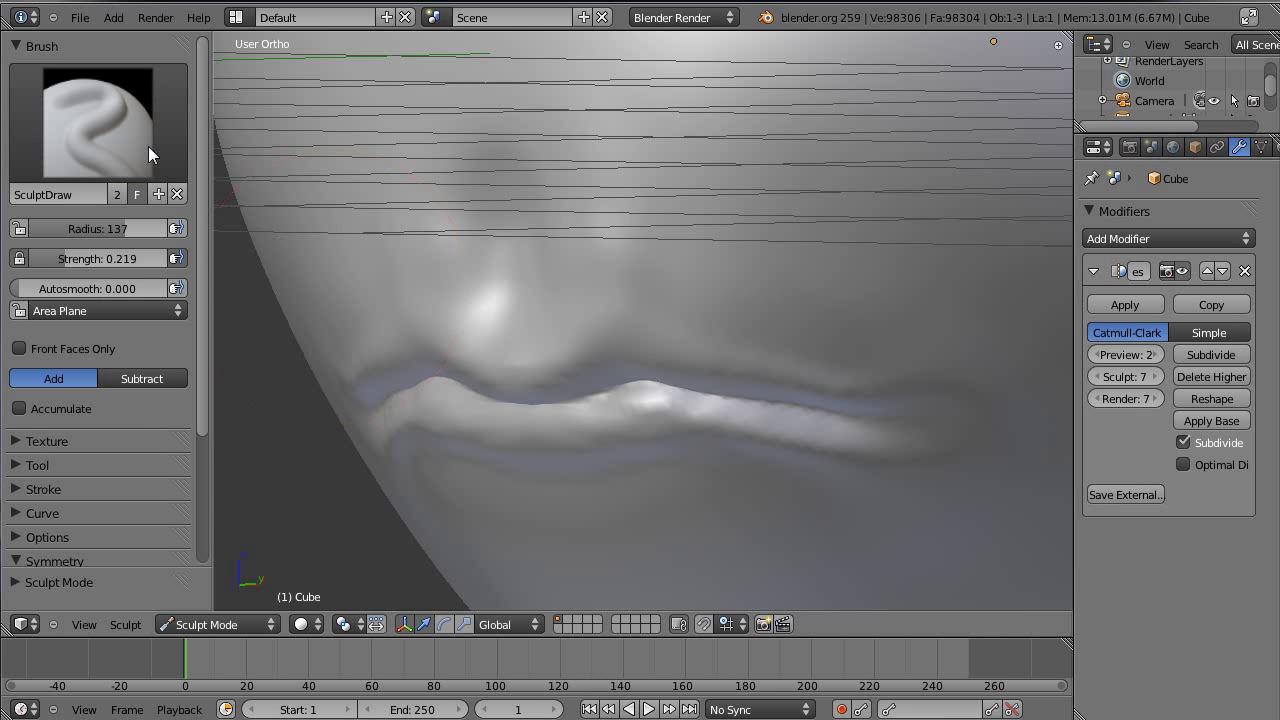
{"action": "left_click", "coordinate": [148, 147]}
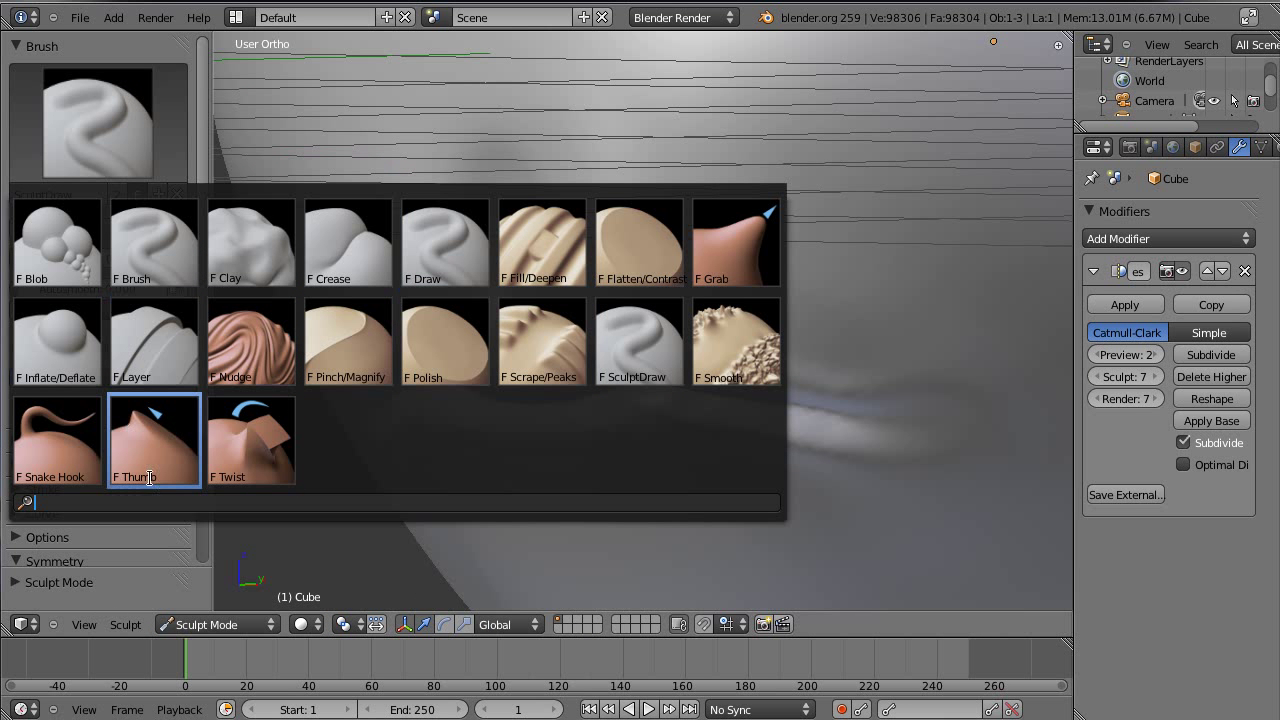
{"action": "left_click", "coordinate": [338, 372]}
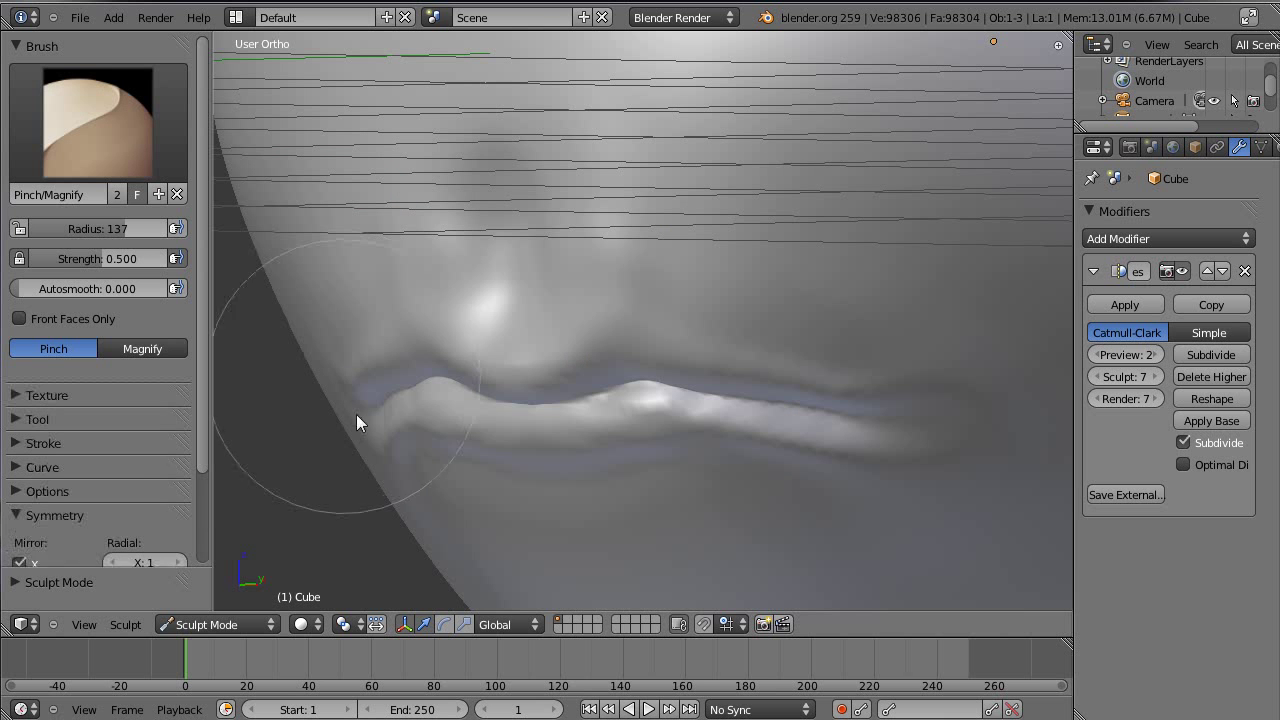
Reduce the Pinch/Magnify brush radius to 49 and sharpen the upper lip's edge near the mouth corner
{"action": "mouse_move", "coordinate": [679, 263]}
{"action": "middle_mouse_down"}
{"action": "mouse_move", "coordinate": [713, 325]}
{"action": "mouse_move", "coordinate": [697, 302]}
{"action": "middle_mouse_up"}
{"action": "scroll", "coordinate": [697, 302], "scroll_direction": "up", "scroll_amount": 5}
{"action": "middle_click_drag", "start_coordinate": [687, 236], "coordinate": [572, 437]}
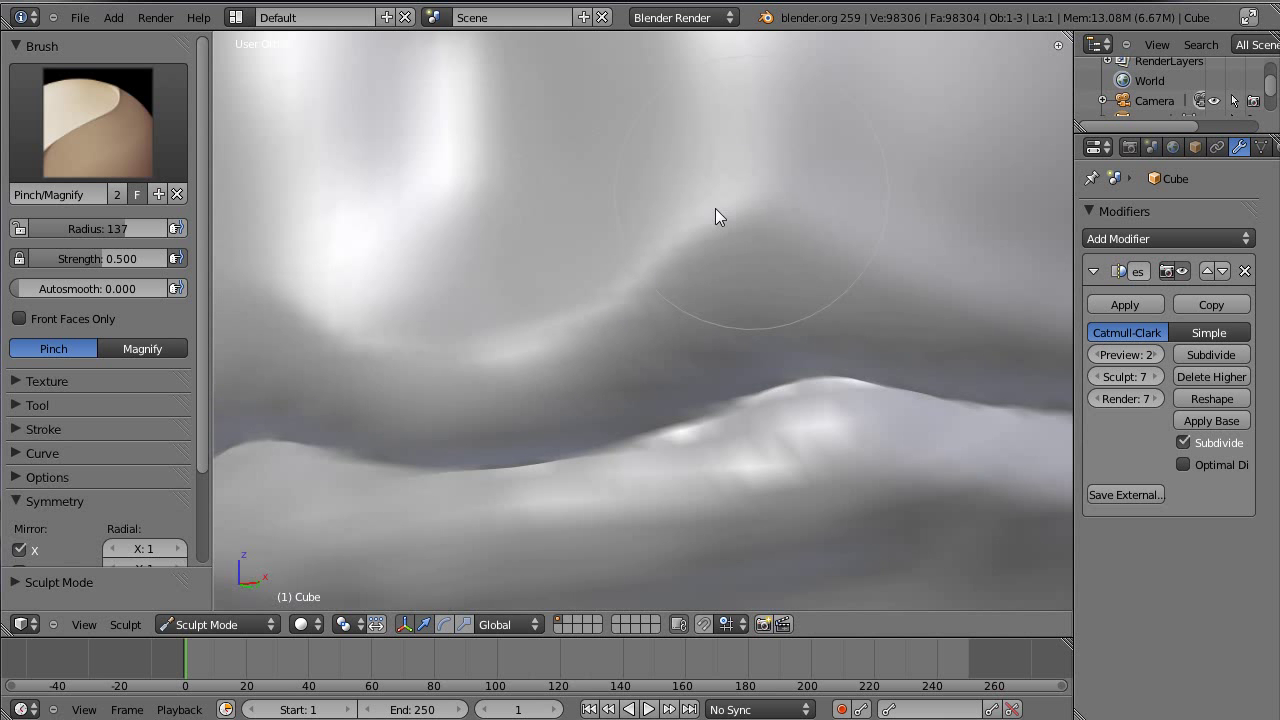
{"action": "mouse_move", "coordinate": [426, 351]}
{"action": "middle_mouse_down"}
{"action": "mouse_move", "coordinate": [658, 208]}
{"action": "mouse_move", "coordinate": [623, 280]}
{"action": "middle_mouse_up"}
{"action": "key", "text": "f"}
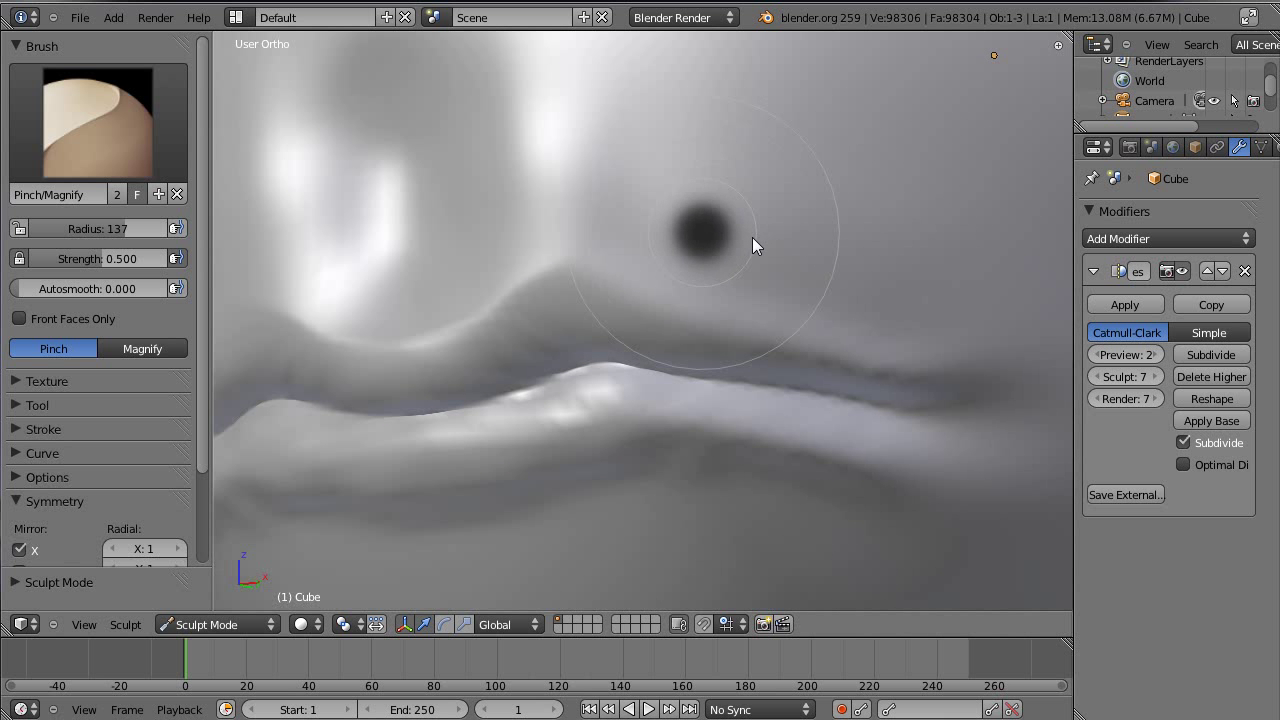
{"action": "left_click", "coordinate": [752, 246]}
{"action": "middle_click_drag", "start_coordinate": [752, 246], "coordinate": [594, 323]}
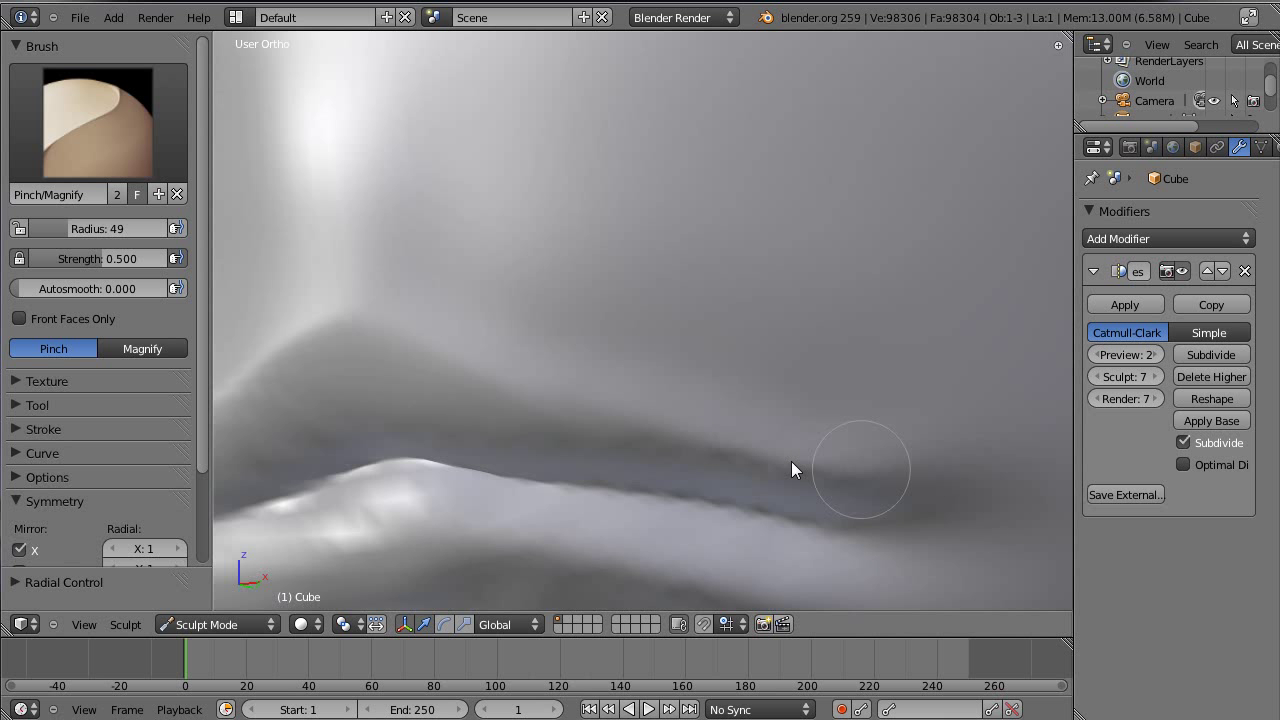
{"action": "mouse_move", "coordinate": [873, 486]}
{"action": "left_mouse_down"}
{"action": "mouse_move", "coordinate": [641, 430]}
{"action": "mouse_move", "coordinate": [512, 432]}
{"action": "mouse_move", "coordinate": [657, 441]}
{"action": "left_mouse_up"}
Examine the pinched edges of both lips from the mouth's middle to its corner at several angles
{"action": "mouse_move", "coordinate": [323, 314]}
{"action": "middle_mouse_down"}
{"action": "mouse_move", "coordinate": [613, 266]}
{"action": "mouse_move", "coordinate": [354, 397]}
{"action": "mouse_move", "coordinate": [737, 220]}
{"action": "mouse_move", "coordinate": [543, 383]}
{"action": "middle_mouse_up"}
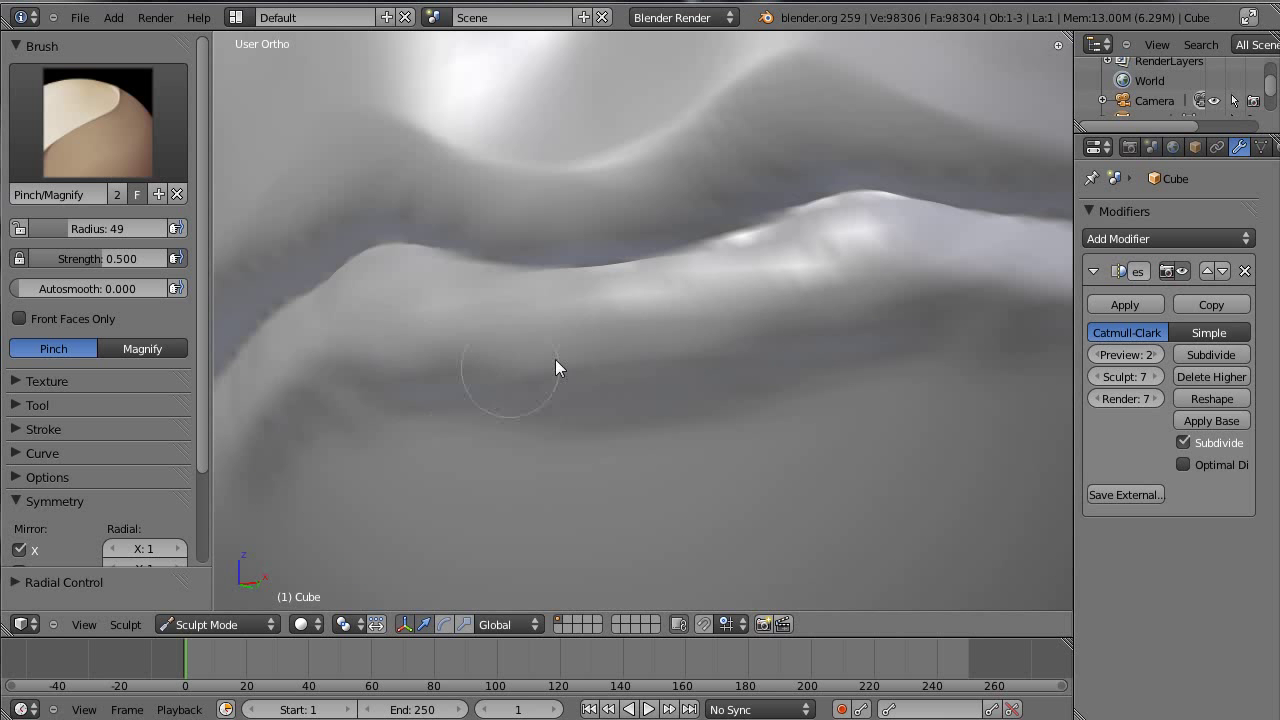
{"action": "middle_click_drag", "start_coordinate": [857, 306], "coordinate": [677, 363]}
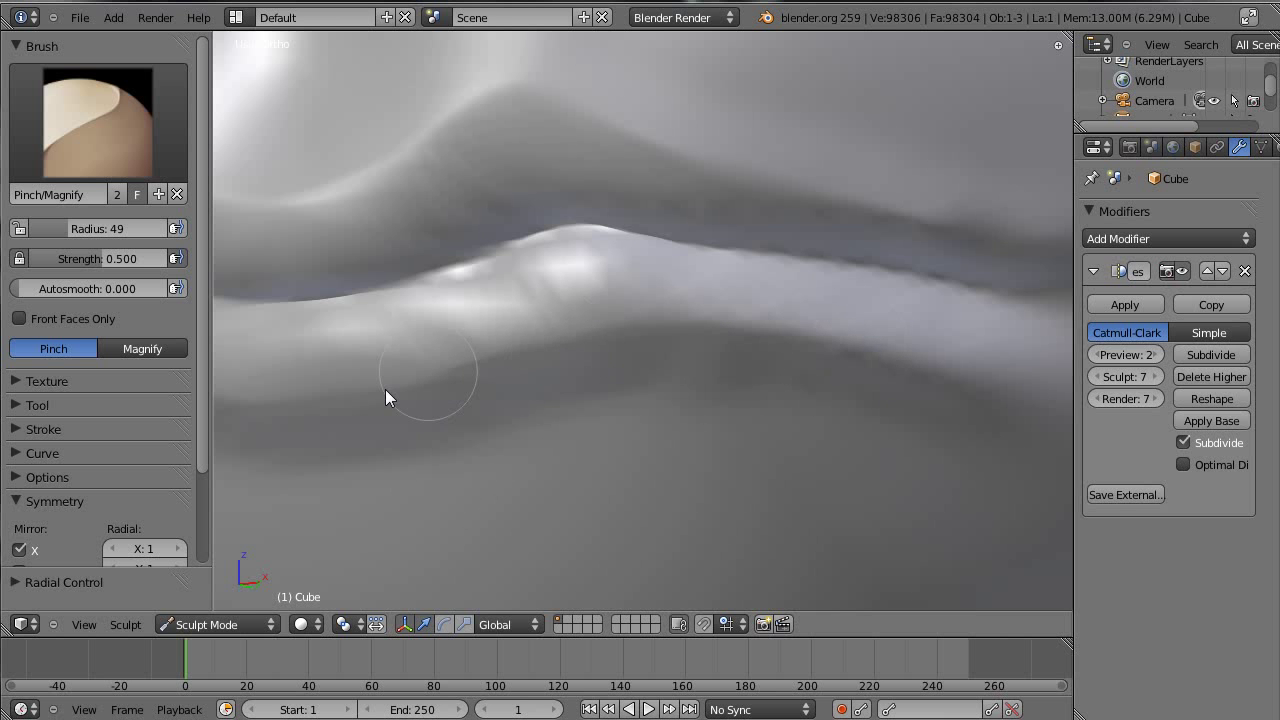
{"action": "middle_click_drag", "start_coordinate": [354, 403], "coordinate": [1128, 214]}
{"action": "scroll", "coordinate": [777, 289], "scroll_direction": "up", "scroll_amount": 3}
{"action": "middle_click_drag", "start_coordinate": [828, 208], "coordinate": [671, 277]}
{"action": "scroll", "coordinate": [510, 375], "scroll_direction": "up", "scroll_amount": 2}
{"action": "scroll", "coordinate": [503, 375], "scroll_direction": "up", "scroll_amount": 1}
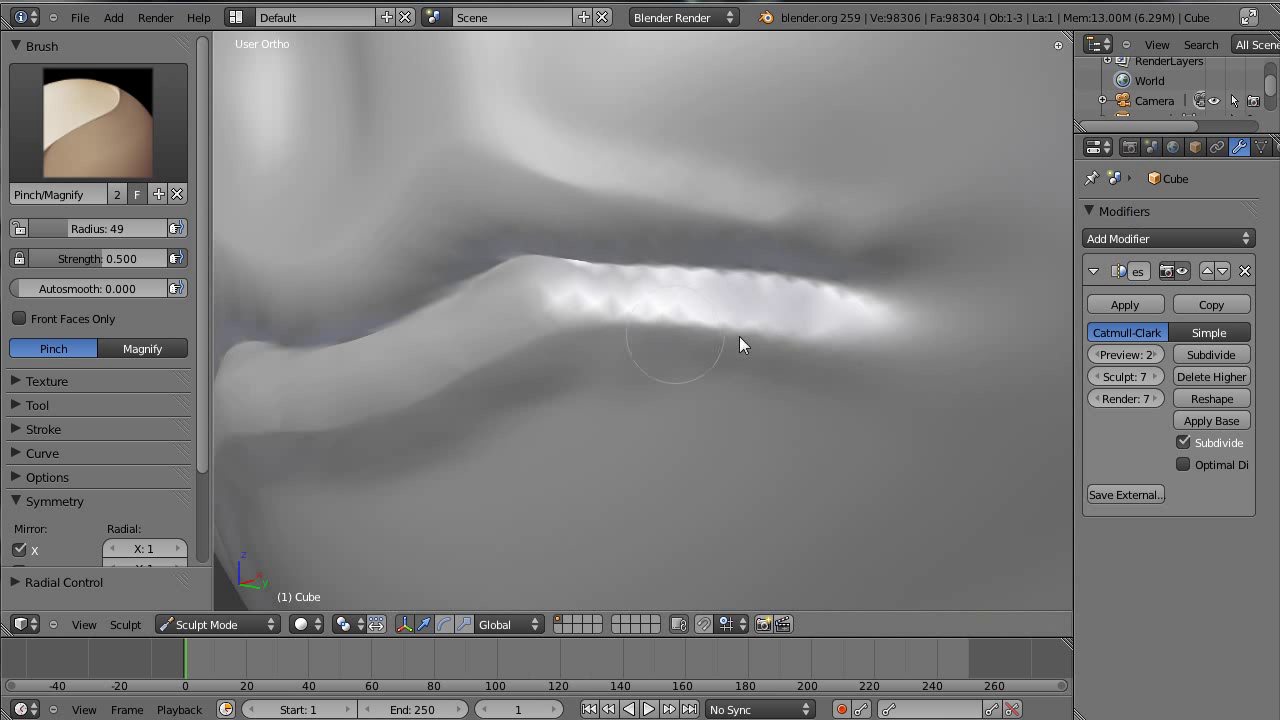
{"action": "scroll", "coordinate": [849, 317], "scroll_direction": "down", "scroll_amount": 2}
{"action": "mouse_move", "coordinate": [849, 317]}
{"action": "middle_mouse_down"}
{"action": "mouse_move", "coordinate": [494, 354]}
{"action": "mouse_move", "coordinate": [871, 337]}
{"action": "mouse_move", "coordinate": [649, 337]}
{"action": "mouse_move", "coordinate": [852, 243]}
{"action": "middle_mouse_up"}
{"action": "scroll", "coordinate": [775, 291], "scroll_direction": "up", "scroll_amount": 2}
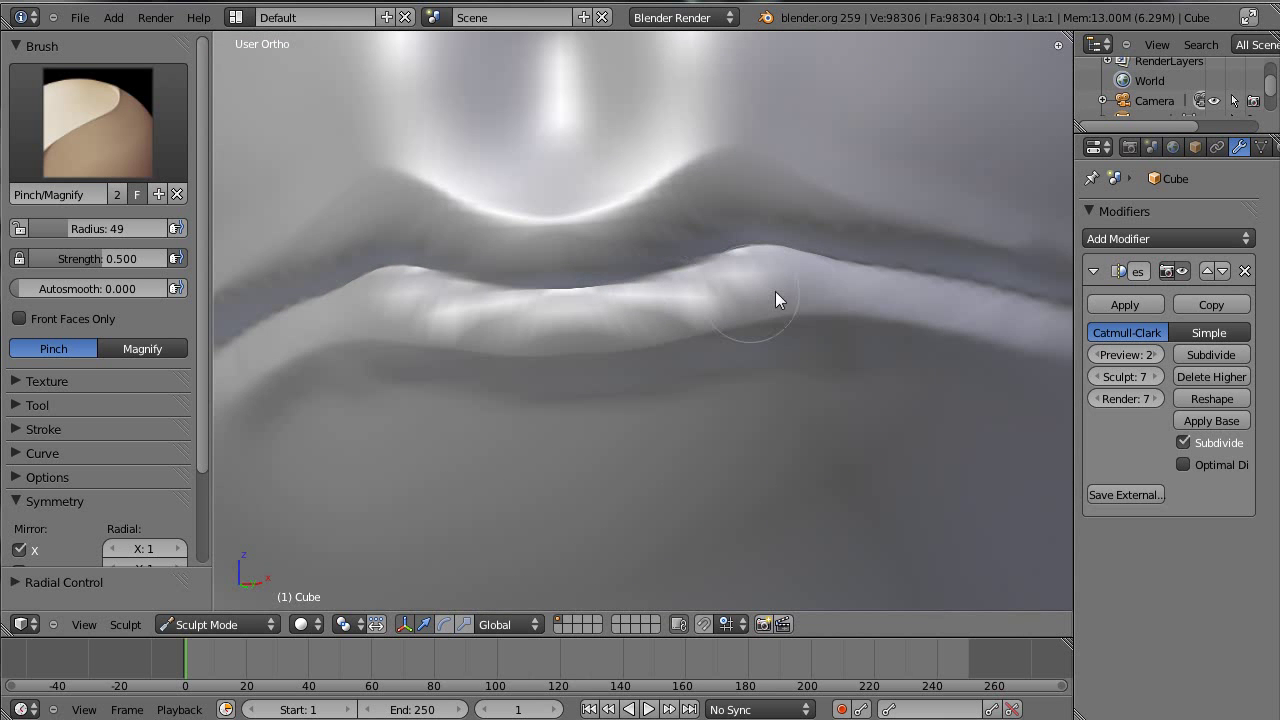
Switch to the Grab brush with radius 78 and pull down the lower lip's top edge and the upper lip's peak
{"action": "key", "text": "g"}
{"action": "scroll", "coordinate": [671, 253], "scroll_direction": "up", "scroll_amount": 2}
{"action": "key", "text": "f"}
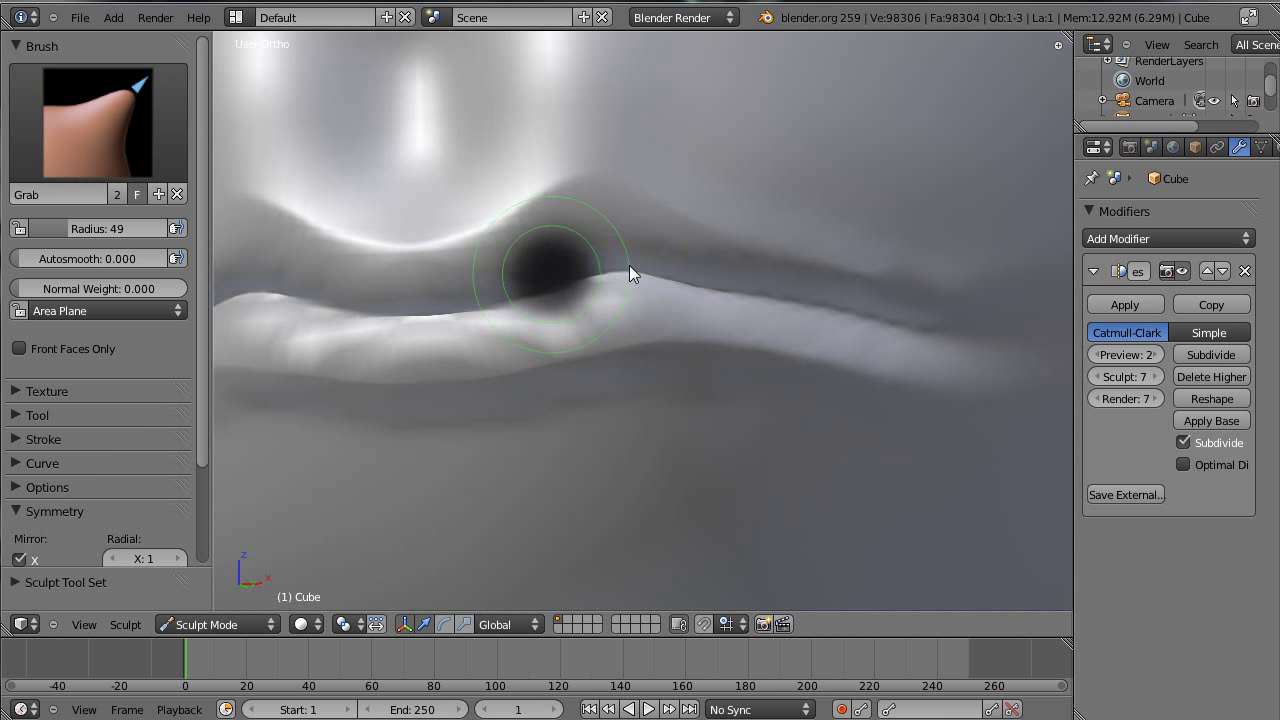
{"action": "left_click", "coordinate": [629, 271]}
{"action": "scroll", "coordinate": [658, 291], "scroll_direction": "up", "scroll_amount": 2}
{"action": "scroll", "coordinate": [605, 280], "scroll_direction": "down", "scroll_amount": 1}
{"action": "mouse_move", "coordinate": [605, 274]}
{"action": "left_mouse_down"}
{"action": "mouse_move", "coordinate": [604, 288]}
{"action": "mouse_move", "coordinate": [649, 289]}
{"action": "mouse_move", "coordinate": [599, 288]}
{"action": "left_mouse_up"}
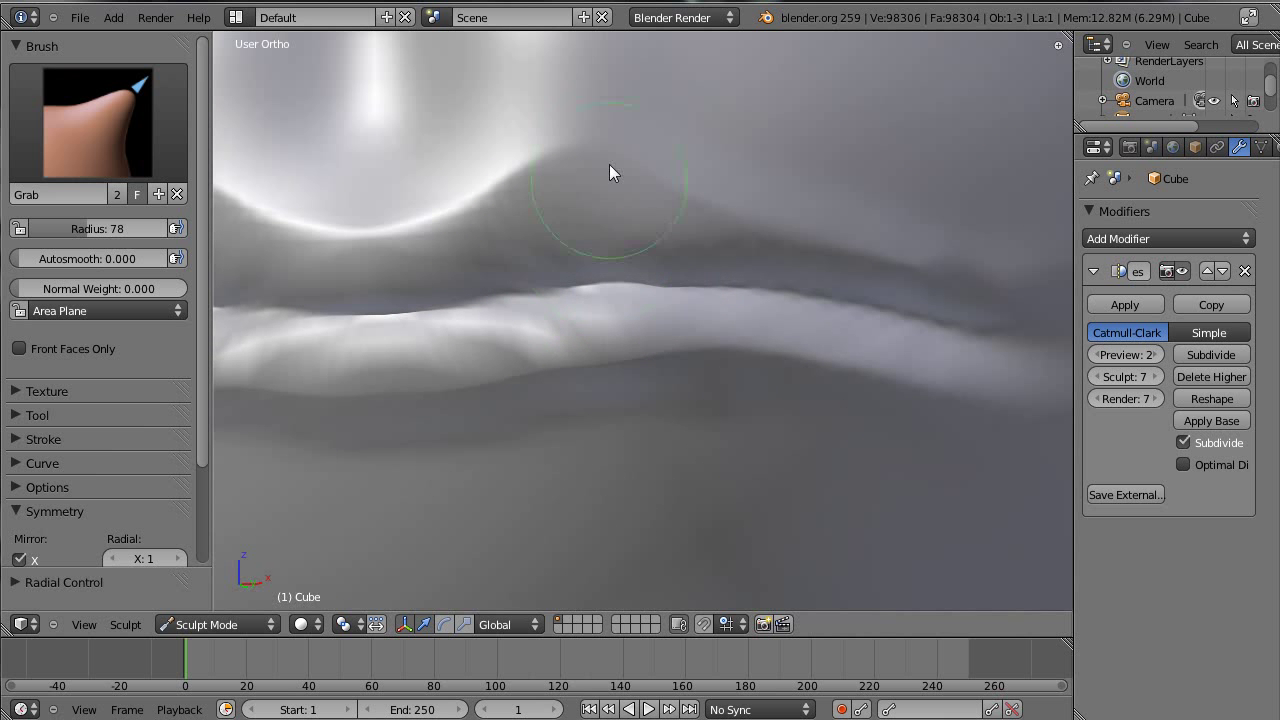
{"action": "mouse_move", "coordinate": [609, 164]}
{"action": "left_mouse_down"}
{"action": "mouse_move", "coordinate": [539, 162]}
{"action": "mouse_move", "coordinate": [563, 166]}
{"action": "left_mouse_up"}
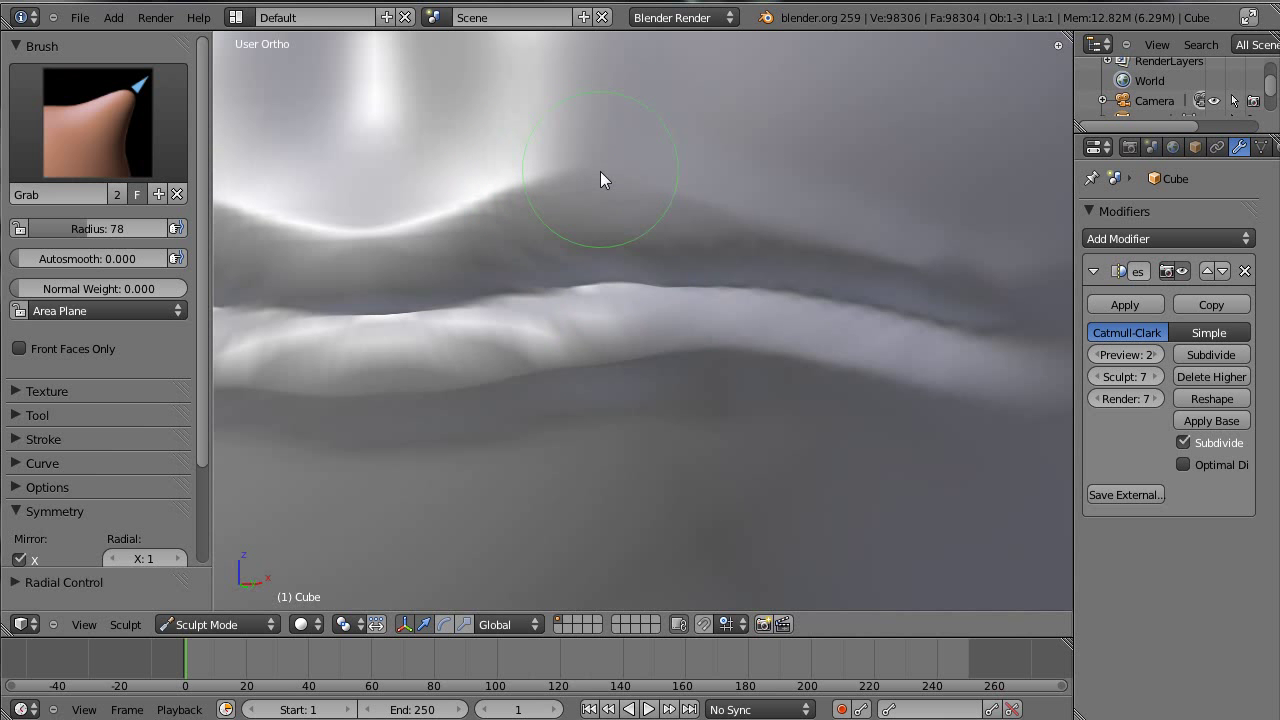
{"action": "scroll", "coordinate": [643, 305], "scroll_direction": "down", "scroll_amount": 4}
{"action": "scroll", "coordinate": [645, 350], "scroll_direction": "up", "scroll_amount": 5}
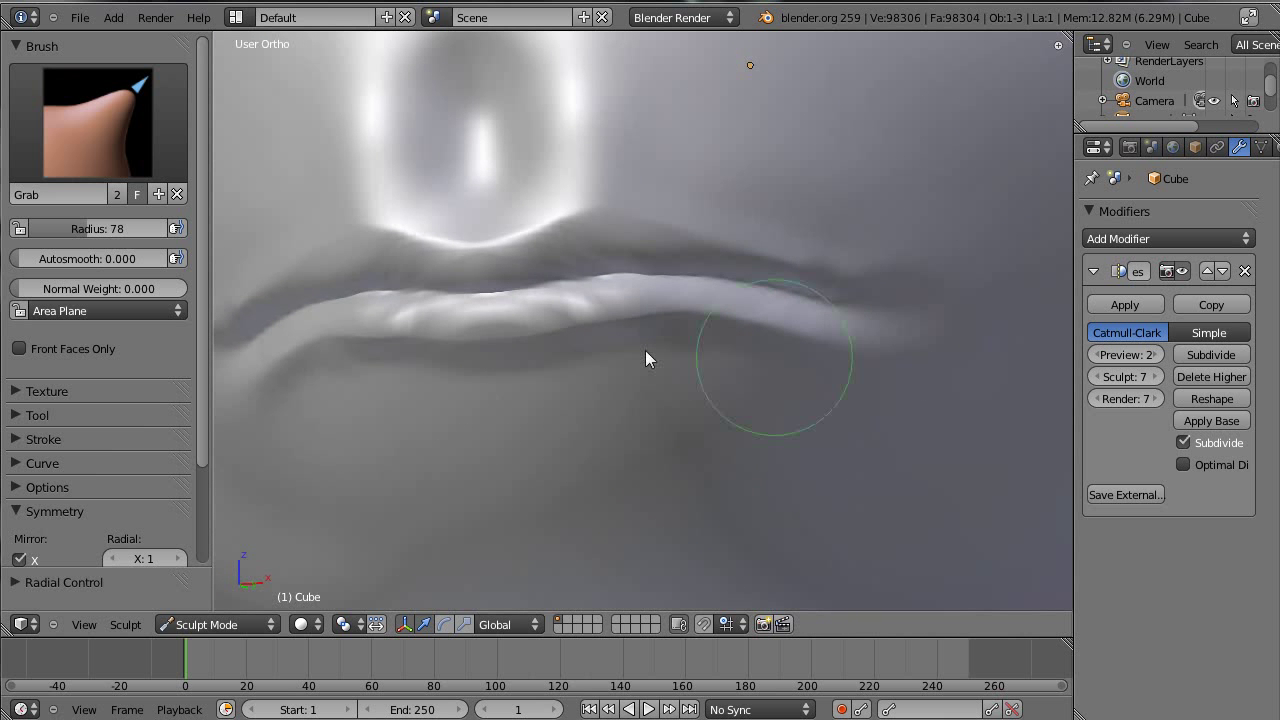
Pull the lower lip's bottom edge downward with the Grab brush and adjust the area beside the mouth corner
{"action": "mouse_move", "coordinate": [477, 371]}
{"action": "left_mouse_down"}
{"action": "mouse_move", "coordinate": [479, 388]}
{"action": "mouse_move", "coordinate": [569, 374]}
{"action": "left_mouse_up"}
{"action": "mouse_move", "coordinate": [679, 343]}
{"action": "left_mouse_down"}
{"action": "mouse_move", "coordinate": [689, 349]}
{"action": "mouse_move", "coordinate": [561, 358]}
{"action": "mouse_move", "coordinate": [583, 346]}
{"action": "left_mouse_up"}
{"action": "scroll", "coordinate": [889, 321], "scroll_direction": "down", "scroll_amount": 1}
{"action": "scroll", "coordinate": [880, 360], "scroll_direction": "down", "scroll_amount": 1}
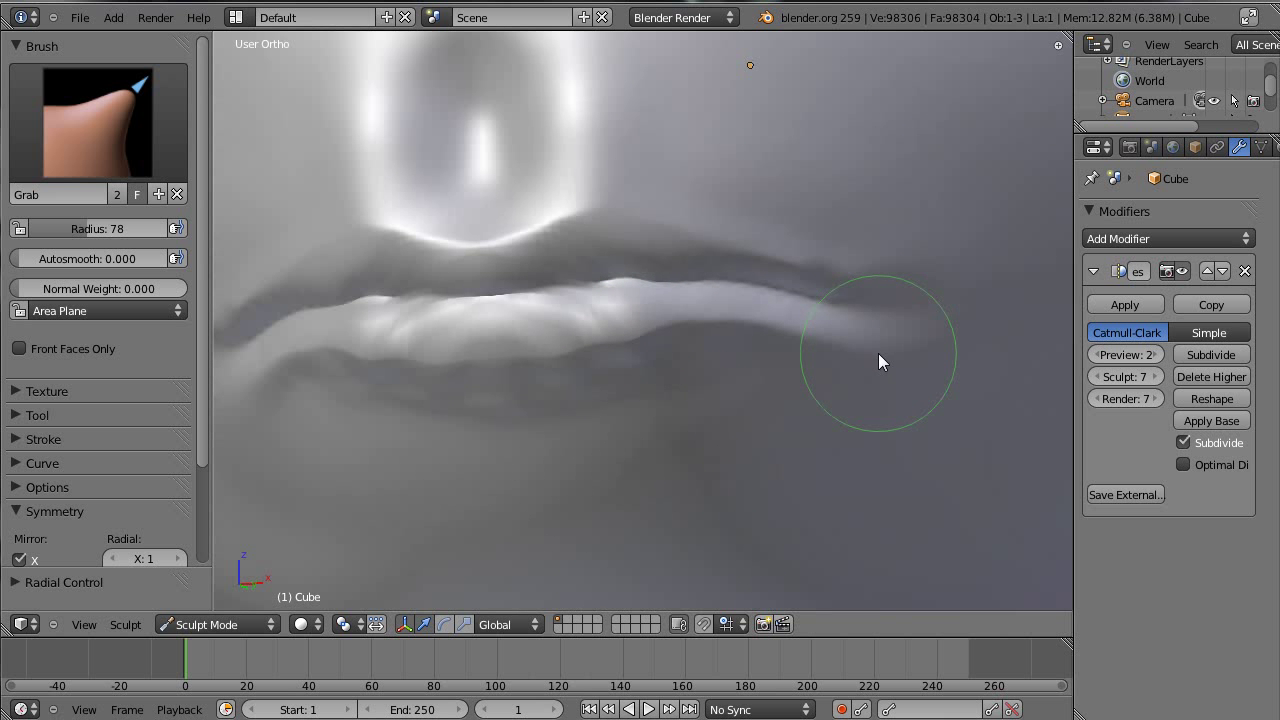
{"action": "middle_click_drag", "start_coordinate": [880, 360], "coordinate": [786, 380]}
{"action": "mouse_move", "coordinate": [614, 405]}
{"action": "left_mouse_down"}
{"action": "mouse_move", "coordinate": [580, 406]}
{"action": "mouse_move", "coordinate": [590, 395]}
{"action": "mouse_move", "coordinate": [697, 447]}
{"action": "mouse_move", "coordinate": [885, 445]}
{"action": "left_mouse_up"}
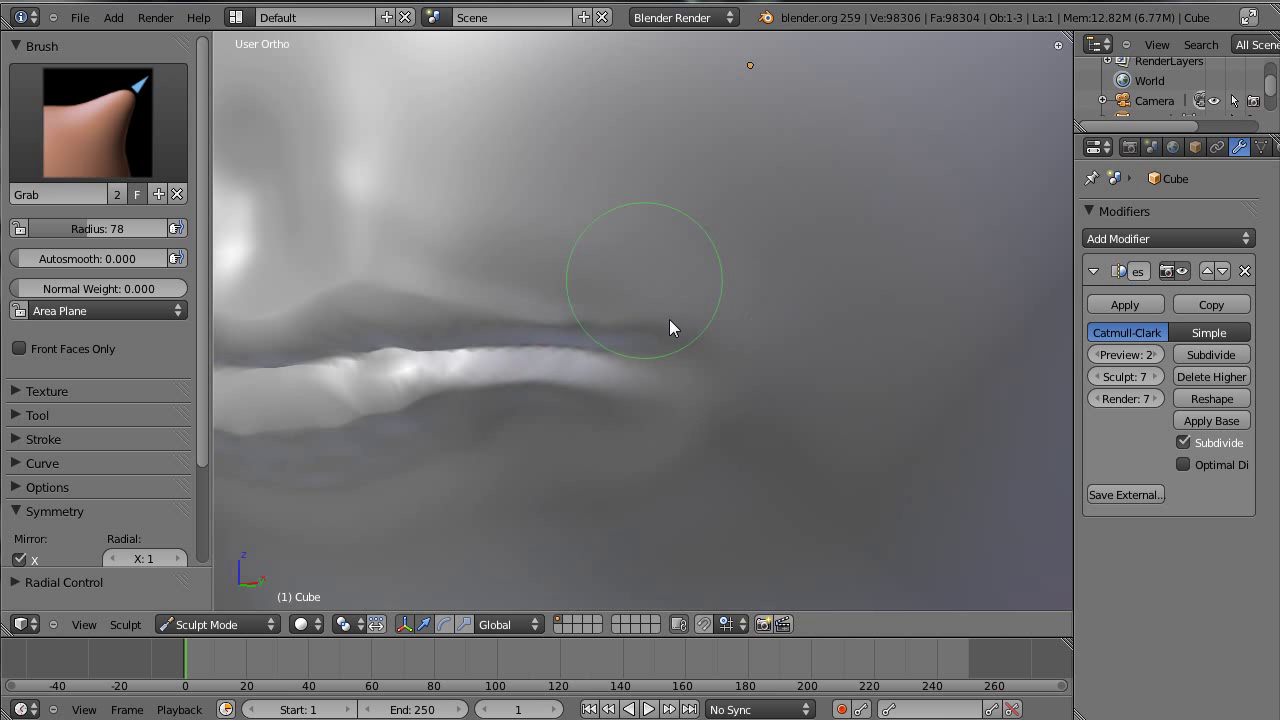
Shape the area around the mouth corner with the Clay brush, lowering its strength to 0.250
{"action": "key", "text": "c"}
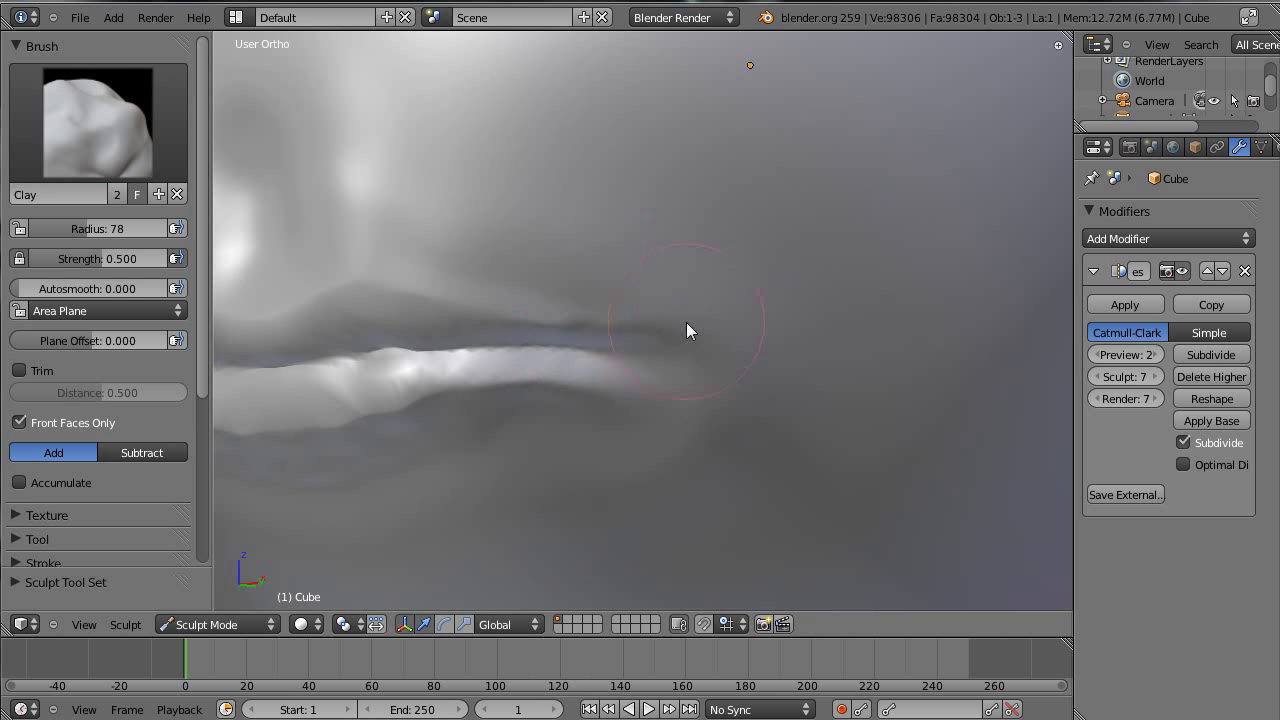
{"action": "mouse_move", "coordinate": [697, 420]}
{"action": "left_mouse_down"}
{"action": "mouse_move", "coordinate": [674, 298]}
{"action": "mouse_move", "coordinate": [758, 378]}
{"action": "left_mouse_up"}
{"action": "key", "text": "f"}
{"action": "left_click", "coordinate": [828, 289]}
{"action": "key", "text": "shift+f"}
{"action": "left_click", "coordinate": [869, 295]}
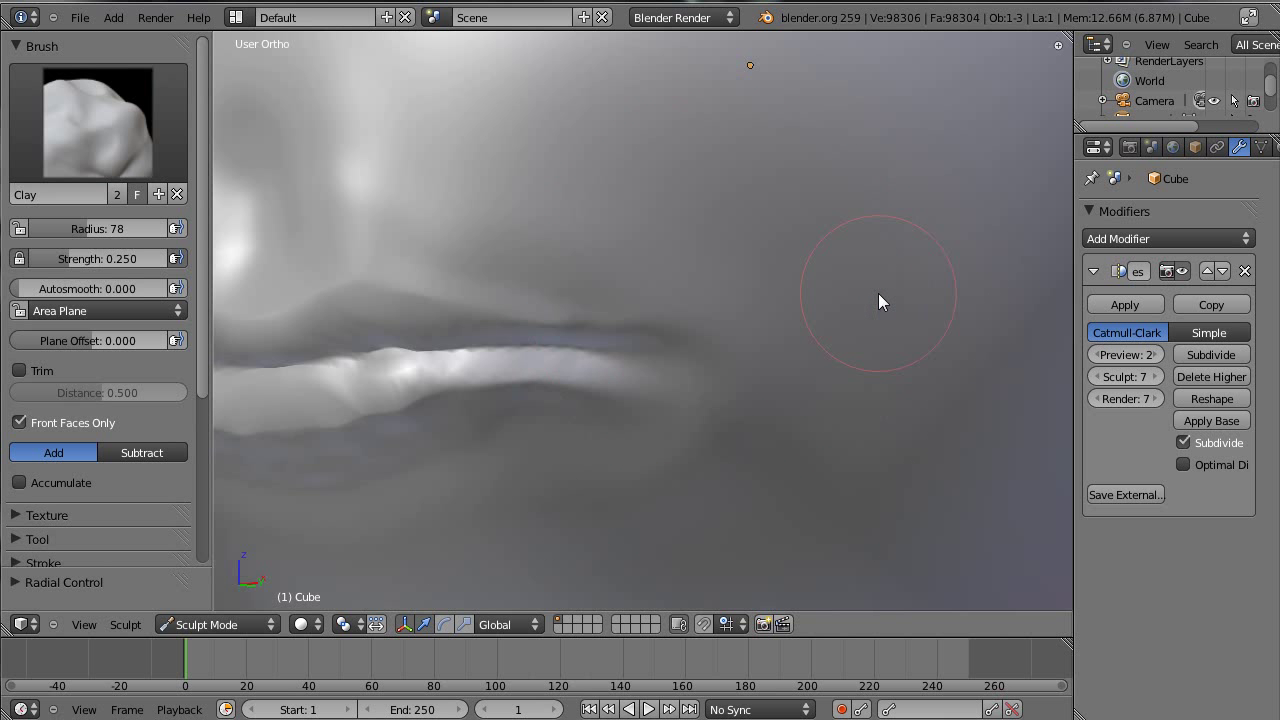
{"action": "mouse_move", "coordinate": [651, 424]}
{"action": "left_mouse_down"}
{"action": "mouse_move", "coordinate": [611, 271]}
{"action": "mouse_move", "coordinate": [610, 391]}
{"action": "mouse_move", "coordinate": [630, 340]}
{"action": "mouse_move", "coordinate": [580, 289]}
{"action": "mouse_move", "coordinate": [612, 342]}
{"action": "left_mouse_up"}
{"action": "scroll", "coordinate": [612, 342], "scroll_direction": "down", "scroll_amount": 3}
{"action": "mouse_move", "coordinate": [672, 332]}
{"action": "middle_mouse_down"}
{"action": "mouse_move", "coordinate": [785, 314]}
{"action": "mouse_move", "coordinate": [693, 318]}
{"action": "middle_mouse_up"}
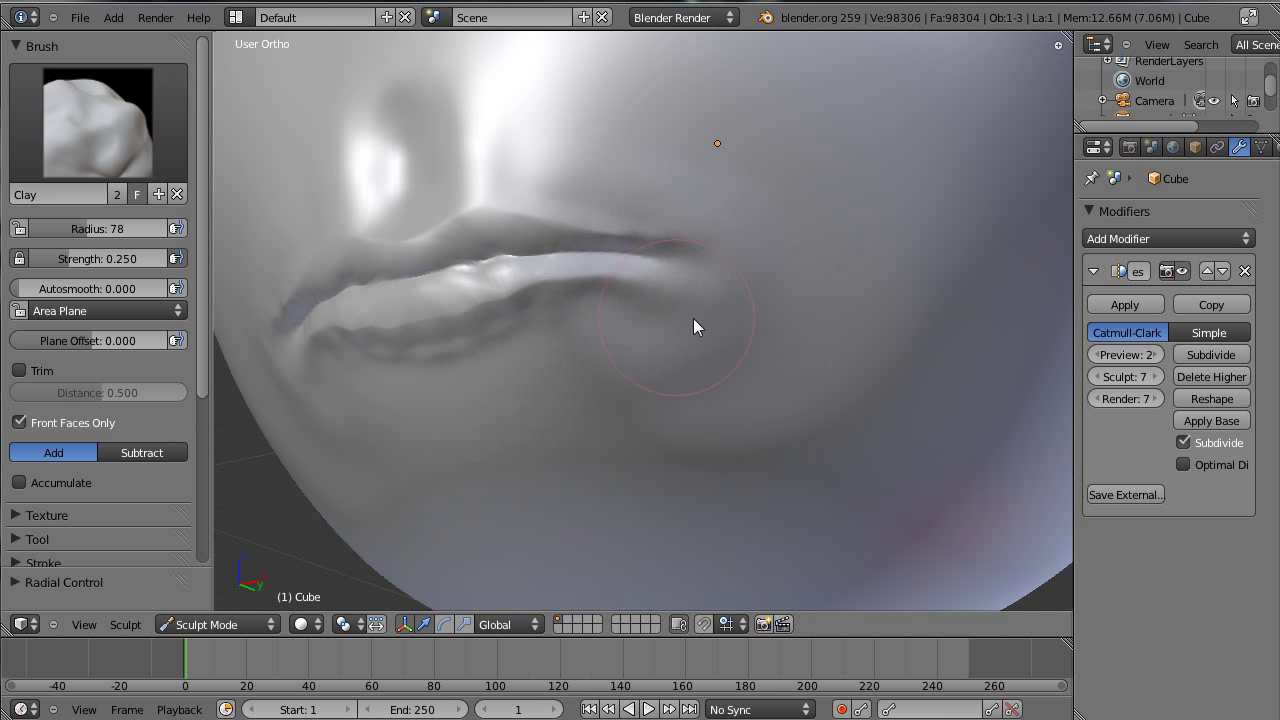
{"action": "scroll", "coordinate": [663, 206], "scroll_direction": "down", "scroll_amount": 4}
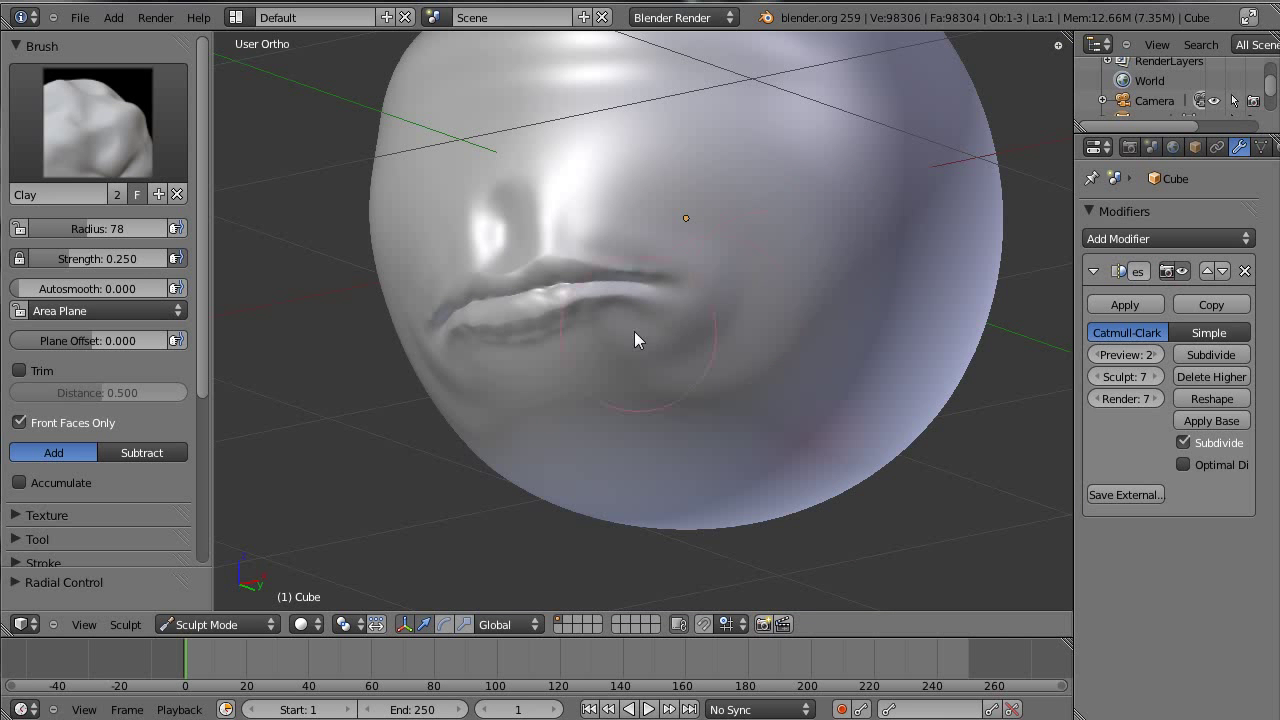
{"action": "scroll", "coordinate": [716, 280], "scroll_direction": "up", "scroll_amount": 4}
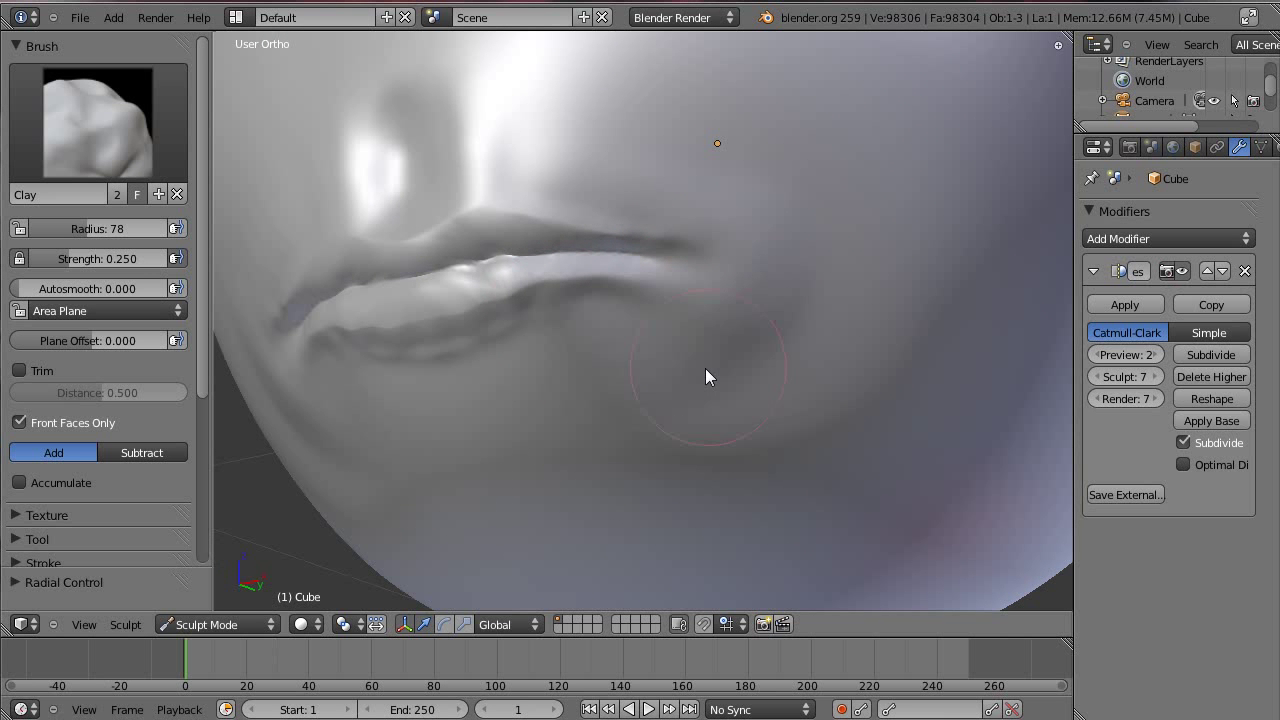
Even out the lower lip's bottom contour with the Grab brush, pulling its middle slightly downward
{"action": "mouse_move", "coordinate": [548, 338]}
{"action": "middle_mouse_down"}
{"action": "mouse_move", "coordinate": [588, 324]}
{"action": "mouse_move", "coordinate": [697, 337]}
{"action": "middle_mouse_up"}
{"action": "scroll", "coordinate": [750, 320], "scroll_direction": "up", "scroll_amount": 4}
{"action": "mouse_move", "coordinate": [899, 331]}
{"action": "middle_mouse_down"}
{"action": "mouse_move", "coordinate": [857, 398]}
{"action": "mouse_move", "coordinate": [806, 347]}
{"action": "middle_mouse_up"}
{"action": "mouse_move", "coordinate": [494, 388]}
{"action": "middle_mouse_down"}
{"action": "mouse_move", "coordinate": [754, 351]}
{"action": "mouse_move", "coordinate": [783, 371]}
{"action": "mouse_move", "coordinate": [863, 346]}
{"action": "mouse_move", "coordinate": [842, 360]}
{"action": "mouse_move", "coordinate": [861, 333]}
{"action": "middle_mouse_up"}
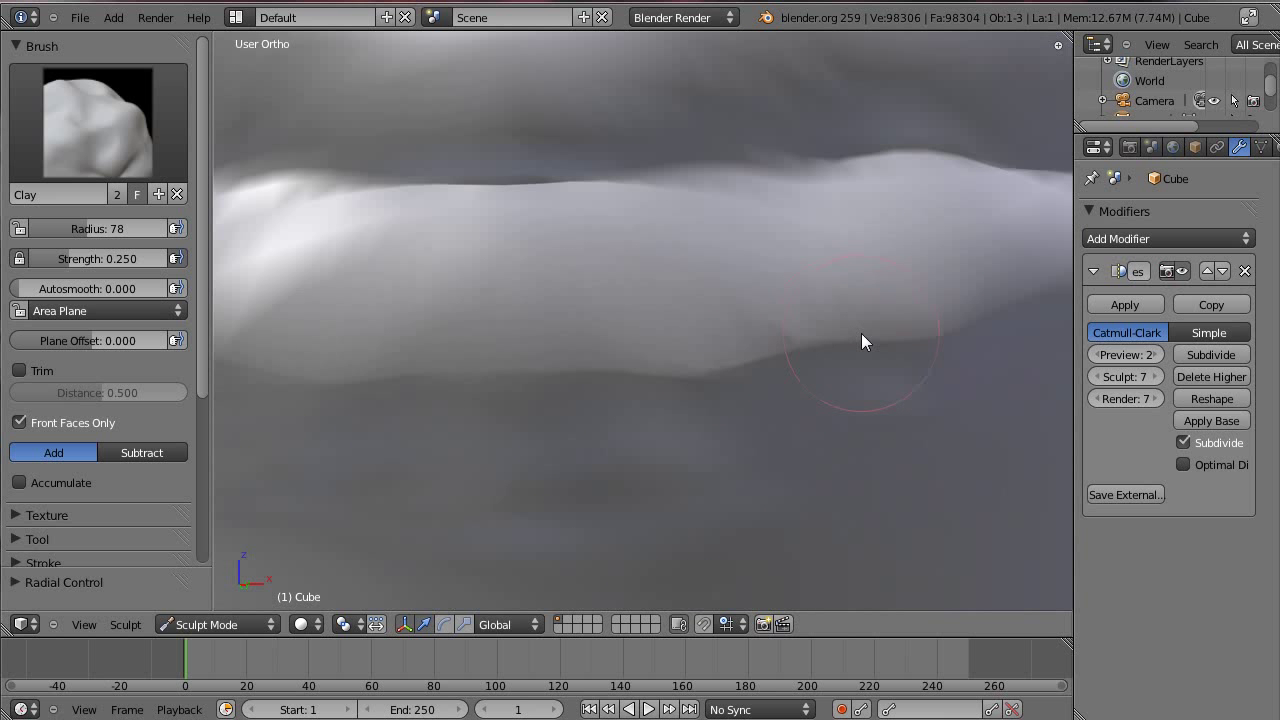
{"action": "key", "text": "g"}
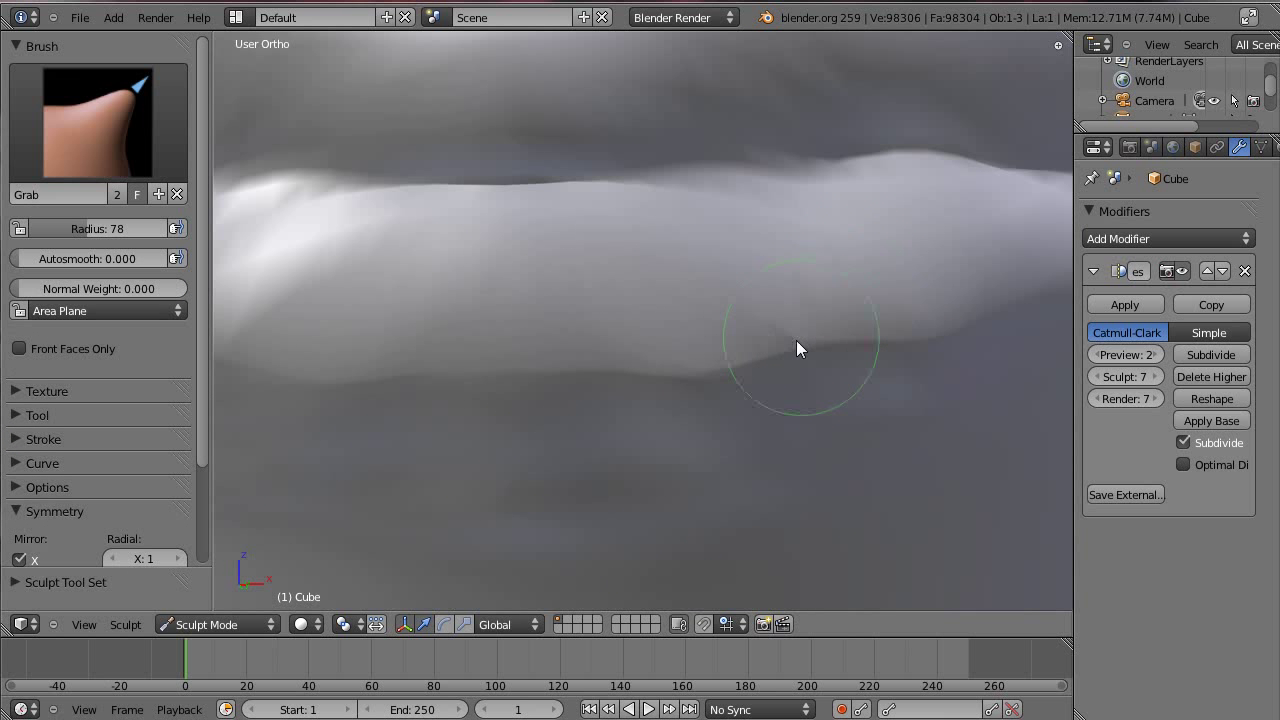
{"action": "mouse_move", "coordinate": [800, 363]}
{"action": "left_mouse_down"}
{"action": "mouse_move", "coordinate": [929, 346]}
{"action": "mouse_move", "coordinate": [930, 322]}
{"action": "left_mouse_up"}
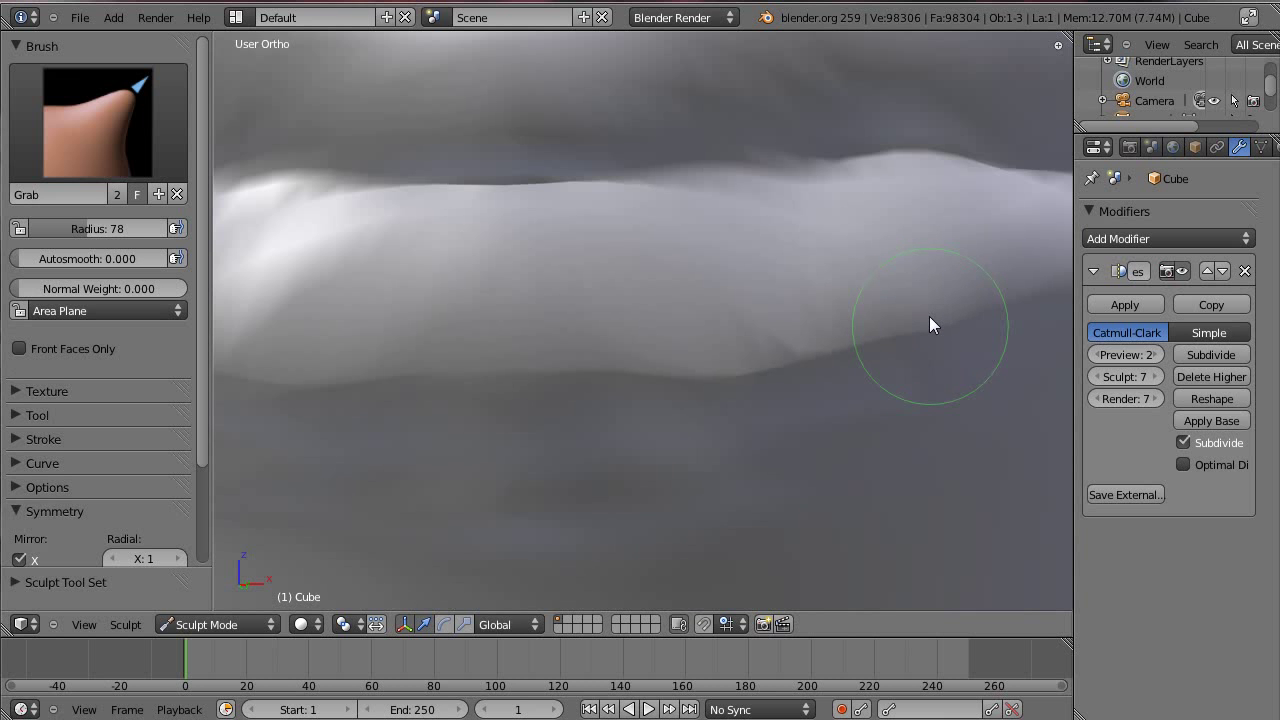
{"action": "left_click_drag", "start_coordinate": [590, 374], "coordinate": [590, 391]}
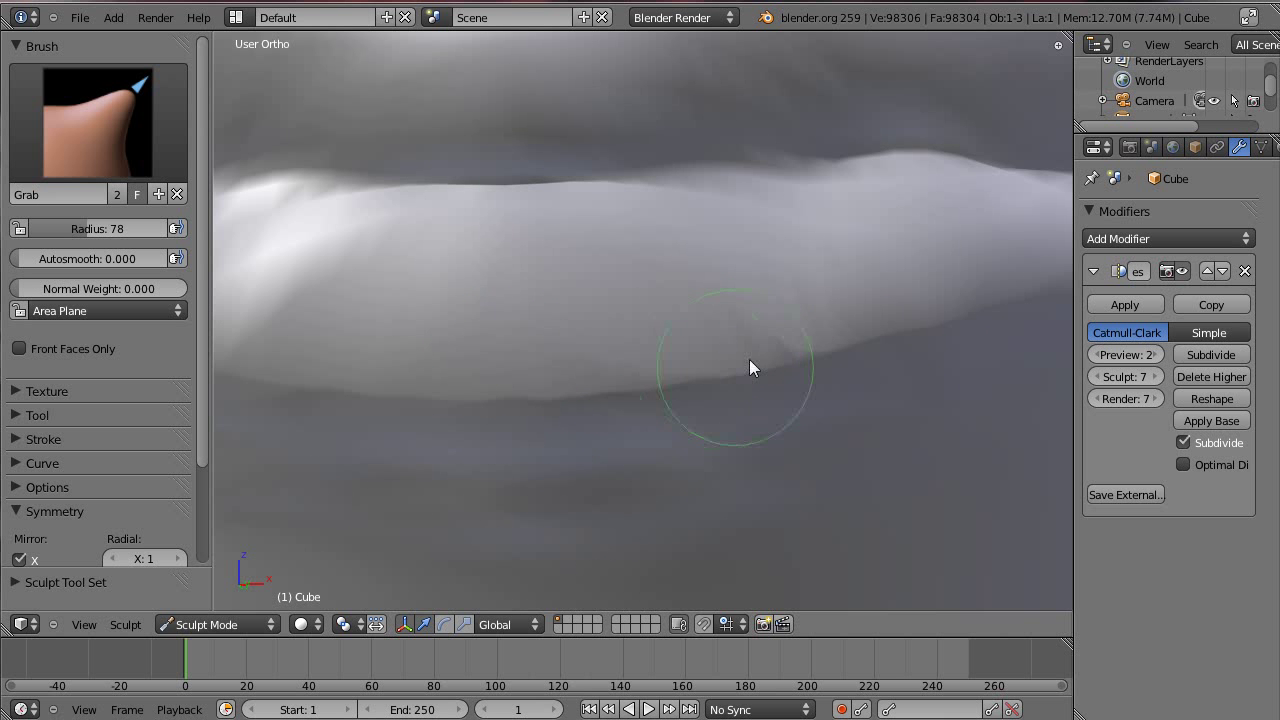
Enlarge the Grab brush radius to 174 and pull the lips upward and outward in the side profile
{"action": "scroll", "coordinate": [752, 359], "scroll_direction": "down", "scroll_amount": 9}
{"action": "mouse_move", "coordinate": [833, 335]}
{"action": "middle_mouse_down"}
{"action": "mouse_move", "coordinate": [693, 364]}
{"action": "mouse_move", "coordinate": [795, 354]}
{"action": "mouse_move", "coordinate": [614, 343]}
{"action": "mouse_move", "coordinate": [734, 380]}
{"action": "mouse_move", "coordinate": [728, 355]}
{"action": "mouse_move", "coordinate": [668, 371]}
{"action": "middle_mouse_up"}
{"action": "left_click_drag", "start_coordinate": [665, 352], "coordinate": [658, 352]}
{"action": "key", "text": "ctrl+z"}
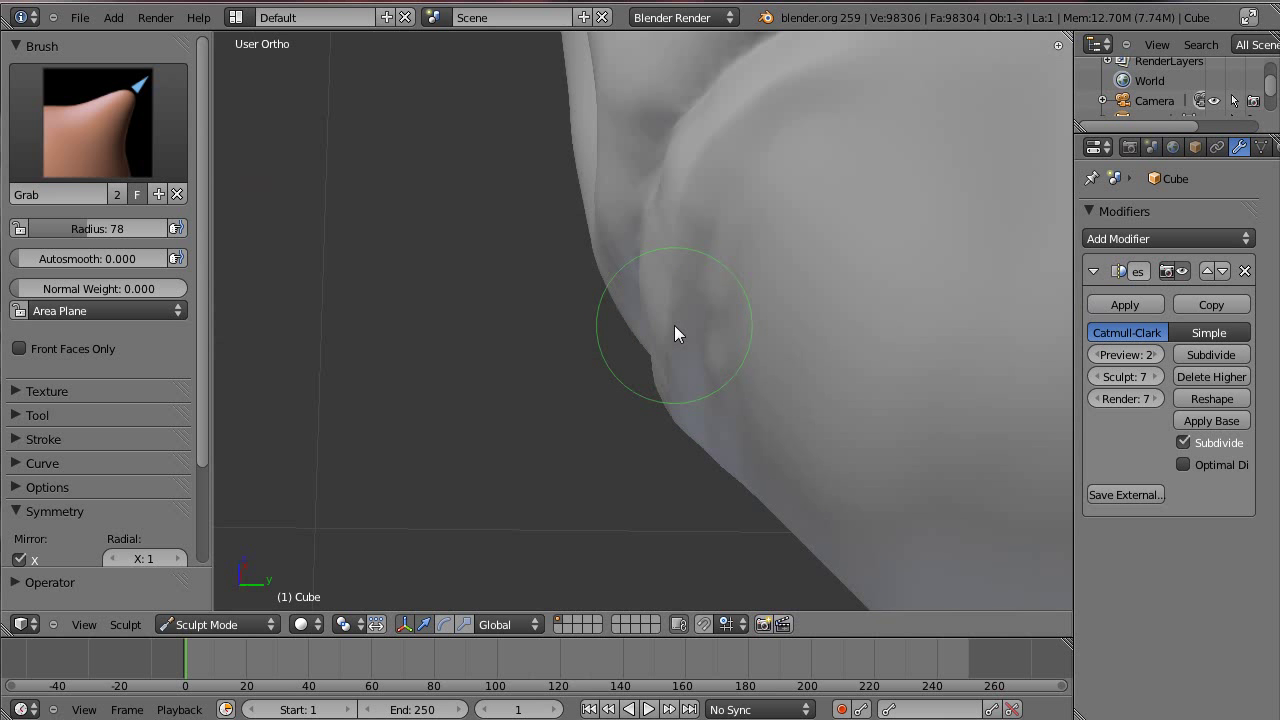
{"action": "key", "text": "f"}
{"action": "left_click", "coordinate": [755, 250]}
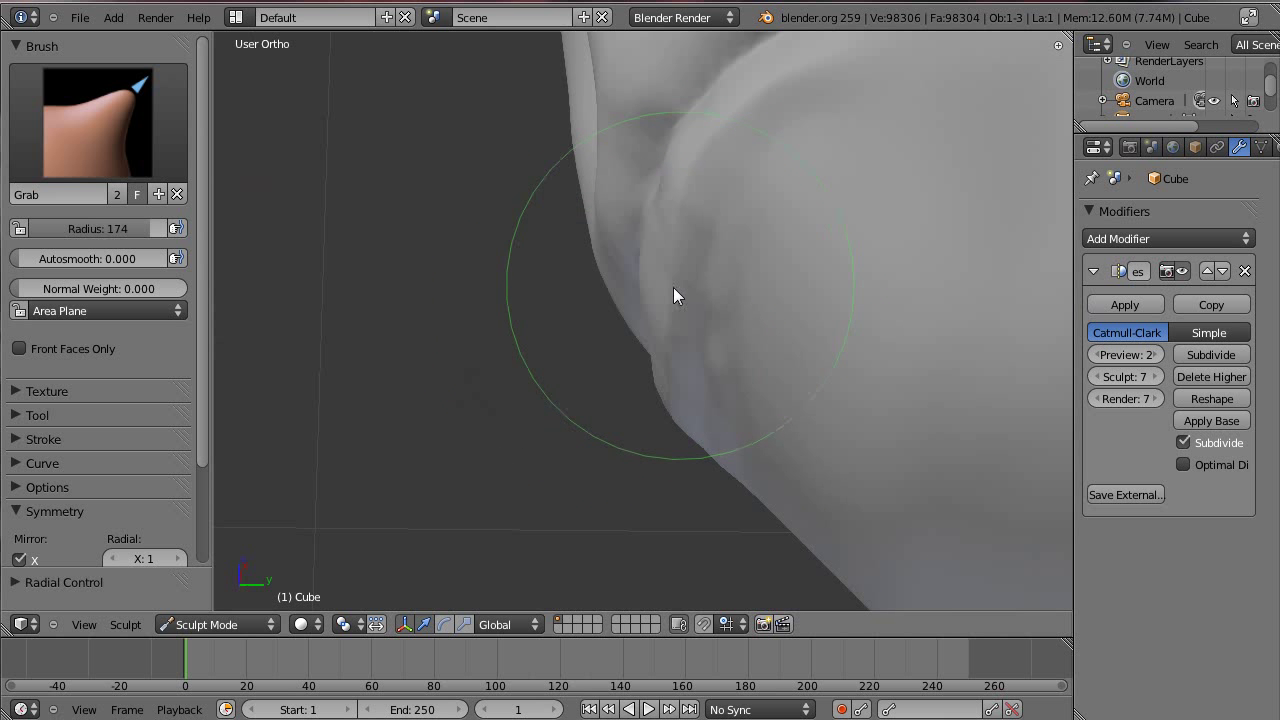
{"action": "mouse_move", "coordinate": [673, 287]}
{"action": "left_mouse_down"}
{"action": "mouse_move", "coordinate": [651, 295]}
{"action": "mouse_move", "coordinate": [679, 234]}
{"action": "left_mouse_up"}
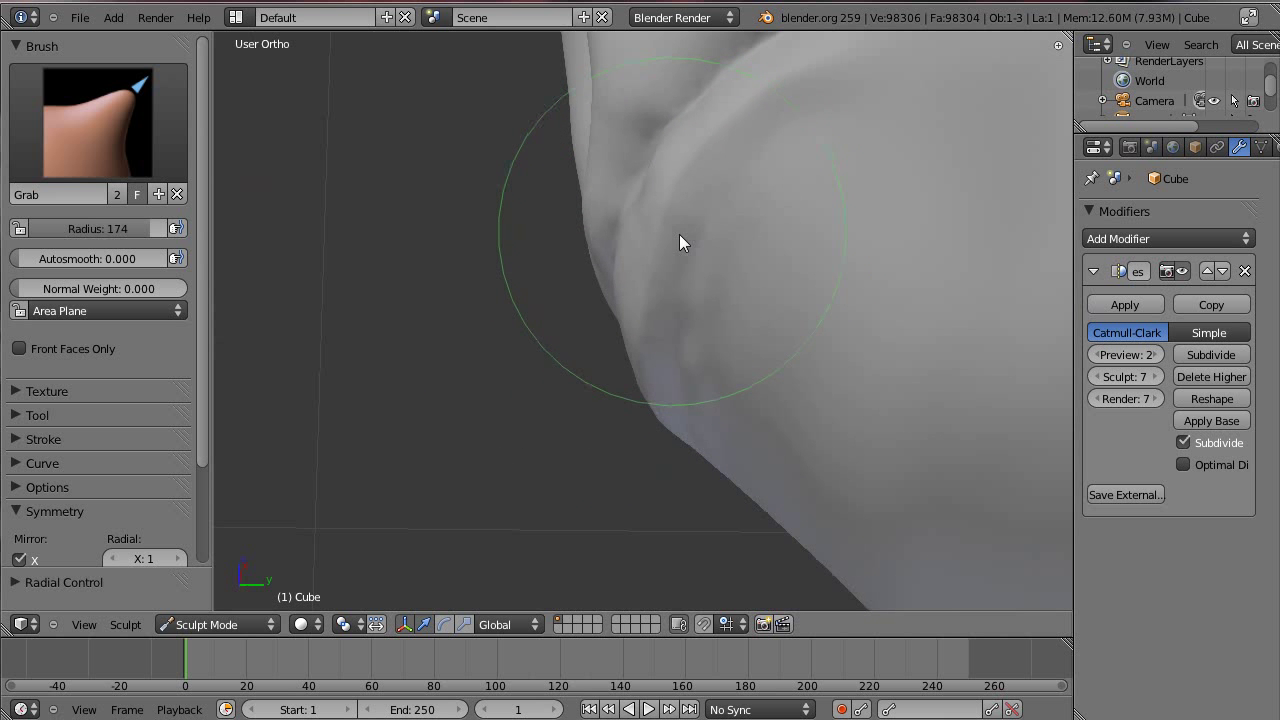
Examine the mouth's shape on the whole face from the front and at an angle
{"action": "mouse_move", "coordinate": [679, 234]}
{"action": "middle_mouse_down"}
{"action": "mouse_move", "coordinate": [720, 300]}
{"action": "mouse_move", "coordinate": [920, 251]}
{"action": "mouse_move", "coordinate": [486, 334]}
{"action": "mouse_move", "coordinate": [823, 346]}
{"action": "mouse_move", "coordinate": [666, 349]}
{"action": "mouse_move", "coordinate": [674, 323]}
{"action": "mouse_move", "coordinate": [765, 262]}
{"action": "mouse_move", "coordinate": [609, 320]}
{"action": "mouse_move", "coordinate": [1009, 209]}
{"action": "mouse_move", "coordinate": [765, 234]}
{"action": "mouse_move", "coordinate": [771, 257]}
{"action": "mouse_move", "coordinate": [871, 209]}
{"action": "mouse_move", "coordinate": [845, 383]}
{"action": "mouse_move", "coordinate": [729, 371]}
{"action": "mouse_move", "coordinate": [771, 340]}
{"action": "mouse_move", "coordinate": [651, 400]}
{"action": "mouse_move", "coordinate": [853, 385]}
{"action": "middle_mouse_up"}
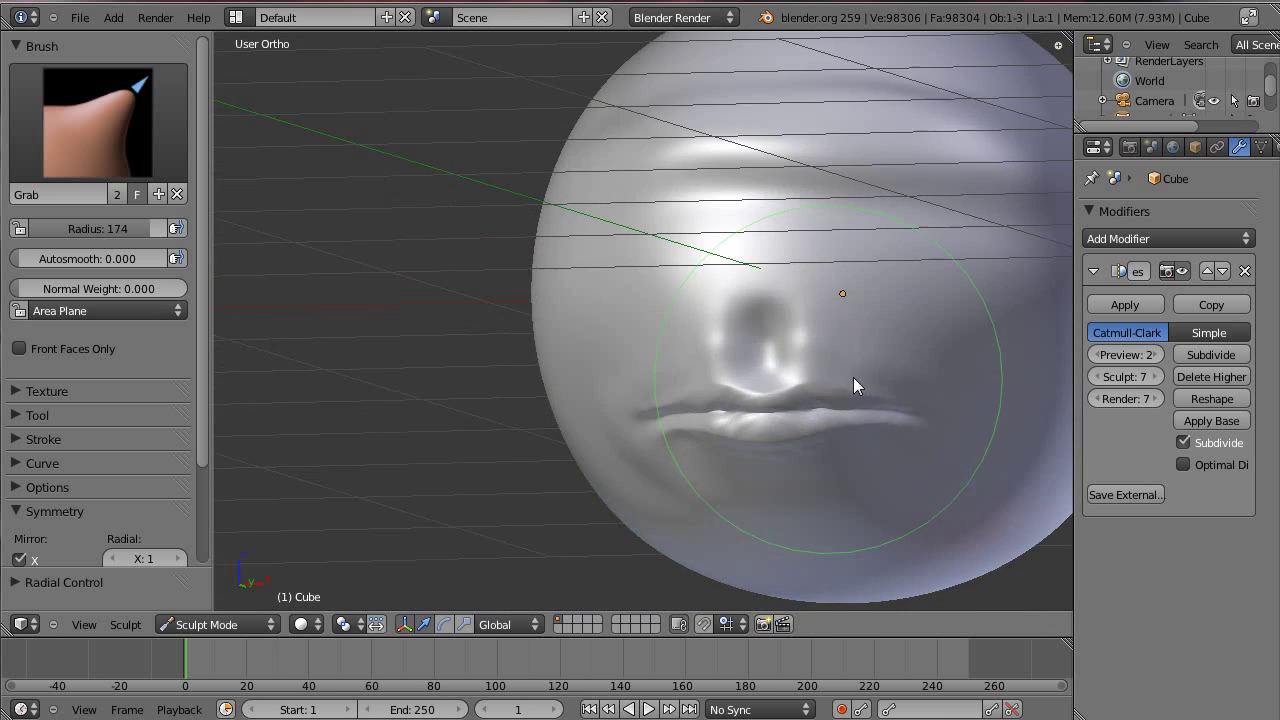
{"action": "scroll", "coordinate": [853, 377], "scroll_direction": "up", "scroll_amount": 4}
{"action": "middle_click_drag", "start_coordinate": [871, 334], "coordinate": [548, 277], "text": "shift"}
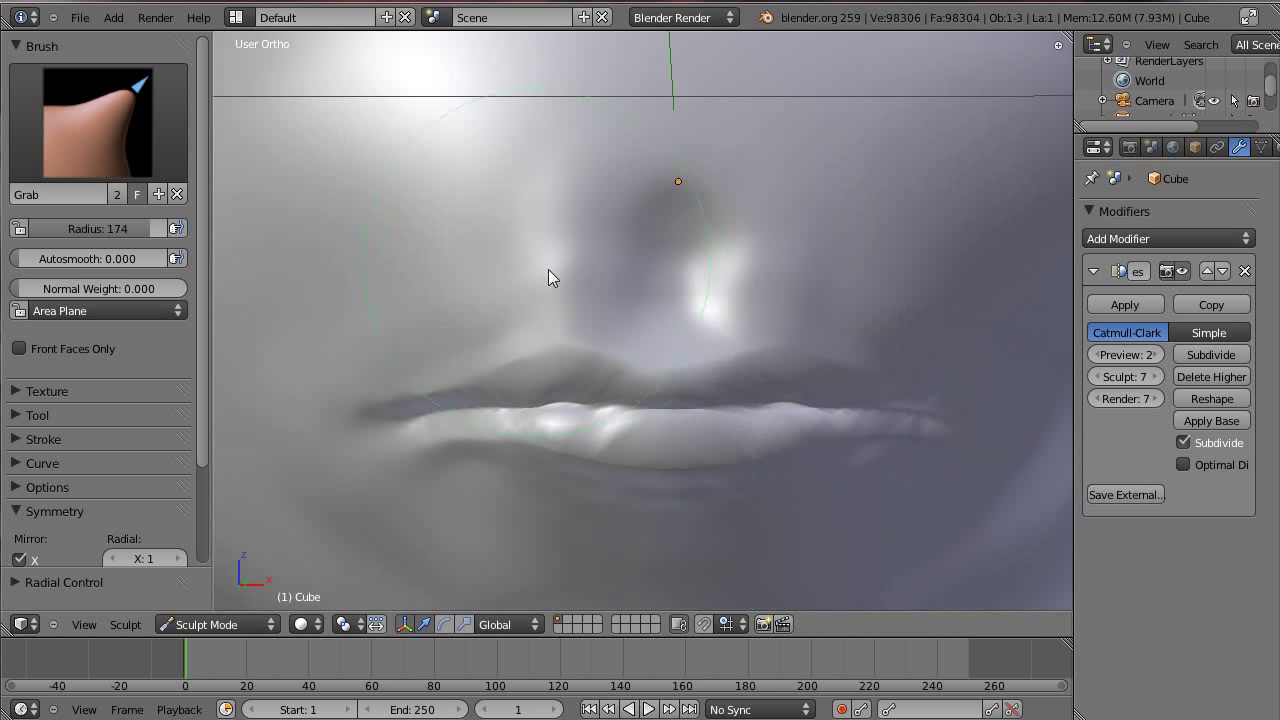
{"action": "scroll", "coordinate": [822, 343], "scroll_direction": "down", "scroll_amount": 6}
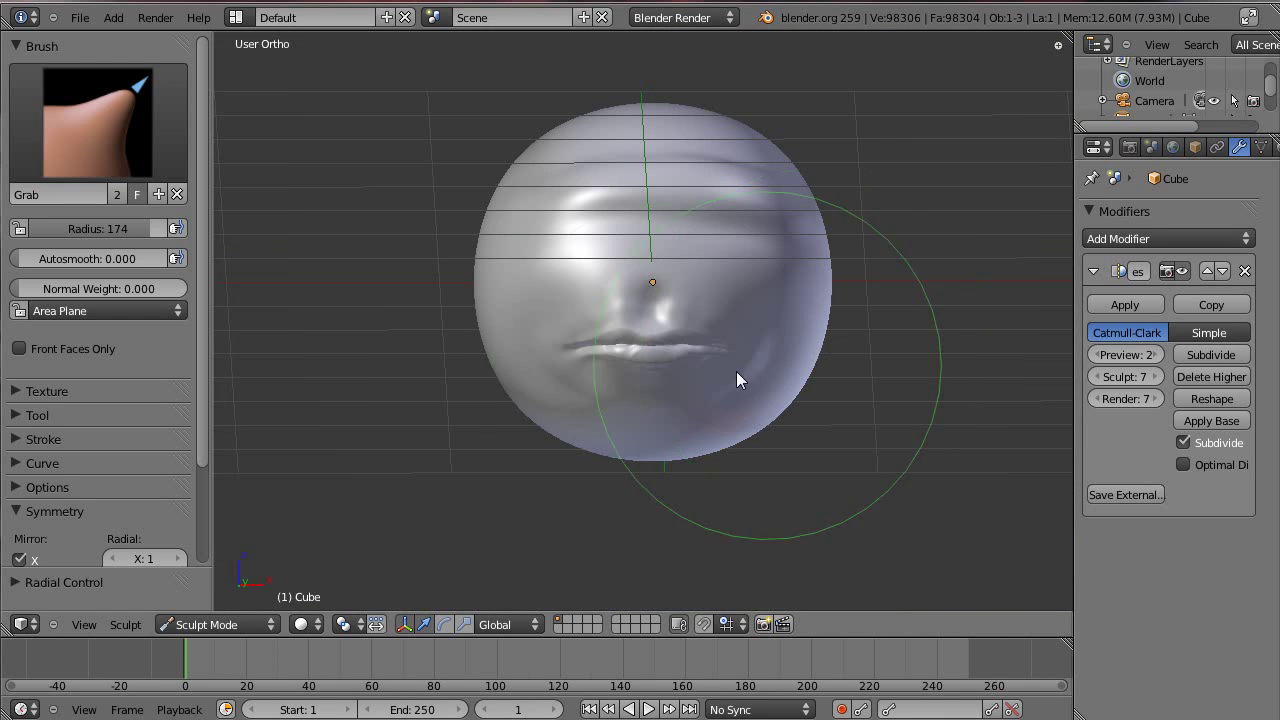
{"action": "scroll", "coordinate": [609, 435], "scroll_direction": "up", "scroll_amount": 6}
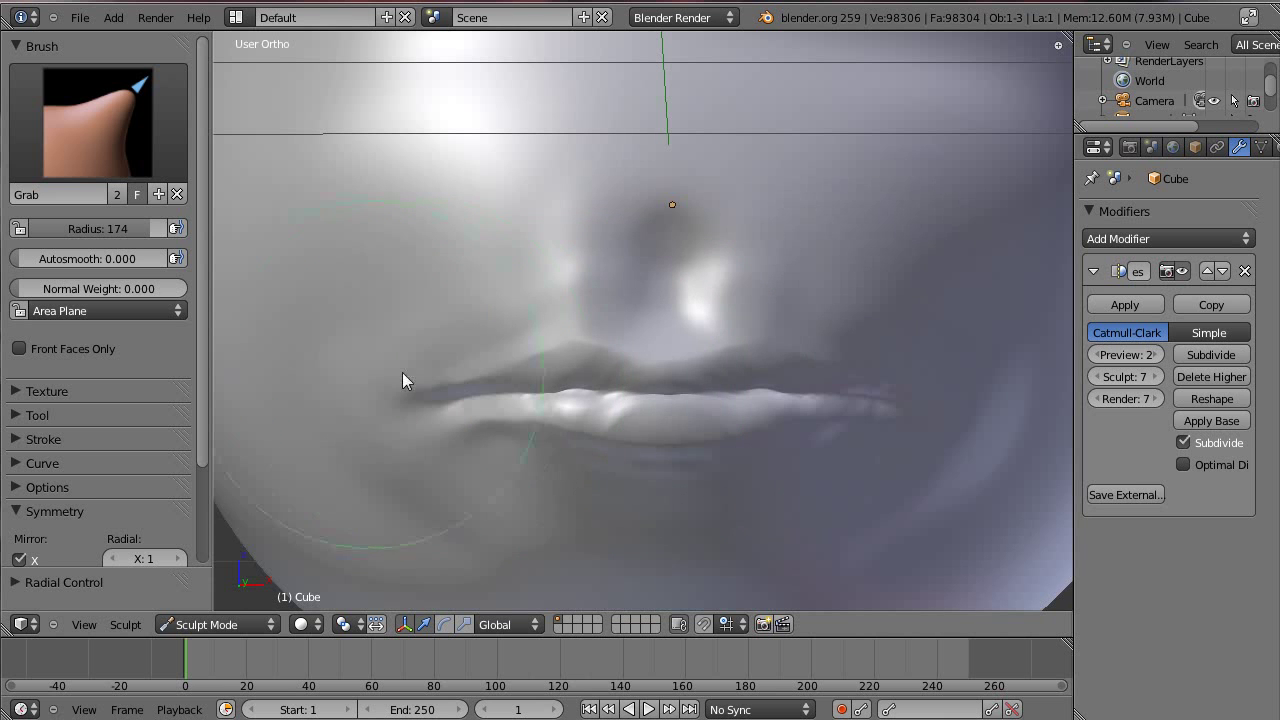
{"action": "scroll", "coordinate": [620, 370], "scroll_direction": "down", "scroll_amount": 2}
{"action": "scroll", "coordinate": [600, 280], "scroll_direction": "down", "scroll_amount": 4}
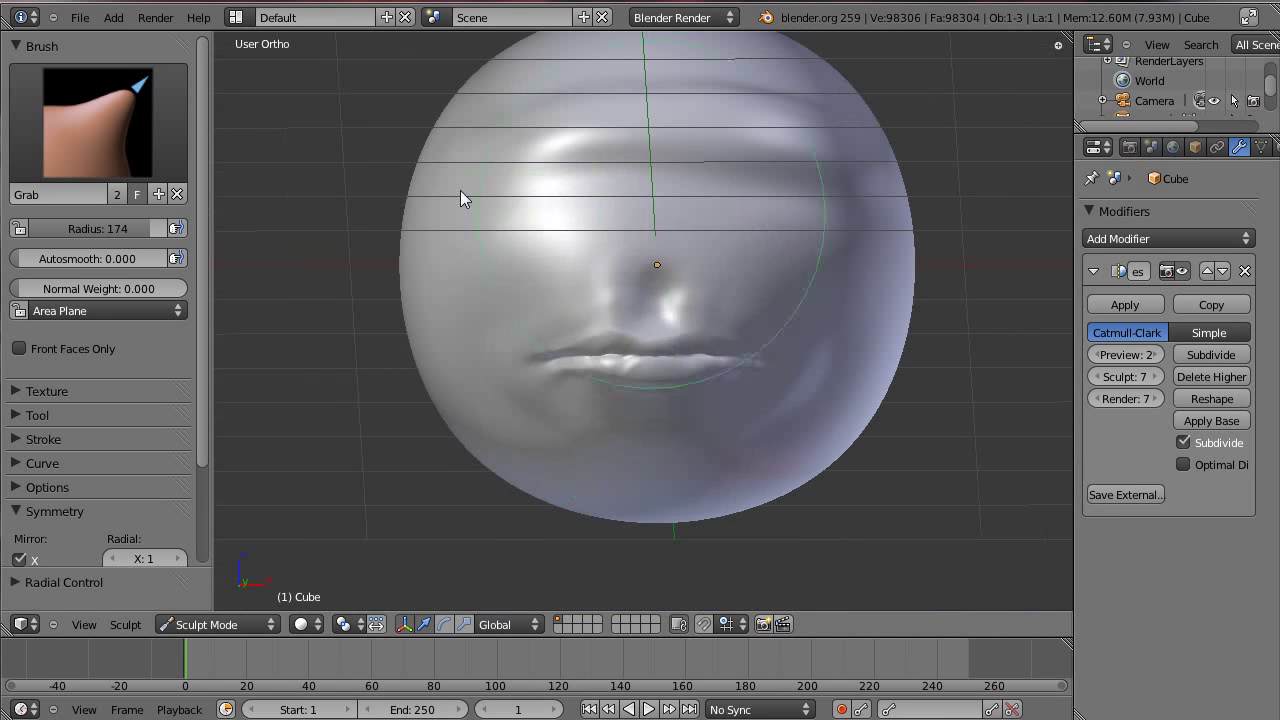
{"action": "scroll", "coordinate": [671, 322], "scroll_direction": "up", "scroll_amount": 8}
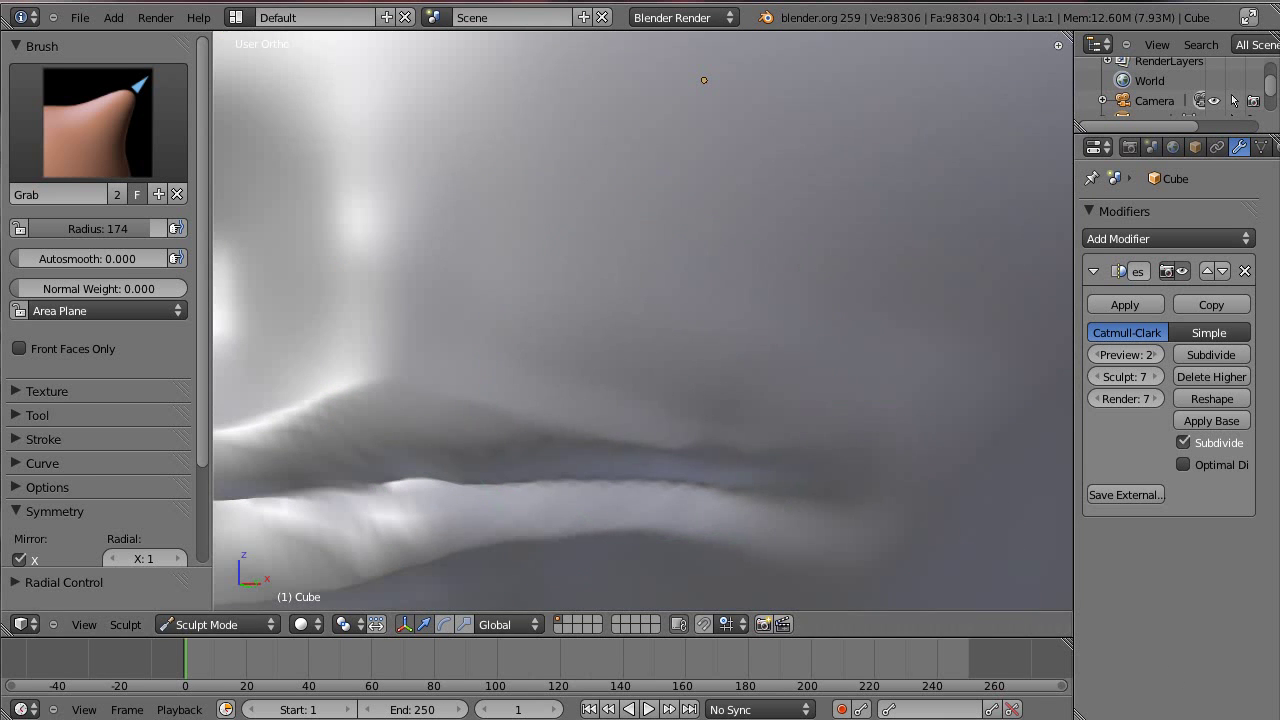
{"action": "scroll", "coordinate": [858, 344], "scroll_direction": "down", "scroll_amount": 8}
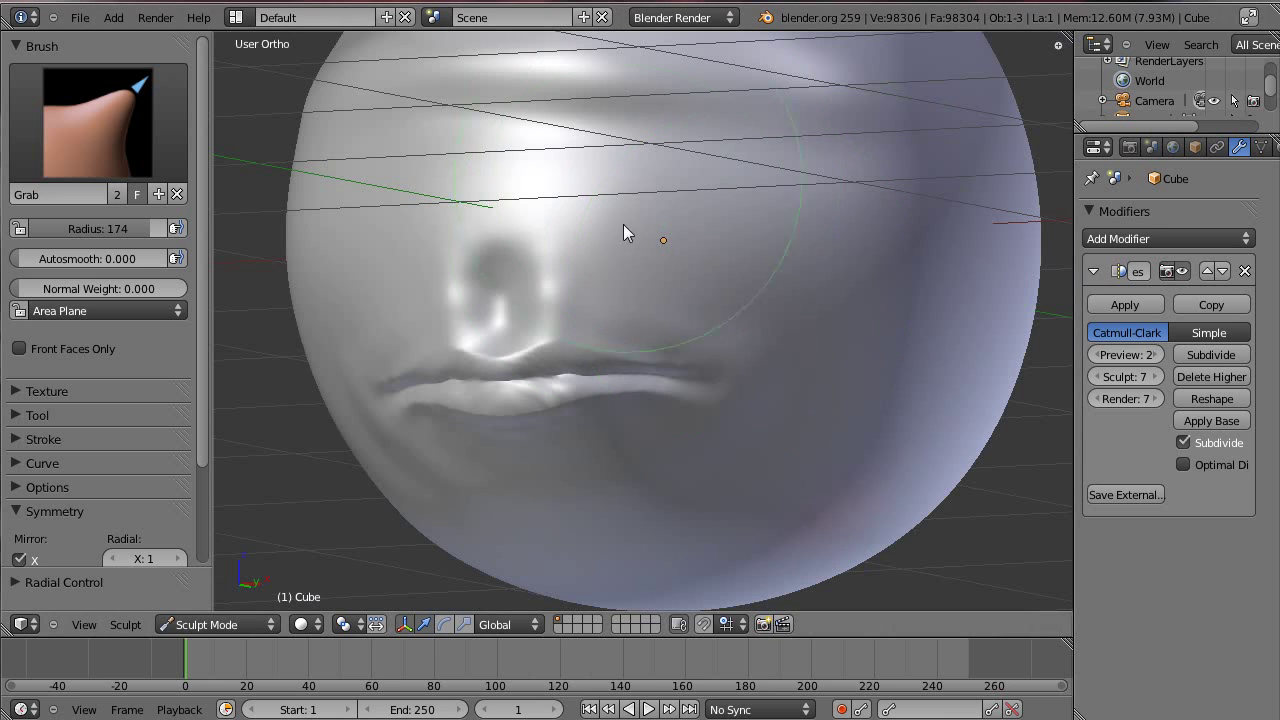
Switch to the Crease brush with the eye area below the brow in view
{"action": "middle_click_drag", "start_coordinate": [540, 289], "coordinate": [720, 351]}
{"action": "scroll", "coordinate": [586, 288], "scroll_direction": "up", "scroll_amount": 2}
{"action": "scroll", "coordinate": [557, 397], "scroll_direction": "down", "scroll_amount": 3}
{"action": "scroll", "coordinate": [738, 371], "scroll_direction": "up", "scroll_amount": 2}
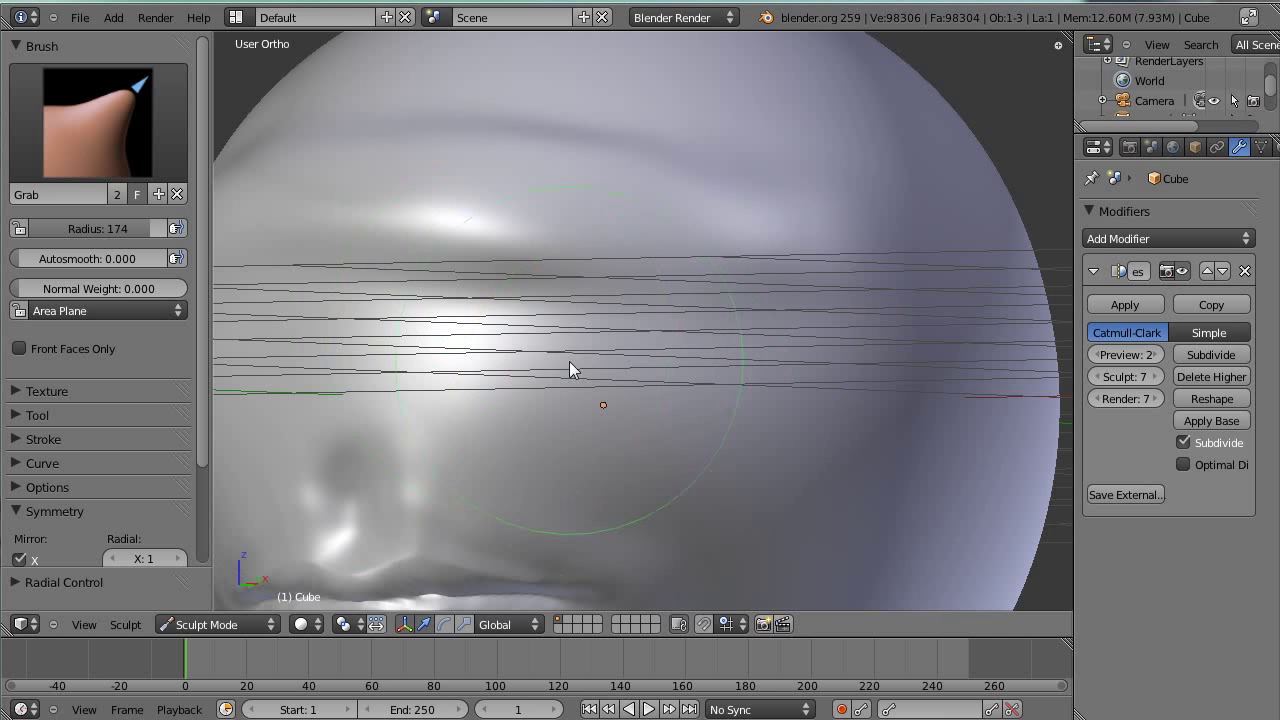
{"action": "left_click", "coordinate": [117, 158]}
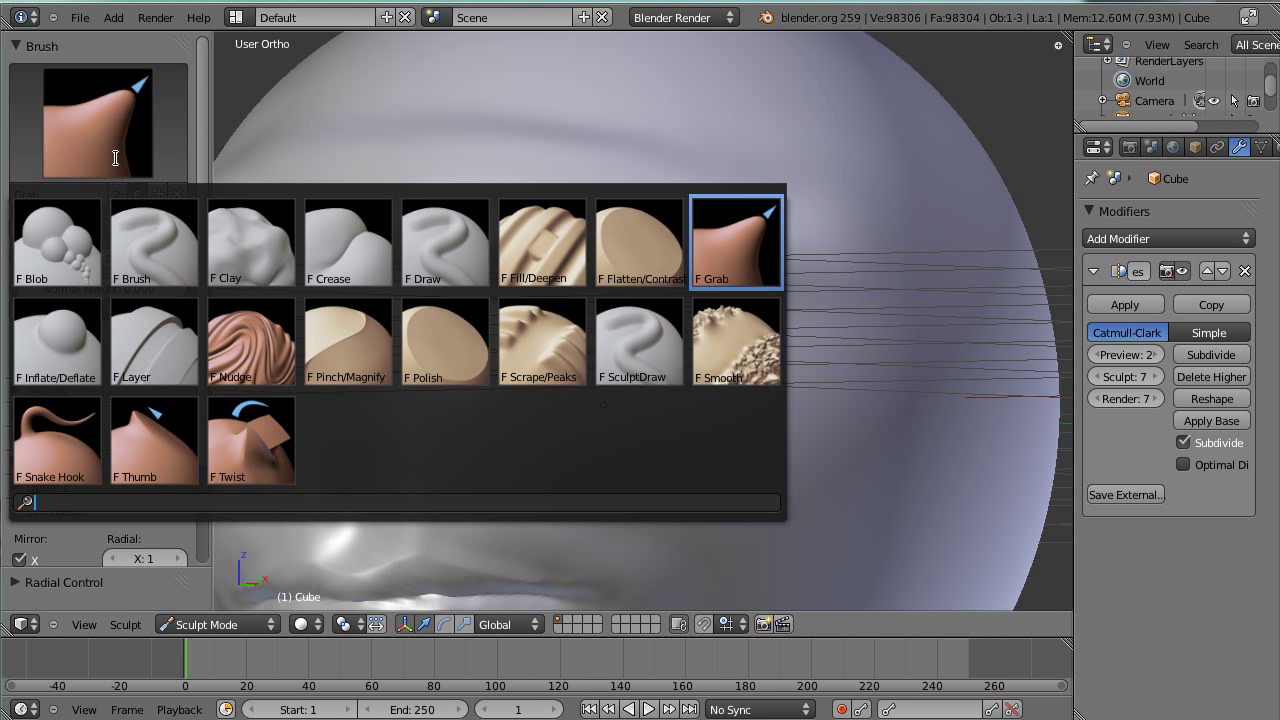
{"action": "left_click", "coordinate": [348, 243]}
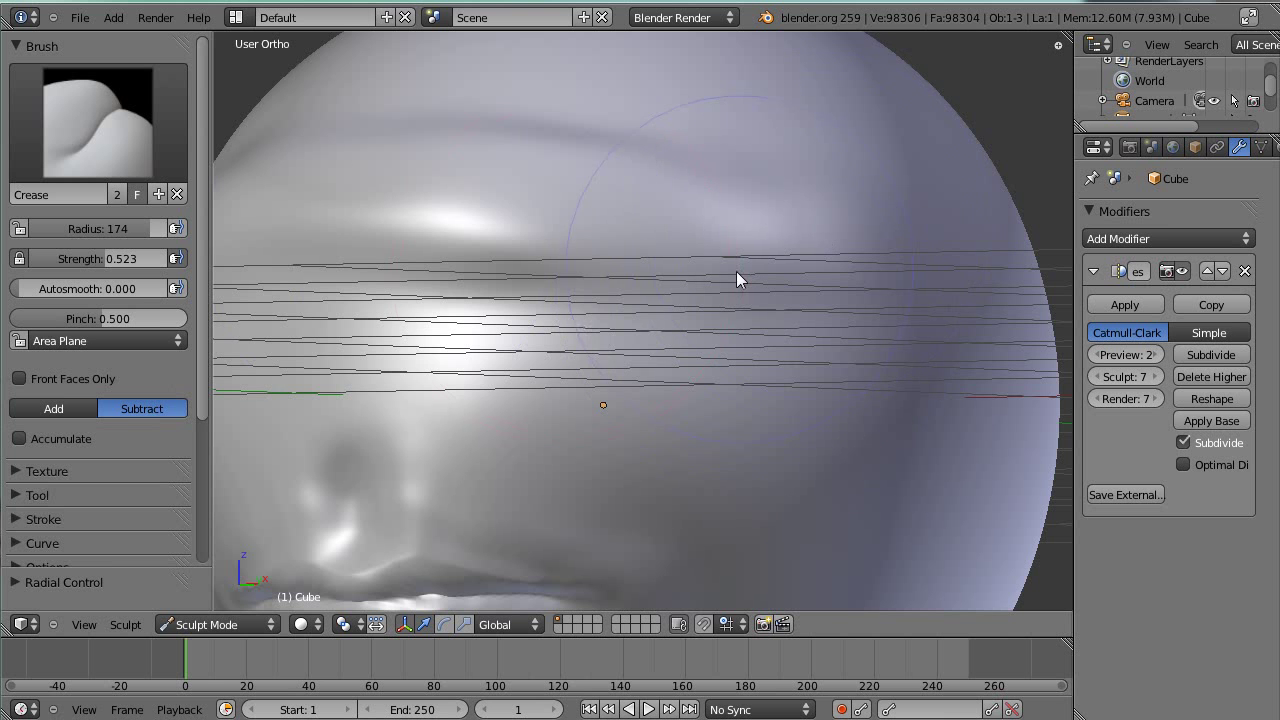
Reduce the Crease brush radius to 98 and hide the grid floor in the 3D viewport
{"action": "key", "text": "f"}
{"action": "left_click", "coordinate": [664, 276]}
{"action": "mouse_move", "coordinate": [563, 271]}
{"action": "middle_mouse_down"}
{"action": "mouse_move", "coordinate": [607, 325]}
{"action": "mouse_move", "coordinate": [641, 284]}
{"action": "middle_mouse_up"}
{"action": "key", "text": "n"}
{"action": "scroll", "coordinate": [992, 468], "scroll_direction": "down", "scroll_amount": 3}
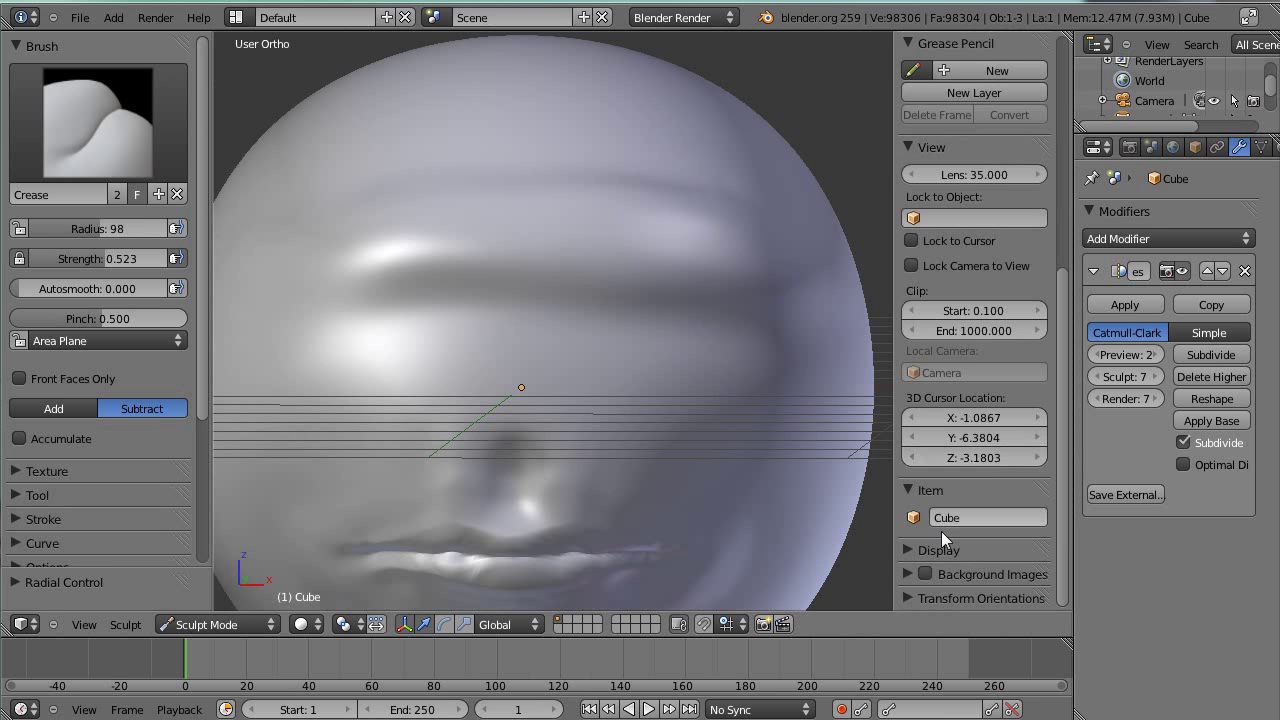
{"action": "left_click", "coordinate": [940, 549]}
{"action": "scroll", "coordinate": [995, 498], "scroll_direction": "down", "scroll_amount": 6}
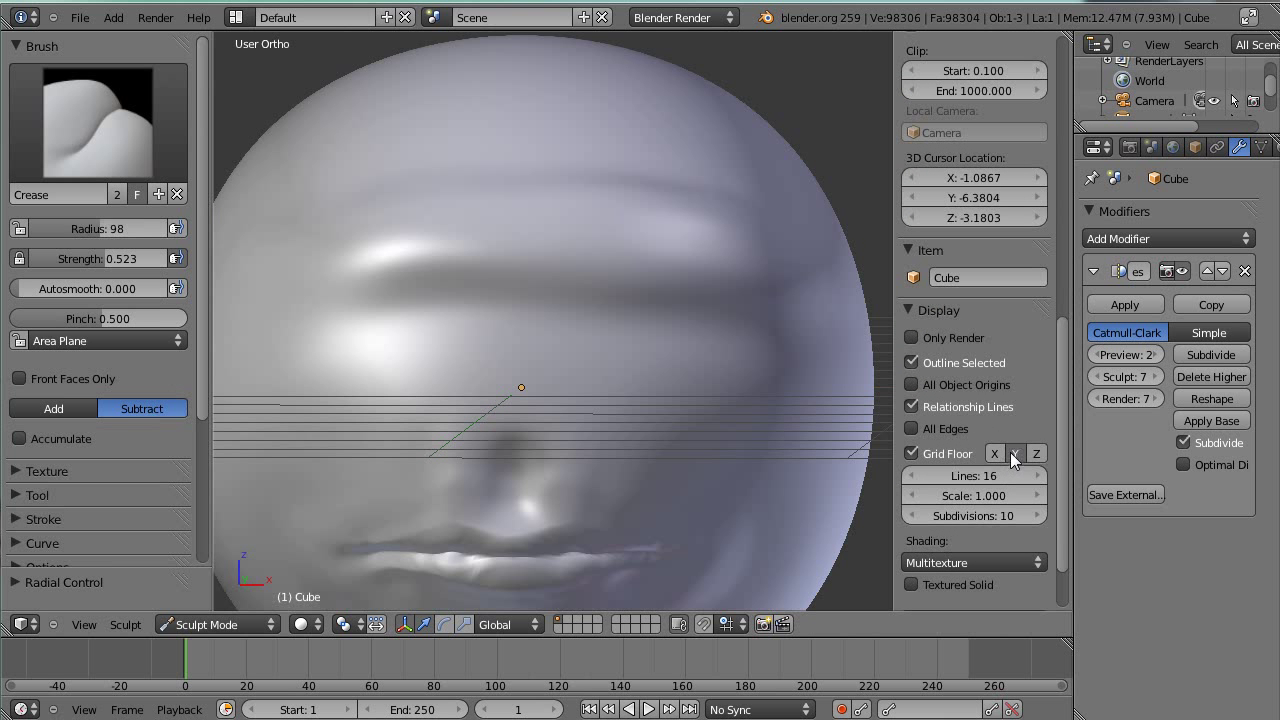
{"action": "left_click", "coordinate": [912, 453]}
{"action": "middle_click_drag", "start_coordinate": [665, 364], "coordinate": [556, 346]}
{"action": "scroll", "coordinate": [623, 310], "scroll_direction": "up", "scroll_amount": 5}
{"action": "middle_click_drag", "start_coordinate": [623, 310], "coordinate": [729, 341], "text": "shift"}
{"action": "scroll", "coordinate": [557, 149], "scroll_direction": "down", "scroll_amount": 4}
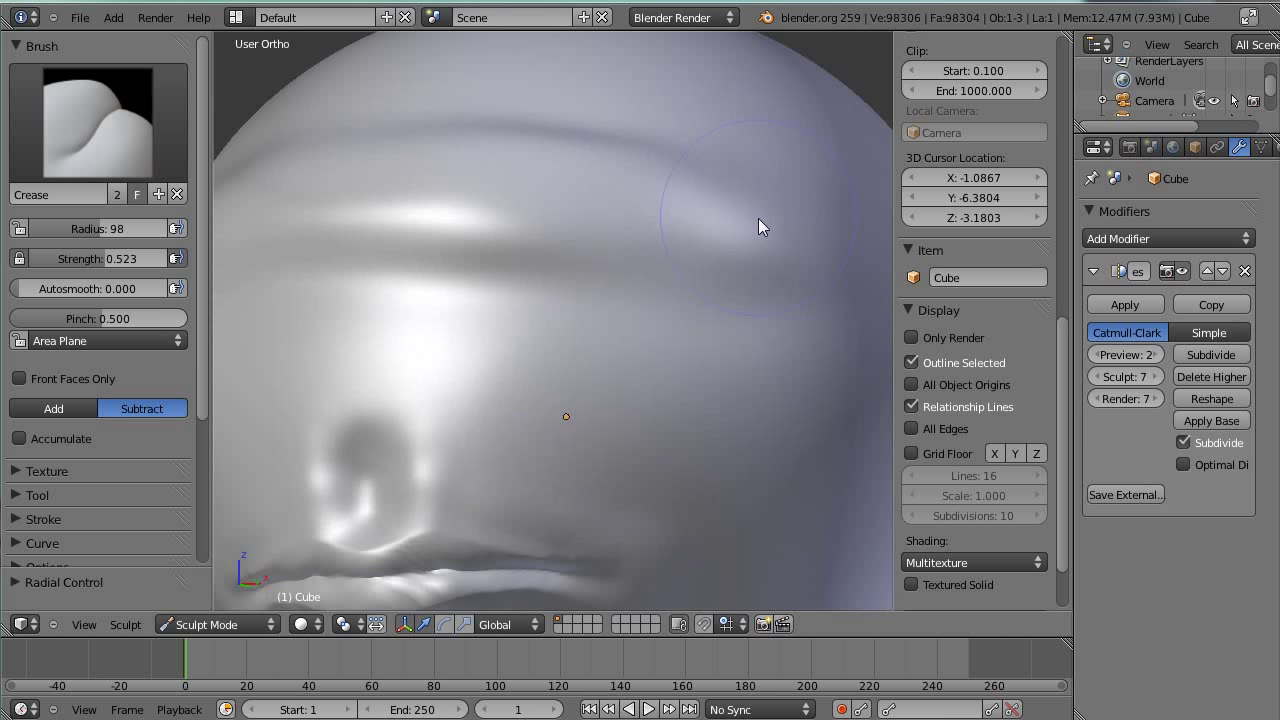
{"action": "scroll", "coordinate": [740, 250], "scroll_direction": "up", "scroll_amount": 6}
{"action": "key", "text": "n"}
{"action": "scroll", "coordinate": [645, 320], "scroll_direction": "down", "scroll_amount": 3}
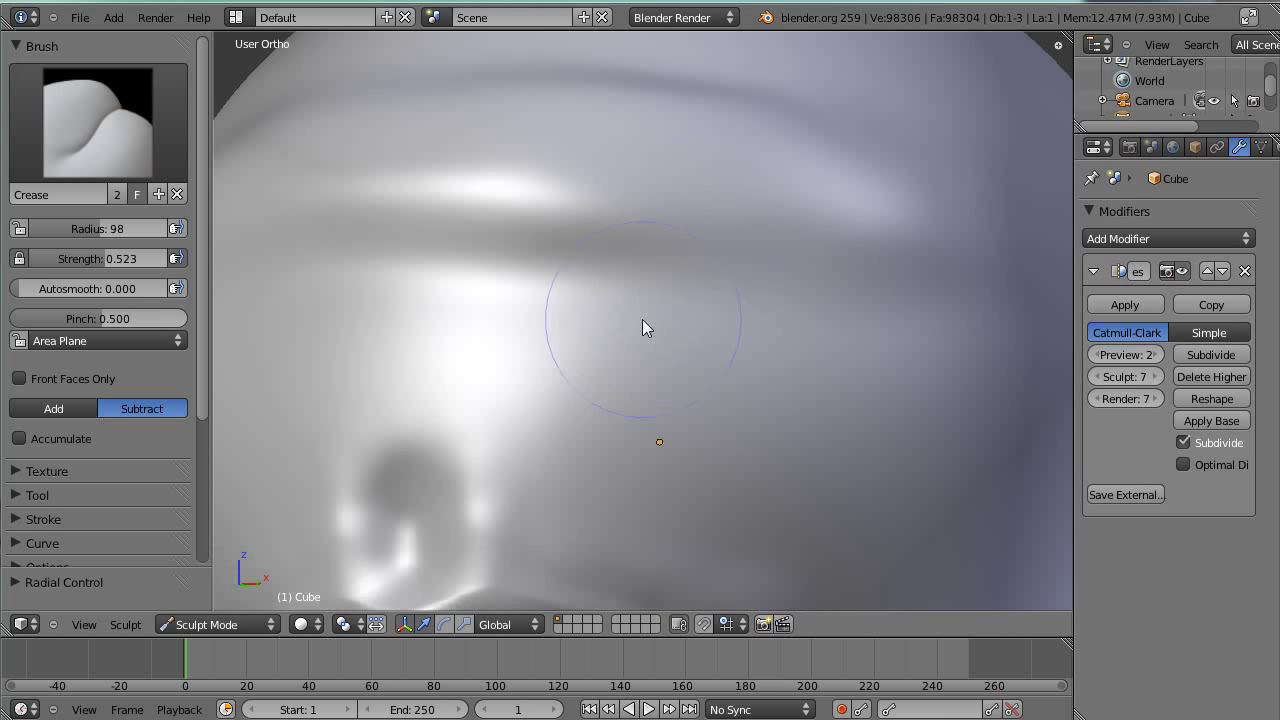
Shrink the Crease brush radius to 18 and carve a curved upper eyelid line below the brow, sweeping out at its outer end
{"action": "scroll", "coordinate": [620, 300], "scroll_direction": "up", "scroll_amount": 3}
{"action": "key", "text": "f"}
{"action": "left_click", "coordinate": [563, 300]}
{"action": "scroll", "coordinate": [570, 290], "scroll_direction": "down", "scroll_amount": 3}
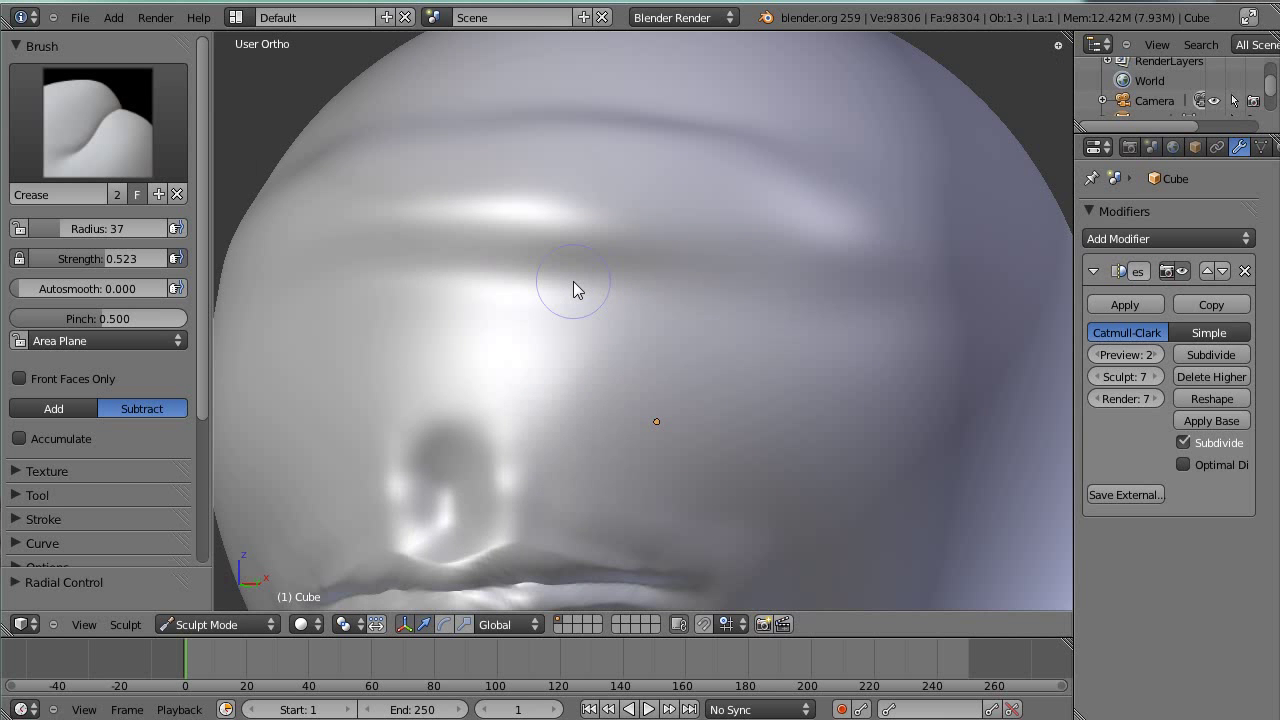
{"action": "key", "text": "f"}
{"action": "left_click", "coordinate": [589, 326]}
{"action": "mouse_move", "coordinate": [558, 324]}
{"action": "left_mouse_down"}
{"action": "mouse_move", "coordinate": [627, 289]}
{"action": "mouse_move", "coordinate": [708, 304]}
{"action": "mouse_move", "coordinate": [772, 336]}
{"action": "left_mouse_up"}
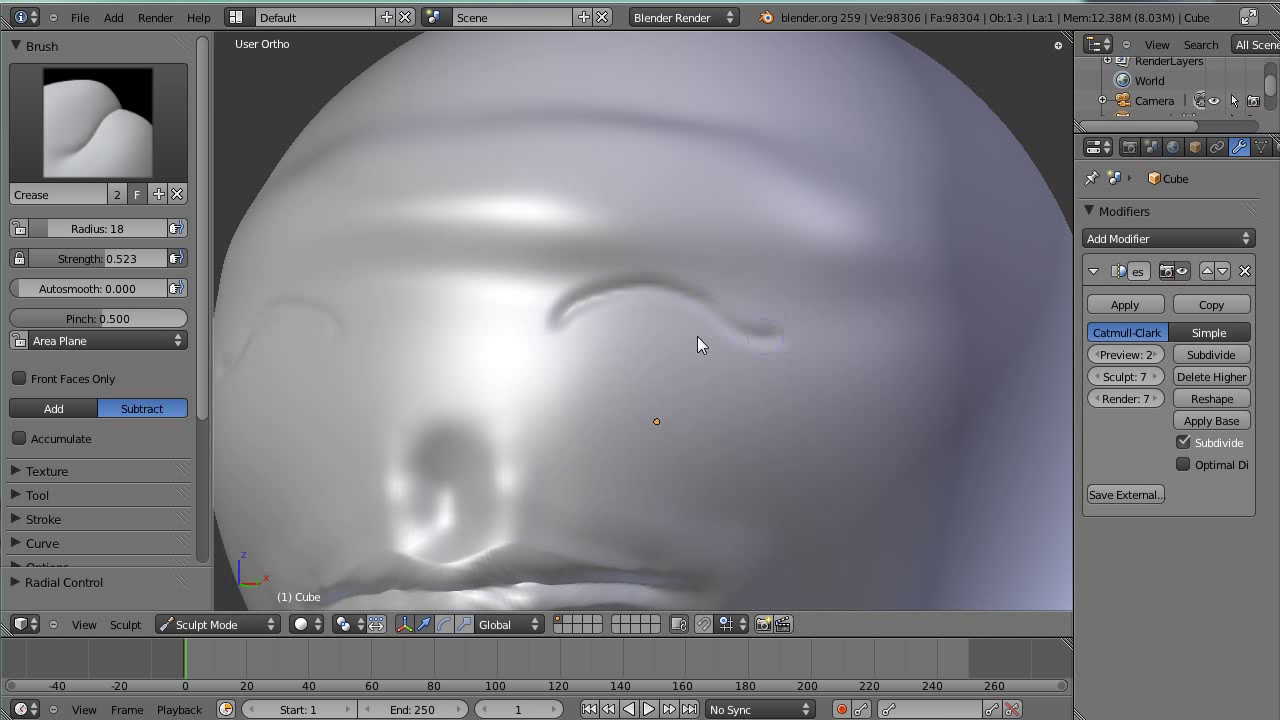
Try to carve the lower eyelid line to close the eye outline
{"action": "mouse_move", "coordinate": [562, 320]}
{"action": "left_mouse_down"}
{"action": "mouse_move", "coordinate": [554, 334]}
{"action": "mouse_move", "coordinate": [583, 380]}
{"action": "mouse_move", "coordinate": [689, 396]}
{"action": "mouse_move", "coordinate": [760, 345]}
{"action": "left_mouse_up"}
{"action": "middle_click_drag", "start_coordinate": [789, 375], "coordinate": [744, 361]}
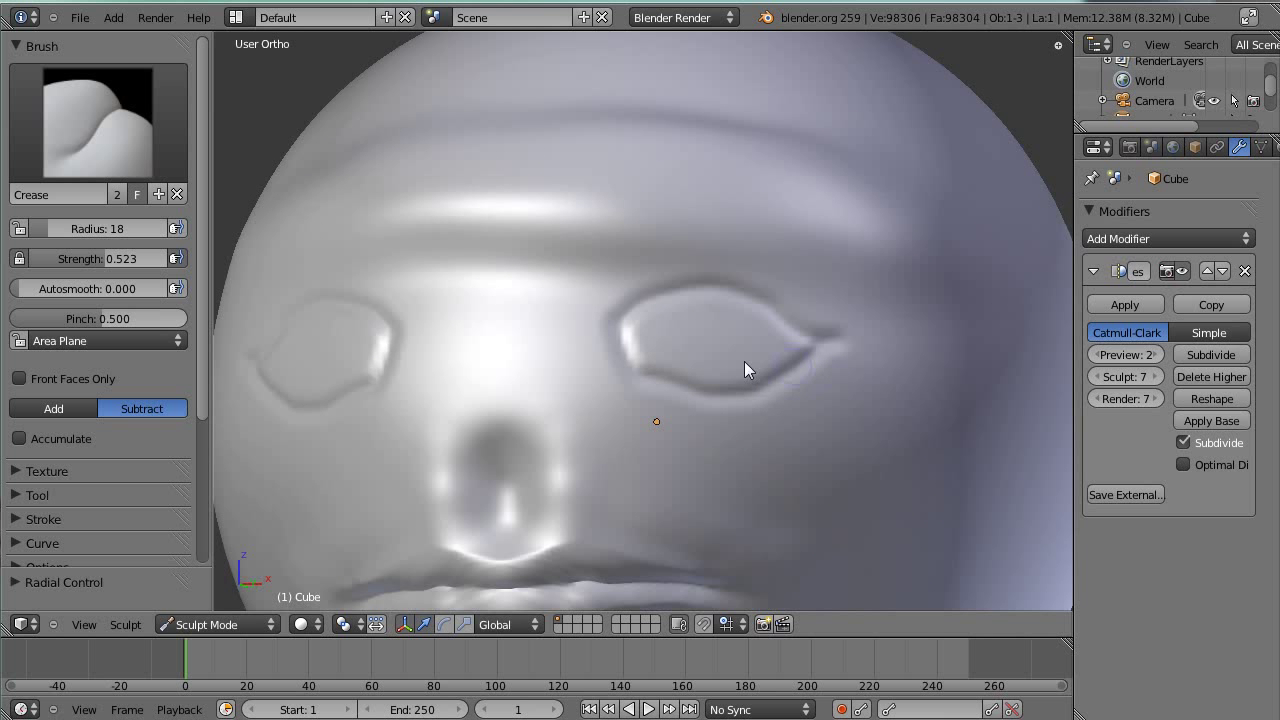
{"action": "key", "text": "ctrl+z"}
{"action": "key", "text": "ctrl+z"}
Carve the lower eyelid line with the Crease brush, from the eye's inner corner toward its outer corner
{"action": "mouse_move", "coordinate": [610, 322]}
{"action": "left_mouse_down"}
{"action": "mouse_move", "coordinate": [664, 379]}
{"action": "mouse_move", "coordinate": [737, 381]}
{"action": "mouse_move", "coordinate": [800, 356]}
{"action": "left_mouse_up"}
{"action": "scroll", "coordinate": [798, 394], "scroll_direction": "down", "scroll_amount": 3}
{"action": "middle_click_drag", "start_coordinate": [798, 394], "coordinate": [731, 384]}
{"action": "scroll", "coordinate": [731, 384], "scroll_direction": "up", "scroll_amount": 4}
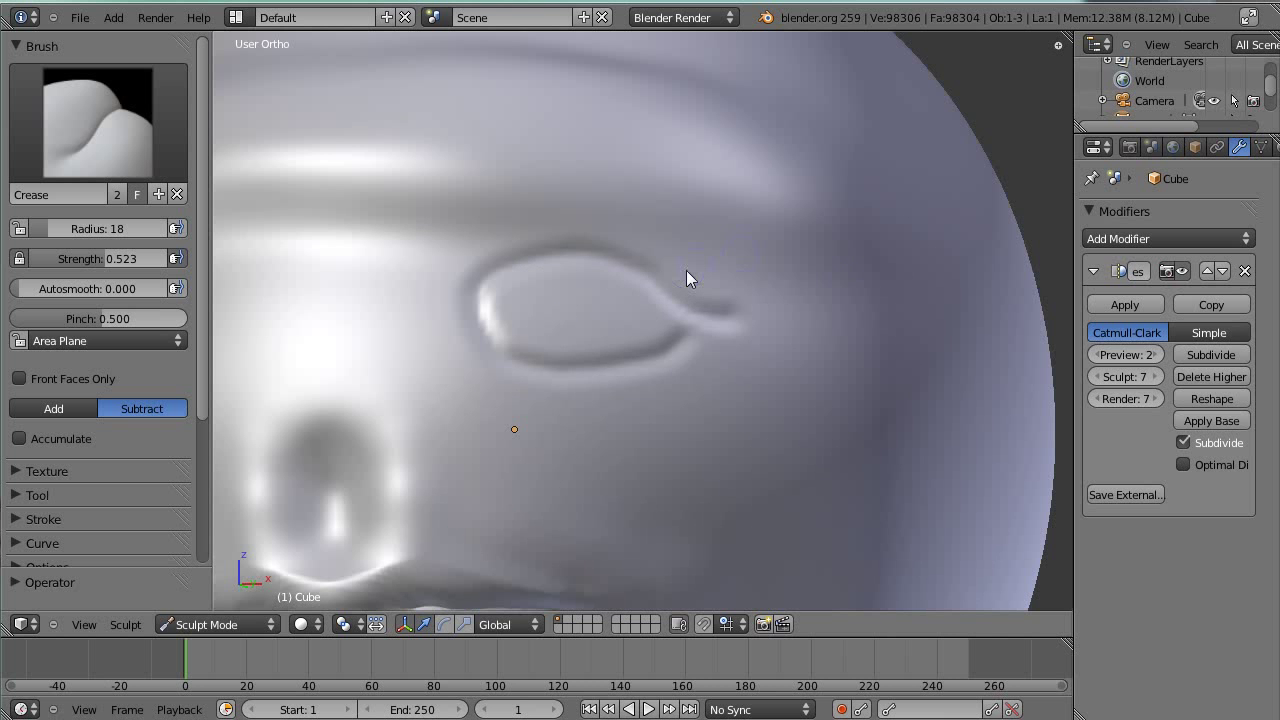
{"action": "scroll", "coordinate": [686, 271], "scroll_direction": "up", "scroll_amount": 3}
{"action": "scroll", "coordinate": [700, 266], "scroll_direction": "down", "scroll_amount": 4}
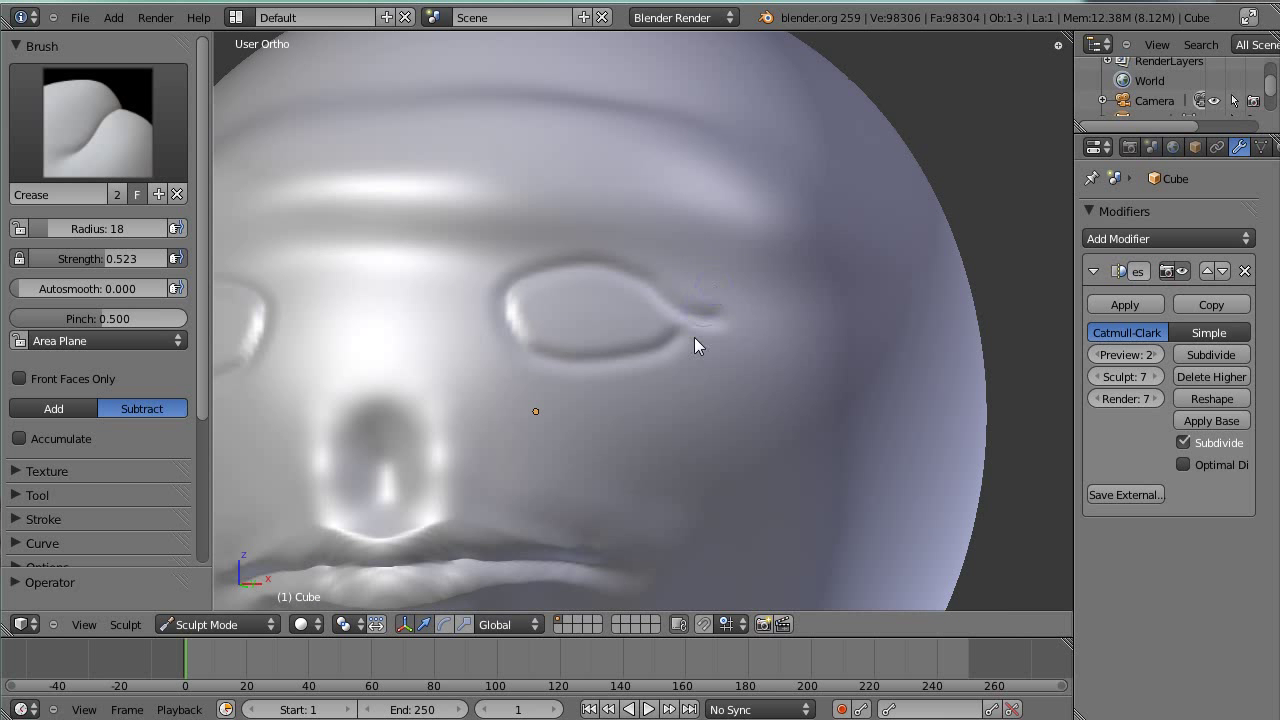
{"action": "scroll", "coordinate": [701, 340], "scroll_direction": "up", "scroll_amount": 1}
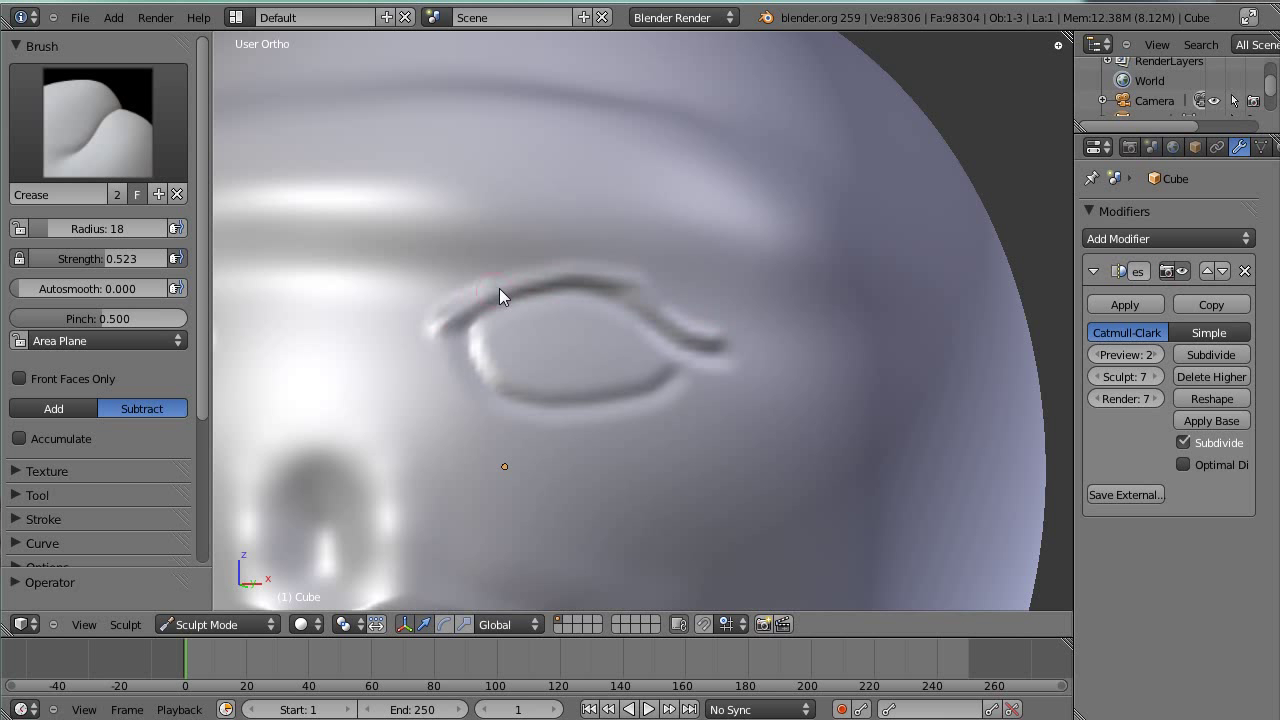
Extend the upper eyelid crease to the inner corner and carve a second line beneath the lower eyelid
{"action": "left_click_drag", "start_coordinate": [499, 288], "coordinate": [434, 318]}
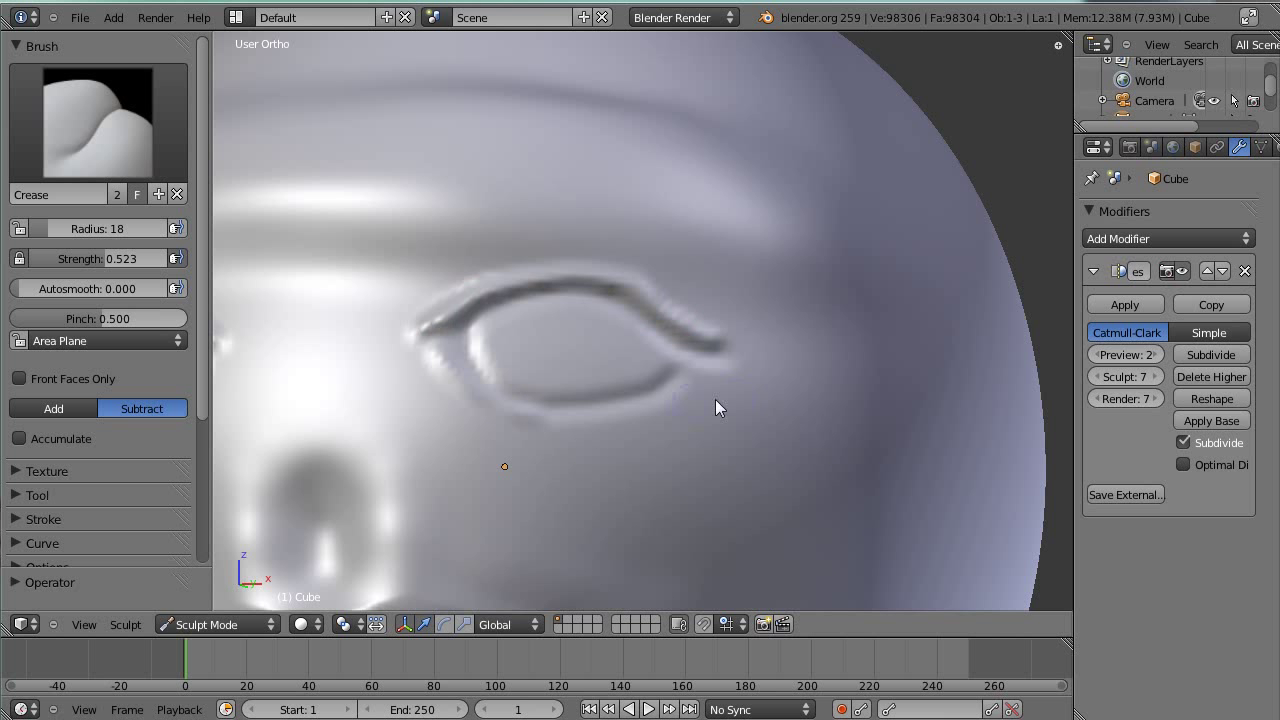
{"action": "left_click_drag", "start_coordinate": [701, 379], "coordinate": [641, 424]}
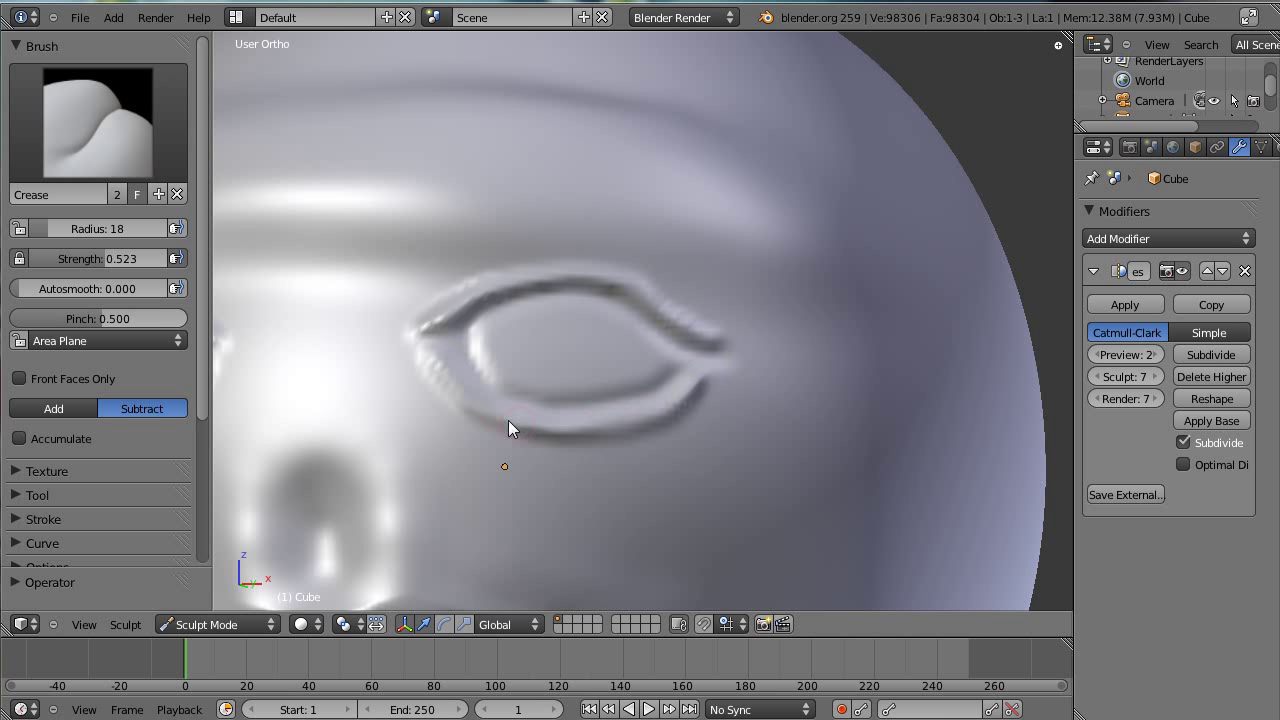
{"action": "scroll", "coordinate": [840, 372], "scroll_direction": "down", "scroll_amount": 3}
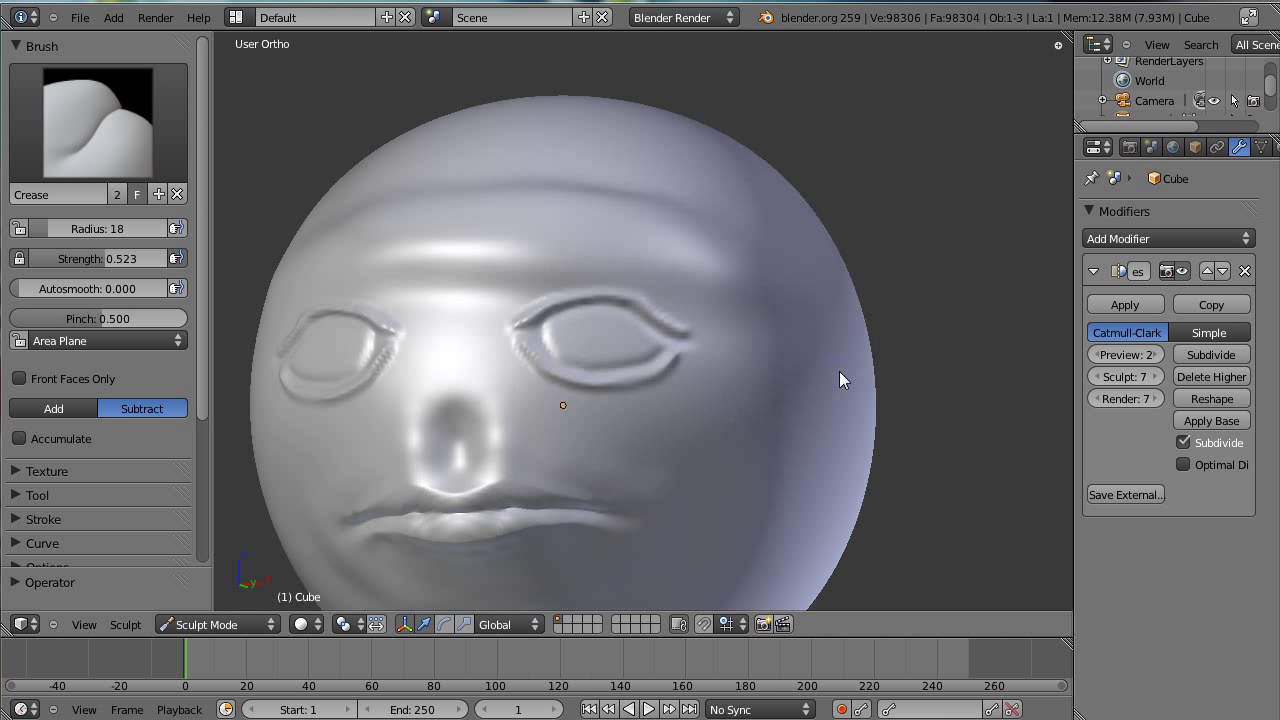
Carve a short crease at the eye's inner corner, extending it toward the nose
{"action": "mouse_move", "coordinate": [691, 410]}
{"action": "middle_mouse_down"}
{"action": "mouse_move", "coordinate": [646, 394]}
{"action": "mouse_move", "coordinate": [480, 408]}
{"action": "mouse_move", "coordinate": [423, 383]}
{"action": "mouse_move", "coordinate": [574, 373]}
{"action": "middle_mouse_up"}
{"action": "scroll", "coordinate": [574, 373], "scroll_direction": "up", "scroll_amount": 4}
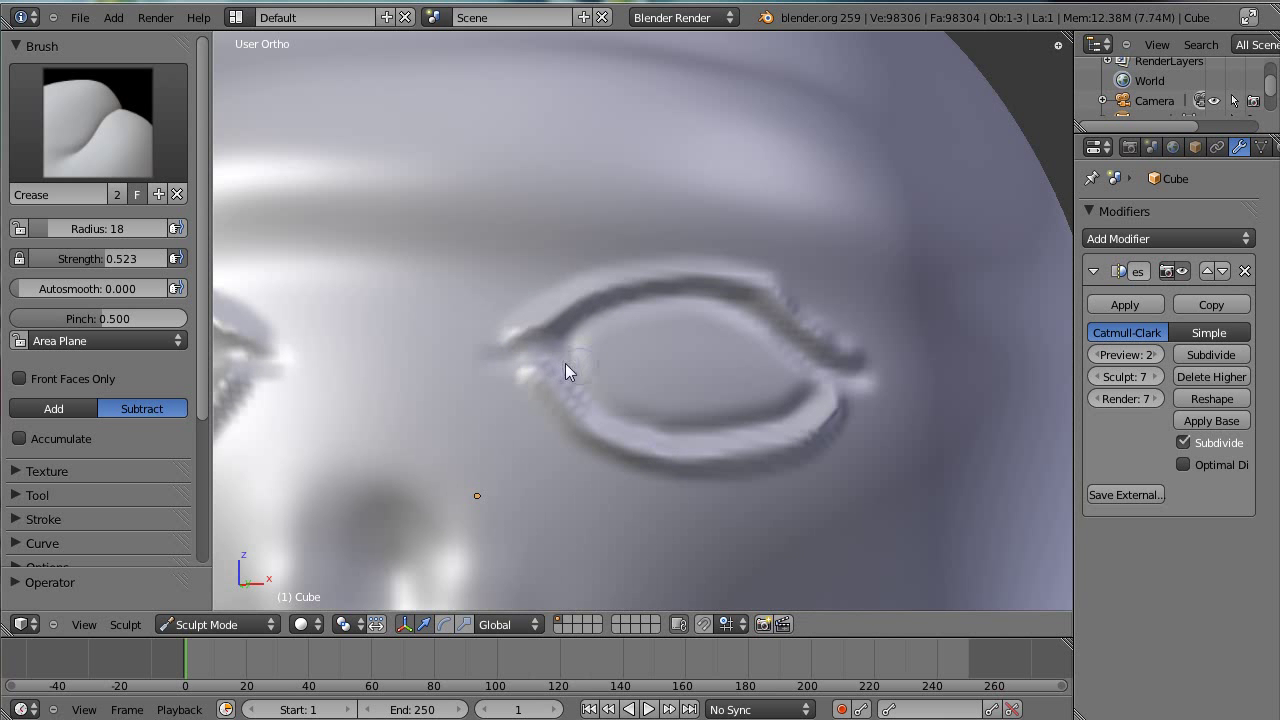
{"action": "left_click_drag", "start_coordinate": [461, 358], "coordinate": [548, 358]}
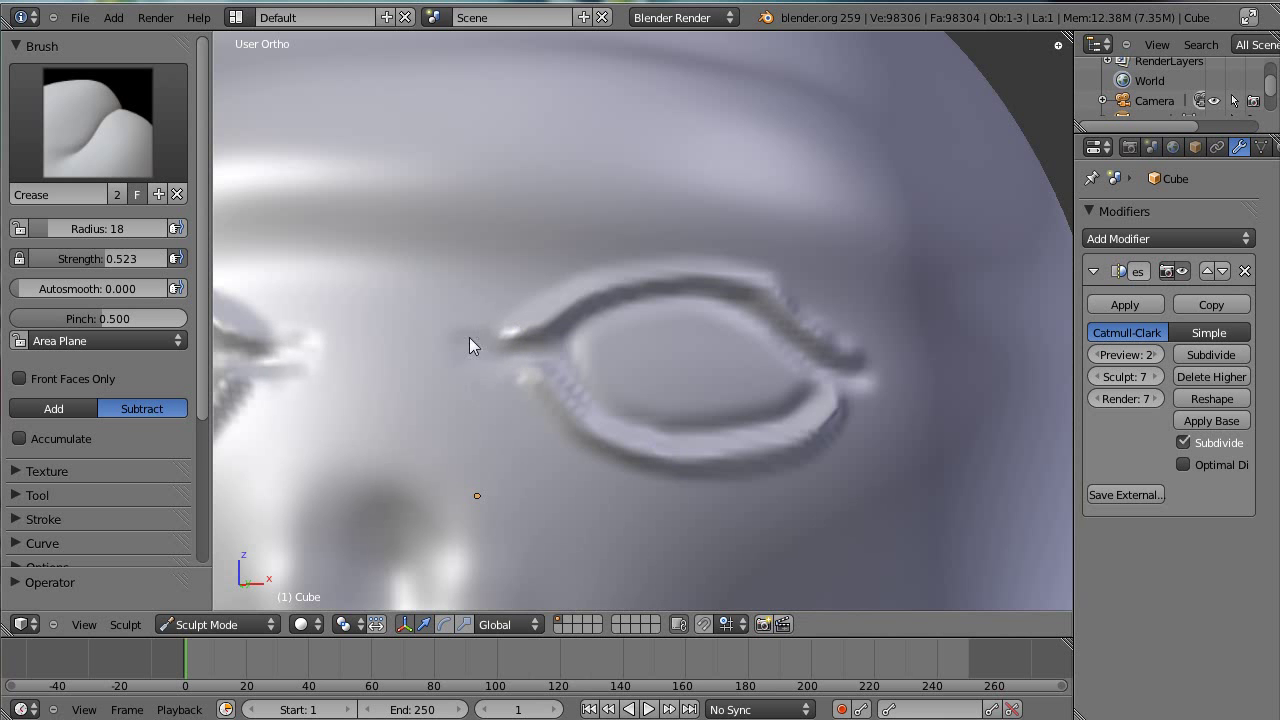
{"action": "scroll", "coordinate": [560, 324], "scroll_direction": "down", "scroll_amount": 3}
{"action": "scroll", "coordinate": [726, 324], "scroll_direction": "down", "scroll_amount": 3}
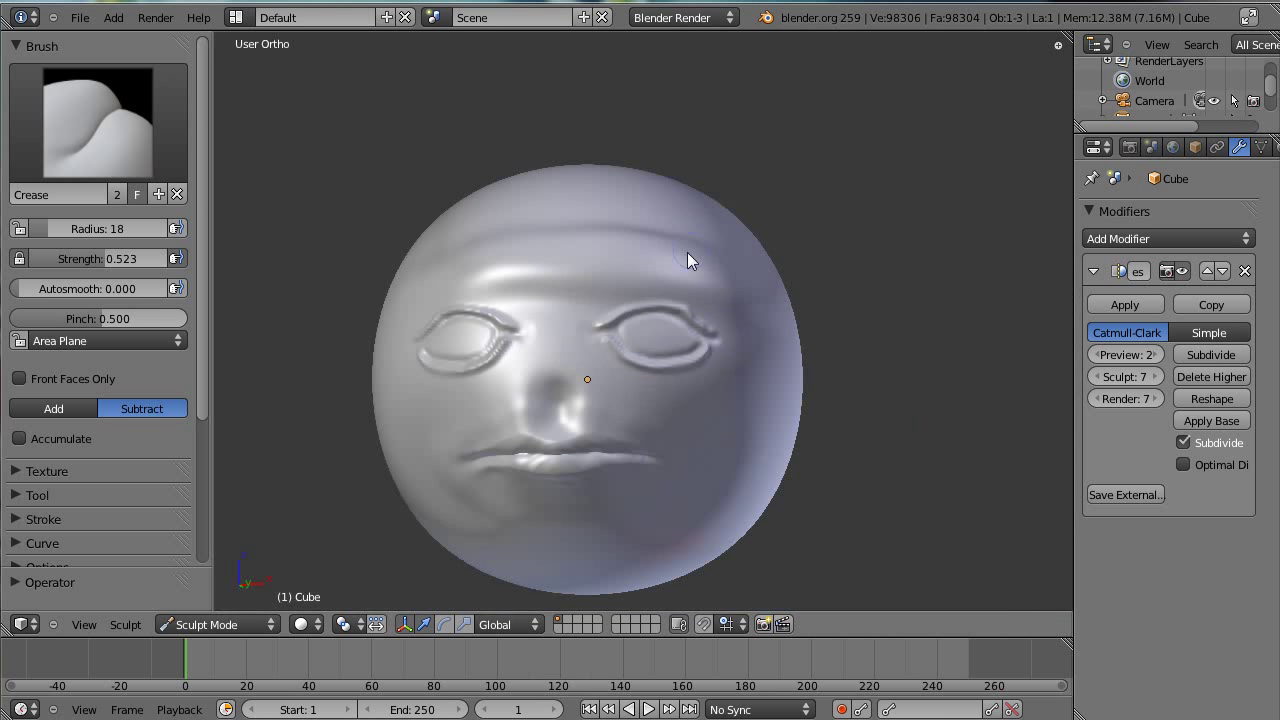
{"action": "scroll", "coordinate": [690, 220], "scroll_direction": "up", "scroll_amount": 5}
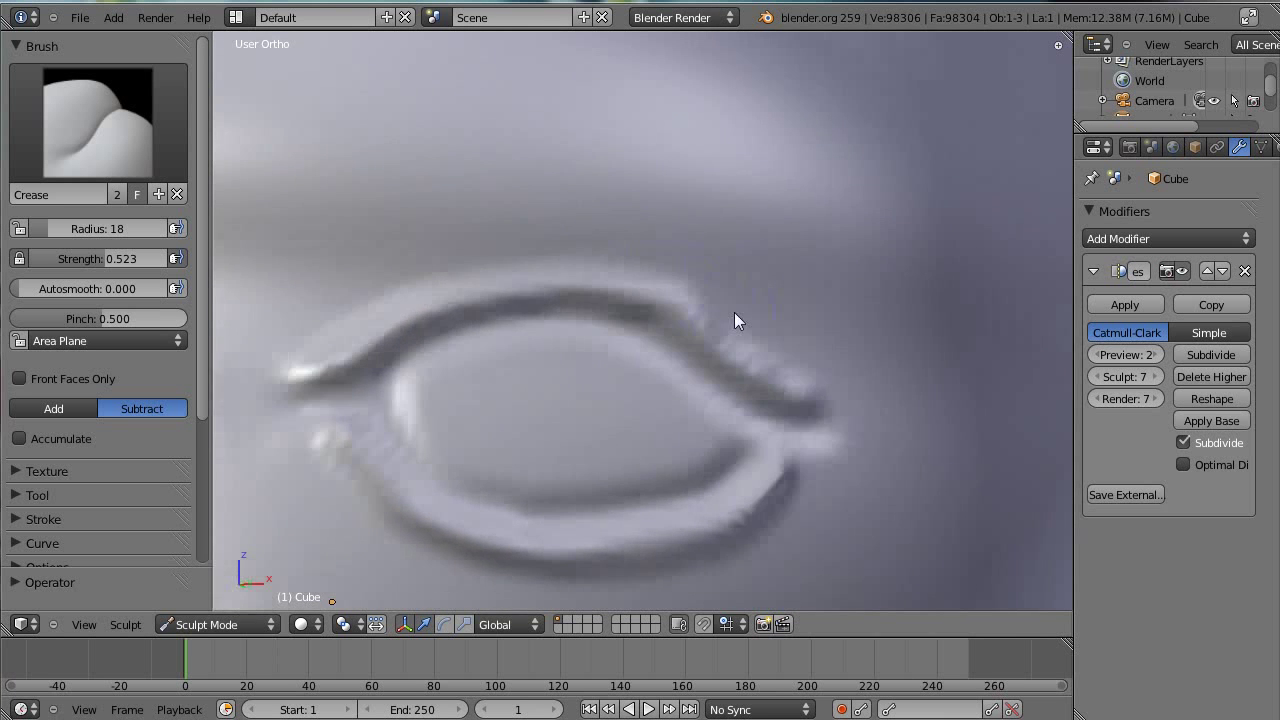
{"action": "scroll", "coordinate": [705, 318], "scroll_direction": "down", "scroll_amount": 2}
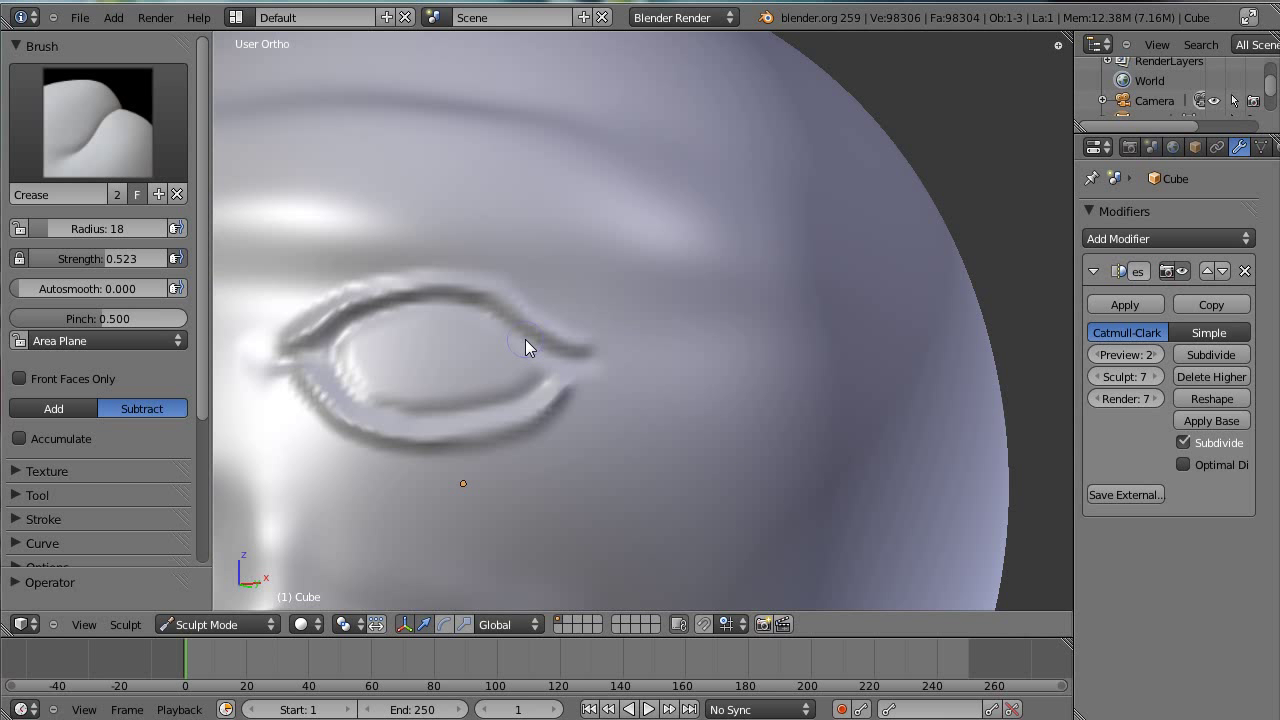
Switch to the Grab brush with radius 85 and pull the outer part of the upper eyelid upward into a straighter curve
{"action": "key", "text": "f"}
{"action": "left_click", "coordinate": [556, 343]}
{"action": "middle_click_drag", "start_coordinate": [589, 301], "coordinate": [791, 322], "text": "shift"}
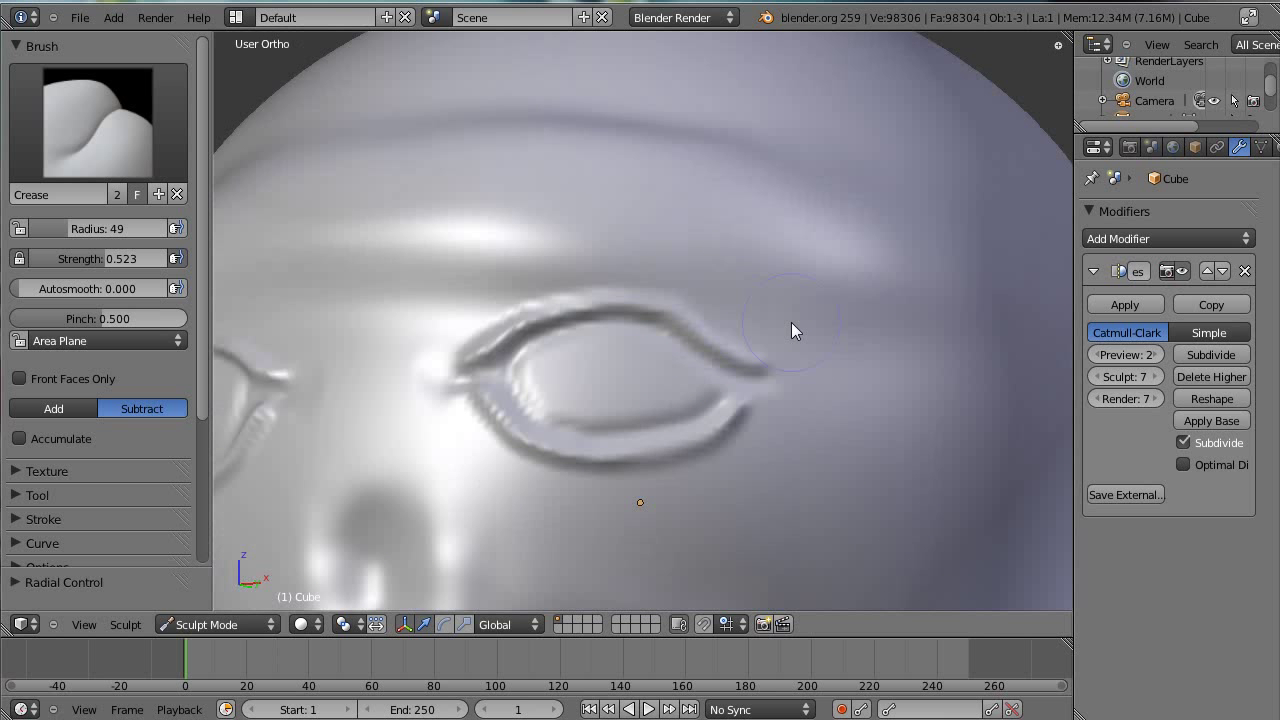
{"action": "key", "text": "g"}
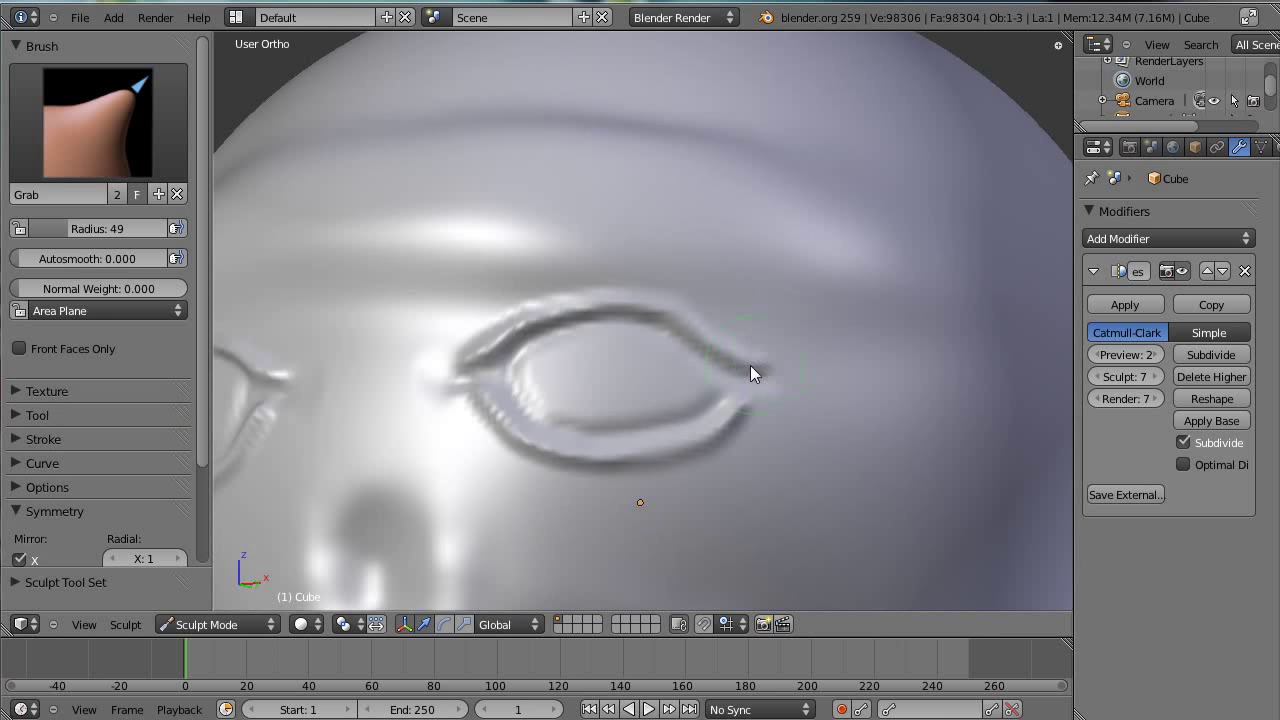
{"action": "scroll", "coordinate": [750, 365], "scroll_direction": "up", "scroll_amount": 2}
{"action": "left_click_drag", "start_coordinate": [688, 337], "coordinate": [772, 341]}
{"action": "left_click", "coordinate": [772, 341]}
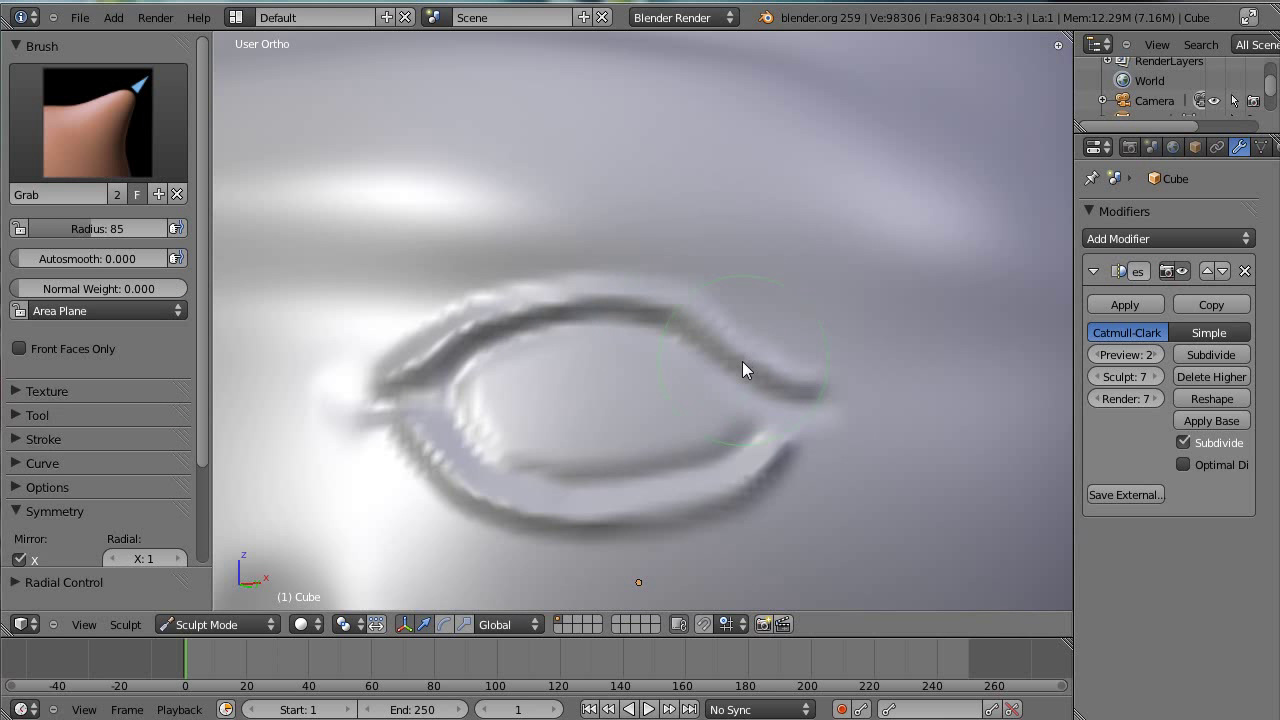
{"action": "scroll", "coordinate": [767, 357], "scroll_direction": "up", "scroll_amount": 2}
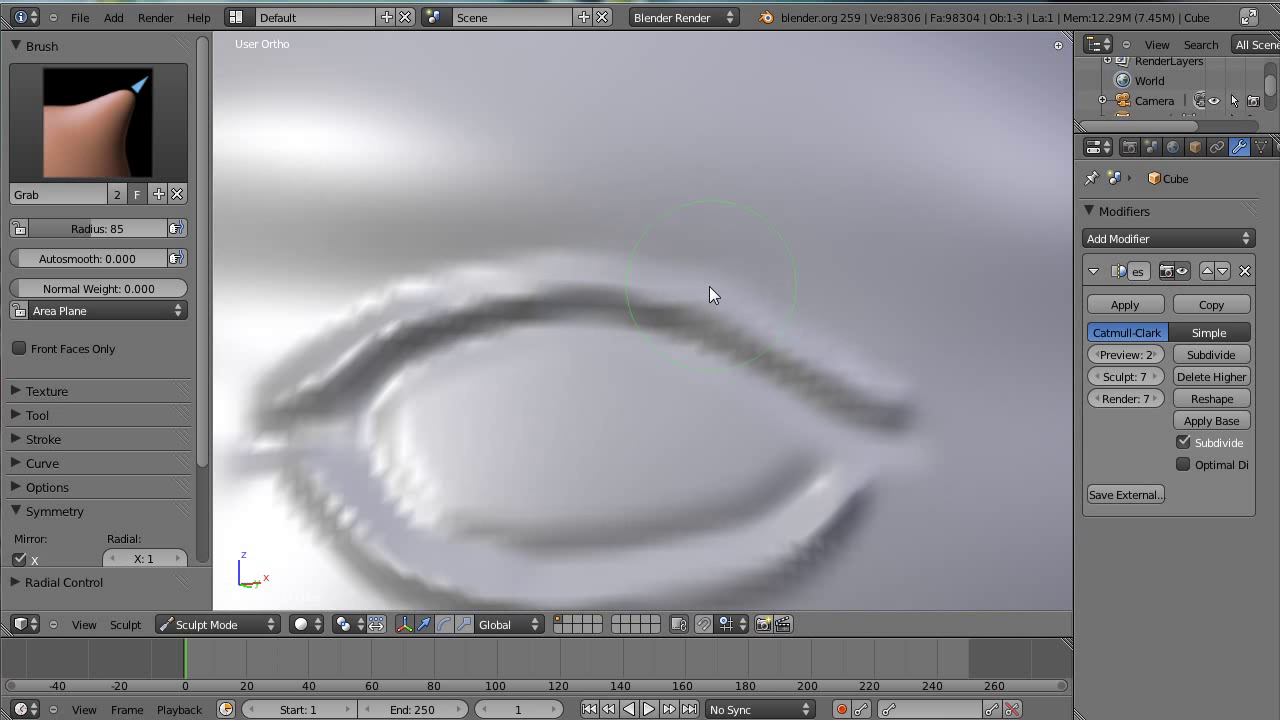
{"action": "scroll", "coordinate": [793, 305], "scroll_direction": "down", "scroll_amount": 3}
{"action": "scroll", "coordinate": [765, 376], "scroll_direction": "down", "scroll_amount": 5}
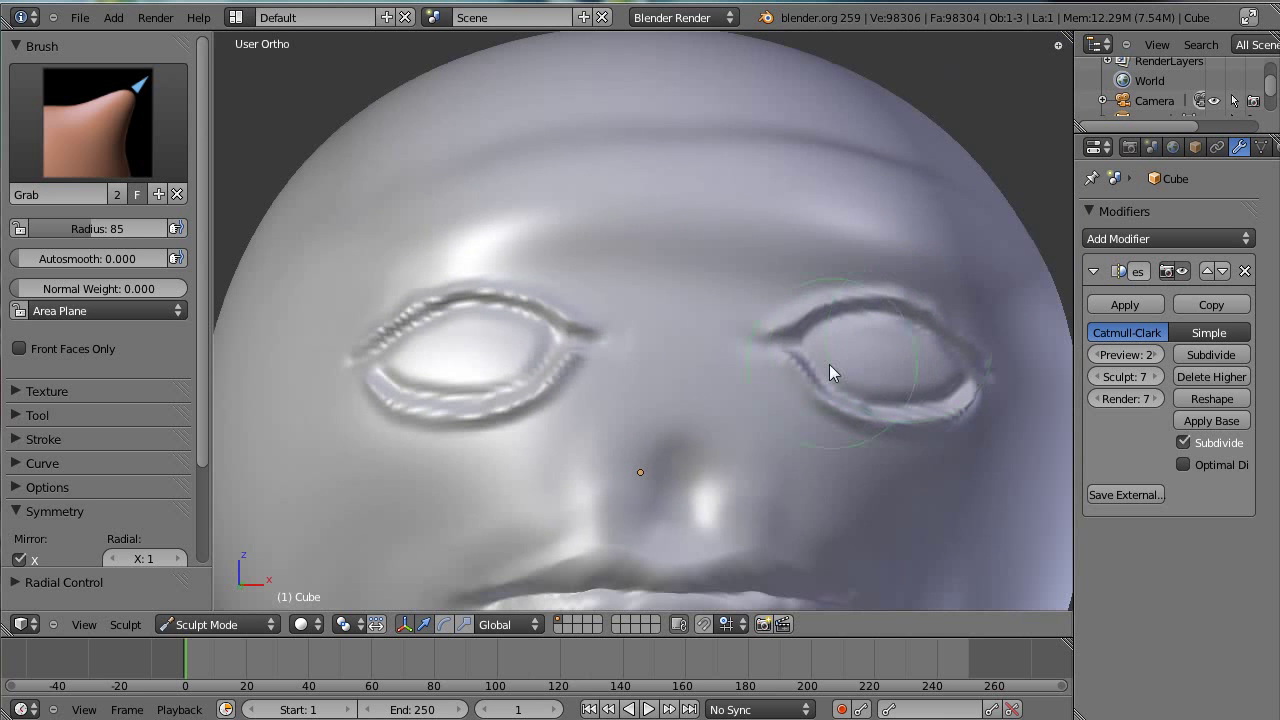
Push the inner eye corner back into the head from the side view with the Grab brush
{"action": "middle_click_drag", "start_coordinate": [829, 371], "coordinate": [694, 157]}
{"action": "middle_click_drag", "start_coordinate": [650, 225], "coordinate": [634, 332]}
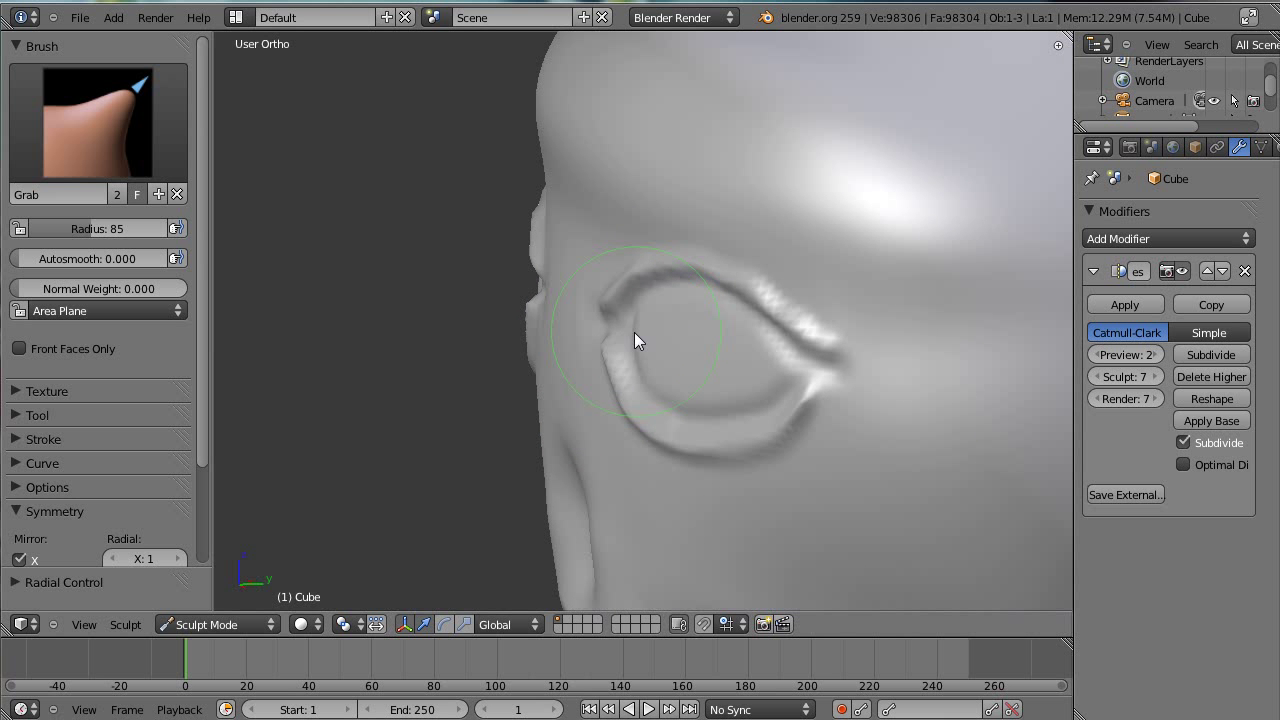
{"action": "left_click_drag", "start_coordinate": [608, 324], "coordinate": [641, 321]}
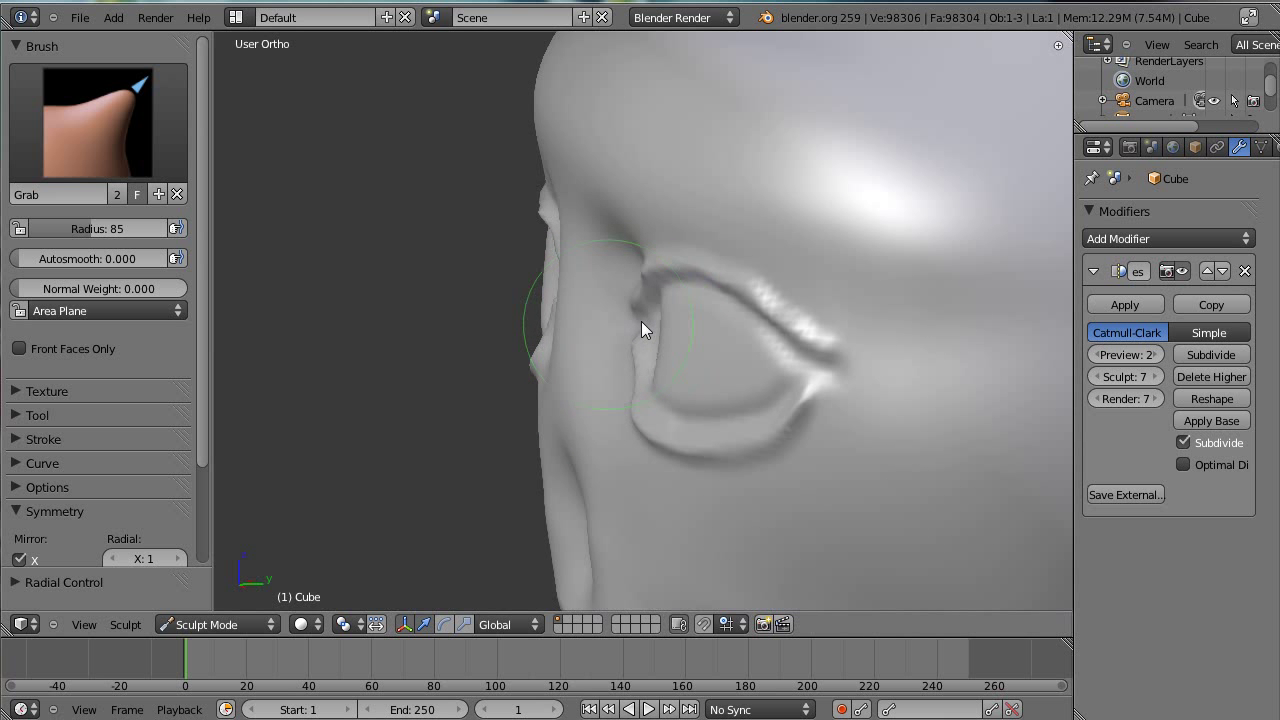
{"action": "mouse_move", "coordinate": [641, 321]}
{"action": "middle_mouse_down"}
{"action": "mouse_move", "coordinate": [597, 370]}
{"action": "mouse_move", "coordinate": [750, 357]}
{"action": "mouse_move", "coordinate": [883, 234]}
{"action": "middle_mouse_up"}
{"action": "scroll", "coordinate": [883, 234], "scroll_direction": "down", "scroll_amount": 1}
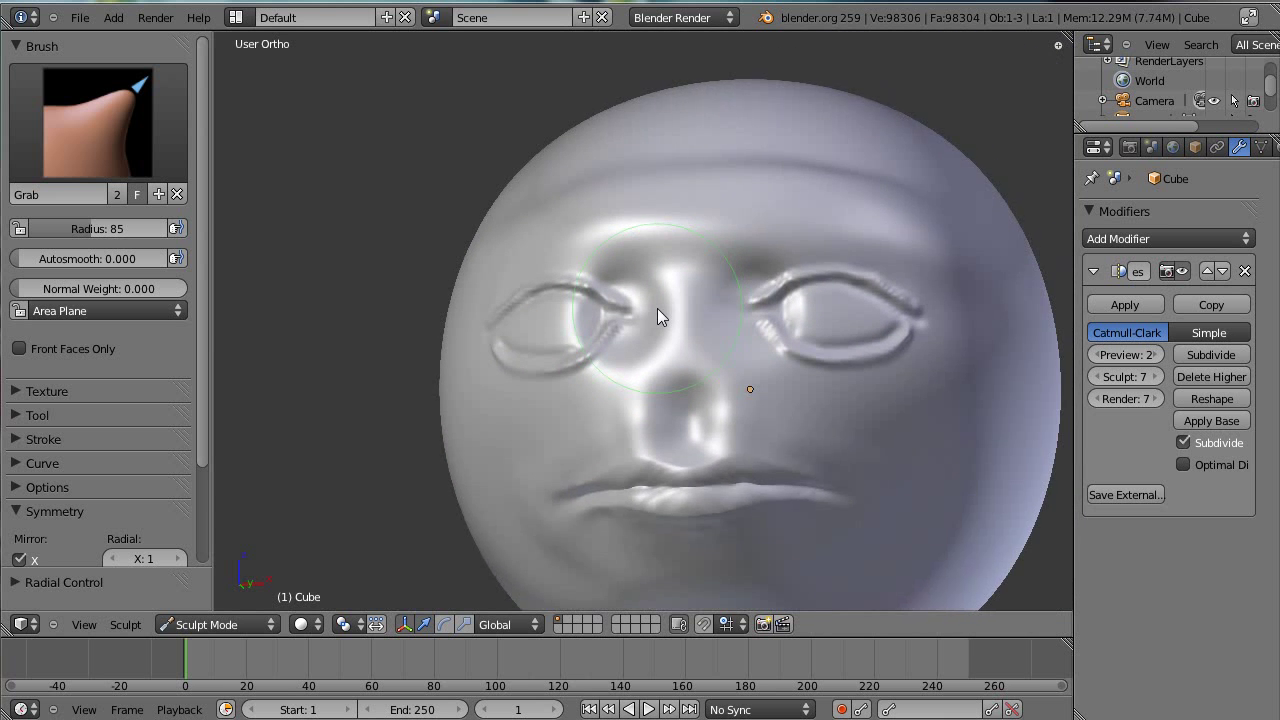
Examine the eye corners and eyelids up close from the front and from below
{"action": "scroll", "coordinate": [657, 314], "scroll_direction": "up", "scroll_amount": 1}
{"action": "scroll", "coordinate": [722, 240], "scroll_direction": "up", "scroll_amount": 2}
{"action": "scroll", "coordinate": [730, 236], "scroll_direction": "down", "scroll_amount": 1}
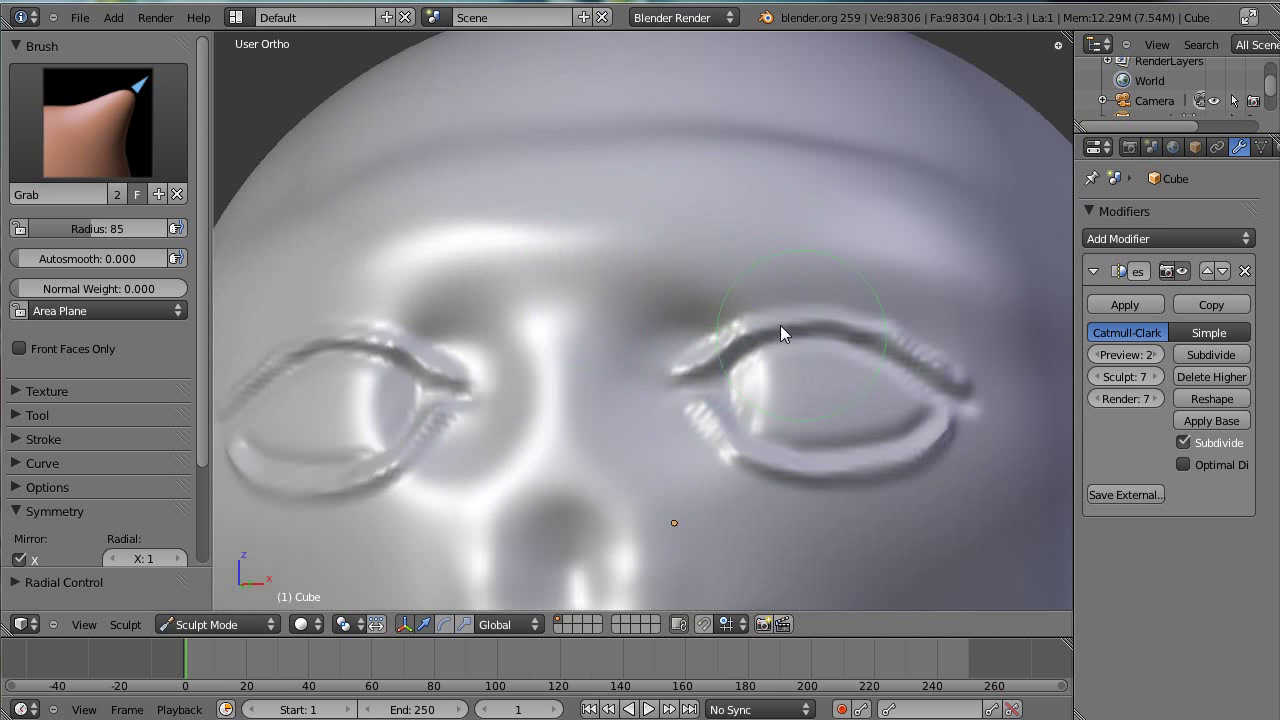
{"action": "scroll", "coordinate": [730, 322], "scroll_direction": "up", "scroll_amount": 2}
{"action": "scroll", "coordinate": [684, 300], "scroll_direction": "up", "scroll_amount": 3}
{"action": "scroll", "coordinate": [707, 262], "scroll_direction": "down", "scroll_amount": 1}
{"action": "scroll", "coordinate": [917, 460], "scroll_direction": "down", "scroll_amount": 2}
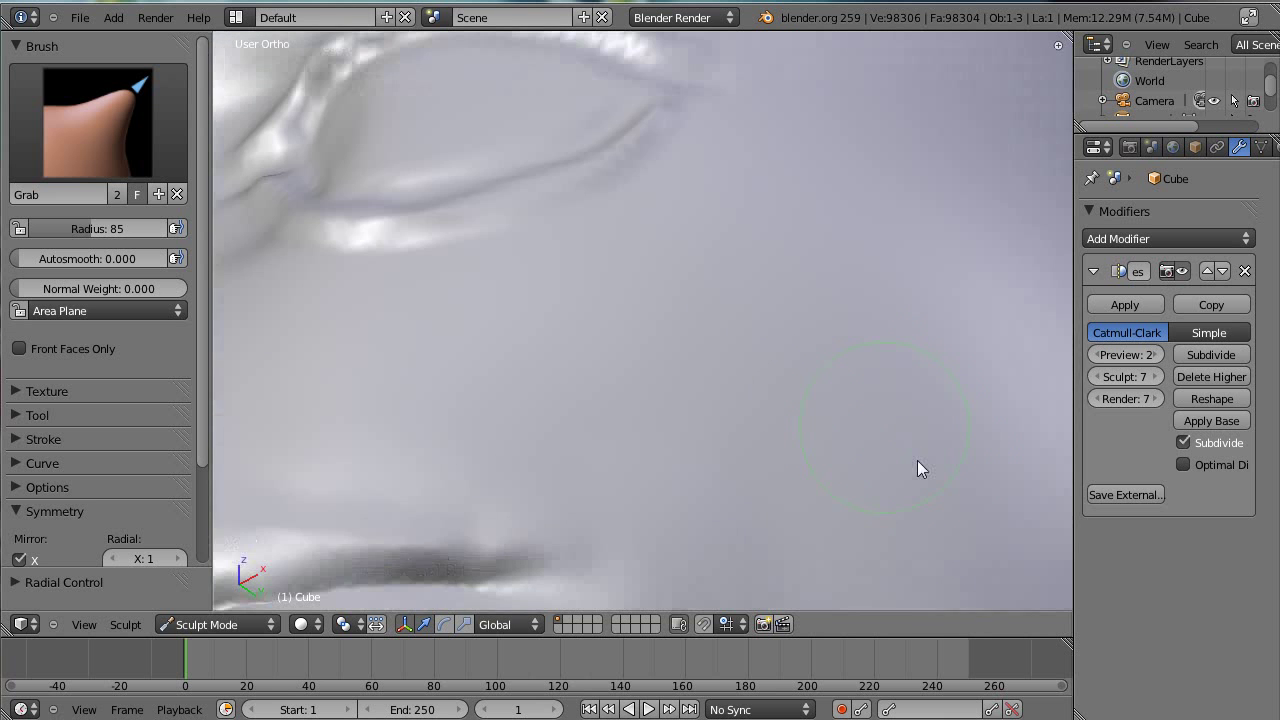
{"action": "scroll", "coordinate": [828, 350], "scroll_direction": "down", "scroll_amount": 2}
Enlarge the Grab brush radius to 172 and pull the eyeball and eyelids forward, working from below the face
{"action": "left_click_drag", "start_coordinate": [611, 262], "coordinate": [685, 320]}
{"action": "mouse_move", "coordinate": [685, 320]}
{"action": "middle_mouse_down"}
{"action": "mouse_move", "coordinate": [628, 420]}
{"action": "mouse_move", "coordinate": [654, 329]}
{"action": "middle_mouse_up"}
{"action": "scroll", "coordinate": [634, 323], "scroll_direction": "up", "scroll_amount": 4}
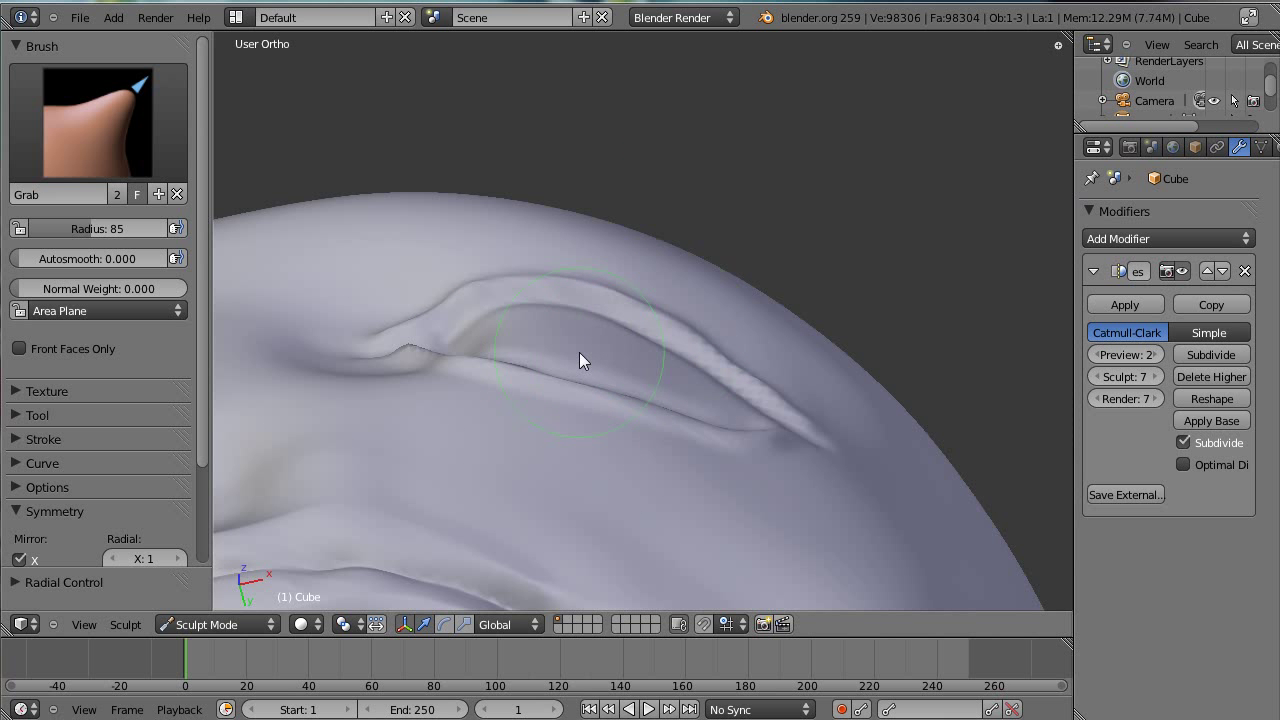
{"action": "key", "text": "f"}
{"action": "left_click", "coordinate": [681, 364]}
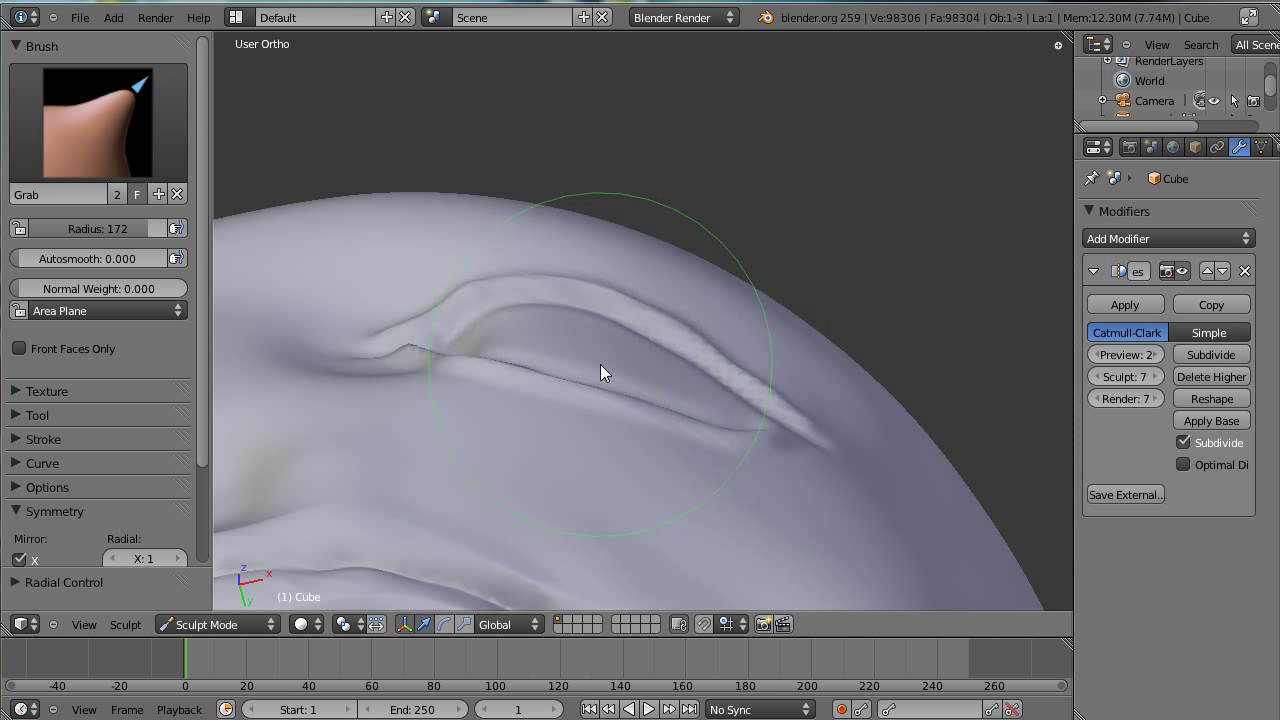
{"action": "left_click_drag", "start_coordinate": [600, 364], "coordinate": [610, 339]}
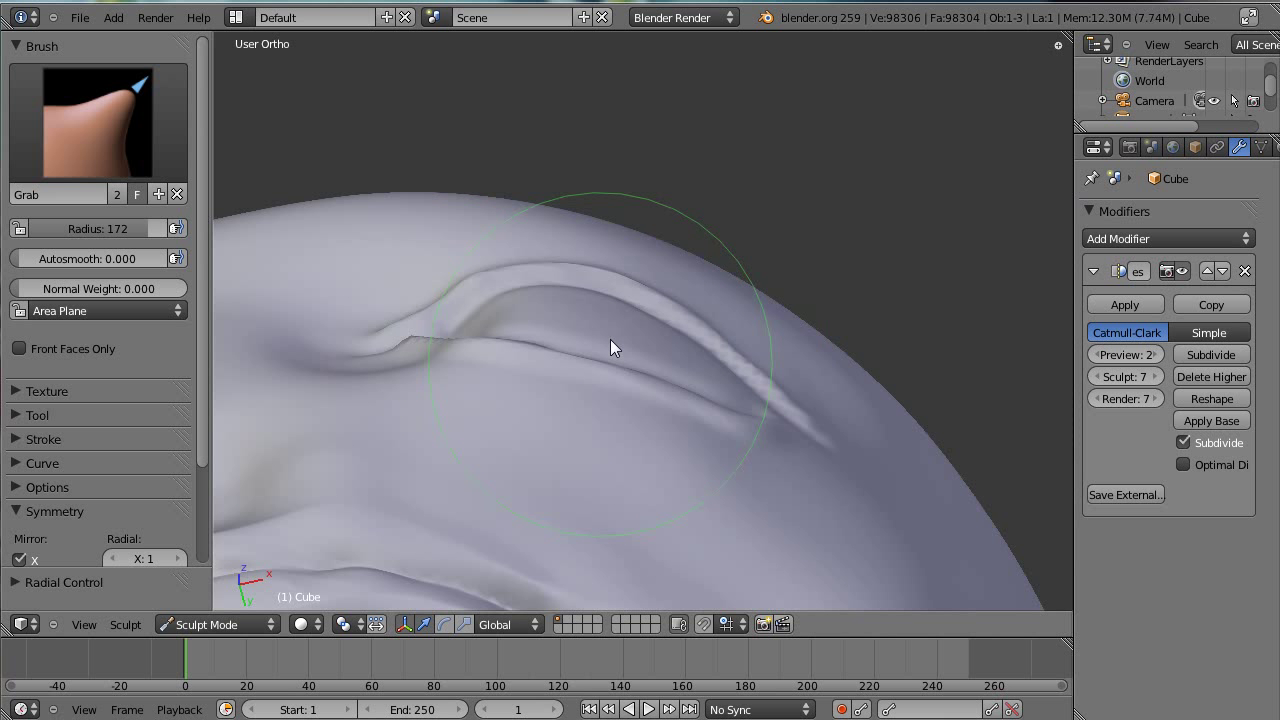
{"action": "left_click_drag", "start_coordinate": [684, 354], "coordinate": [689, 348]}
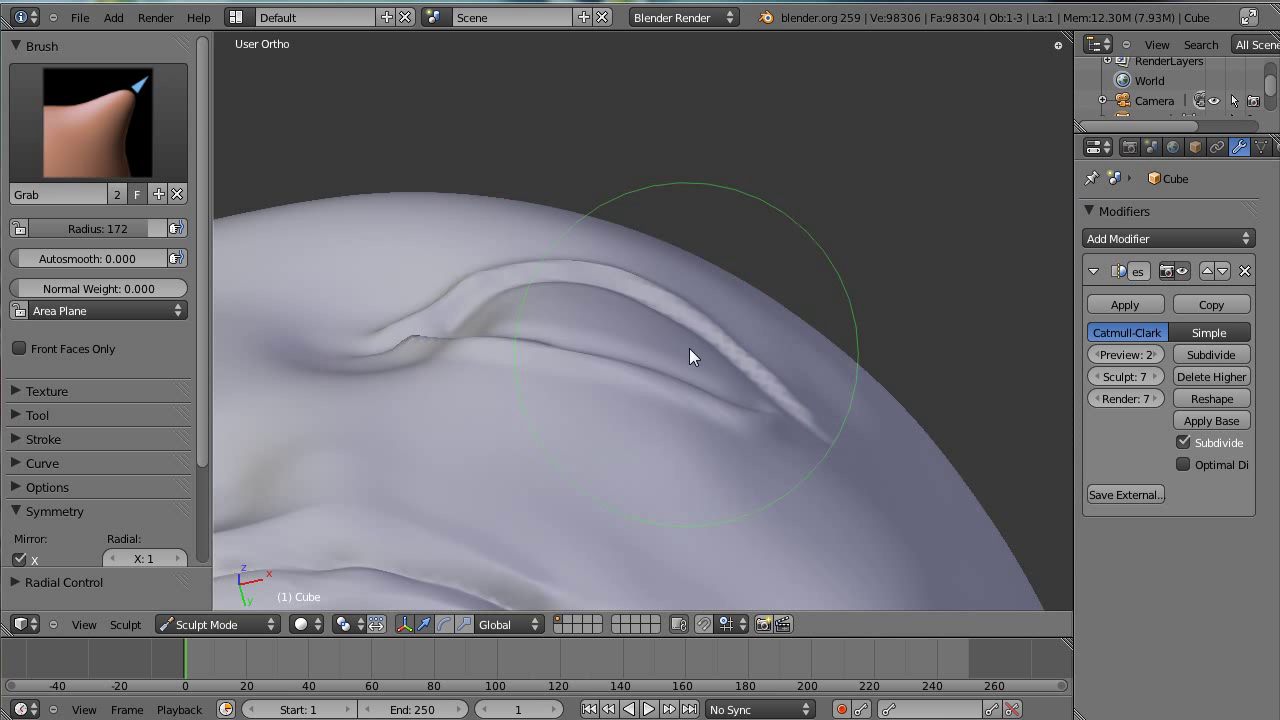
{"action": "left_click_drag", "start_coordinate": [574, 334], "coordinate": [626, 305]}
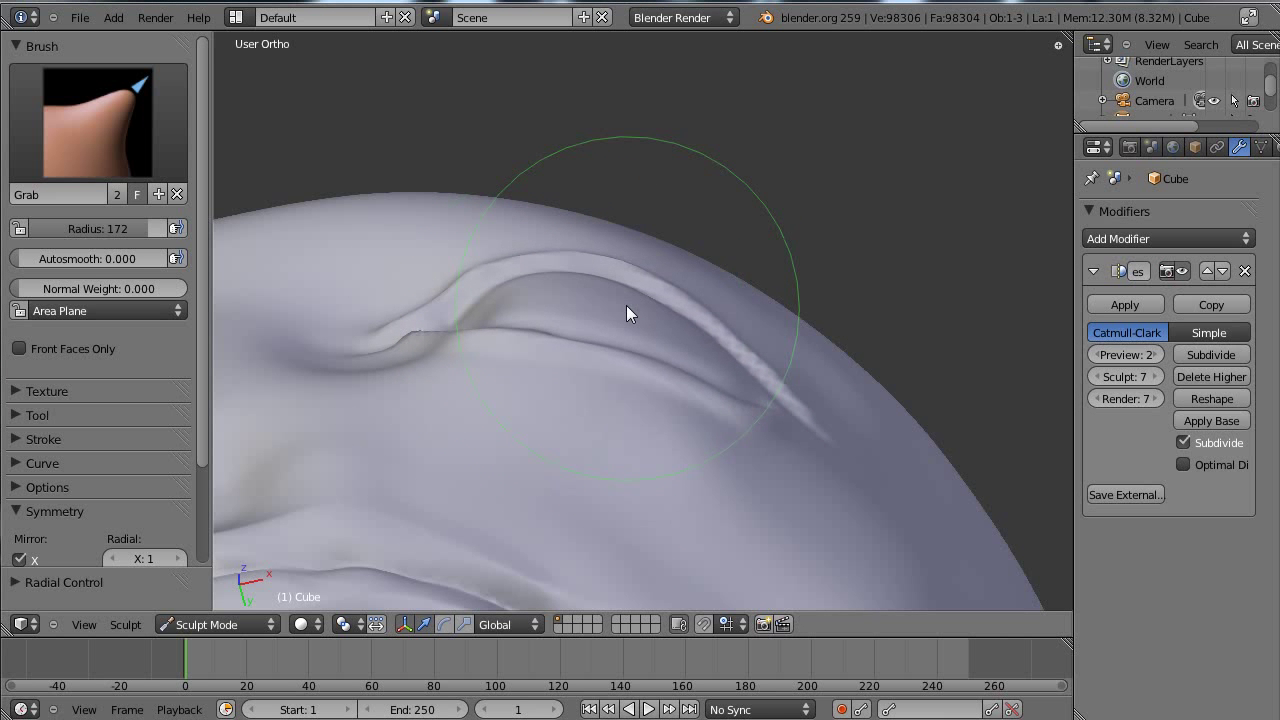
{"action": "scroll", "coordinate": [680, 318], "scroll_direction": "down", "scroll_amount": 4}
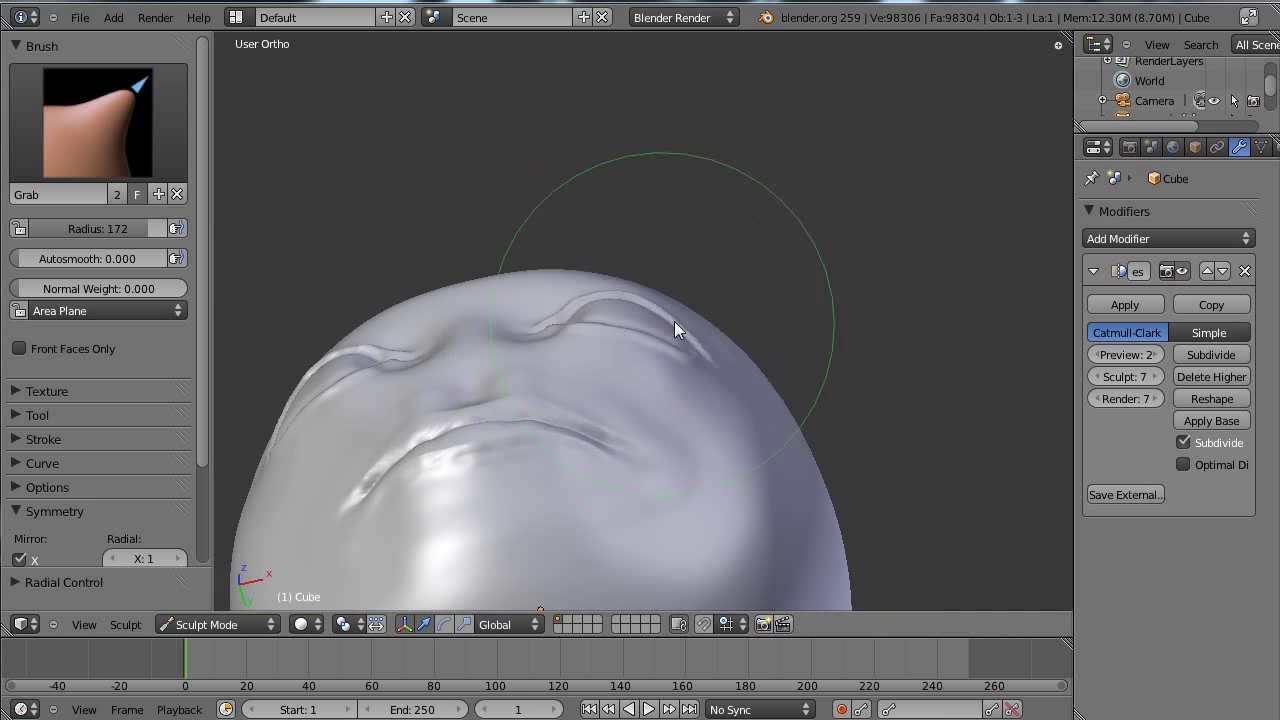
{"action": "middle_click_drag", "start_coordinate": [674, 321], "coordinate": [754, 289]}
{"action": "scroll", "coordinate": [640, 290], "scroll_direction": "down", "scroll_amount": 2}
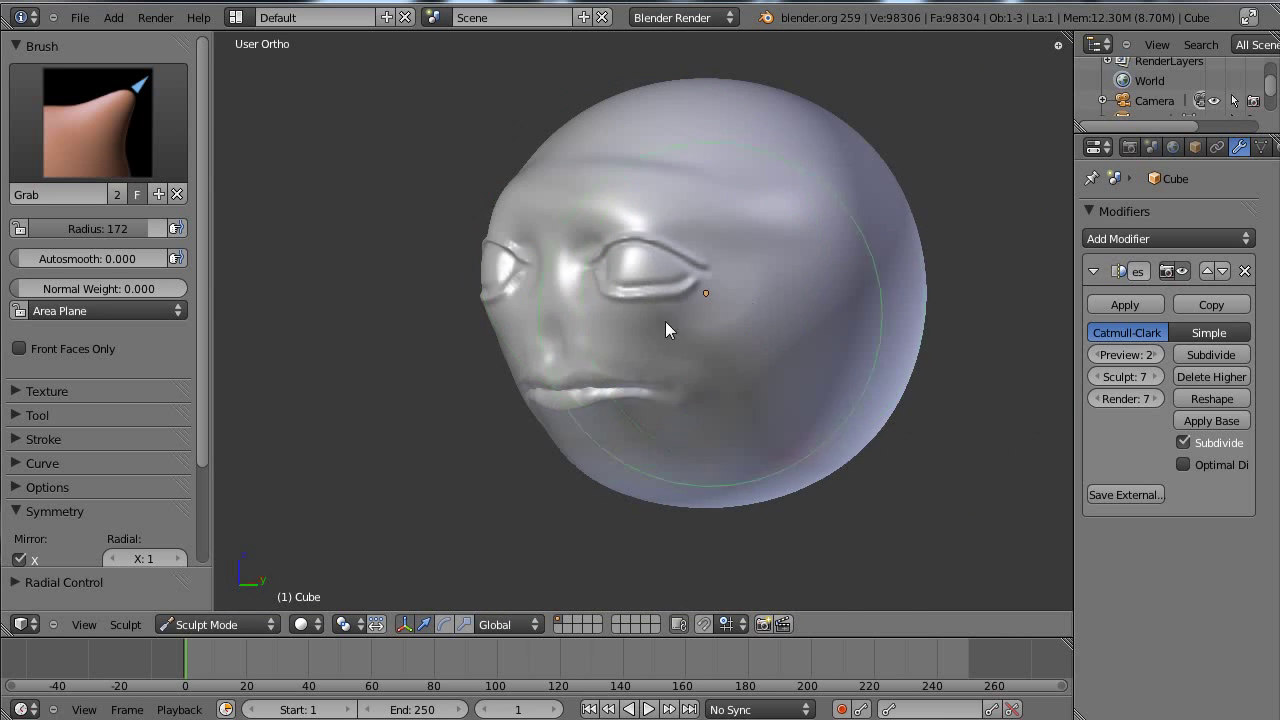
Pull the eyeball and eyelids back into the head from the side view with the Grab brush
{"action": "scroll", "coordinate": [569, 303], "scroll_direction": "up", "scroll_amount": 3}
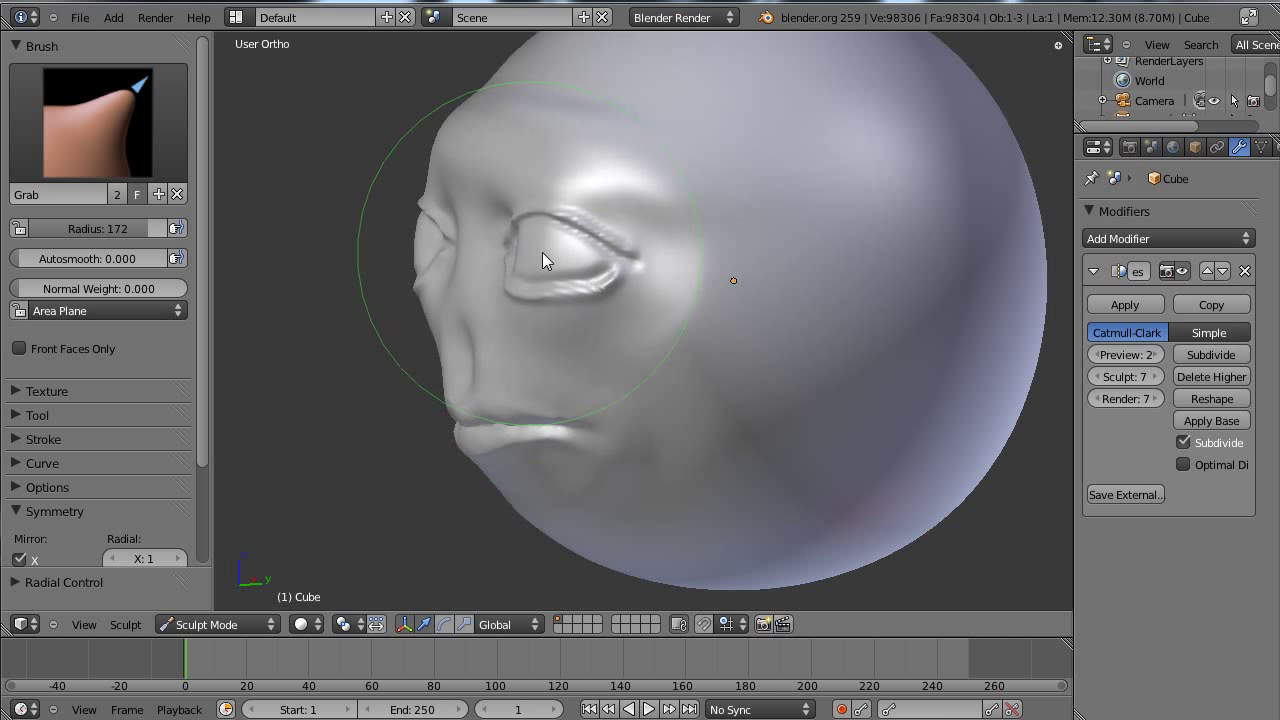
{"action": "left_click_drag", "start_coordinate": [542, 260], "coordinate": [557, 257]}
{"action": "mouse_move", "coordinate": [557, 257]}
{"action": "middle_mouse_down"}
{"action": "mouse_move", "coordinate": [583, 318]}
{"action": "mouse_move", "coordinate": [548, 315]}
{"action": "middle_mouse_up"}
{"action": "left_click_drag", "start_coordinate": [548, 315], "coordinate": [572, 316]}
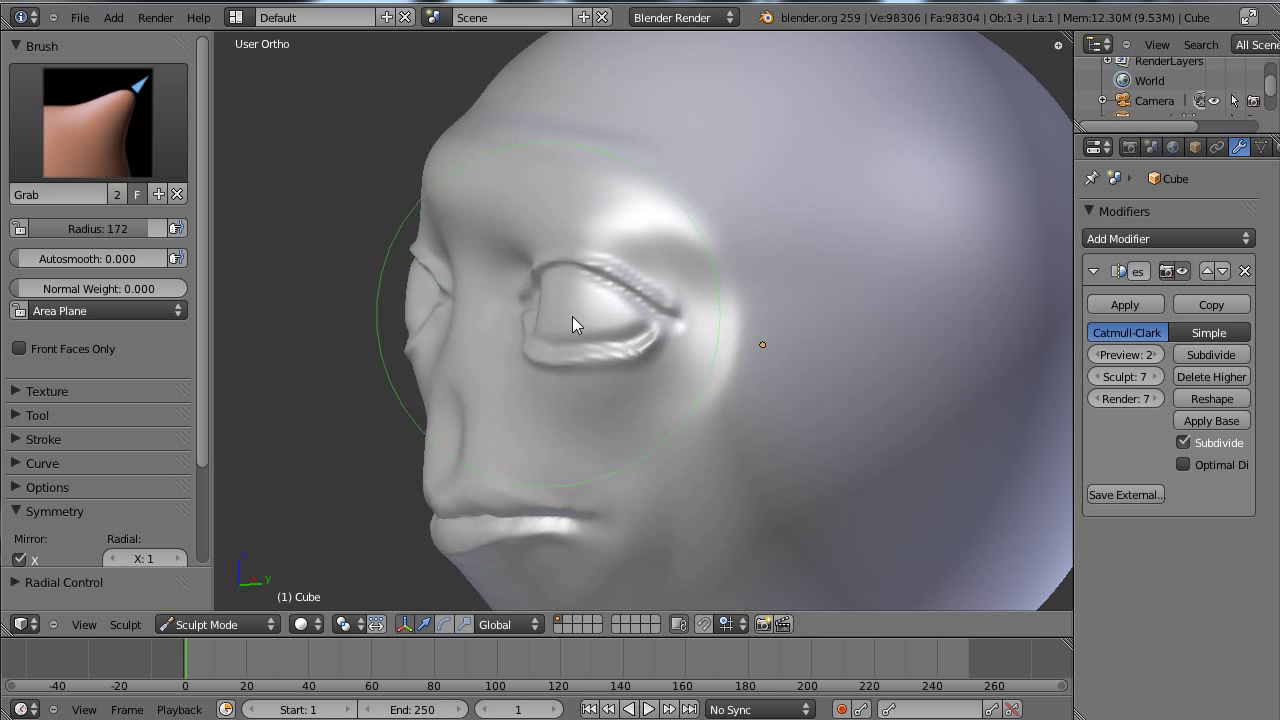
Move the eyes closer to the nose from a front view with the Grab brush at radius 172
{"action": "scroll", "coordinate": [572, 316], "scroll_direction": "down", "scroll_amount": 4}
{"action": "middle_click_drag", "start_coordinate": [576, 316], "coordinate": [809, 329]}
{"action": "scroll", "coordinate": [809, 329], "scroll_direction": "up", "scroll_amount": 5}
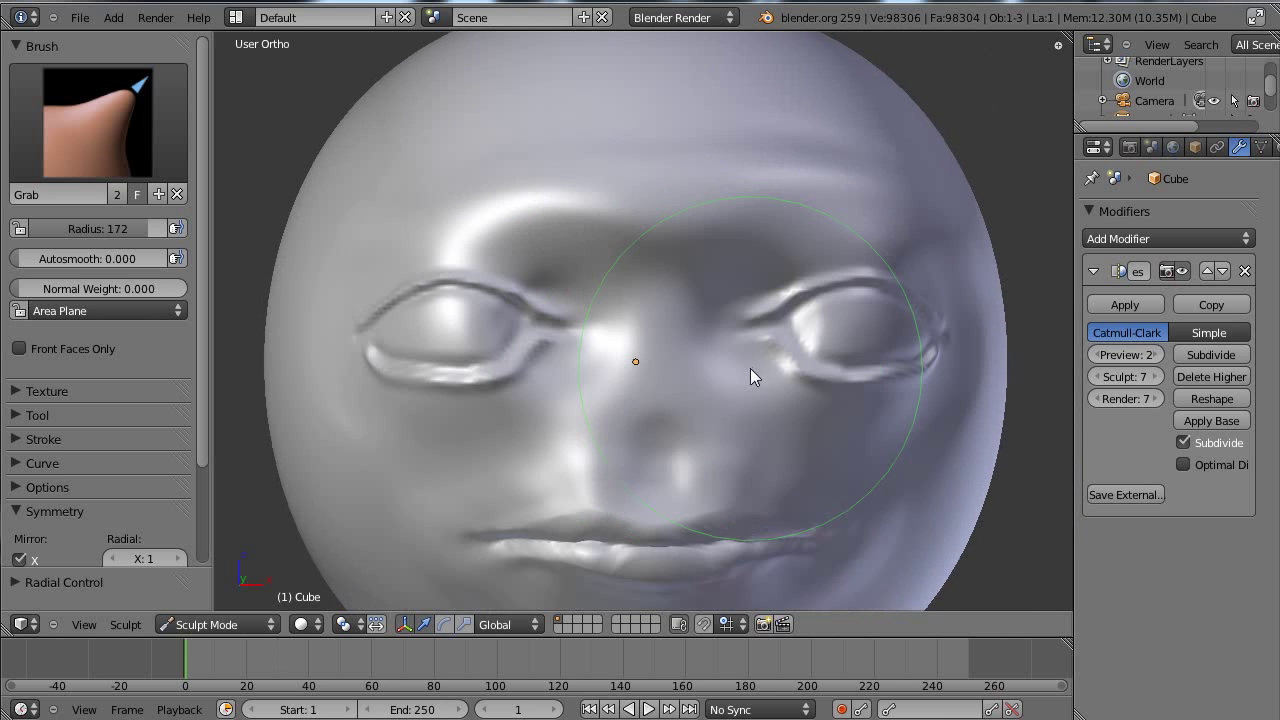
{"action": "left_click_drag", "start_coordinate": [867, 337], "coordinate": [832, 331]}
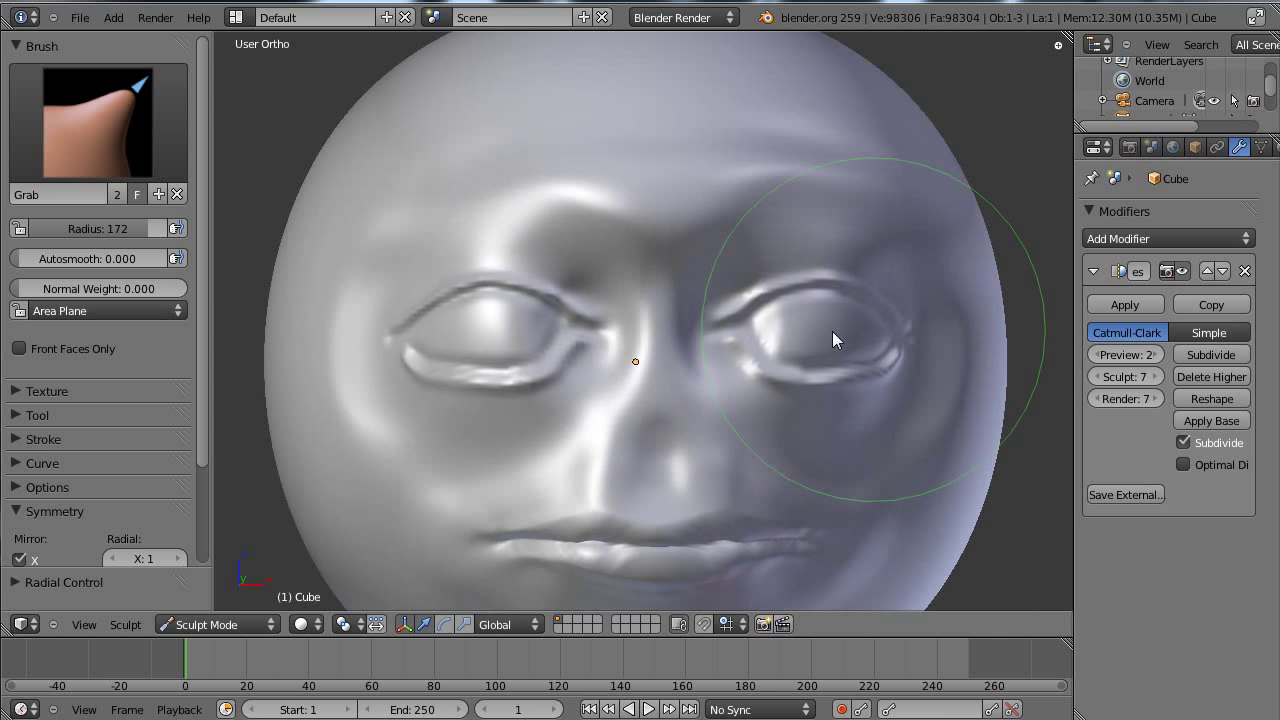
Examine the eye and brow profile up close from the side of the head
{"action": "scroll", "coordinate": [834, 337], "scroll_direction": "down", "scroll_amount": 4}
{"action": "mouse_move", "coordinate": [837, 349]}
{"action": "middle_mouse_down"}
{"action": "mouse_move", "coordinate": [623, 354]}
{"action": "mouse_move", "coordinate": [595, 313]}
{"action": "mouse_move", "coordinate": [381, 318]}
{"action": "mouse_move", "coordinate": [719, 314]}
{"action": "middle_mouse_up"}
{"action": "scroll", "coordinate": [595, 313], "scroll_direction": "up", "scroll_amount": 2}
{"action": "scroll", "coordinate": [400, 346], "scroll_direction": "up", "scroll_amount": 1}
{"action": "scroll", "coordinate": [555, 336], "scroll_direction": "up", "scroll_amount": 2}
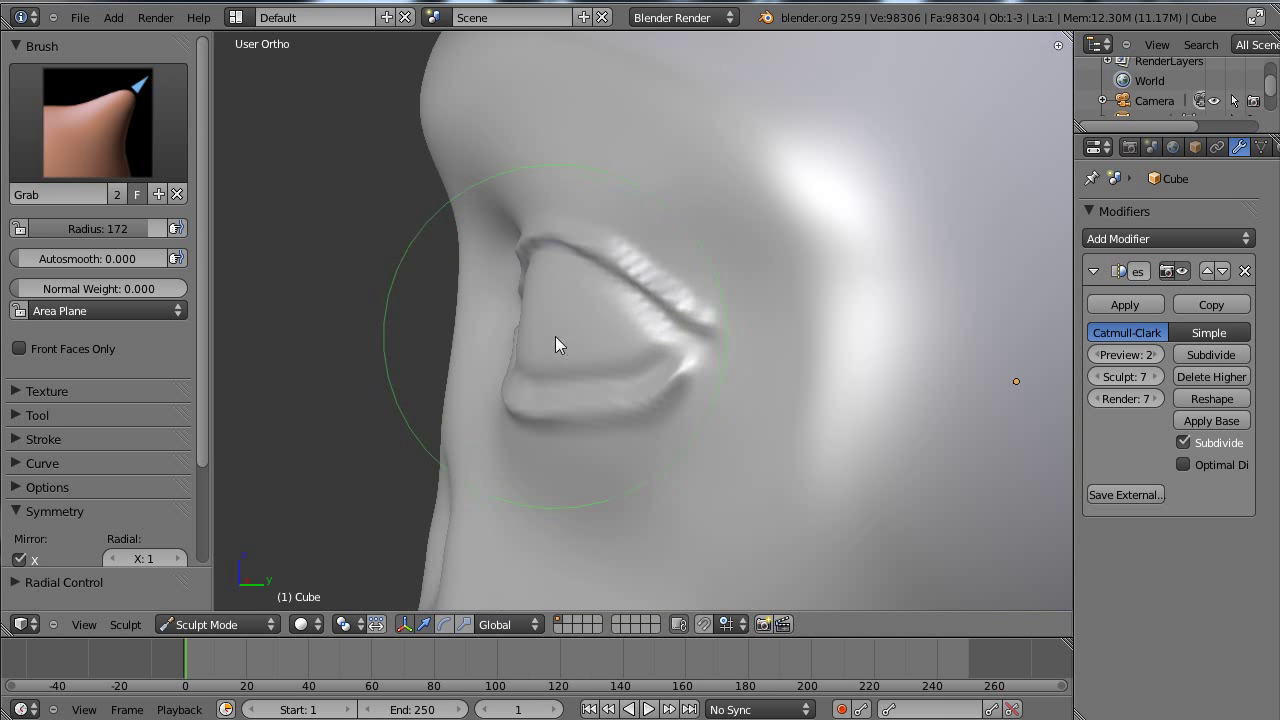
{"action": "scroll", "coordinate": [595, 332], "scroll_direction": "down", "scroll_amount": 1}
{"action": "scroll", "coordinate": [598, 330], "scroll_direction": "down", "scroll_amount": 2}
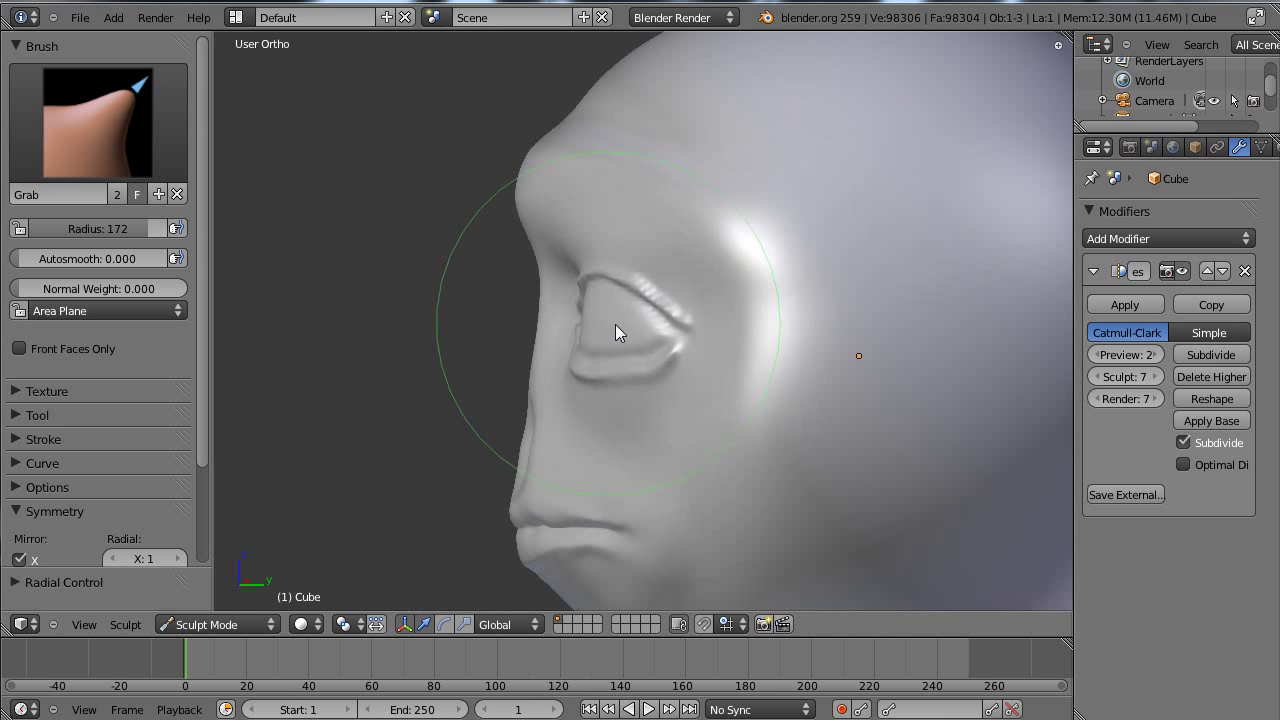
{"action": "scroll", "coordinate": [807, 289], "scroll_direction": "down", "scroll_amount": 3}
Switch to the Clay brush with radius 110 and strength 0.500 and build up the brow ridge above the eye
{"action": "mouse_move", "coordinate": [624, 307]}
{"action": "middle_mouse_down"}
{"action": "mouse_move", "coordinate": [807, 289]}
{"action": "mouse_move", "coordinate": [738, 310]}
{"action": "middle_mouse_up"}
{"action": "key", "text": "c"}
{"action": "key", "text": "f"}
{"action": "left_click", "coordinate": [567, 347]}
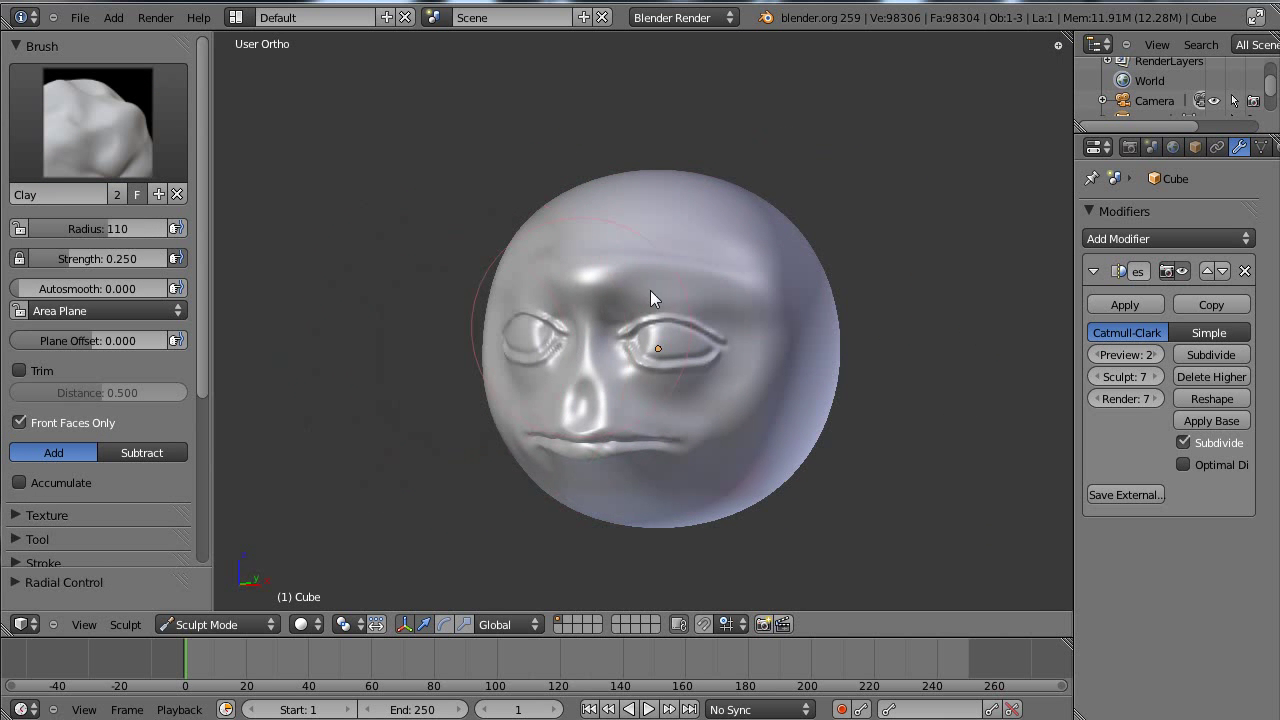
{"action": "middle_click_drag", "start_coordinate": [750, 266], "coordinate": [611, 335], "text": "shift"}
{"action": "scroll", "coordinate": [611, 335], "scroll_direction": "up", "scroll_amount": 5}
{"action": "middle_click_drag", "start_coordinate": [600, 430], "coordinate": [937, 231], "text": "shift"}
{"action": "scroll", "coordinate": [862, 249], "scroll_direction": "down", "scroll_amount": 1}
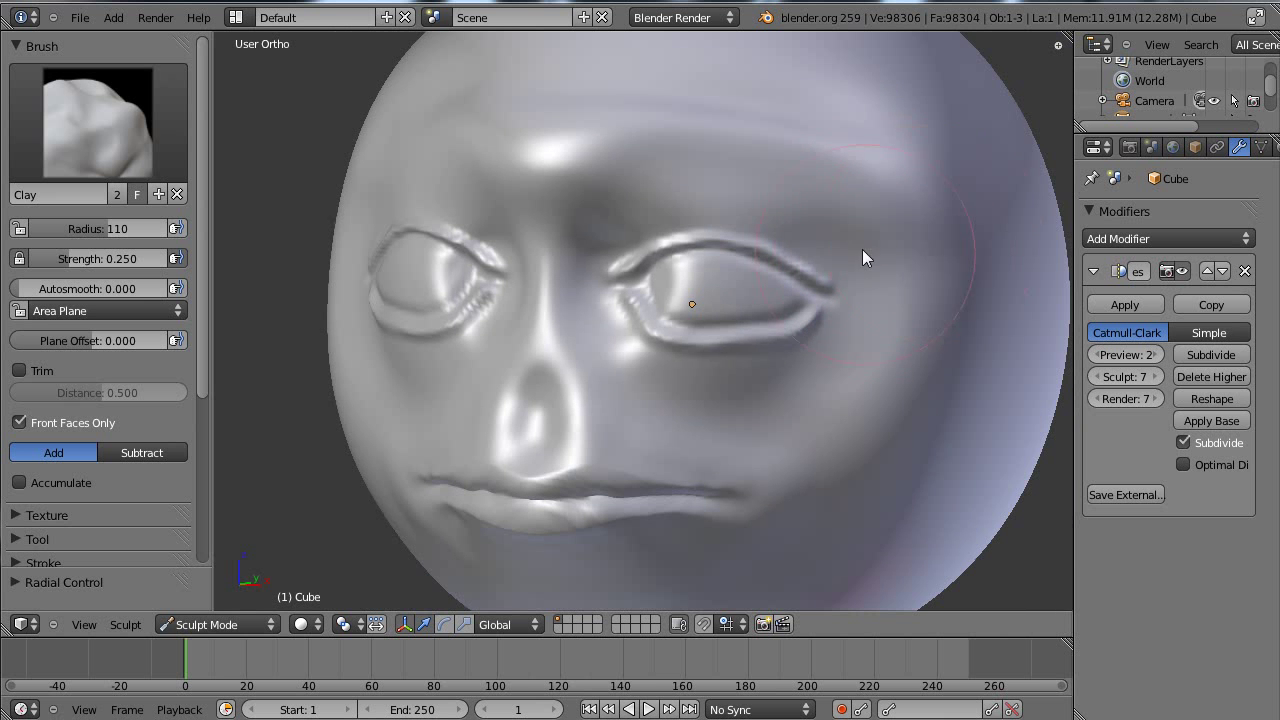
{"action": "middle_click_drag", "start_coordinate": [794, 191], "coordinate": [766, 323], "text": "shift"}
{"action": "scroll", "coordinate": [766, 323], "scroll_direction": "up", "scroll_amount": 6}
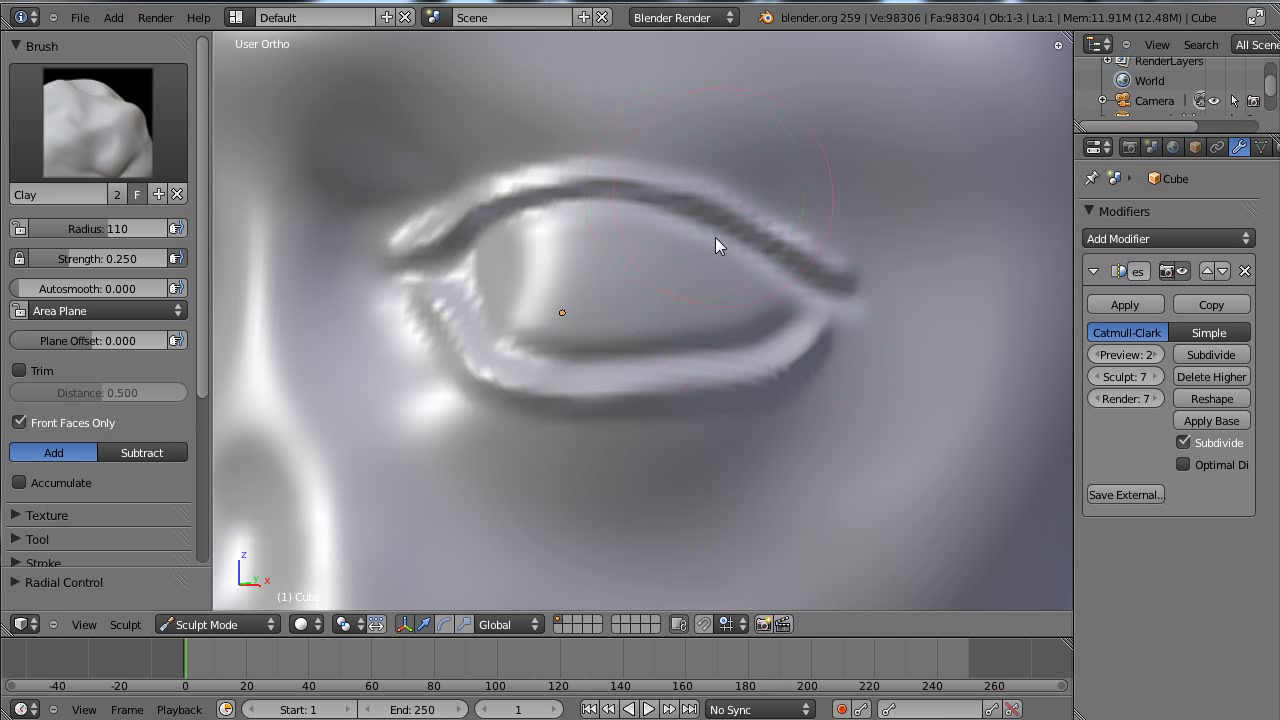
{"action": "middle_click_drag", "start_coordinate": [636, 111], "coordinate": [775, 304], "text": "shift"}
{"action": "scroll", "coordinate": [775, 304], "scroll_direction": "down", "scroll_amount": 2}
{"action": "key", "text": "shift+f"}
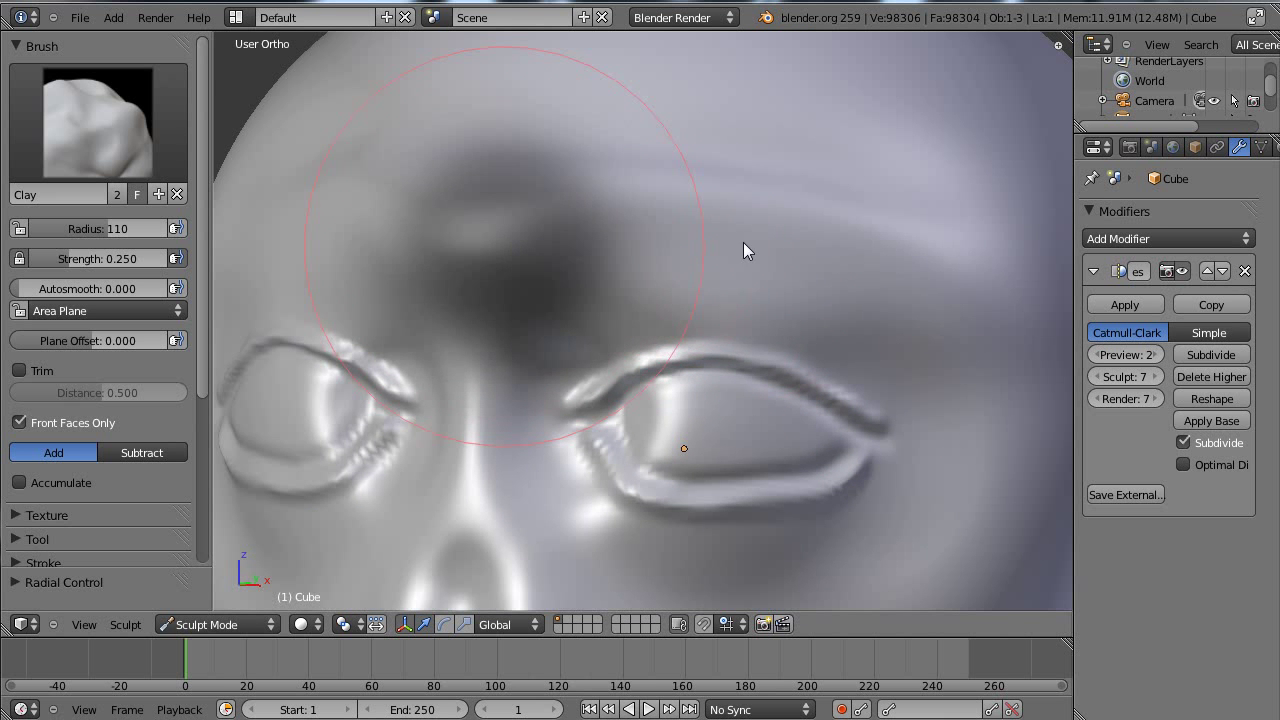
{"action": "left_click", "coordinate": [622, 249]}
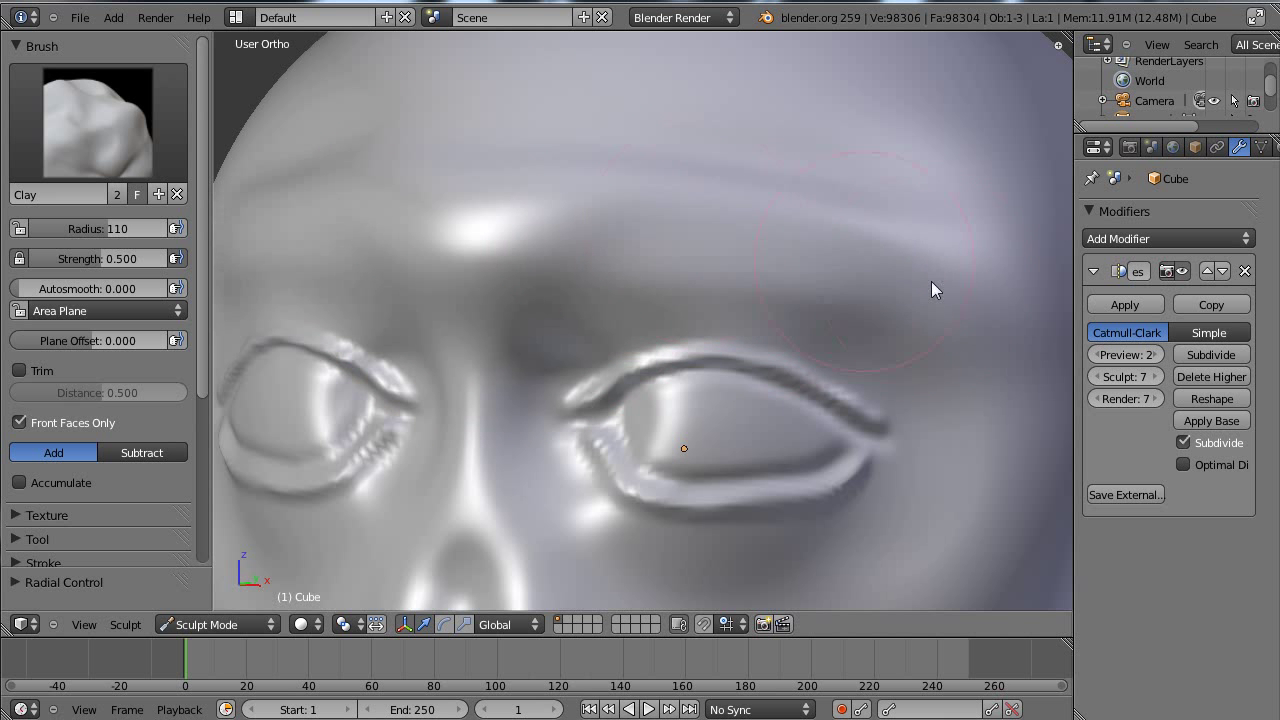
{"action": "mouse_move", "coordinate": [931, 290]}
{"action": "left_mouse_down"}
{"action": "mouse_move", "coordinate": [588, 252]}
{"action": "mouse_move", "coordinate": [711, 262]}
{"action": "mouse_move", "coordinate": [713, 243]}
{"action": "mouse_move", "coordinate": [707, 266]}
{"action": "mouse_move", "coordinate": [690, 262]}
{"action": "left_mouse_up"}
Add another Clay stroke across the forehead just above the brow ridge, working from a raised view
{"action": "scroll", "coordinate": [905, 263], "scroll_direction": "down", "scroll_amount": 4}
{"action": "mouse_move", "coordinate": [732, 296]}
{"action": "middle_mouse_down"}
{"action": "mouse_move", "coordinate": [642, 304]}
{"action": "mouse_move", "coordinate": [735, 295]}
{"action": "middle_mouse_up"}
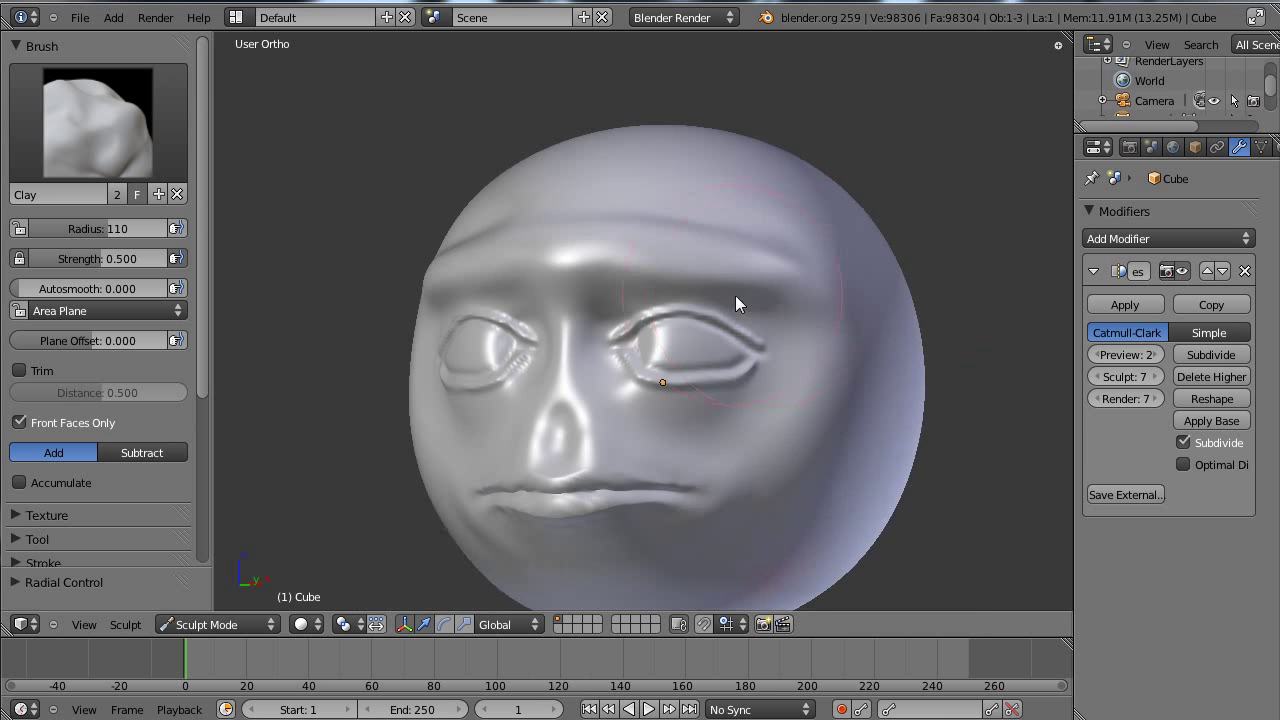
{"action": "scroll", "coordinate": [806, 237], "scroll_direction": "up", "scroll_amount": 2}
{"action": "scroll", "coordinate": [562, 197], "scroll_direction": "up", "scroll_amount": 1}
{"action": "scroll", "coordinate": [806, 228], "scroll_direction": "down", "scroll_amount": 3}
{"action": "middle_click_drag", "start_coordinate": [807, 228], "coordinate": [764, 316]}
{"action": "scroll", "coordinate": [764, 316], "scroll_direction": "up", "scroll_amount": 1}
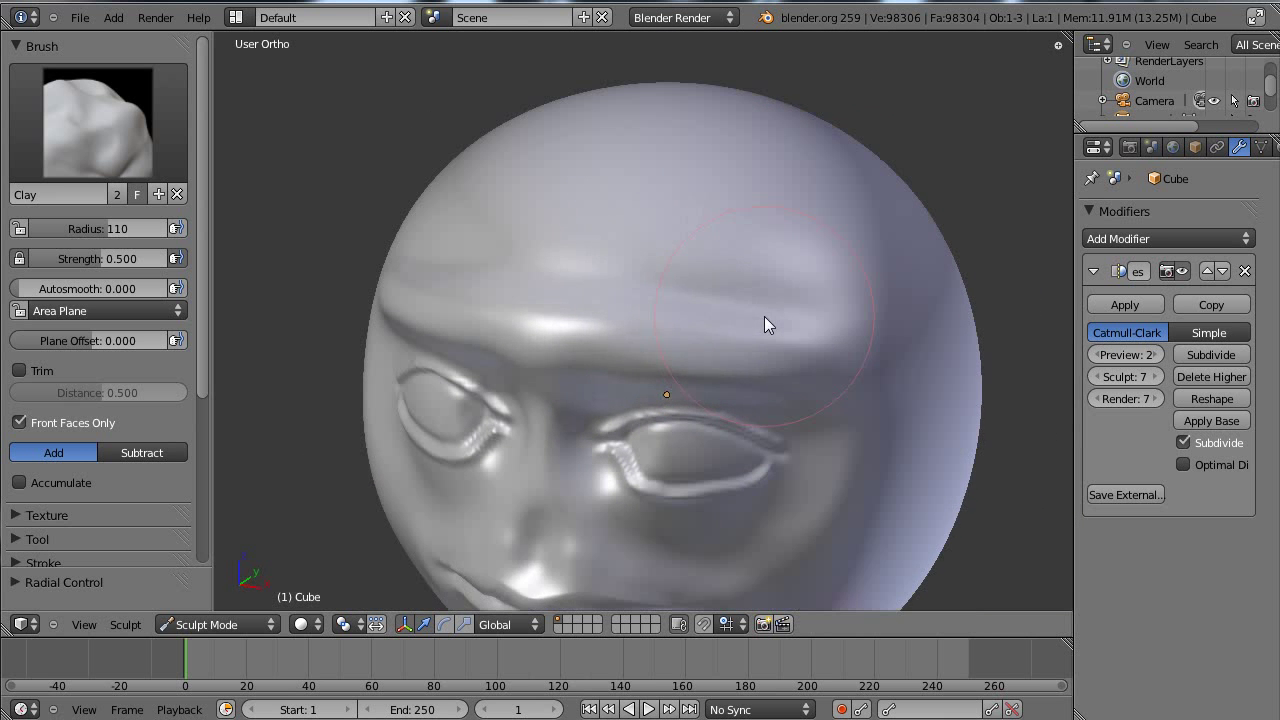
{"action": "scroll", "coordinate": [764, 316], "scroll_direction": "up", "scroll_amount": 1}
{"action": "mouse_move", "coordinate": [560, 300]}
{"action": "left_mouse_down"}
{"action": "mouse_move", "coordinate": [471, 257]}
{"action": "mouse_move", "coordinate": [503, 228]}
{"action": "mouse_move", "coordinate": [383, 213]}
{"action": "mouse_move", "coordinate": [847, 267]}
{"action": "left_mouse_up"}
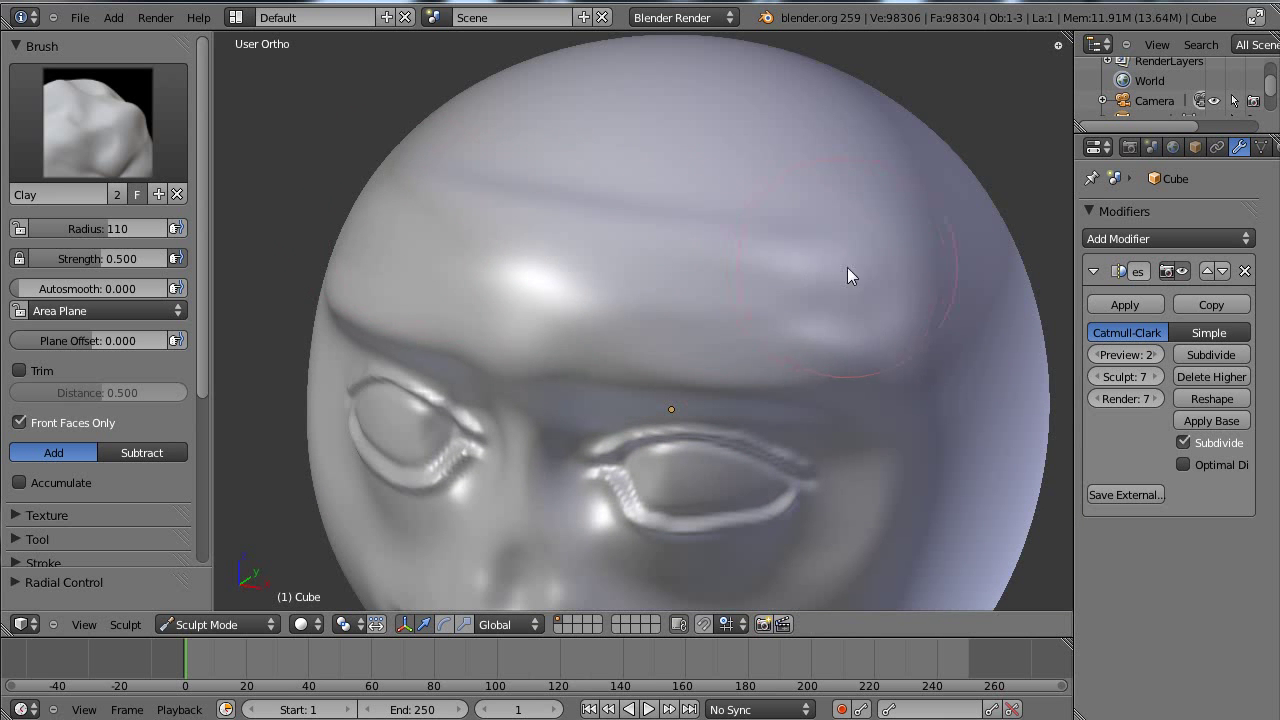
Switch to the Grab brush with radius 110 and reshape the lower eyelid into a rounder curve
{"action": "mouse_move", "coordinate": [491, 151]}
{"action": "middle_mouse_down"}
{"action": "mouse_move", "coordinate": [723, 220]}
{"action": "mouse_move", "coordinate": [640, 183]}
{"action": "mouse_move", "coordinate": [731, 150]}
{"action": "mouse_move", "coordinate": [866, 220]}
{"action": "mouse_move", "coordinate": [997, 217]}
{"action": "mouse_move", "coordinate": [920, 197]}
{"action": "mouse_move", "coordinate": [718, 233]}
{"action": "mouse_move", "coordinate": [786, 149]}
{"action": "mouse_move", "coordinate": [831, 177]}
{"action": "middle_mouse_up"}
{"action": "scroll", "coordinate": [920, 197], "scroll_direction": "up", "scroll_amount": 1}
{"action": "scroll", "coordinate": [786, 149], "scroll_direction": "up", "scroll_amount": 1}
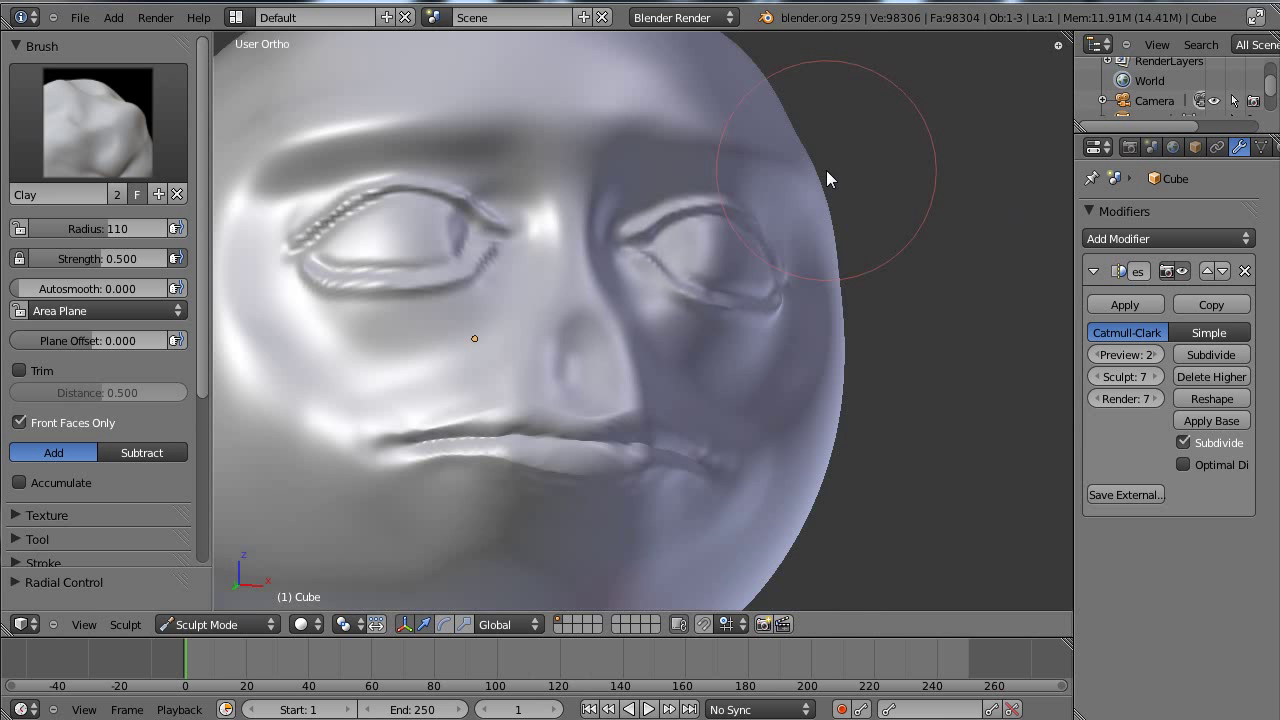
{"action": "scroll", "coordinate": [822, 157], "scroll_direction": "up", "scroll_amount": 2}
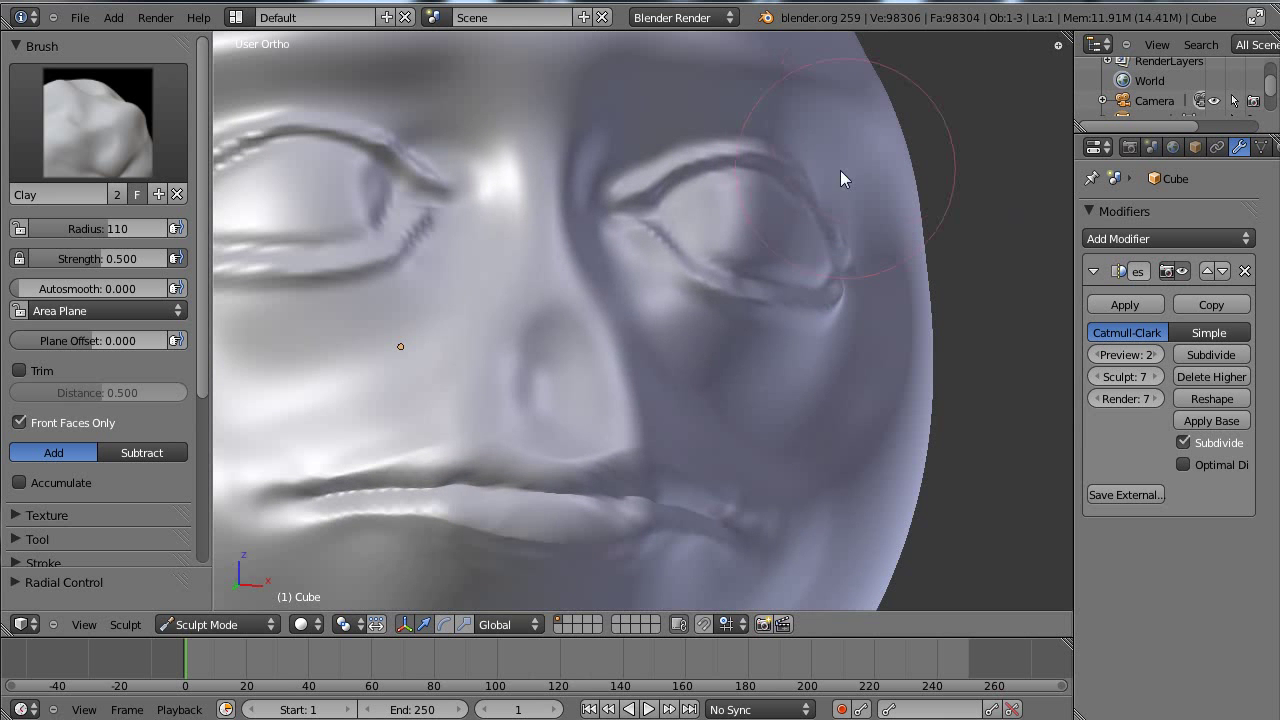
{"action": "mouse_move", "coordinate": [840, 170]}
{"action": "middle_mouse_down"}
{"action": "mouse_move", "coordinate": [703, 189]}
{"action": "mouse_move", "coordinate": [808, 210]}
{"action": "middle_mouse_up"}
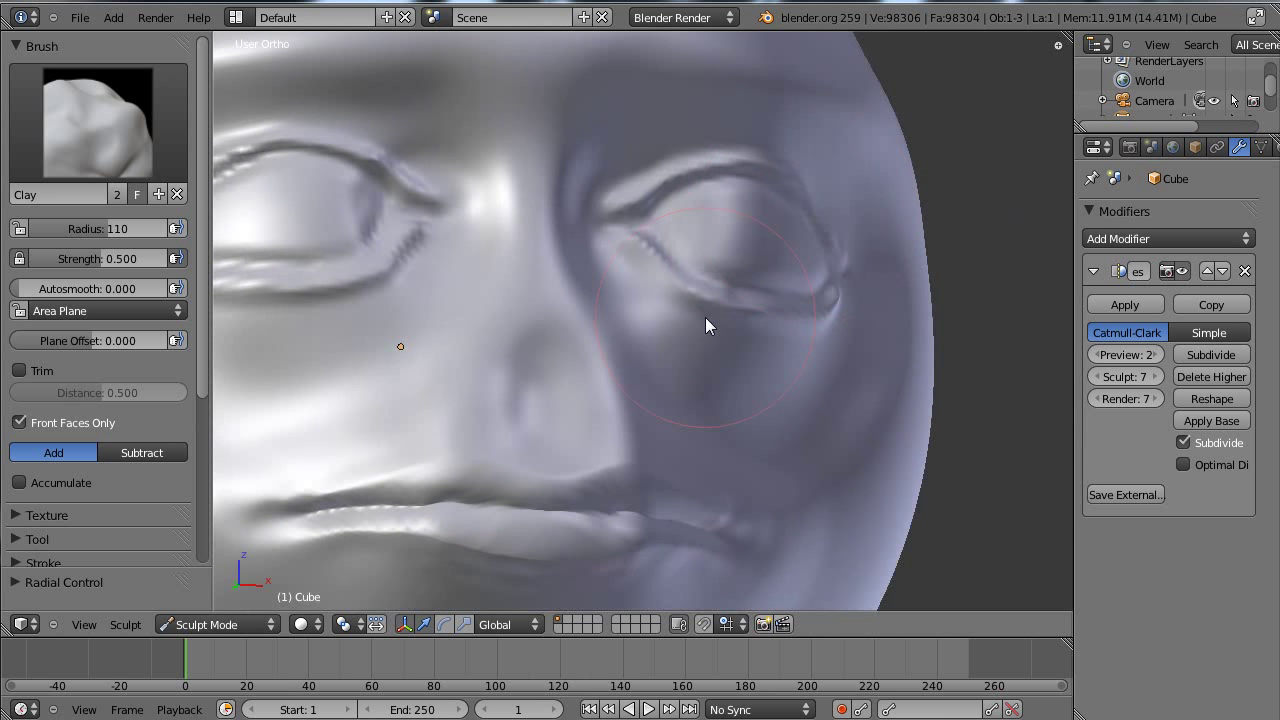
{"action": "middle_click_drag", "start_coordinate": [706, 323], "coordinate": [722, 366]}
{"action": "key", "text": "g"}
{"action": "scroll", "coordinate": [720, 391], "scroll_direction": "up", "scroll_amount": 7}
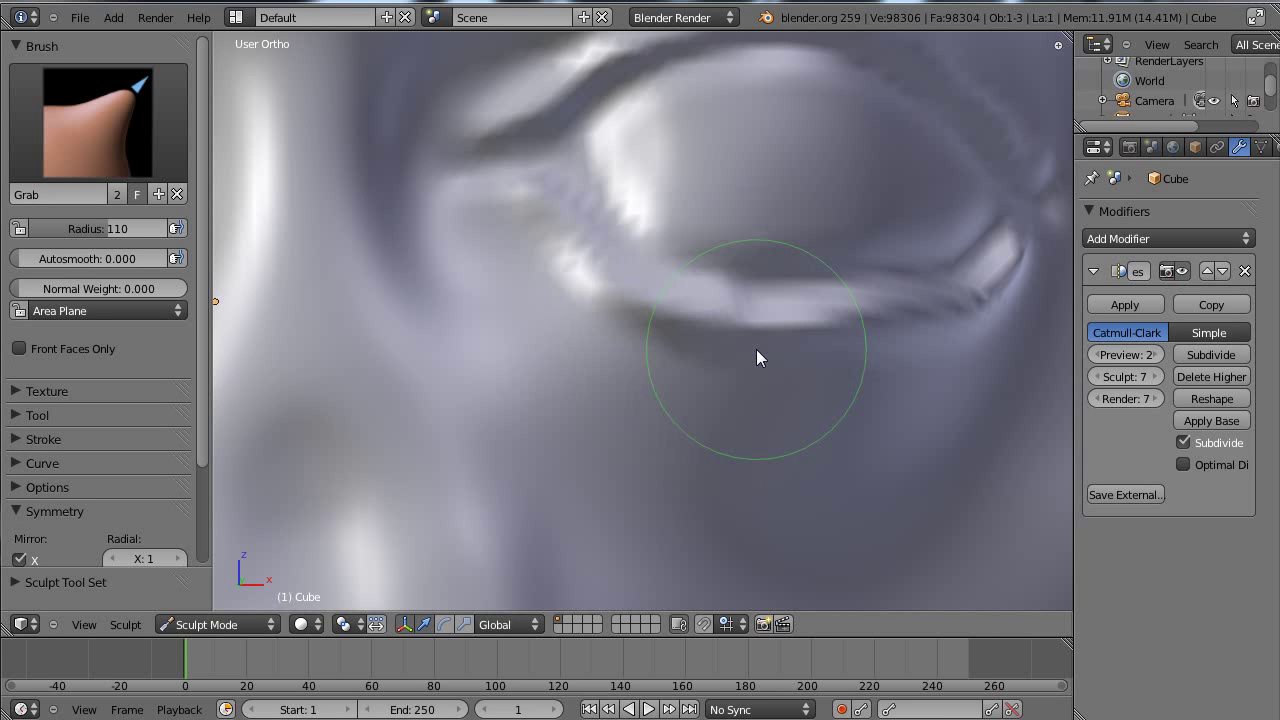
{"action": "scroll", "coordinate": [560, 410], "scroll_direction": "down", "scroll_amount": 3}
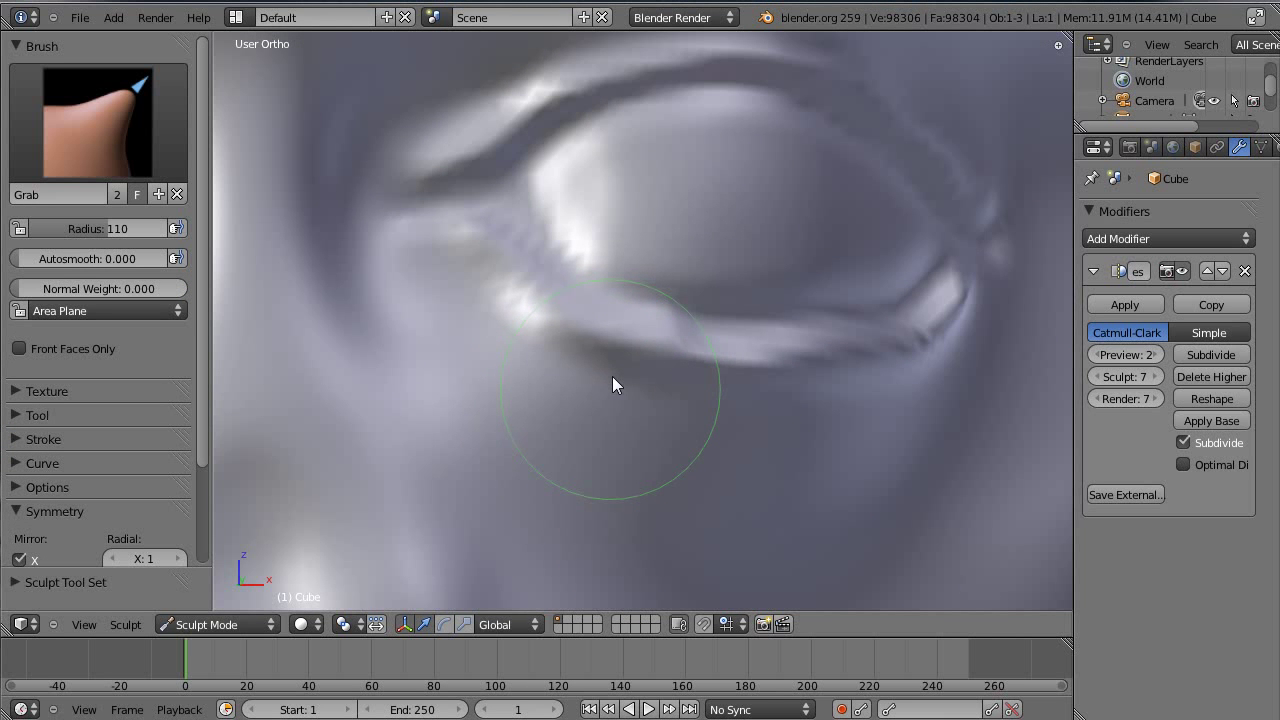
{"action": "mouse_move", "coordinate": [612, 376]}
{"action": "left_mouse_down"}
{"action": "mouse_move", "coordinate": [517, 306]}
{"action": "mouse_move", "coordinate": [512, 318]}
{"action": "left_mouse_up"}
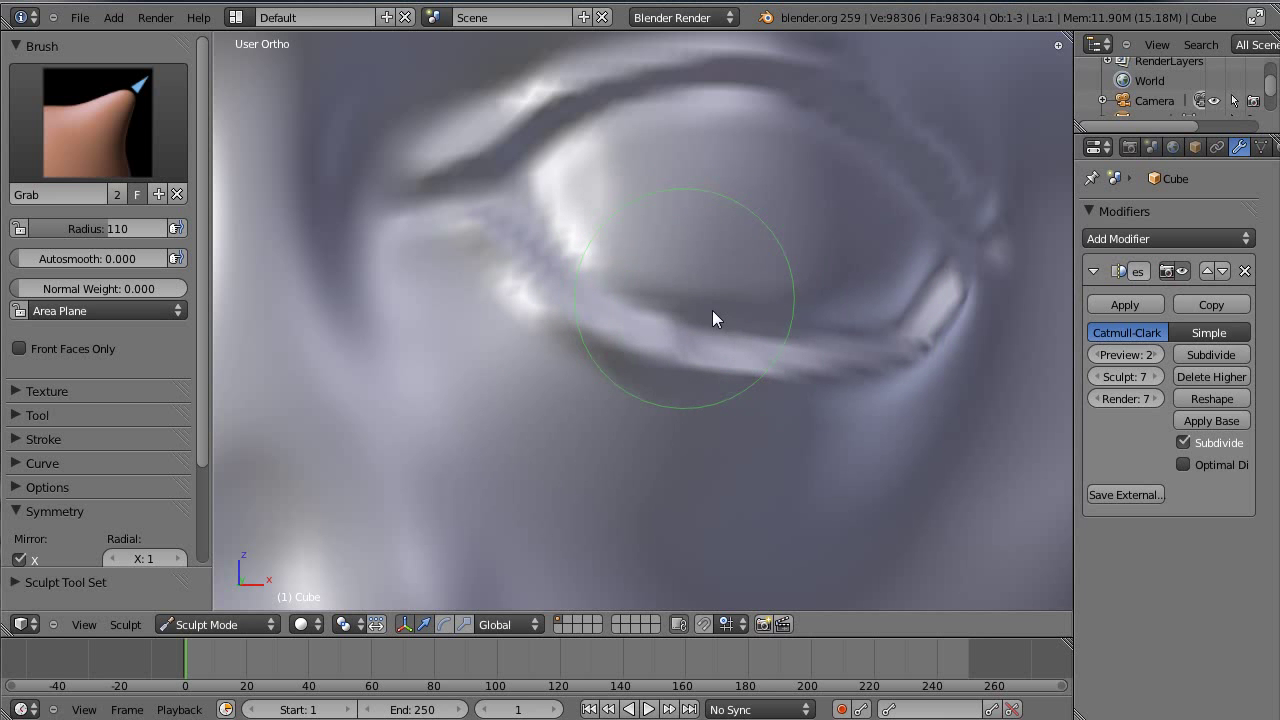
Examine the eyelids and the outer eye corner up close
{"action": "scroll", "coordinate": [820, 325], "scroll_direction": "up", "scroll_amount": 2}
{"action": "scroll", "coordinate": [872, 433], "scroll_direction": "down", "scroll_amount": 4}
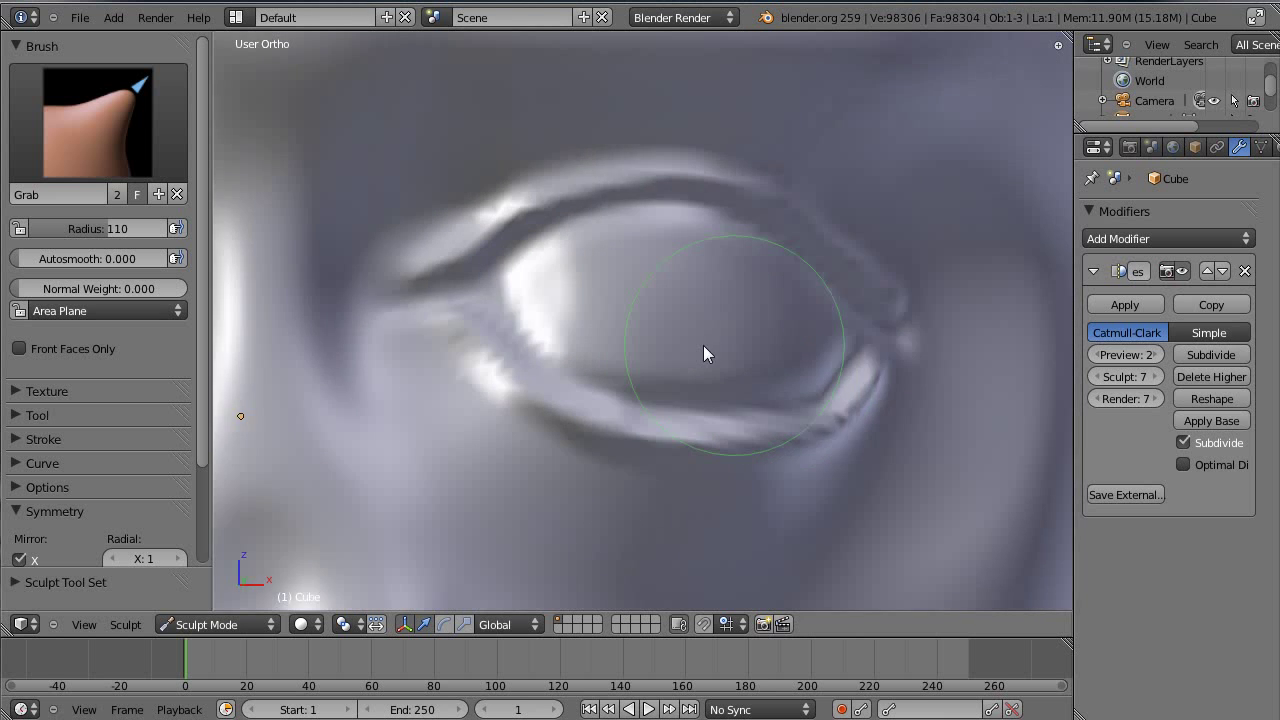
{"action": "scroll", "coordinate": [650, 354], "scroll_direction": "up", "scroll_amount": 4}
{"action": "scroll", "coordinate": [675, 388], "scroll_direction": "down", "scroll_amount": 4}
{"action": "scroll", "coordinate": [670, 410], "scroll_direction": "up", "scroll_amount": 2}
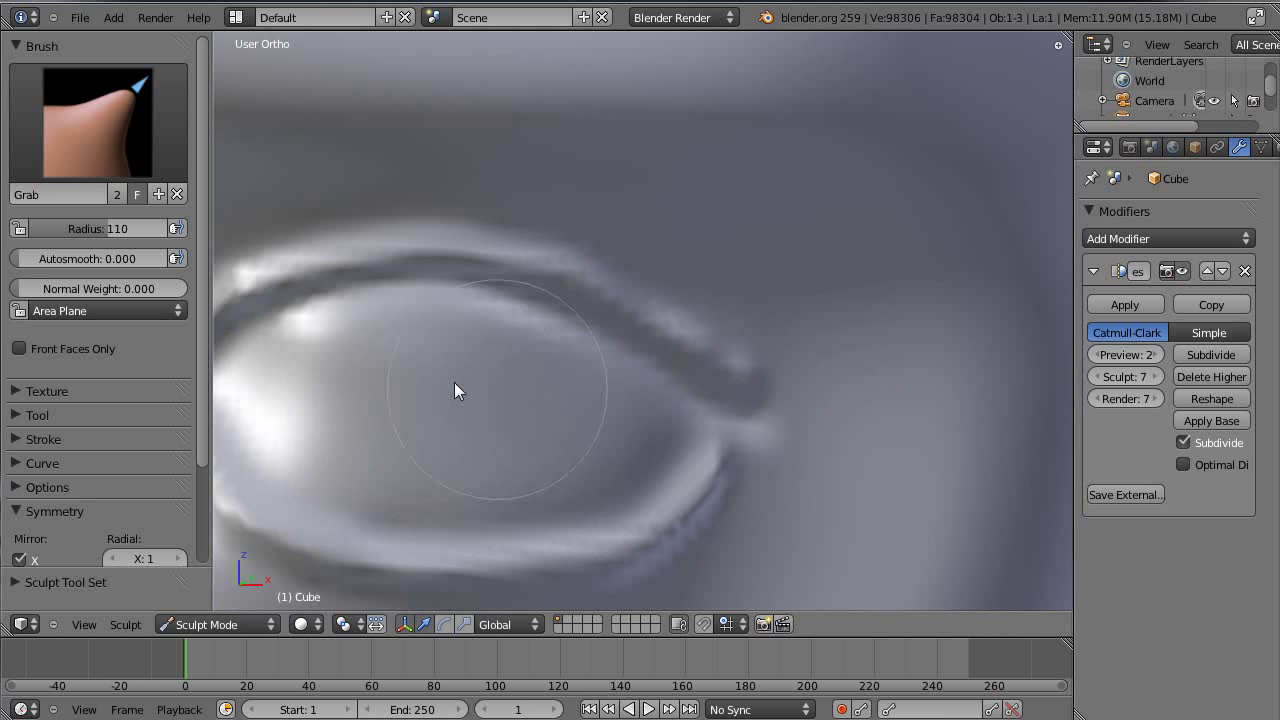
{"action": "scroll", "coordinate": [550, 430], "scroll_direction": "up", "scroll_amount": 2}
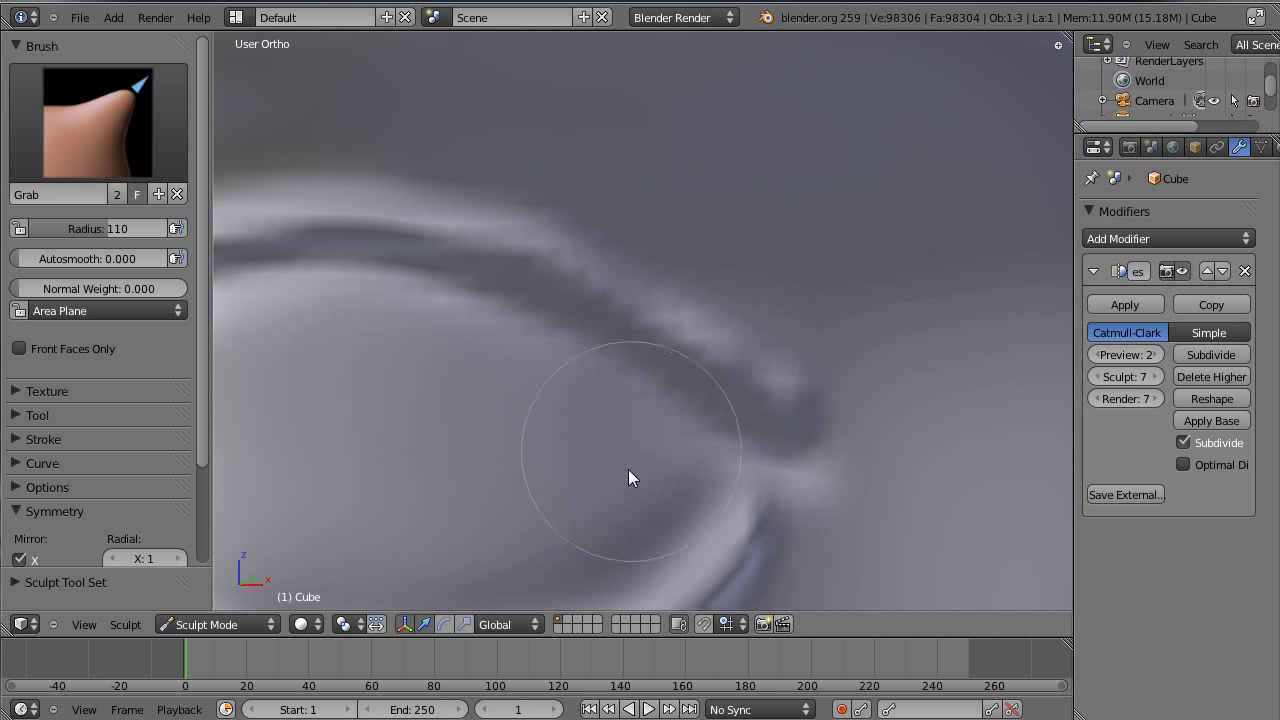
{"action": "scroll", "coordinate": [510, 430], "scroll_direction": "up", "scroll_amount": 1}
{"action": "scroll", "coordinate": [420, 390], "scroll_direction": "down", "scroll_amount": 3}
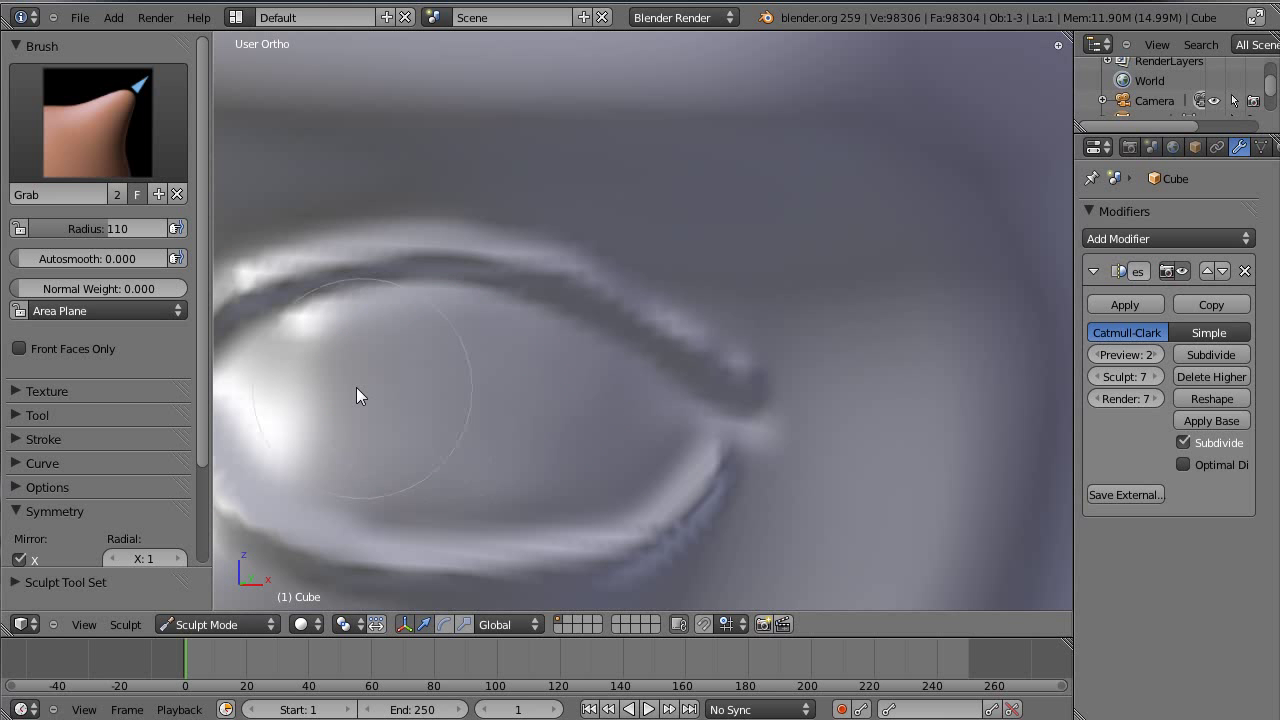
Switch to the Draw brush with radius 110 and strength 0.500 and carve the eyeball area inward between the eyelids
{"action": "key", "text": "d"}
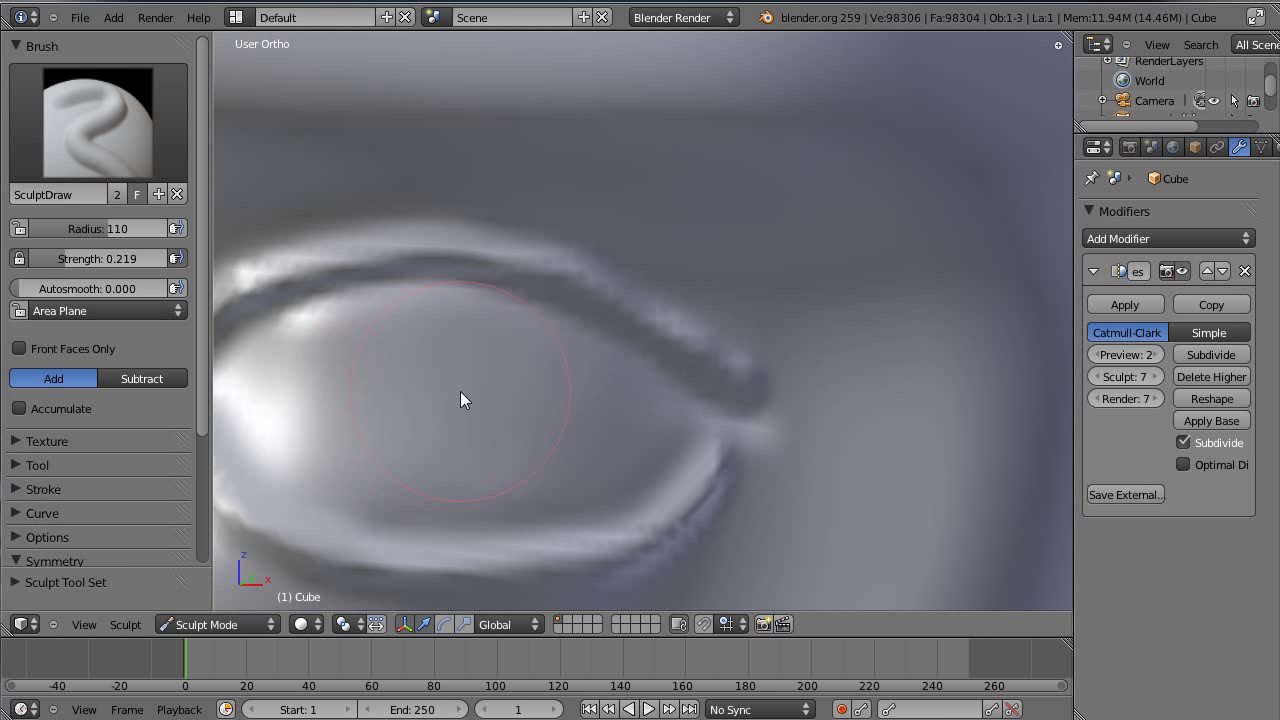
{"action": "key", "text": "d"}
{"action": "key", "text": "d"}
{"action": "key", "text": "d"}
{"action": "key", "text": "d"}
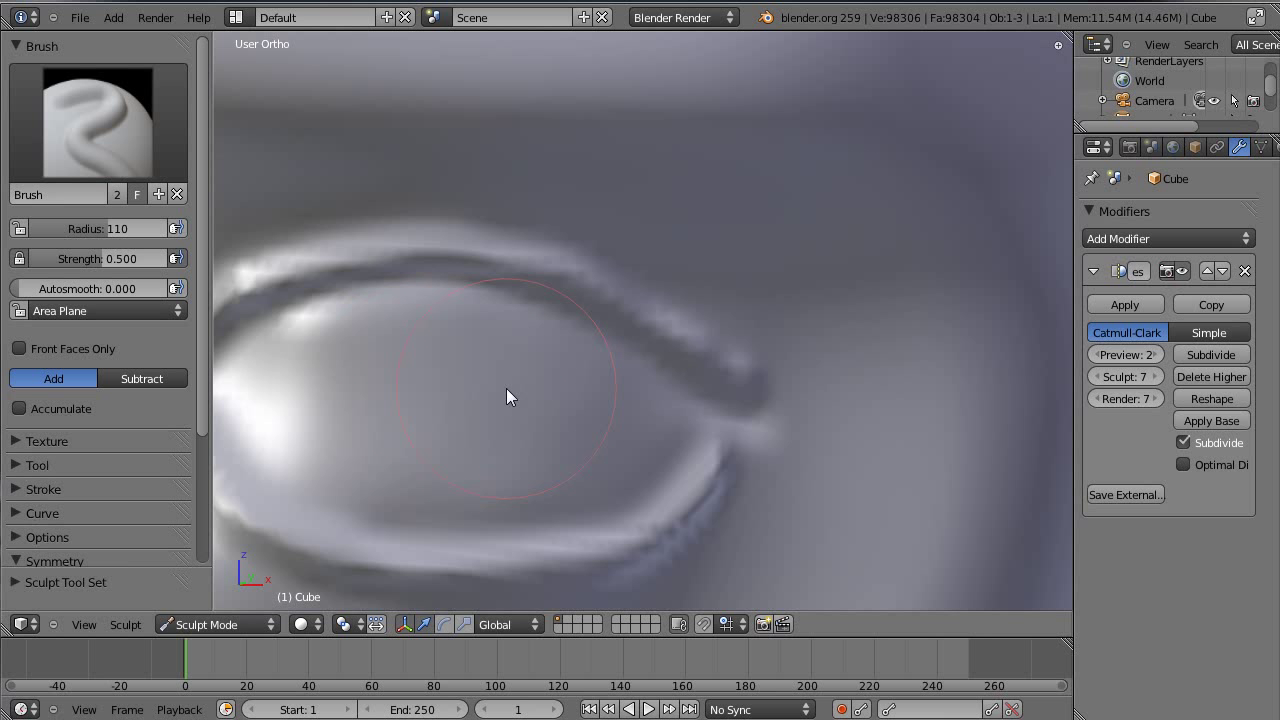
{"action": "mouse_move", "coordinate": [565, 405]}
{"action": "left_mouse_down"}
{"action": "mouse_move", "coordinate": [571, 431]}
{"action": "mouse_move", "coordinate": [589, 426]}
{"action": "mouse_move", "coordinate": [406, 405]}
{"action": "mouse_move", "coordinate": [299, 419]}
{"action": "mouse_move", "coordinate": [469, 355]}
{"action": "mouse_move", "coordinate": [389, 346]}
{"action": "mouse_move", "coordinate": [310, 363]}
{"action": "mouse_move", "coordinate": [306, 397]}
{"action": "left_mouse_up"}
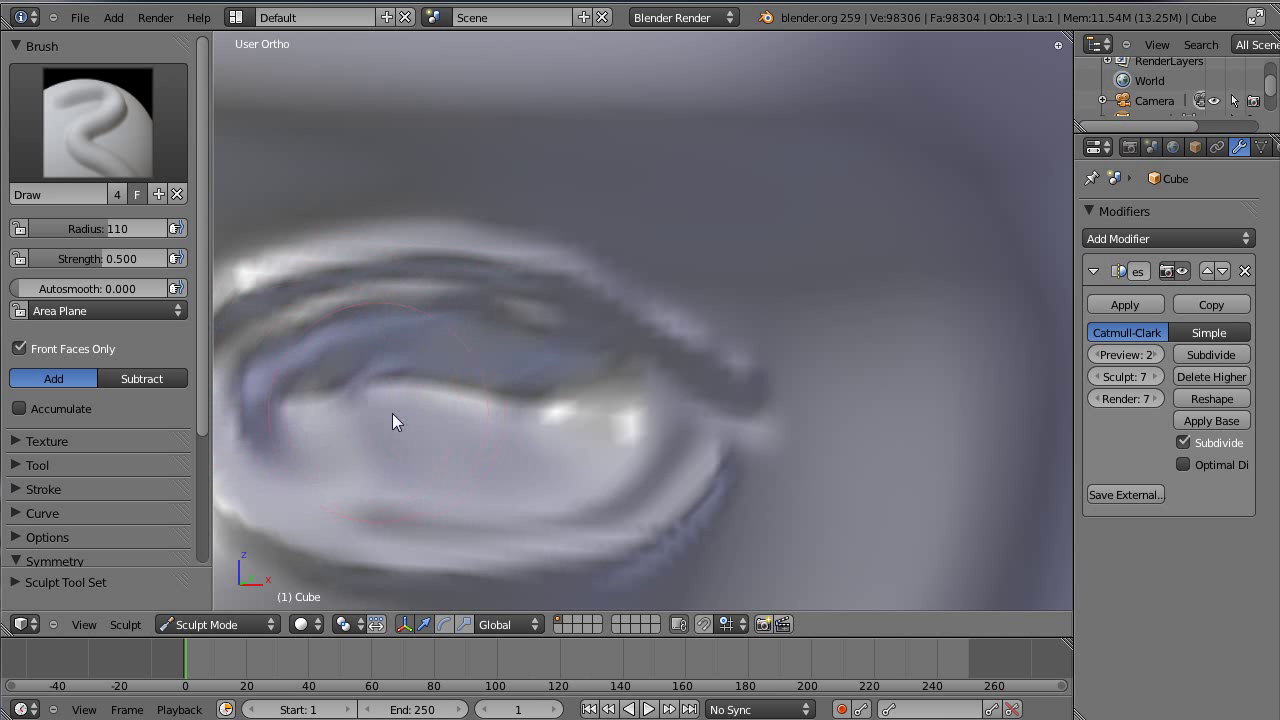
{"action": "mouse_move", "coordinate": [393, 414]}
{"action": "left_mouse_down", "text": "ctrl"}
{"action": "mouse_move", "coordinate": [406, 346]}
{"action": "mouse_move", "coordinate": [451, 351]}
{"action": "mouse_move", "coordinate": [251, 414]}
{"action": "left_mouse_up", "text": "ctrl"}
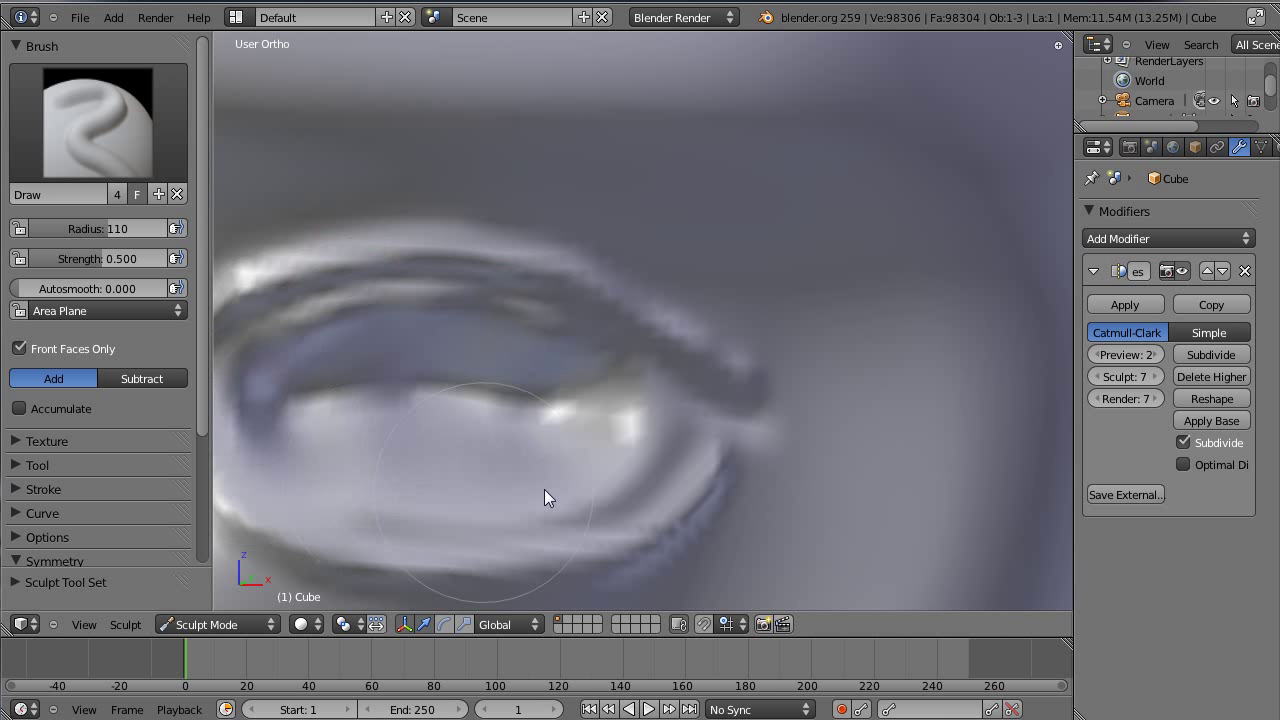
Smooth the carved eye socket and its inner corner, and return to the front view of the whole face
{"action": "mouse_move", "coordinate": [544, 489]}
{"action": "left_mouse_down", "text": "shift"}
{"action": "mouse_move", "coordinate": [627, 414]}
{"action": "mouse_move", "coordinate": [634, 470]}
{"action": "mouse_move", "coordinate": [283, 428]}
{"action": "left_mouse_up", "text": "shift"}
{"action": "scroll", "coordinate": [414, 385], "scroll_direction": "down", "scroll_amount": 2}
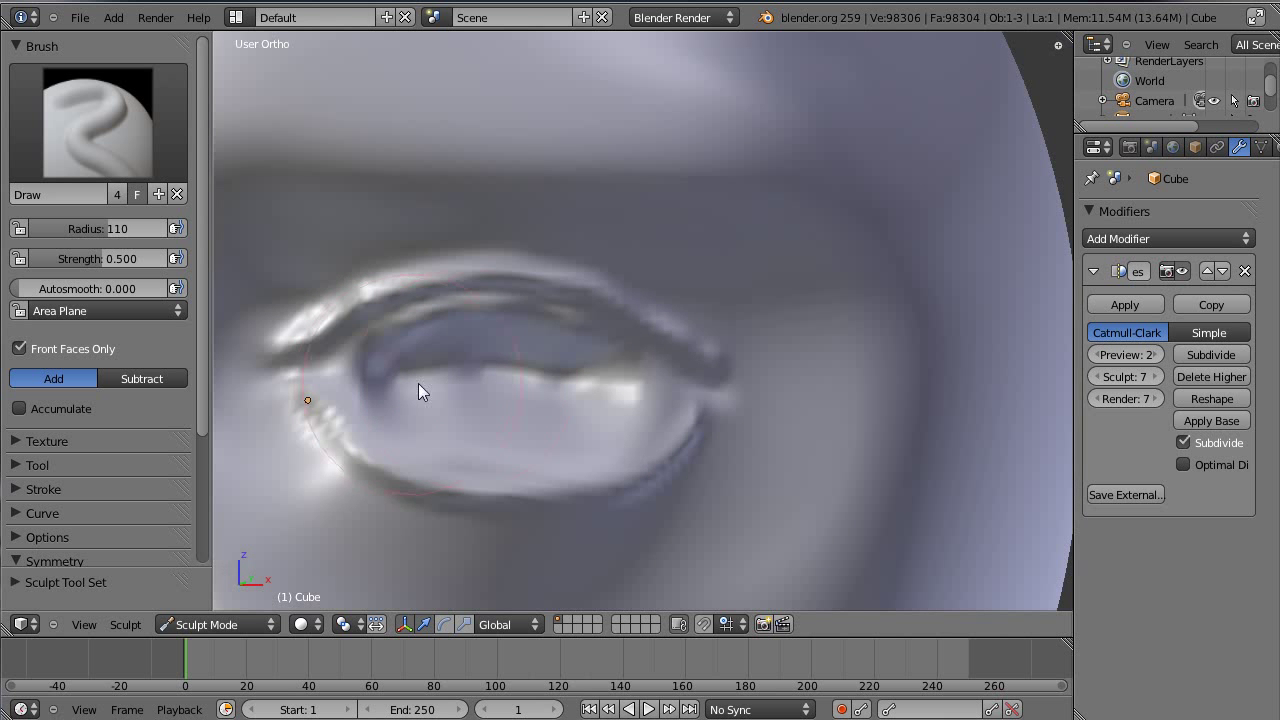
{"action": "scroll", "coordinate": [515, 370], "scroll_direction": "up", "scroll_amount": 4}
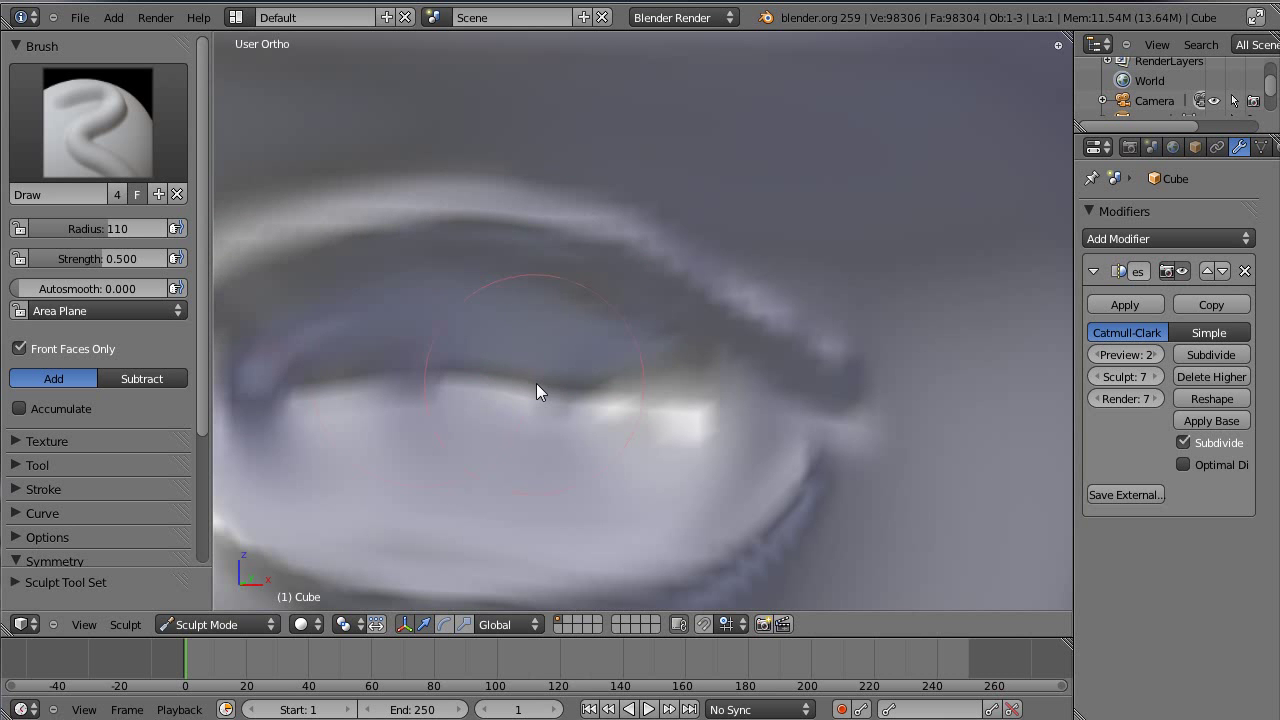
{"action": "middle_click_drag", "start_coordinate": [536, 383], "coordinate": [567, 331]}
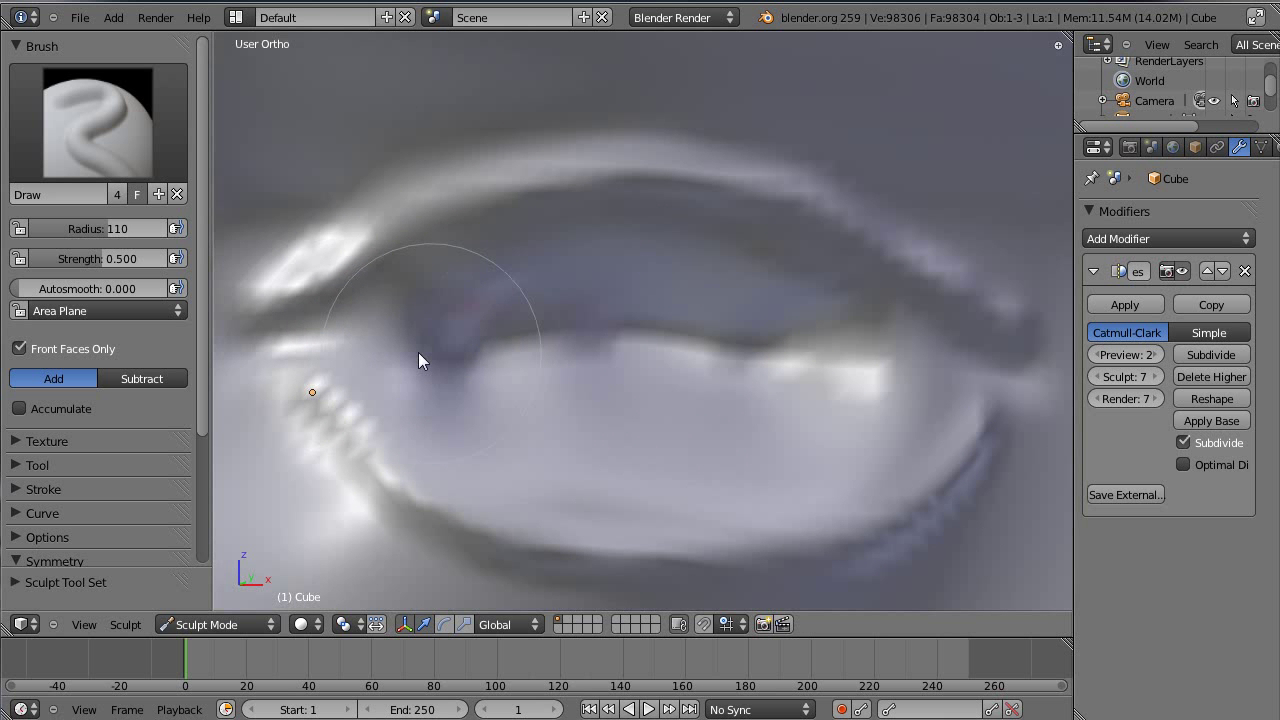
{"action": "left_click_drag", "start_coordinate": [412, 344], "coordinate": [405, 343], "text": "shift"}
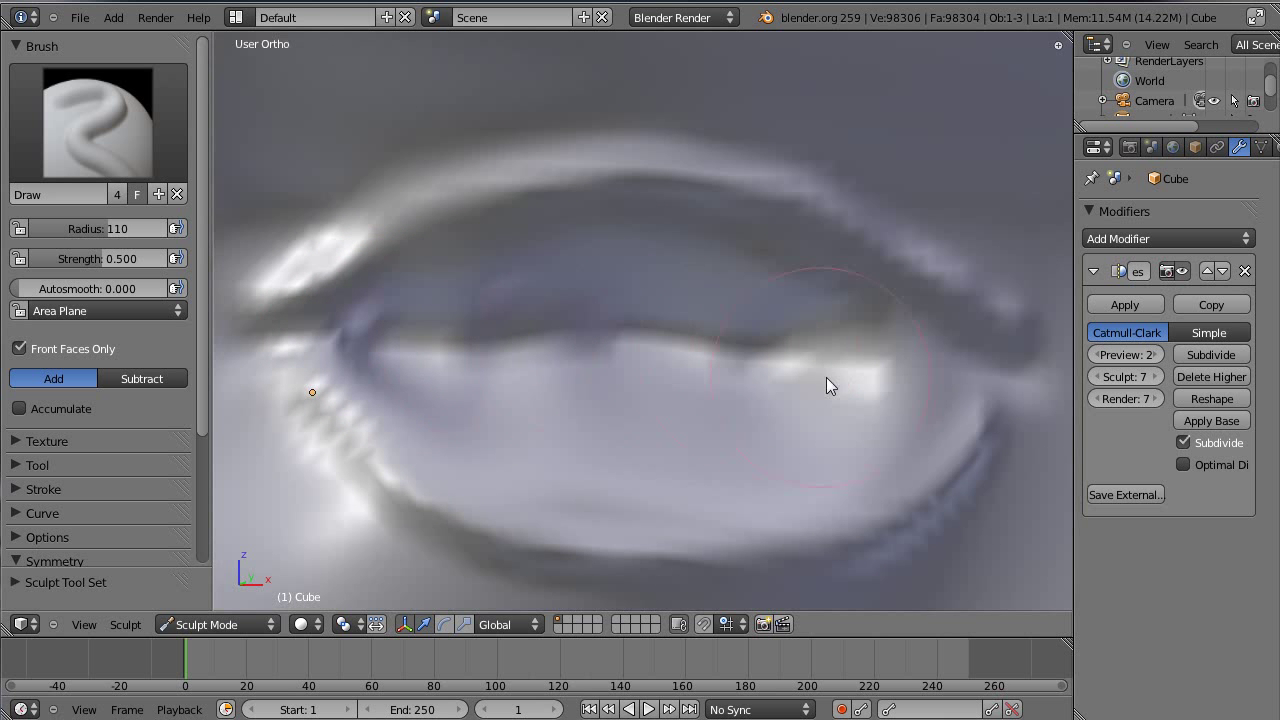
{"action": "scroll", "coordinate": [627, 380], "scroll_direction": "down", "scroll_amount": 8}
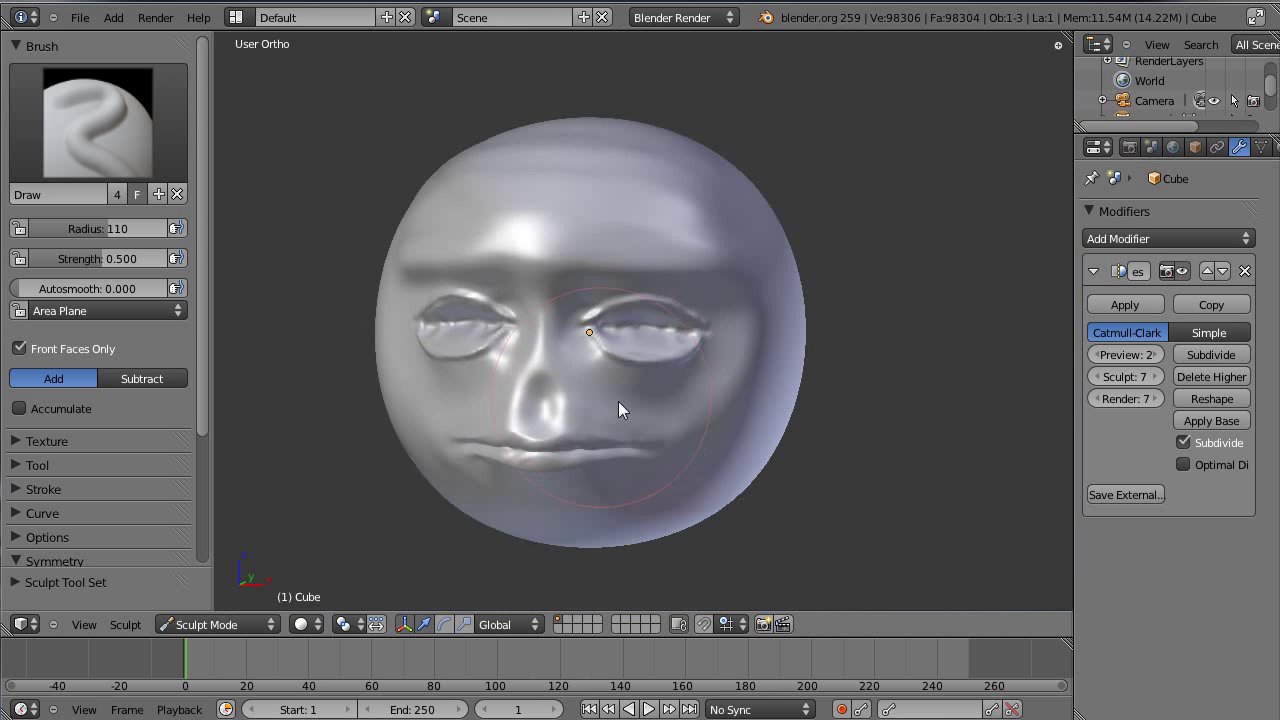
{"action": "mouse_move", "coordinate": [618, 401]}
{"action": "middle_mouse_down"}
{"action": "mouse_move", "coordinate": [706, 372]}
{"action": "mouse_move", "coordinate": [471, 390]}
{"action": "mouse_move", "coordinate": [633, 379]}
{"action": "middle_mouse_up"}
{"action": "scroll", "coordinate": [633, 379], "scroll_direction": "up", "scroll_amount": 2}
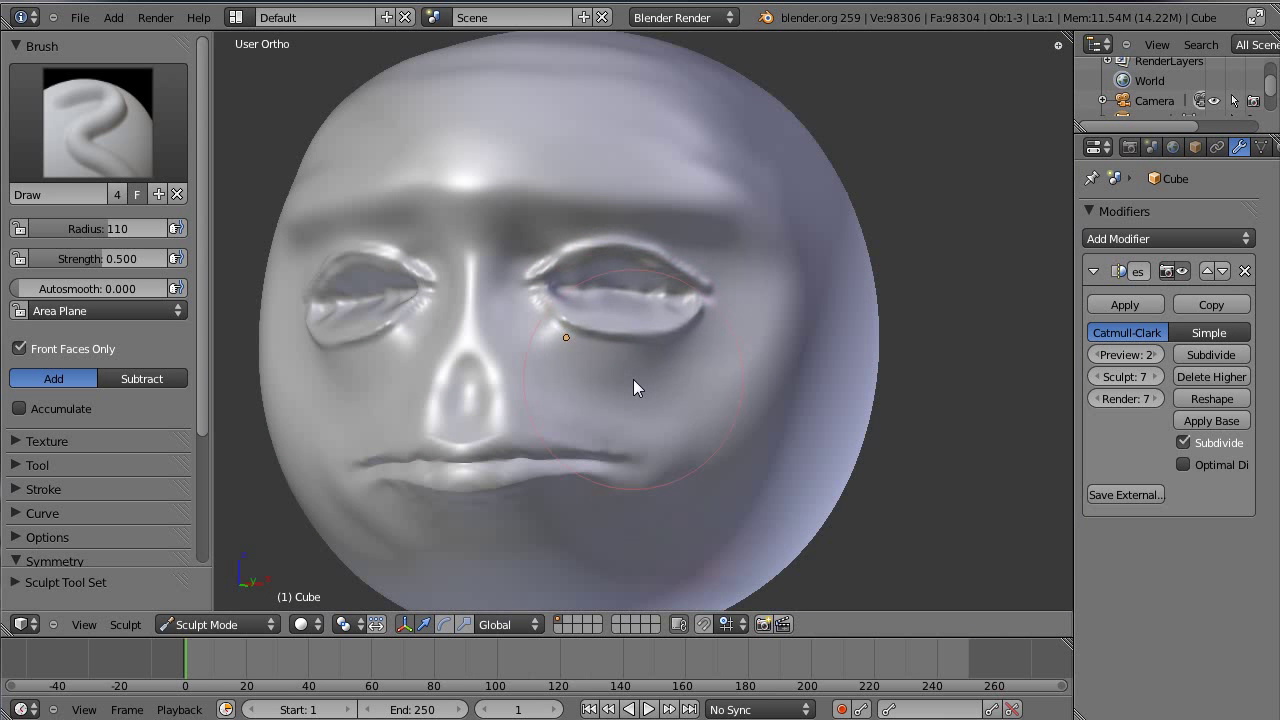
{"action": "key", "text": "KP_1"}
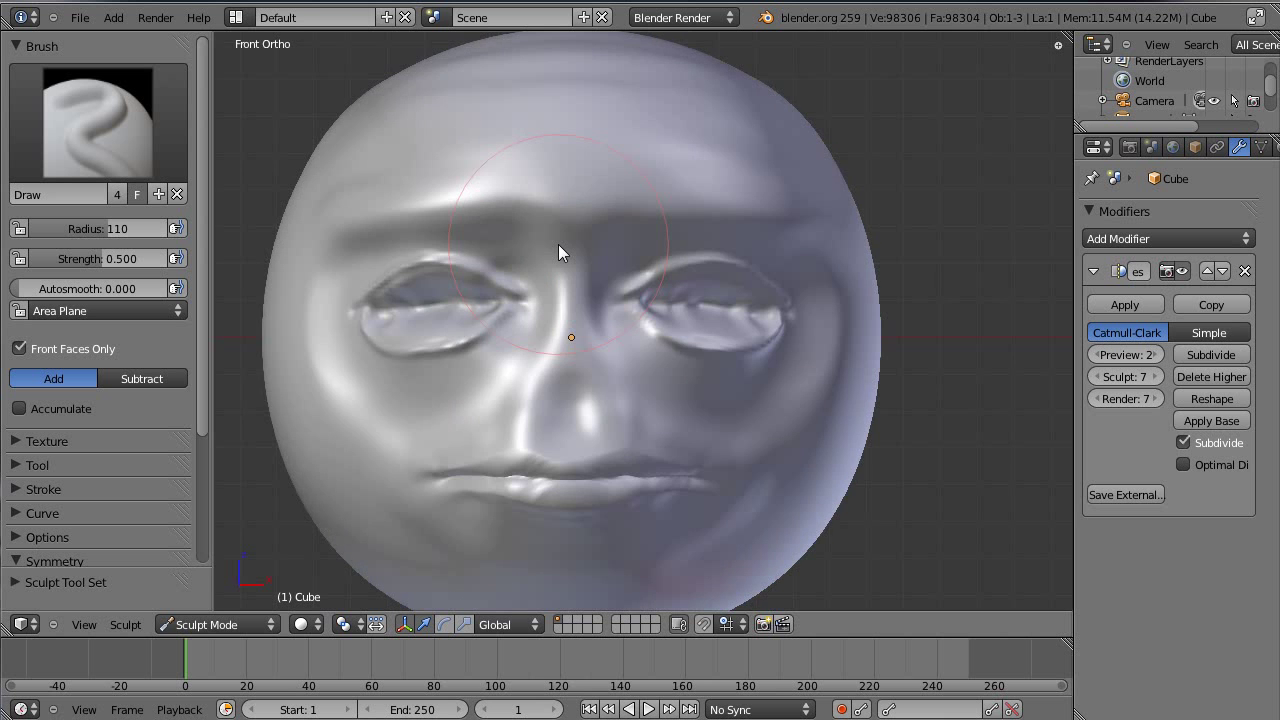
Switch the sculpted head to Object Mode and snap the 3D cursor to its center
{"action": "scroll", "coordinate": [558, 244], "scroll_direction": "up", "scroll_amount": 4}
{"action": "scroll", "coordinate": [558, 244], "scroll_direction": "down", "scroll_amount": 4}
{"action": "scroll", "coordinate": [692, 259], "scroll_direction": "down", "scroll_amount": 3}
{"action": "left_click", "coordinate": [218, 624]}
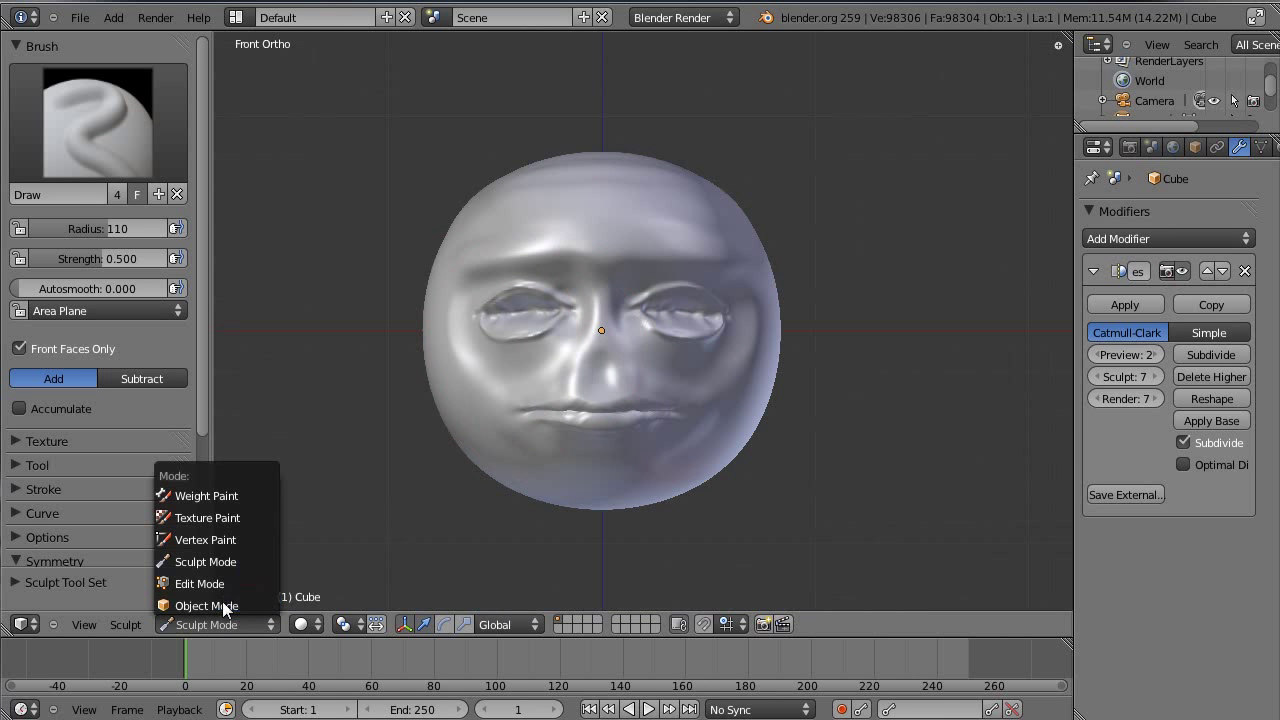
{"action": "left_click", "coordinate": [222, 606]}
{"action": "scroll", "coordinate": [531, 366], "scroll_direction": "up", "scroll_amount": 1}
{"action": "scroll", "coordinate": [664, 295], "scroll_direction": "down", "scroll_amount": 3}
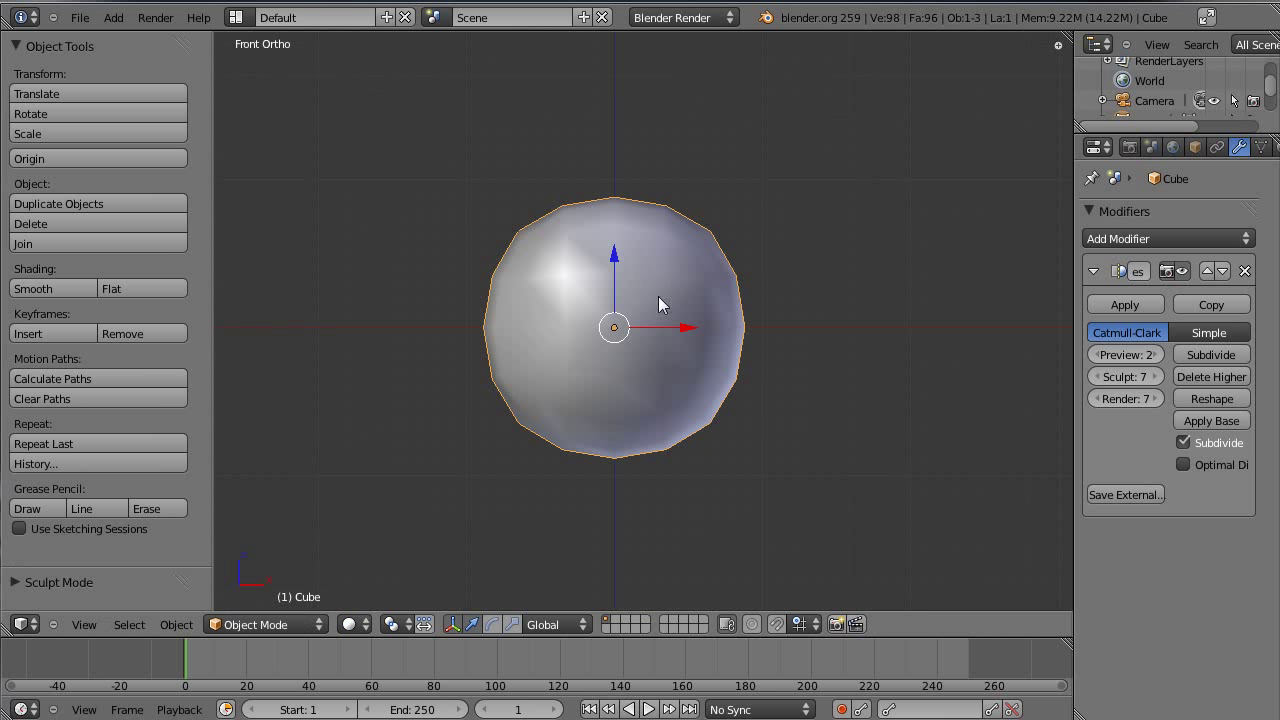
{"action": "key", "text": "shift+s"}
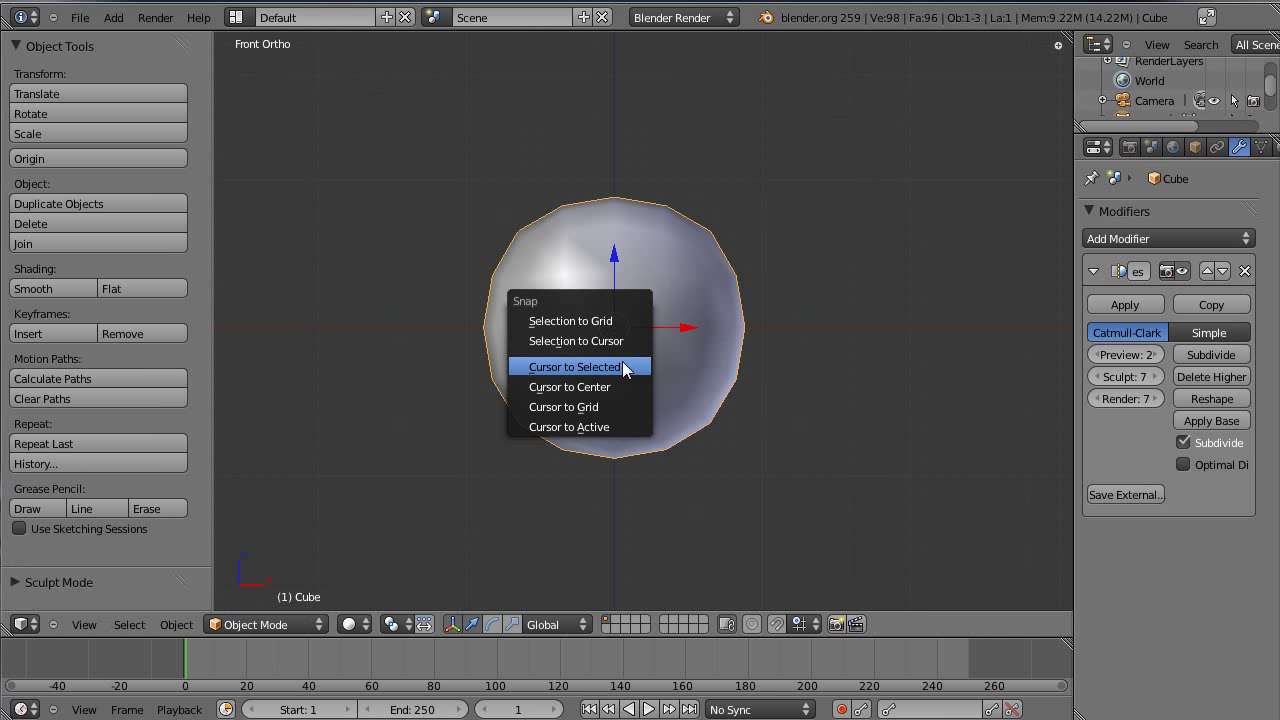
{"action": "left_click", "coordinate": [611, 386]}
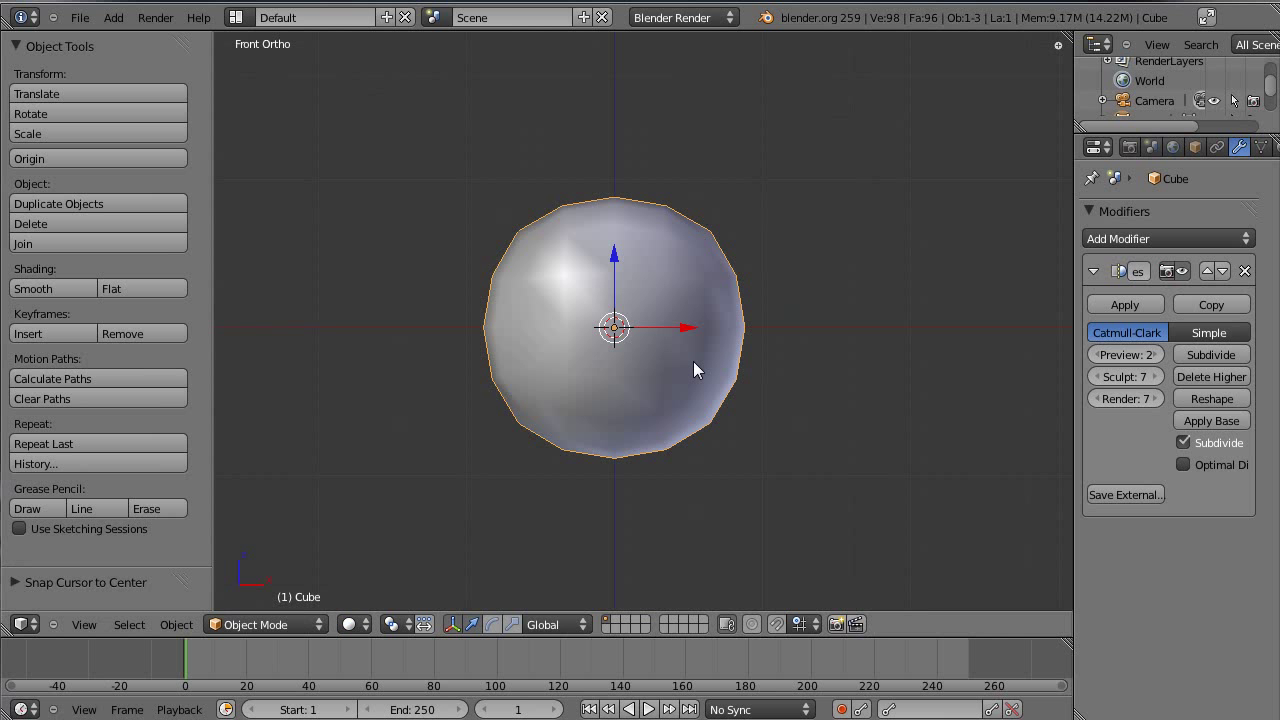
{"action": "key", "text": "shift+s"}
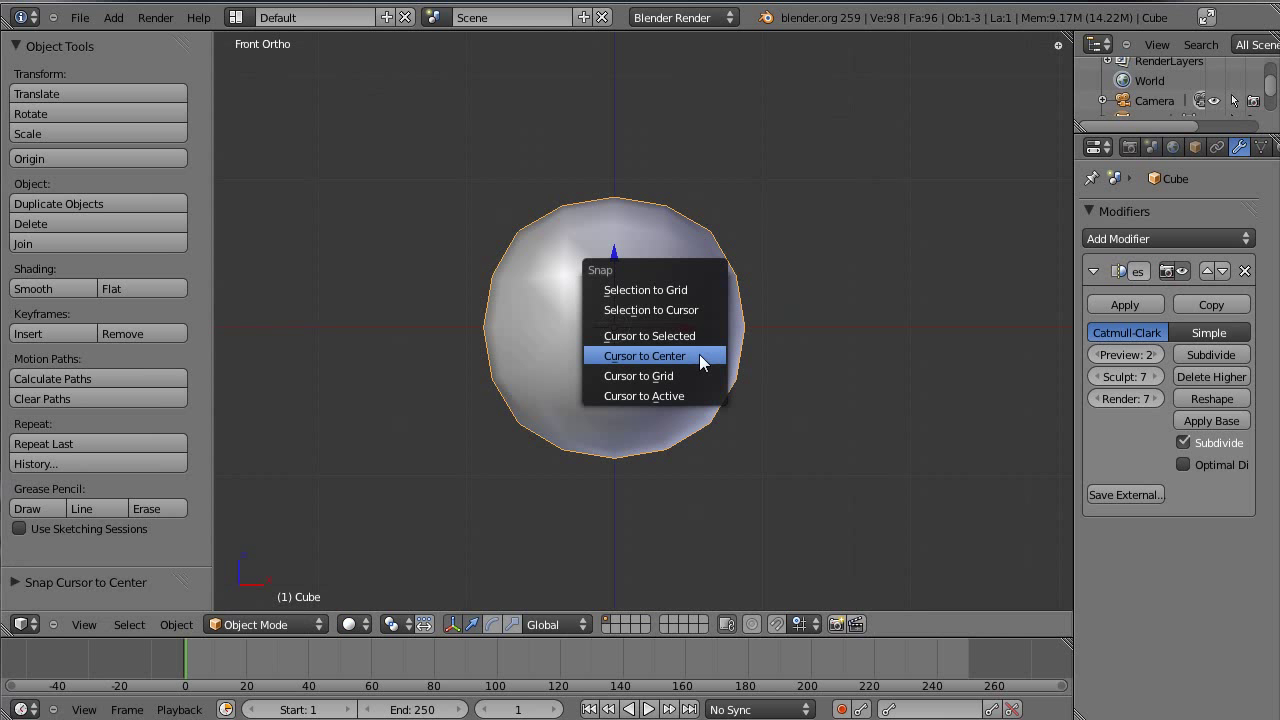
{"action": "left_click", "coordinate": [660, 331]}
Add a UV sphere at the 3D cursor to serve as an eyeball
{"action": "key", "text": "shift+a"}
{"action": "mouse_move", "coordinate": [620, 341]}
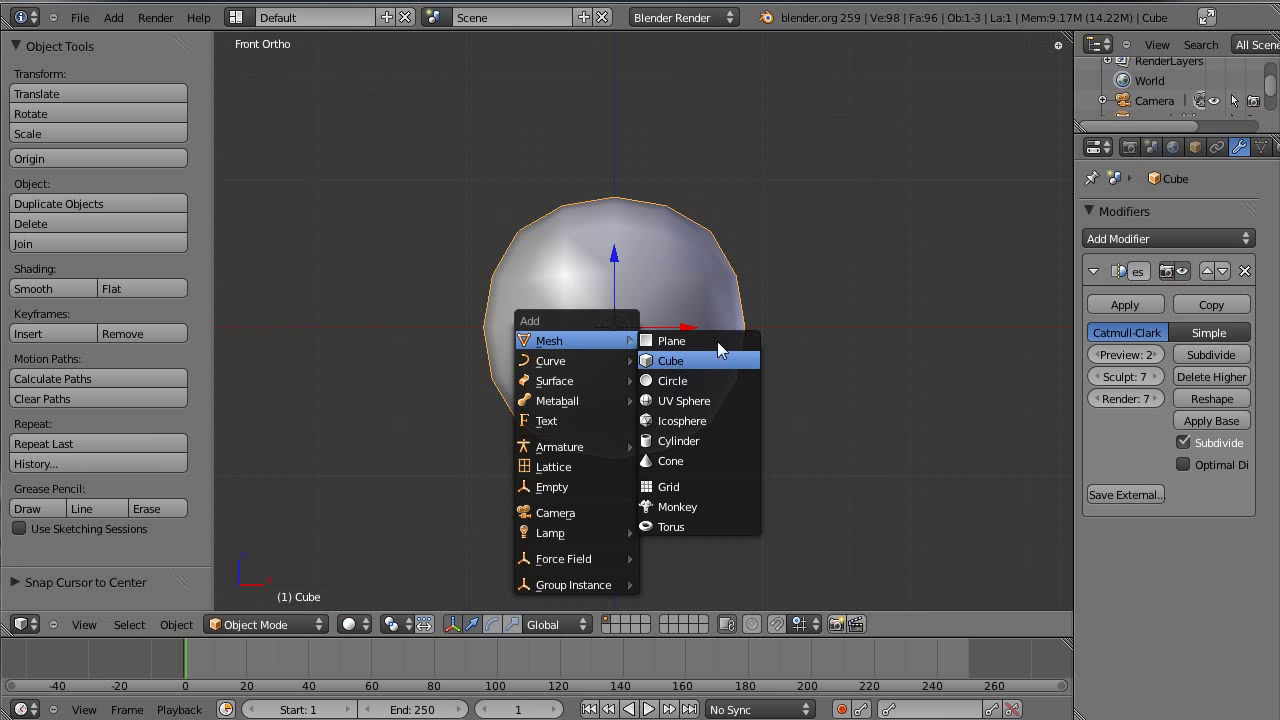
{"action": "left_click", "coordinate": [700, 401]}
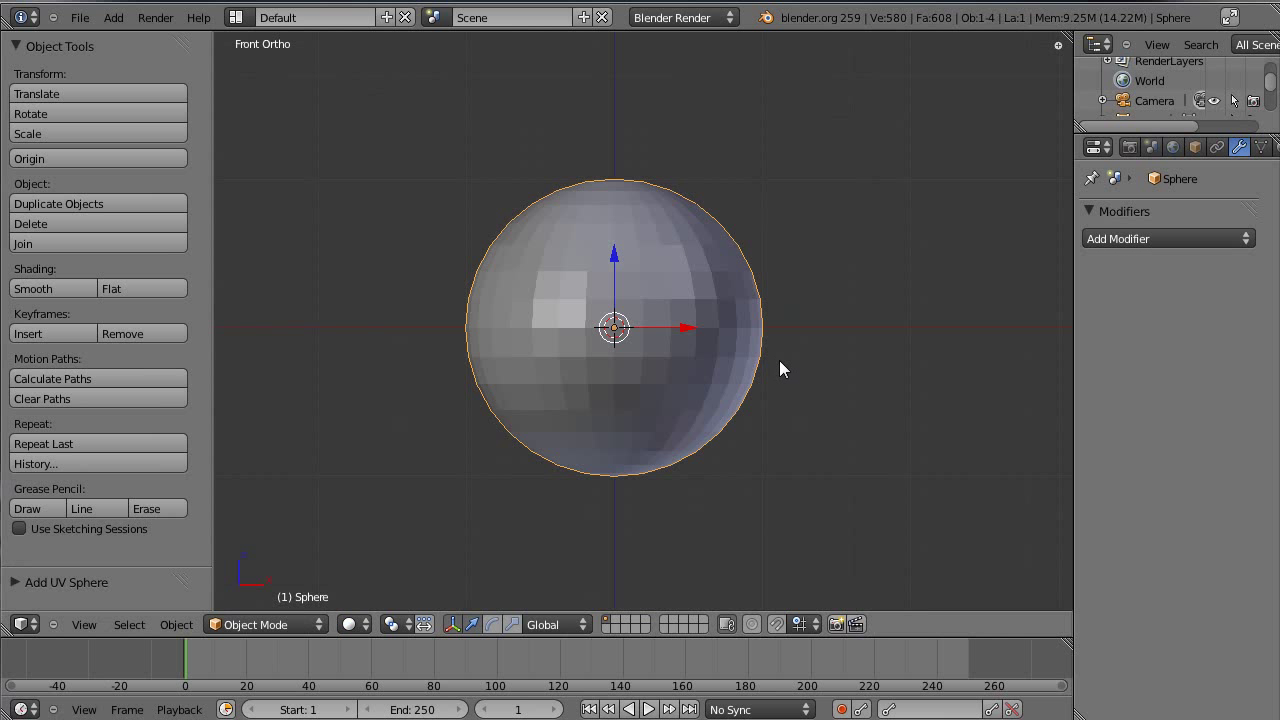
{"action": "scroll", "coordinate": [661, 294], "scroll_direction": "up", "scroll_amount": 5}
{"action": "scroll", "coordinate": [663, 300], "scroll_direction": "down", "scroll_amount": 6}
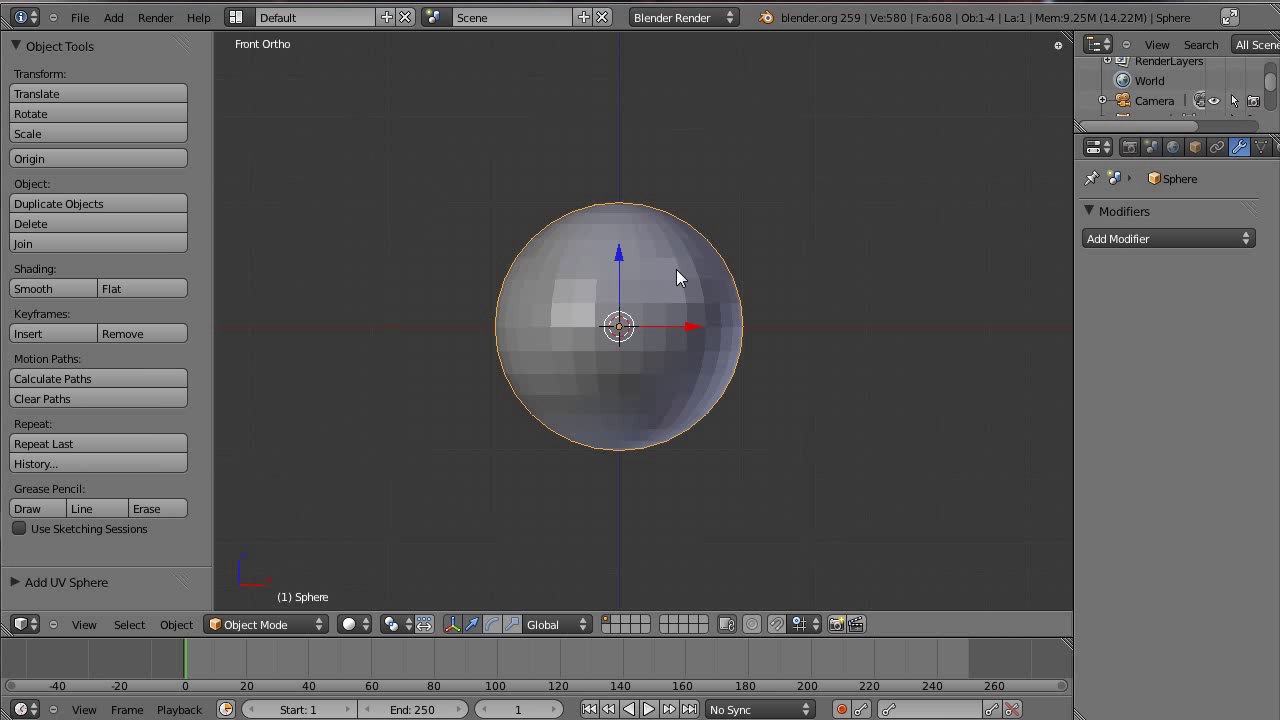
In Edit Mode, move the sphere's mesh sideways along X and add a Mirror modifier to create the opposite eyeball
{"action": "key", "text": "Tab"}
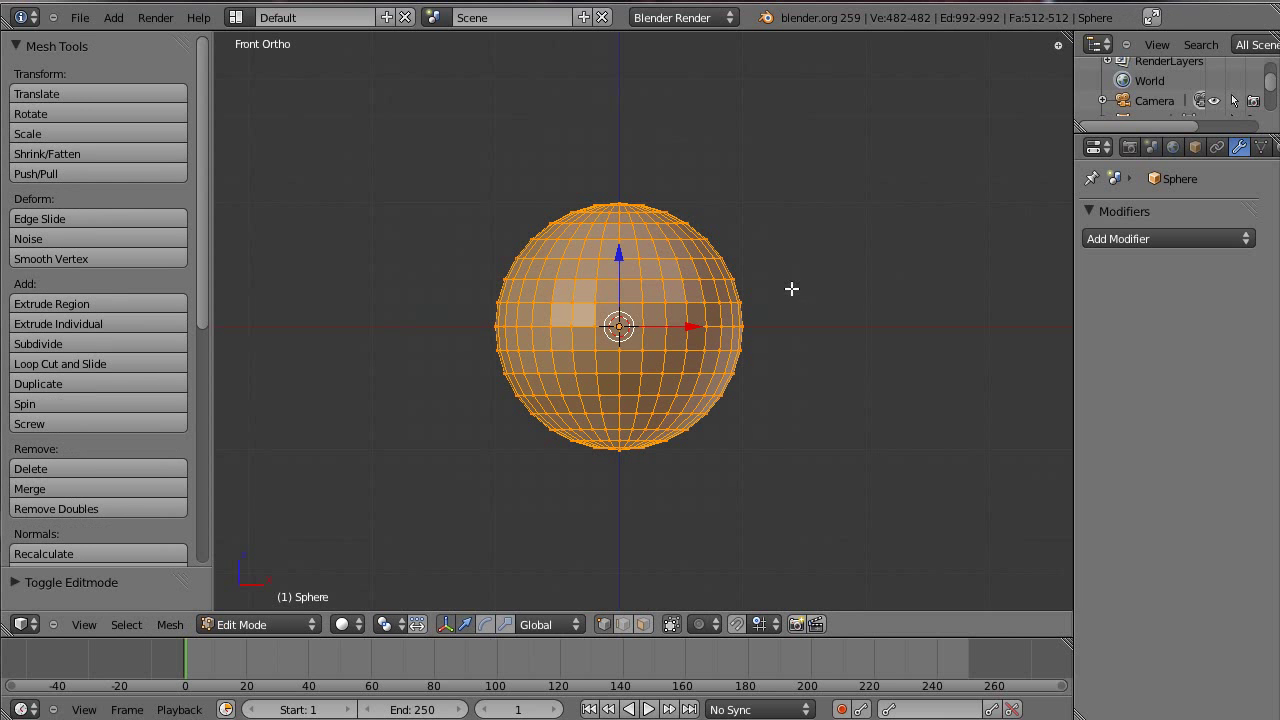
{"action": "left_click_drag", "start_coordinate": [726, 328], "coordinate": [983, 303]}
{"action": "left_click", "coordinate": [1108, 239]}
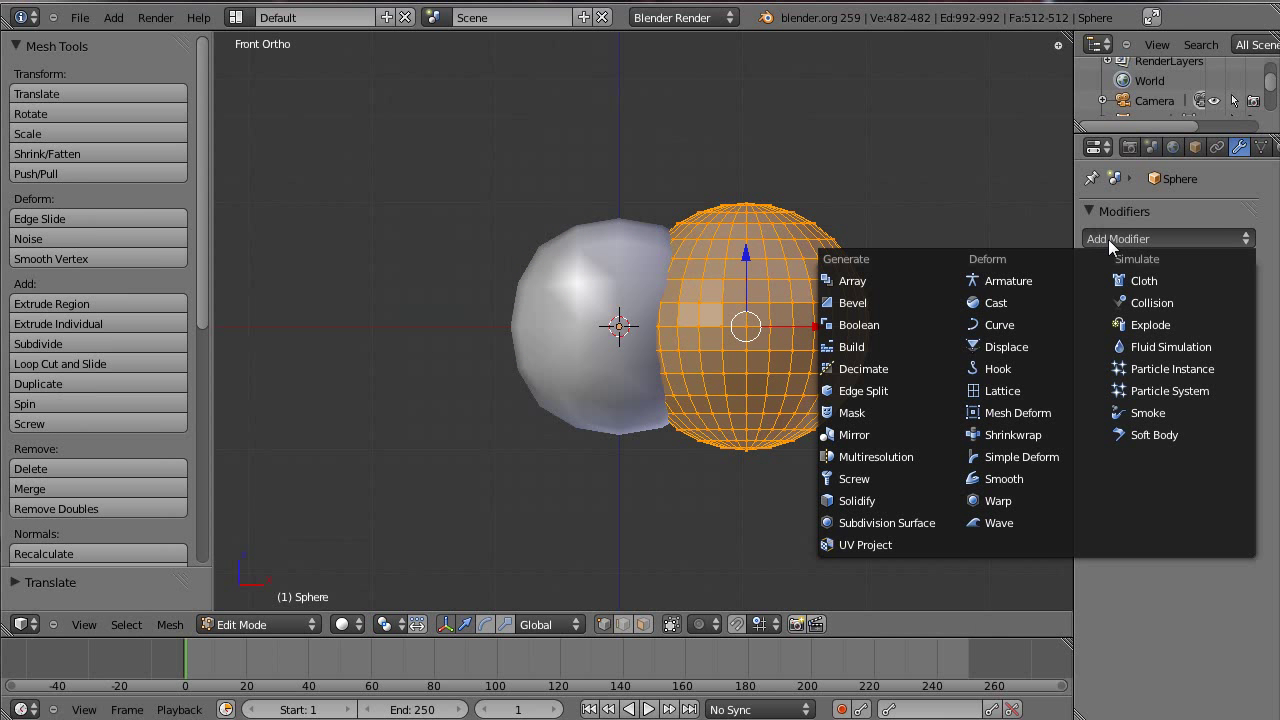
{"action": "left_click", "coordinate": [852, 435]}
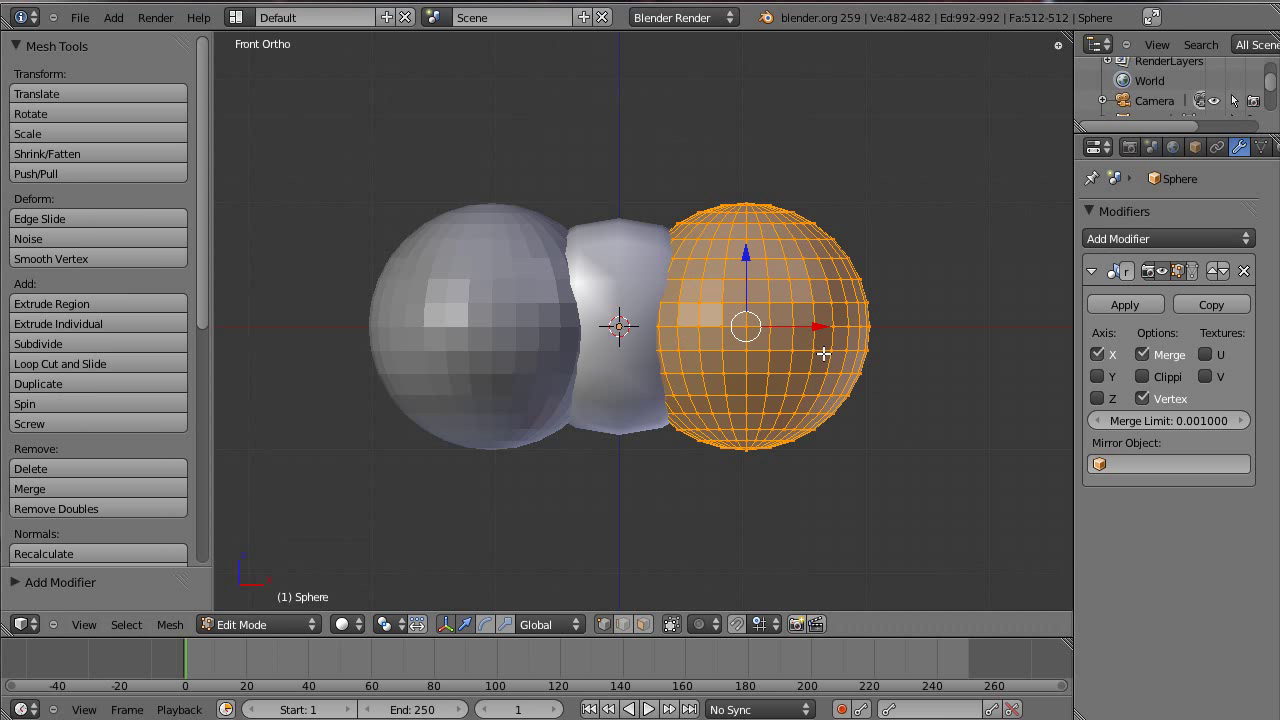
Rotate the sphere's mesh in the right side view so that its pole faces forward
{"action": "key", "text": "KP_3"}
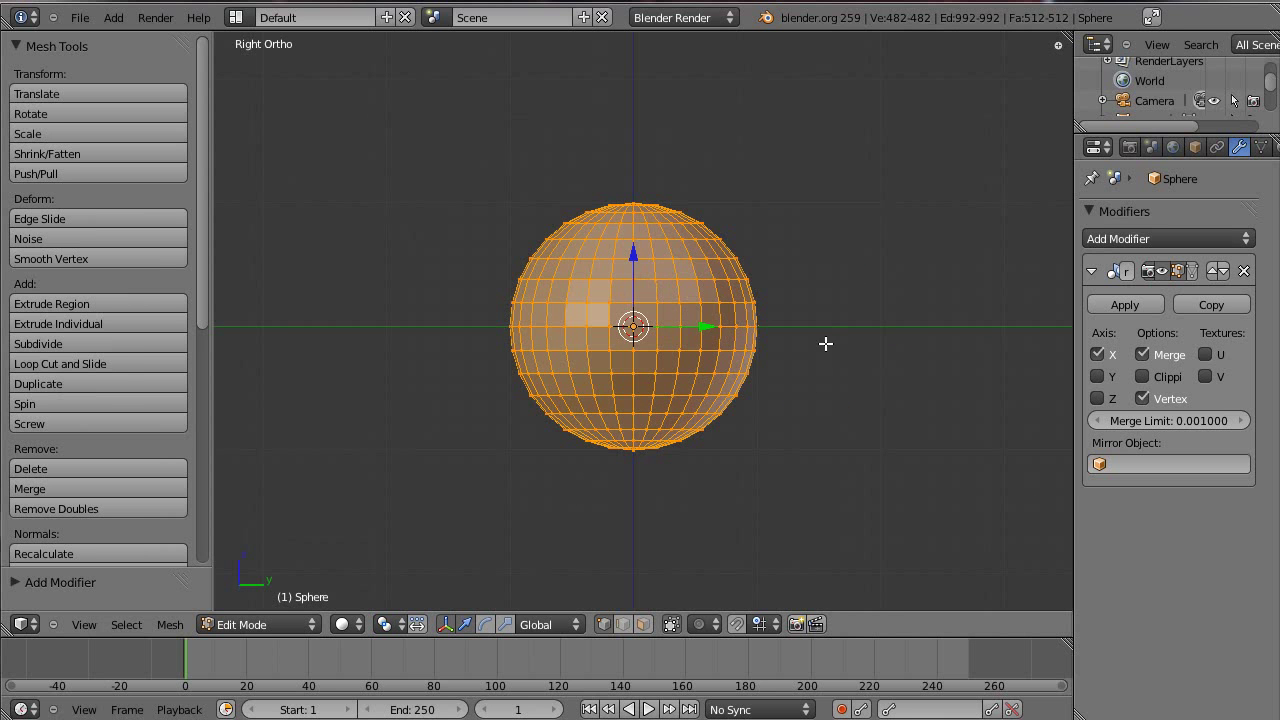
{"action": "key", "text": "r"}
{"action": "left_click", "coordinate": [648, 212]}
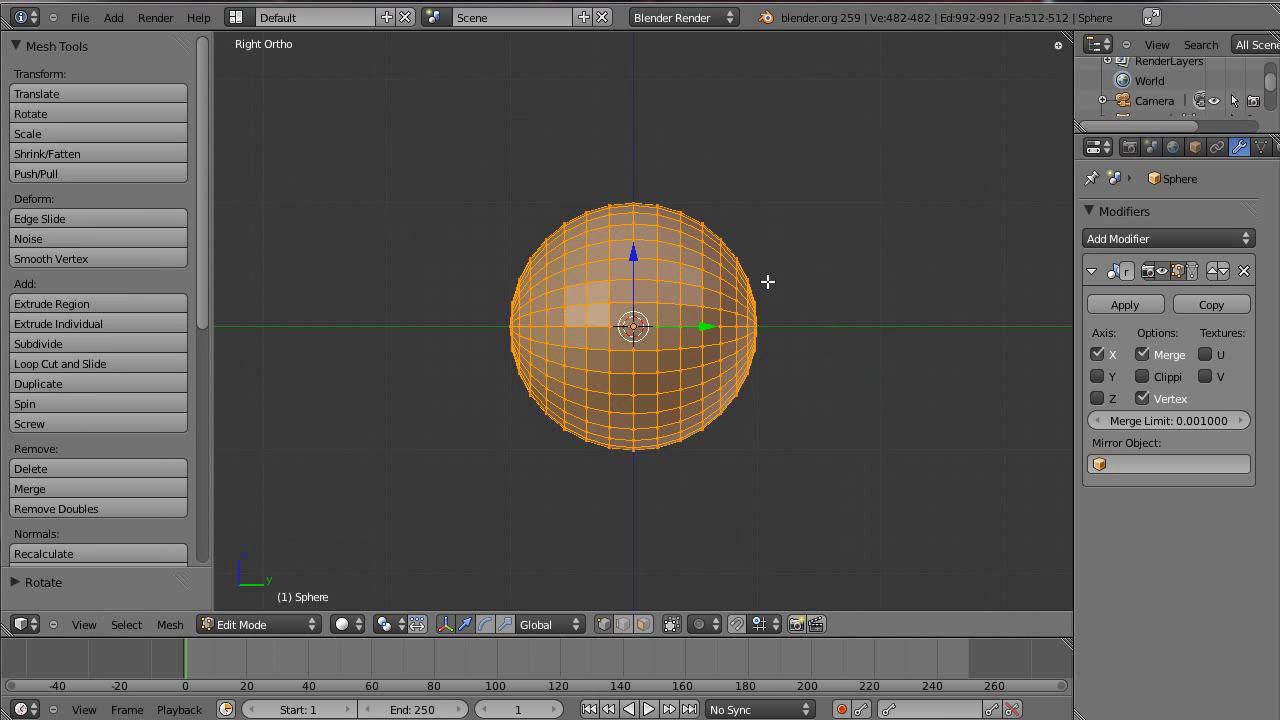
In the front view, scale the eyeball mesh to about 0.35, move it inside the head near the eye area and leave Edit Mode
{"action": "key", "text": "KP_1"}
{"action": "key", "text": "s"}
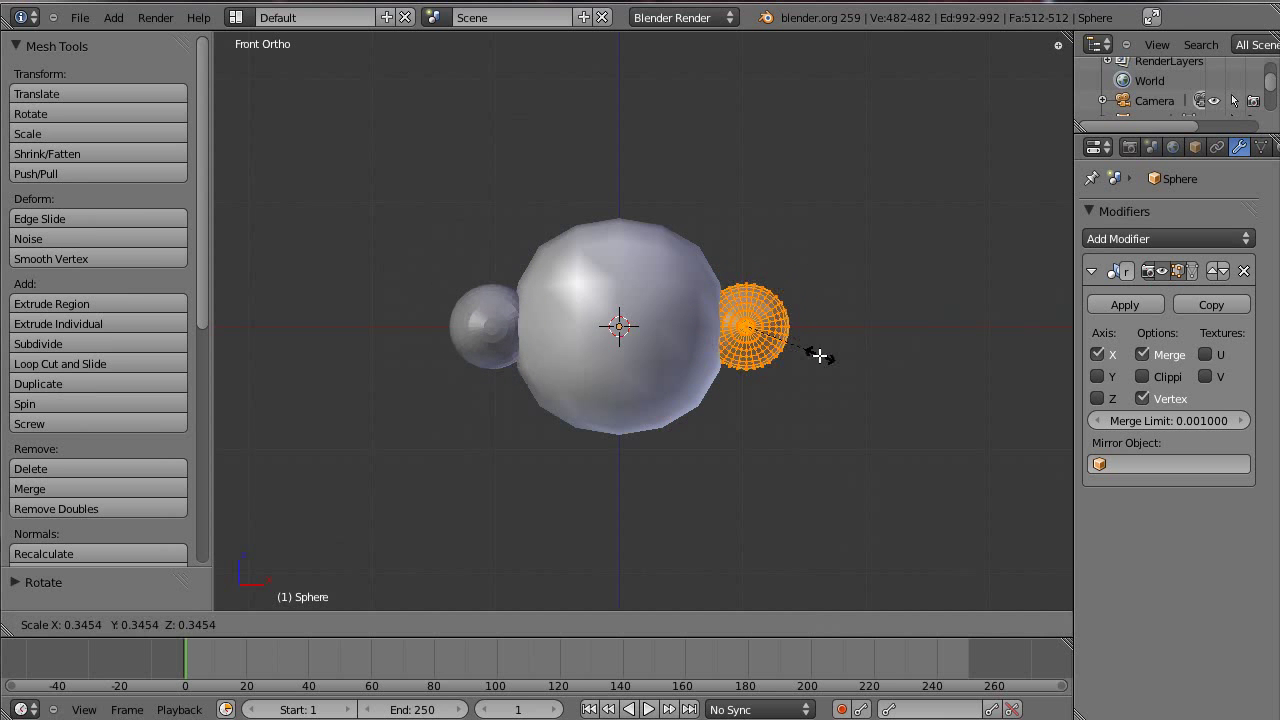
{"action": "left_click", "coordinate": [829, 346]}
{"action": "key", "text": "g"}
{"action": "left_click", "coordinate": [753, 330]}
{"action": "key", "text": "Tab"}
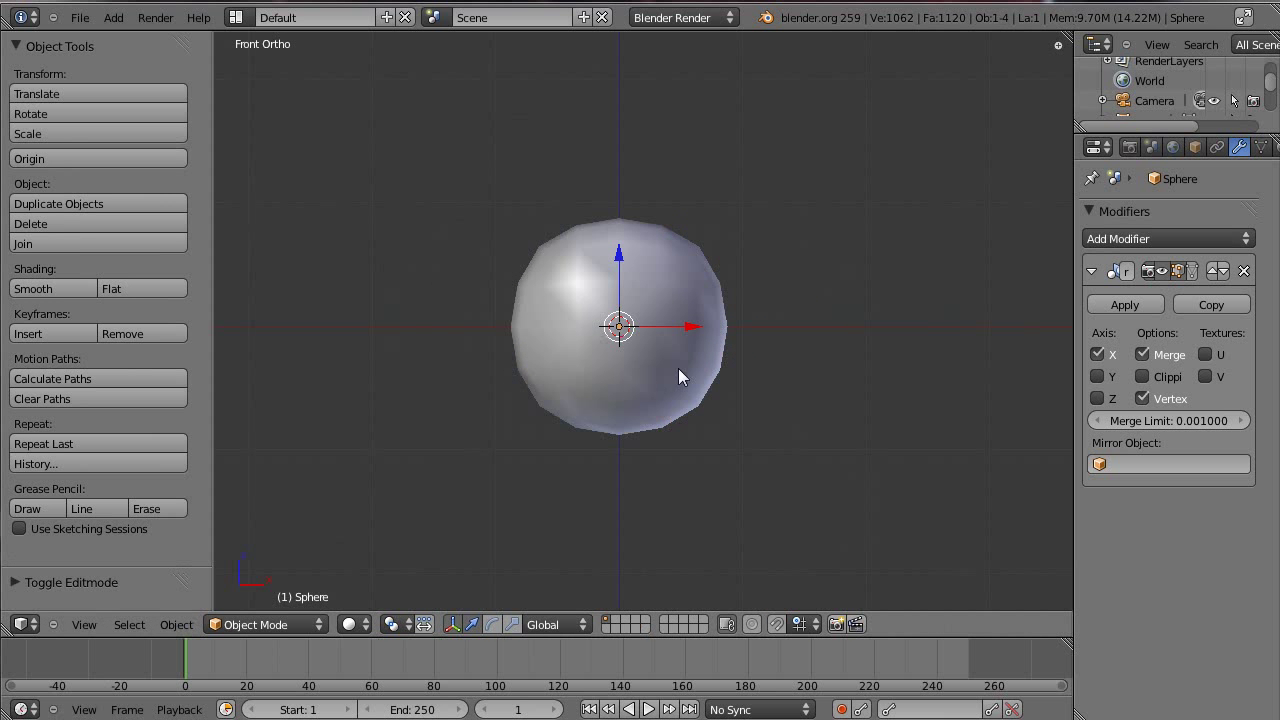
Select the head, widen the properties editor and put the head in Sculpt Mode
{"action": "right_click", "coordinate": [678, 368]}
{"action": "left_click_drag", "start_coordinate": [1076, 282], "coordinate": [971, 299]}
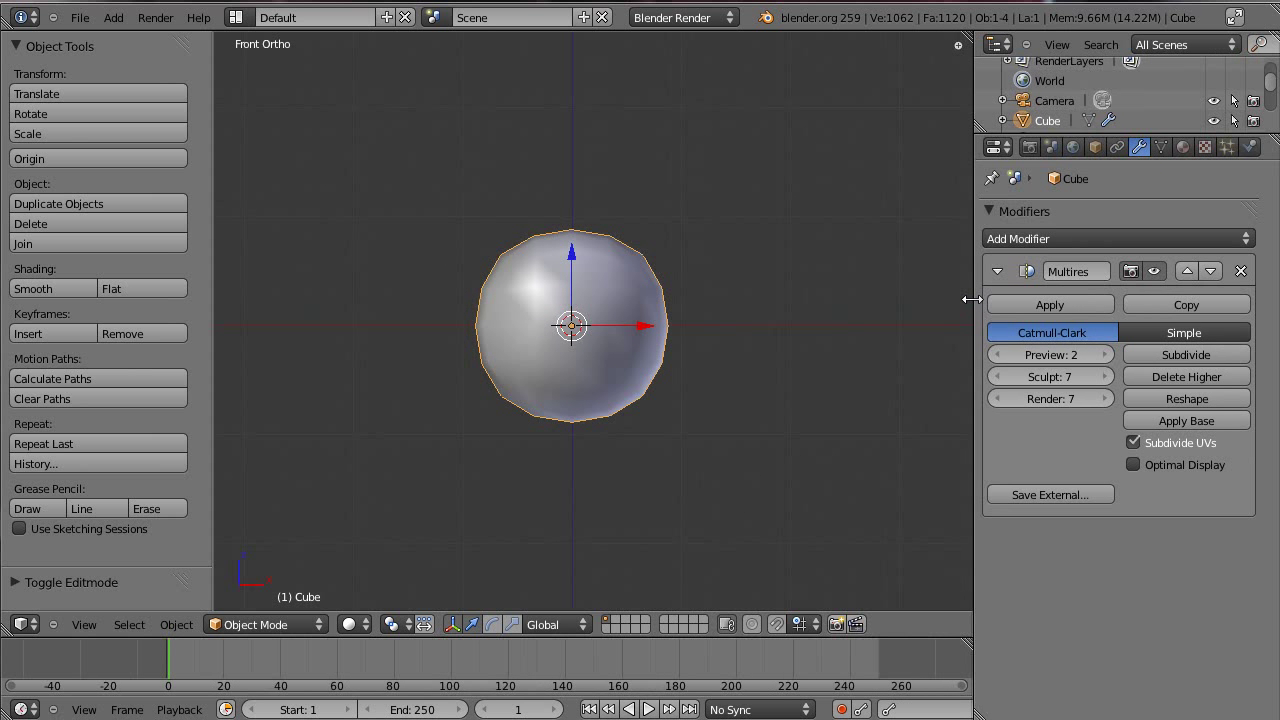
{"action": "scroll", "coordinate": [590, 462], "scroll_direction": "up", "scroll_amount": 1}
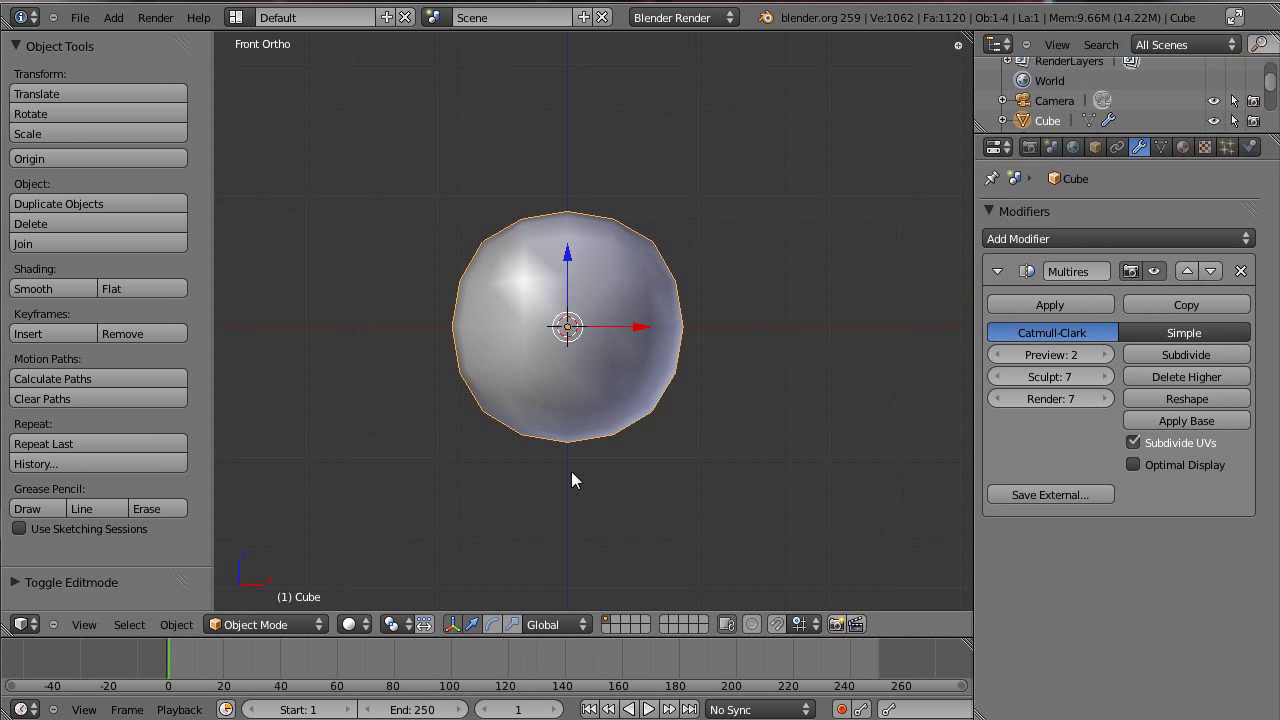
{"action": "left_click", "coordinate": [297, 624]}
{"action": "left_click", "coordinate": [262, 561]}
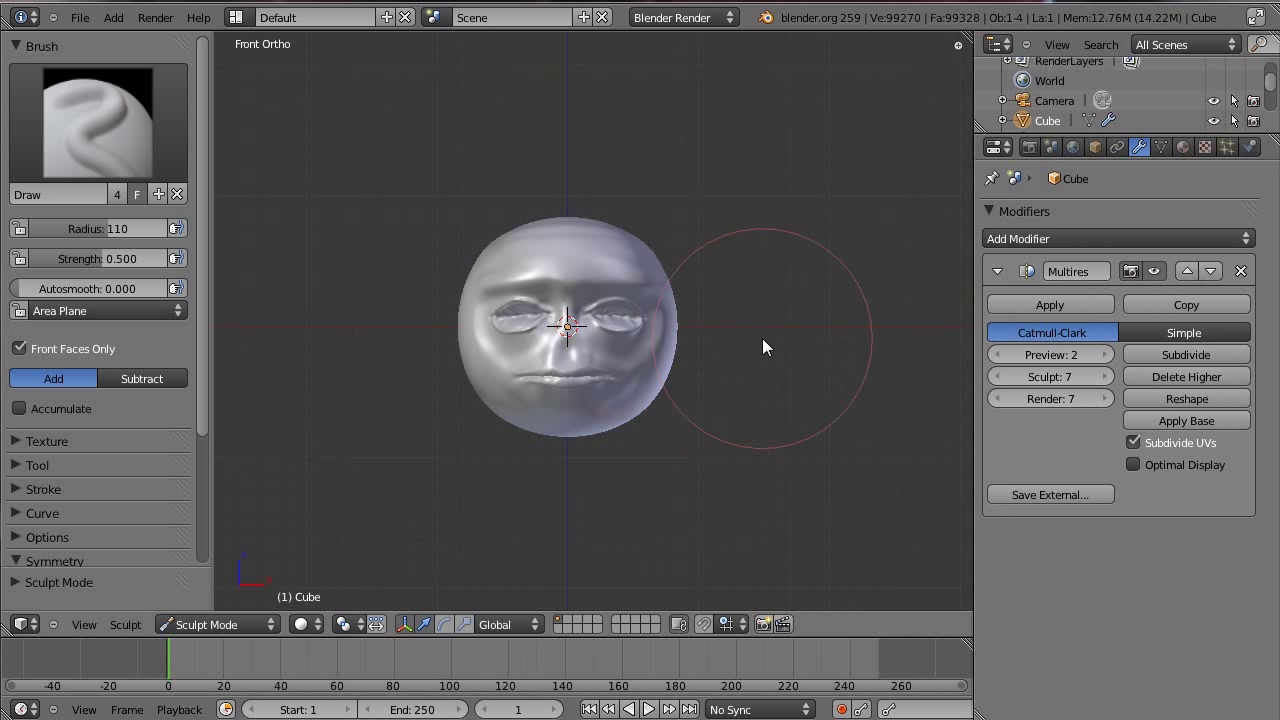
Return the head to Object Mode and orbit to view it from an angle
{"action": "left_click", "coordinate": [252, 624]}
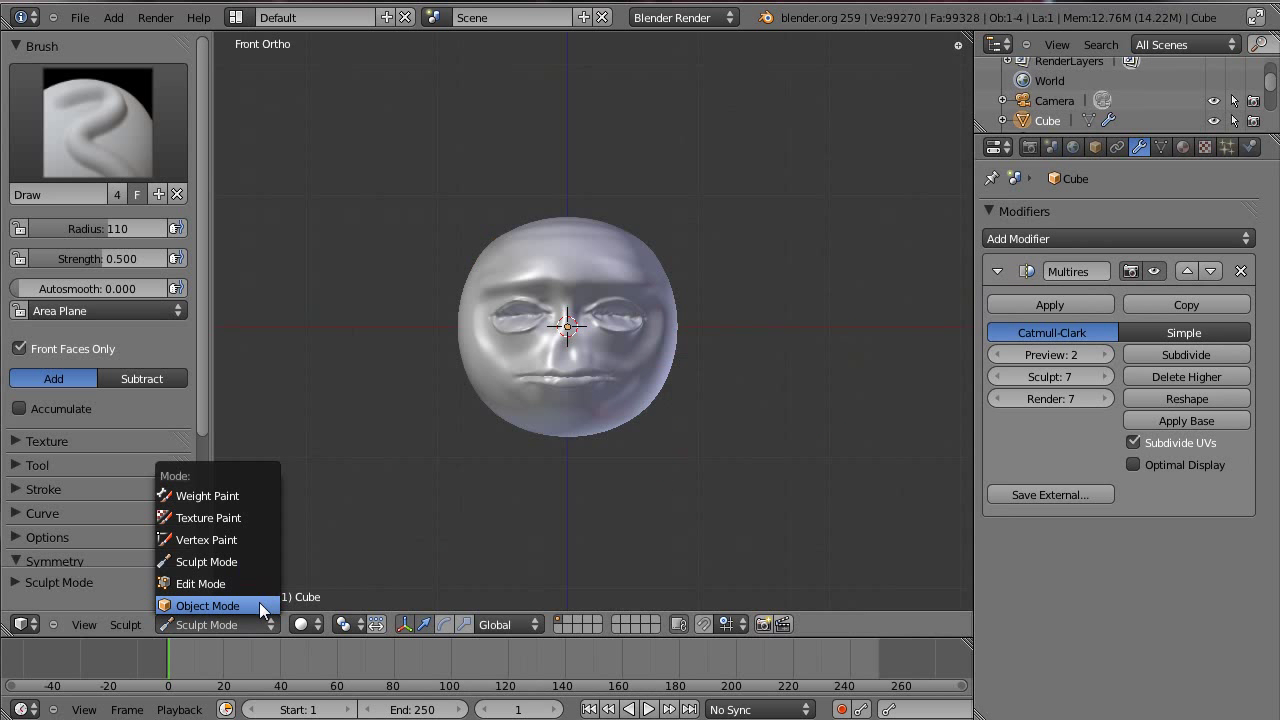
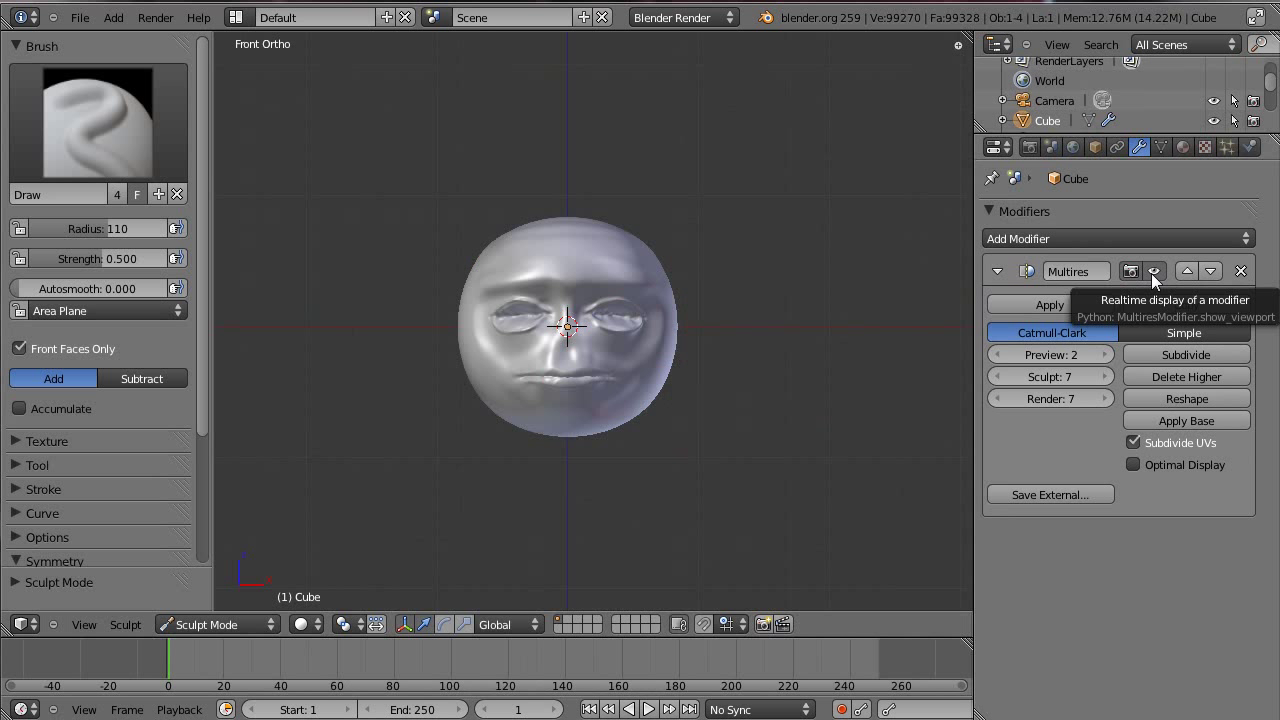
{"action": "left_click", "coordinate": [223, 625]}
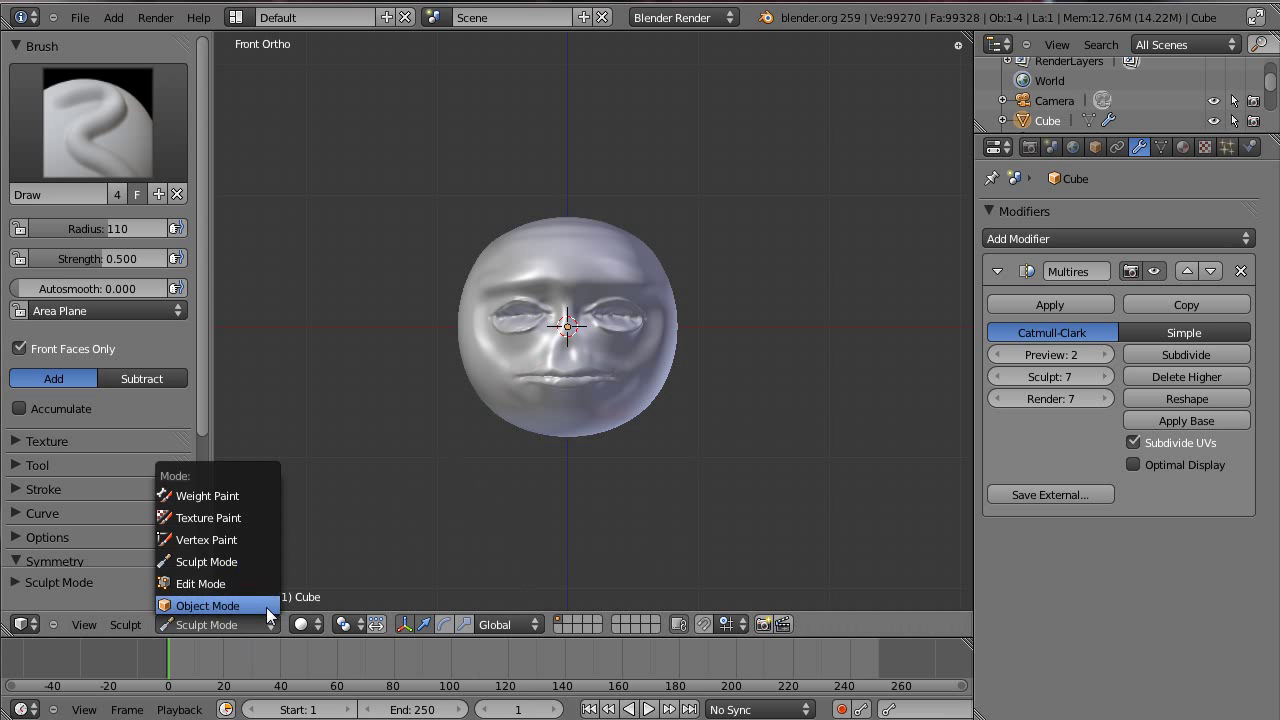
{"action": "left_click", "coordinate": [262, 605]}
{"action": "middle_click_drag", "start_coordinate": [750, 277], "coordinate": [653, 335]}
{"action": "key", "text": "Tab"}
{"action": "key", "text": "Tab"}
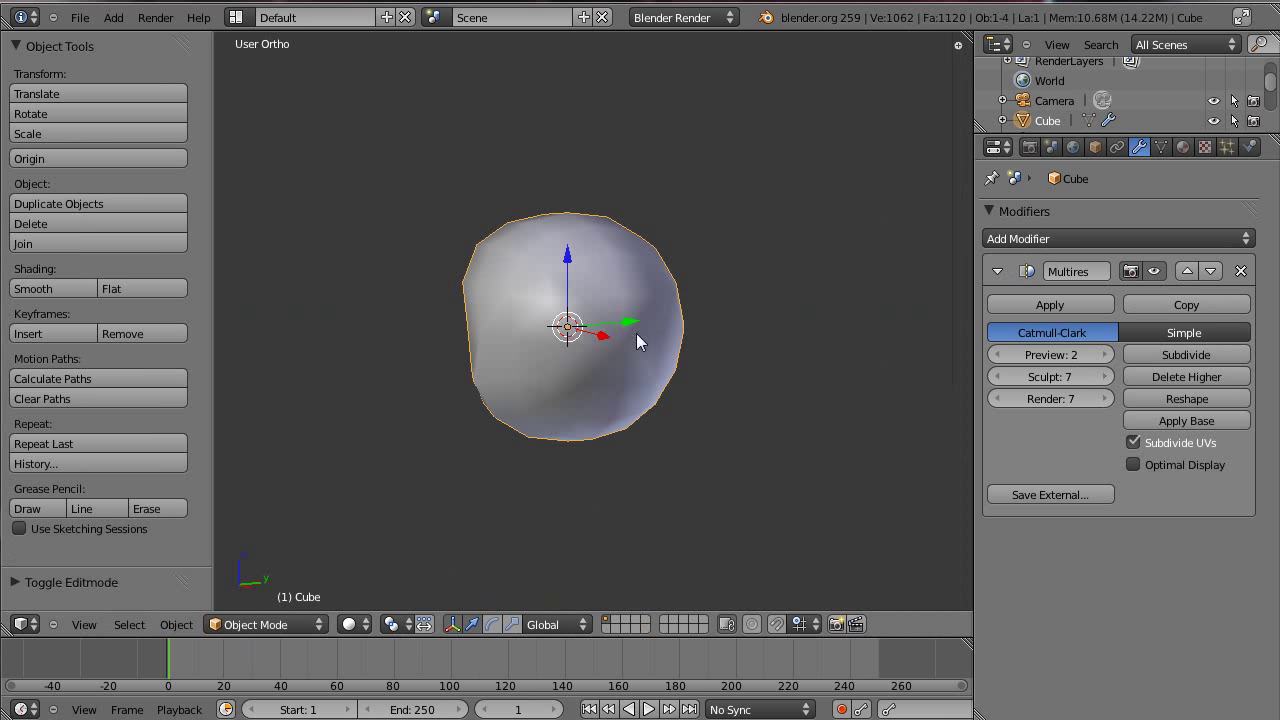
{"action": "key", "text": "shift+d"}
{"action": "key", "text": "x"}
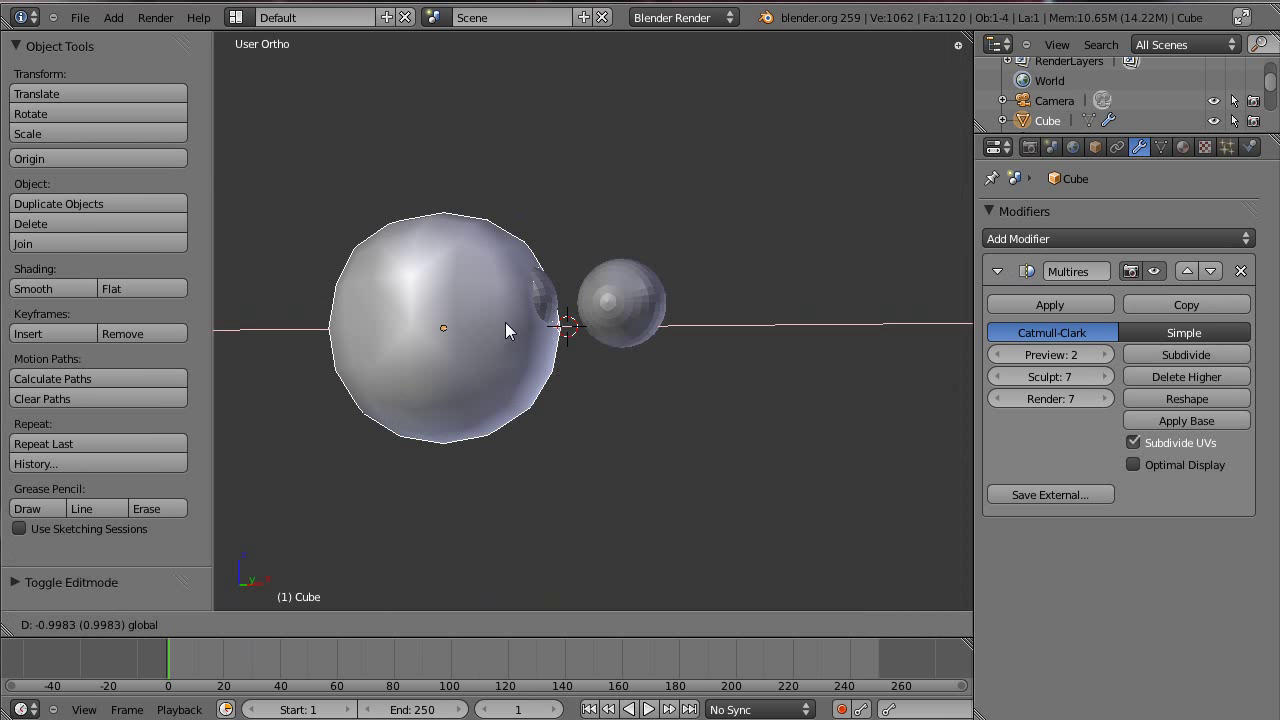
{"action": "right_click", "coordinate": [505, 322]}
Select the mirrored eyeballs and move them forward along Y until they protrude from the front of the head
{"action": "right_click", "coordinate": [633, 292]}
{"action": "key", "text": "g"}
{"action": "key", "text": "y"}
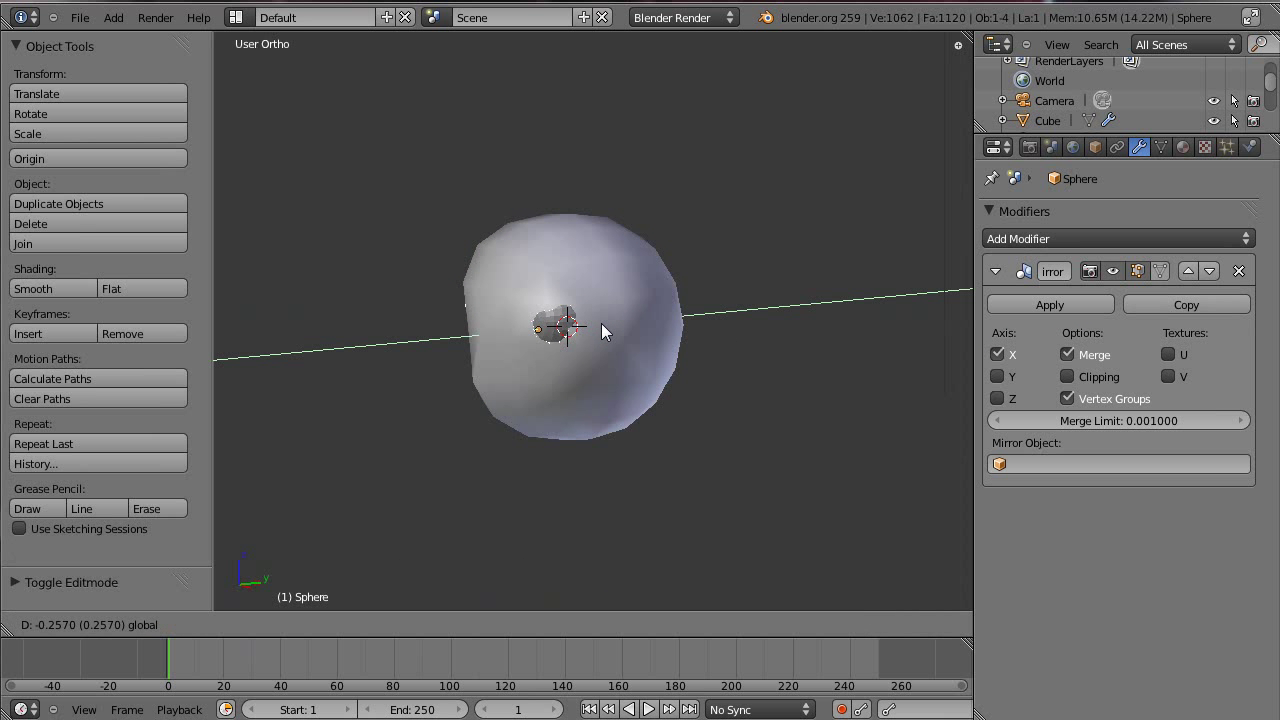
{"action": "left_click", "coordinate": [586, 326]}
{"action": "middle_click_drag", "start_coordinate": [387, 474], "coordinate": [380, 540]}
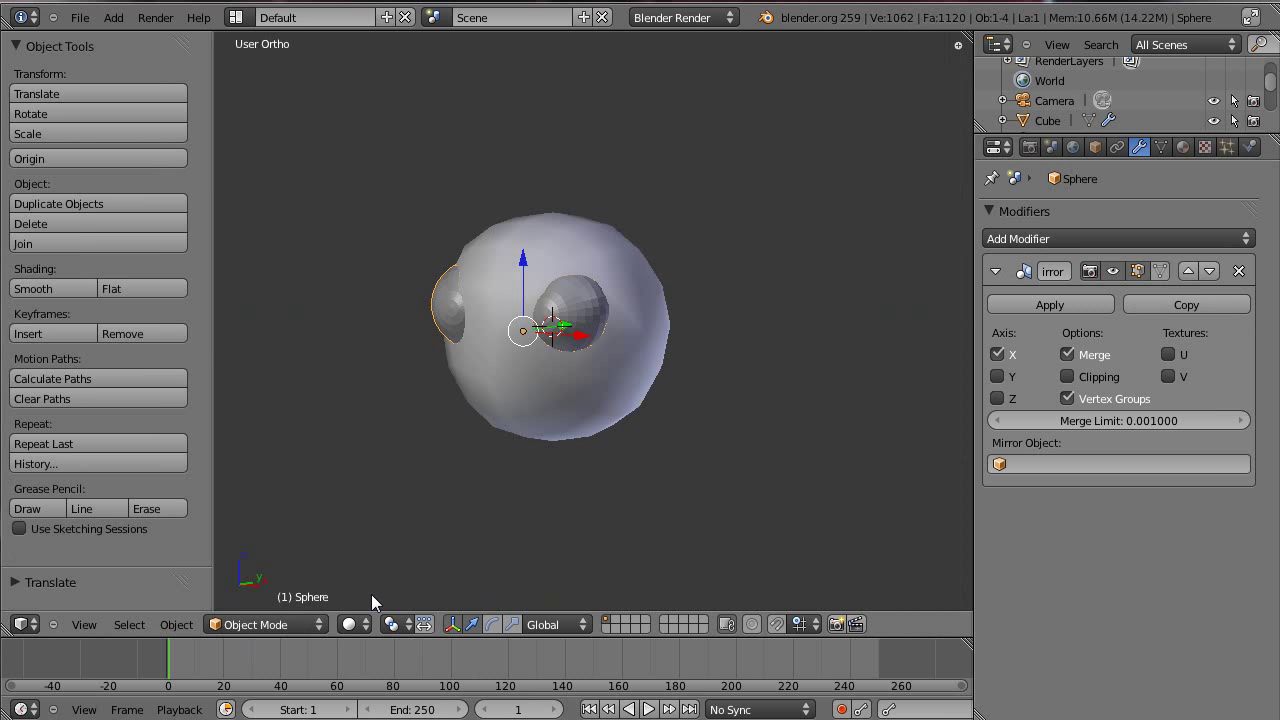
Put the eyeball object in Sculpt Mode and toggle it in and out of Edit Mode
{"action": "key", "text": "ctrl+Tab"}
{"action": "key", "text": "ctrl+Tab"}
{"action": "left_click", "coordinate": [268, 624]}
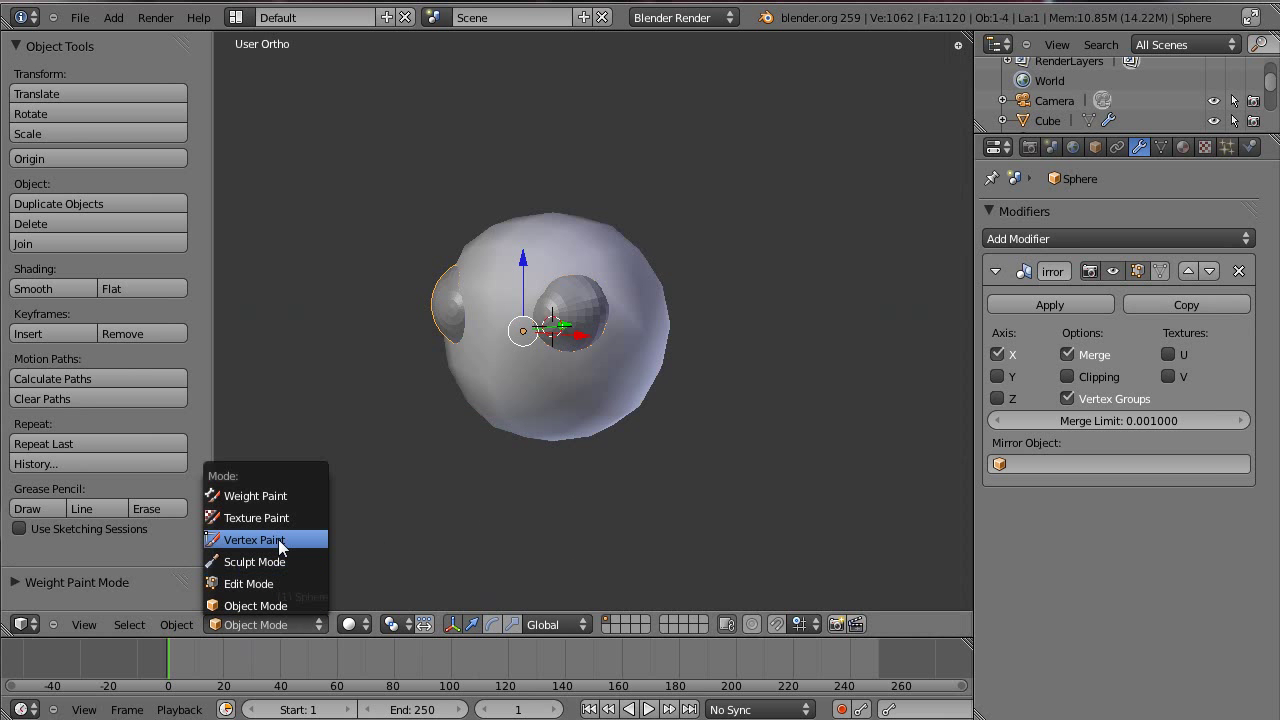
{"action": "left_click", "coordinate": [255, 561]}
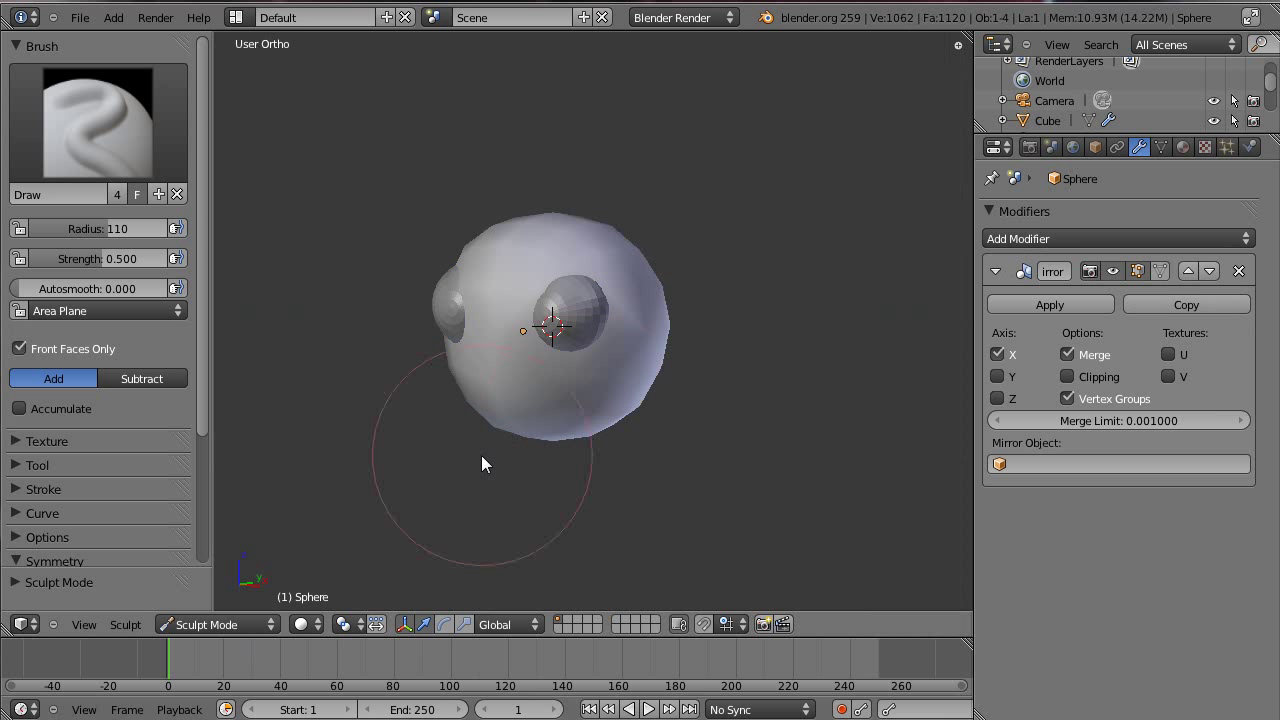
{"action": "middle_click_drag", "start_coordinate": [481, 455], "coordinate": [537, 466]}
{"action": "key", "text": "Tab"}
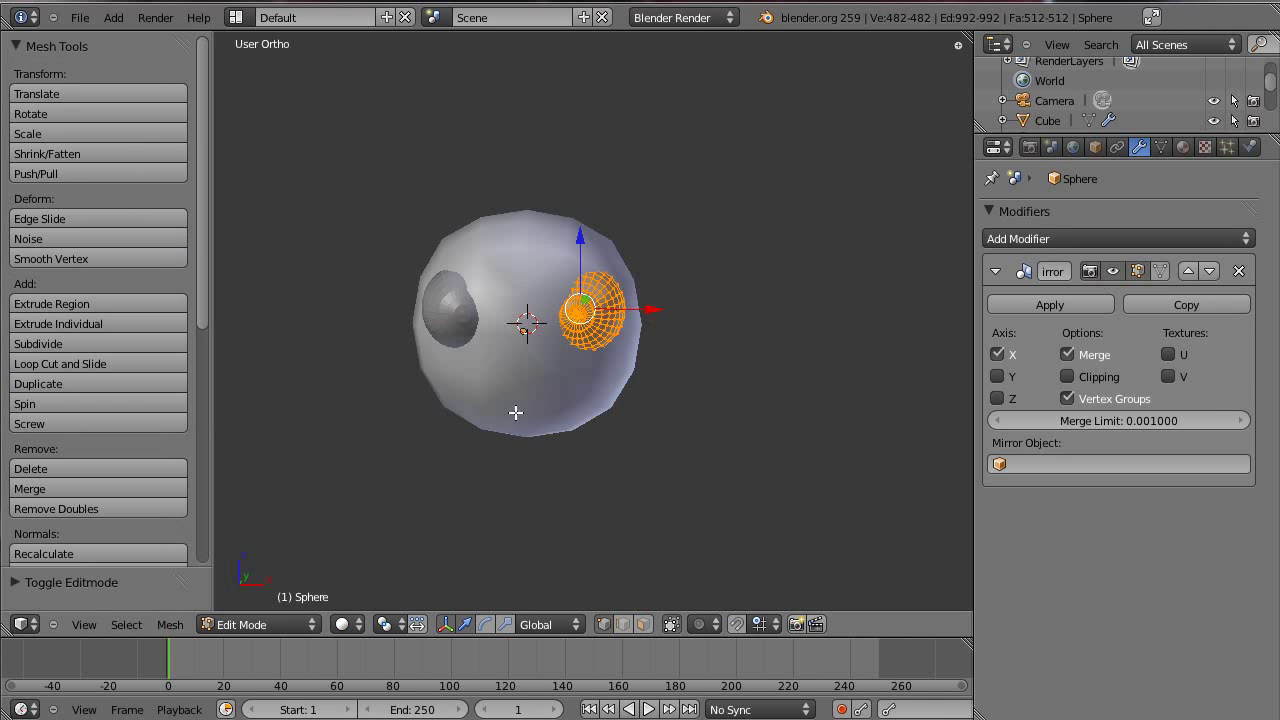
{"action": "key", "text": "Tab"}
{"action": "key", "text": "Tab"}
{"action": "key", "text": "Tab"}
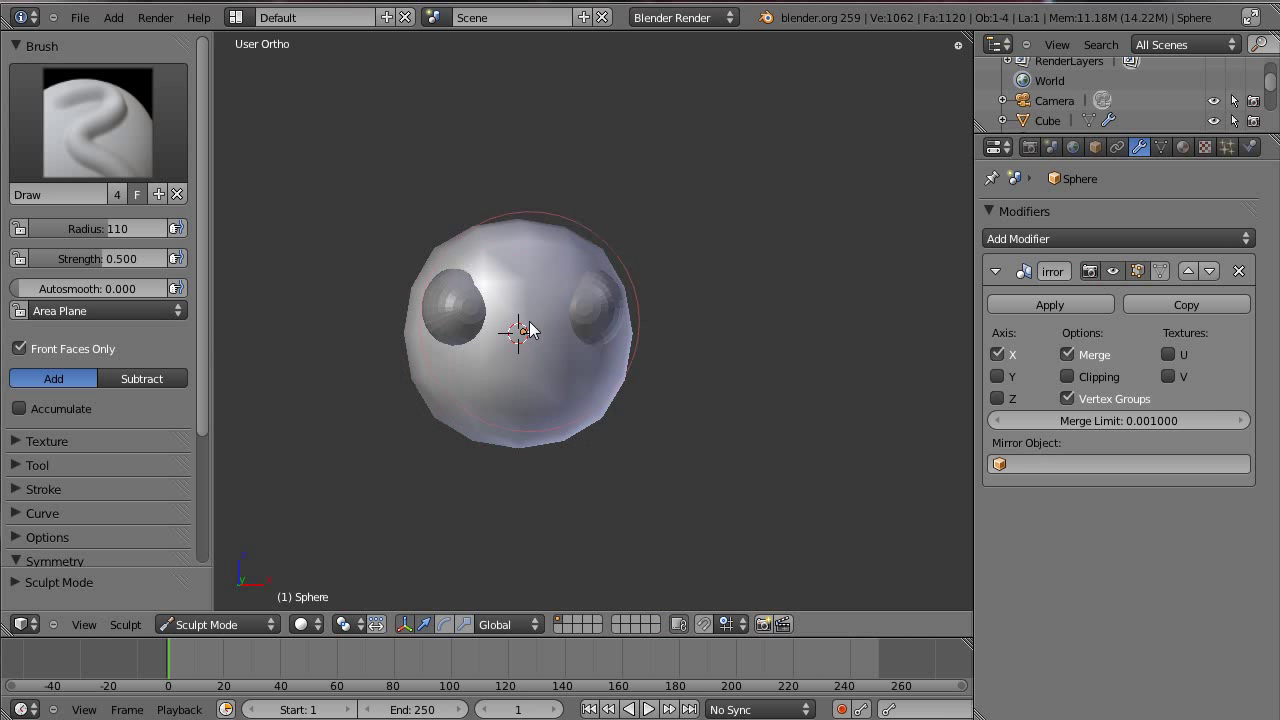
Return the eyeball object to Object Mode and delete it
{"action": "left_click", "coordinate": [222, 624]}
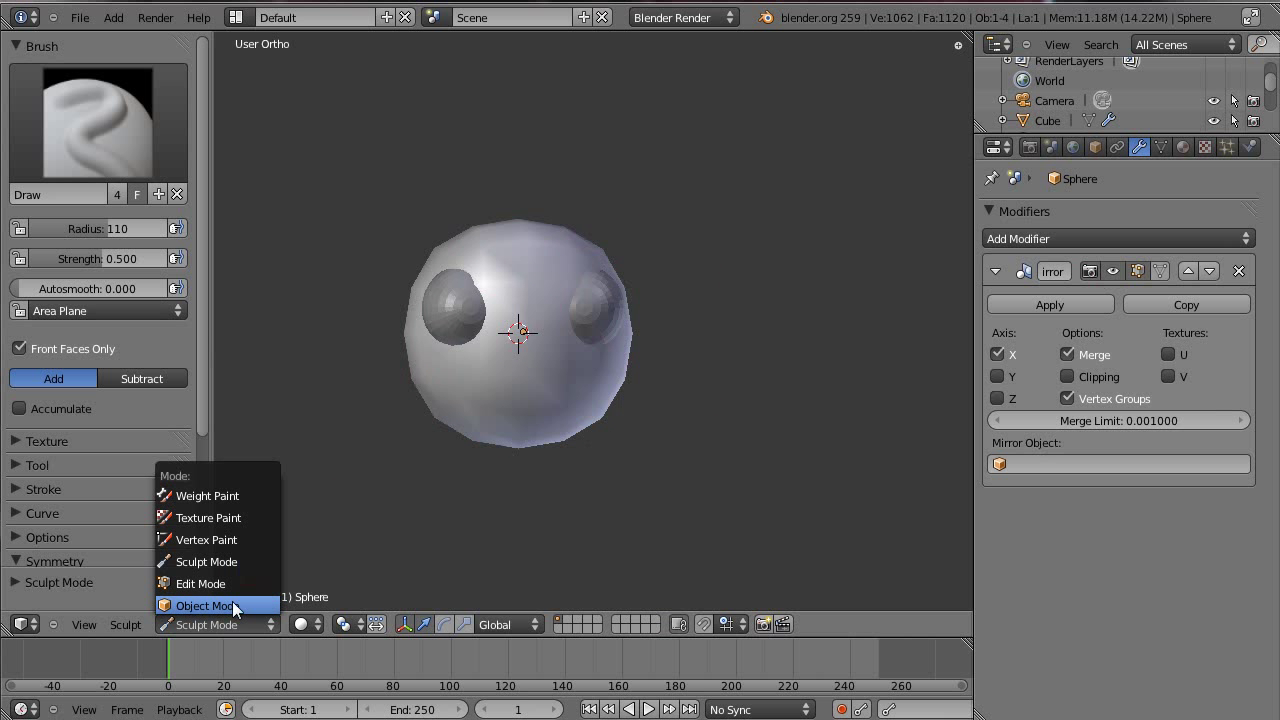
{"action": "left_click", "coordinate": [232, 605]}
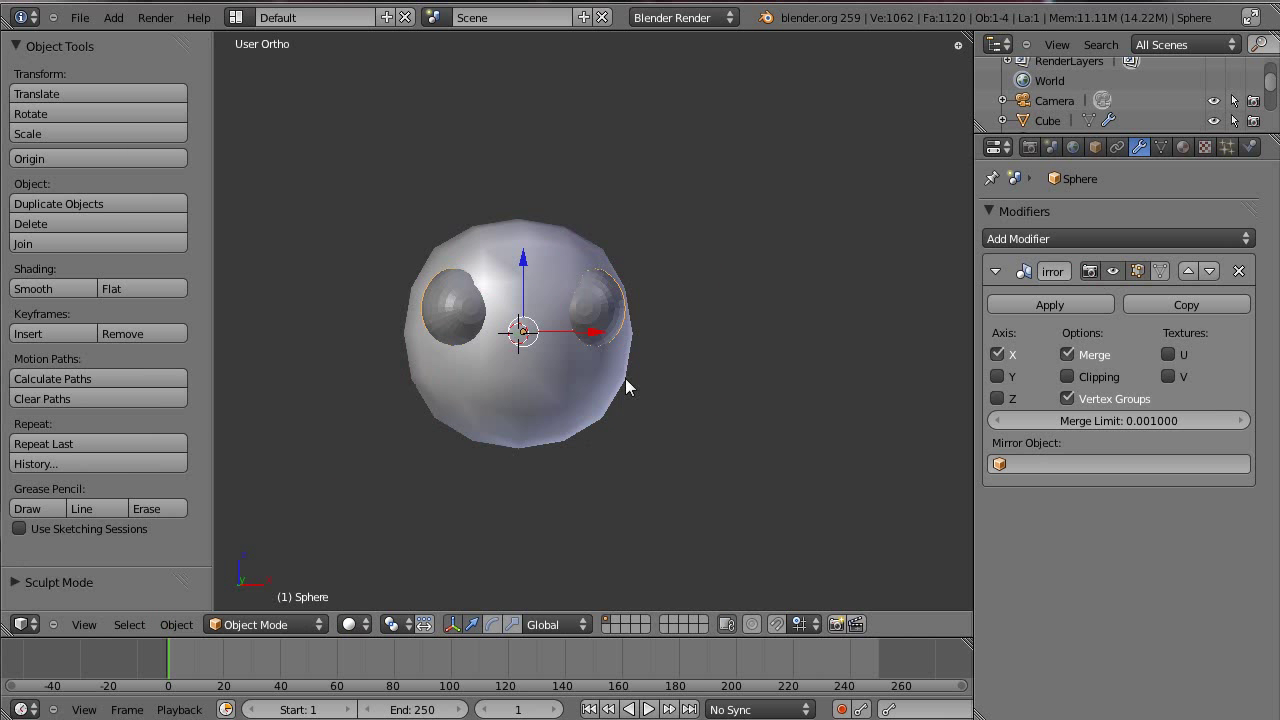
{"action": "key", "text": "x"}
{"action": "left_click", "coordinate": [648, 330]}
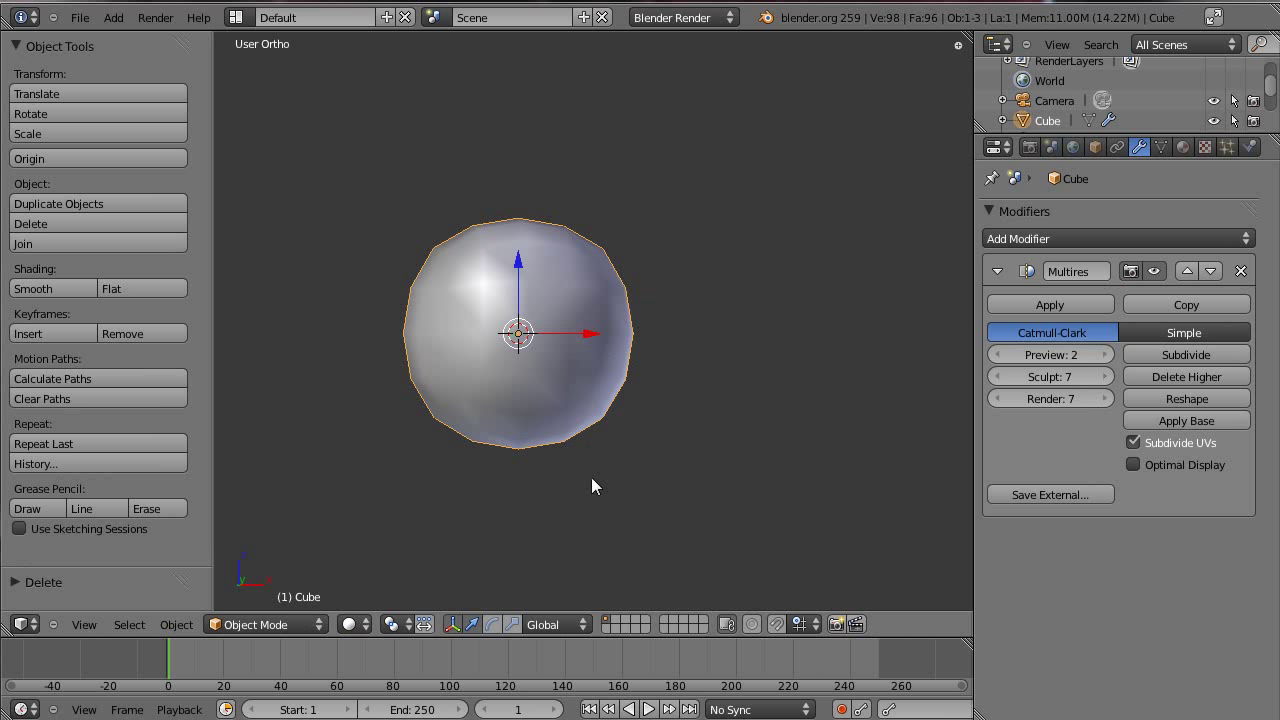
Select the head and open its base cube in Edit Mode, seen from the front
{"action": "key", "text": "Tab"}
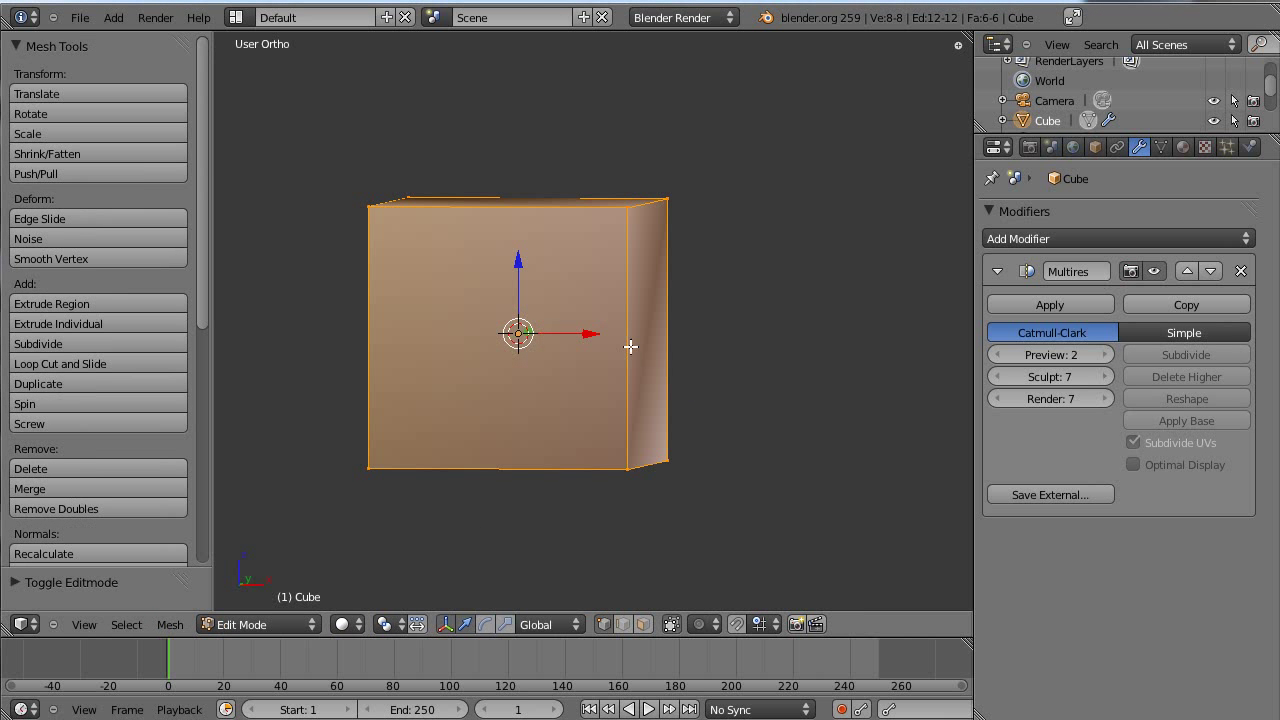
{"action": "middle_click_drag", "start_coordinate": [557, 357], "coordinate": [591, 351]}
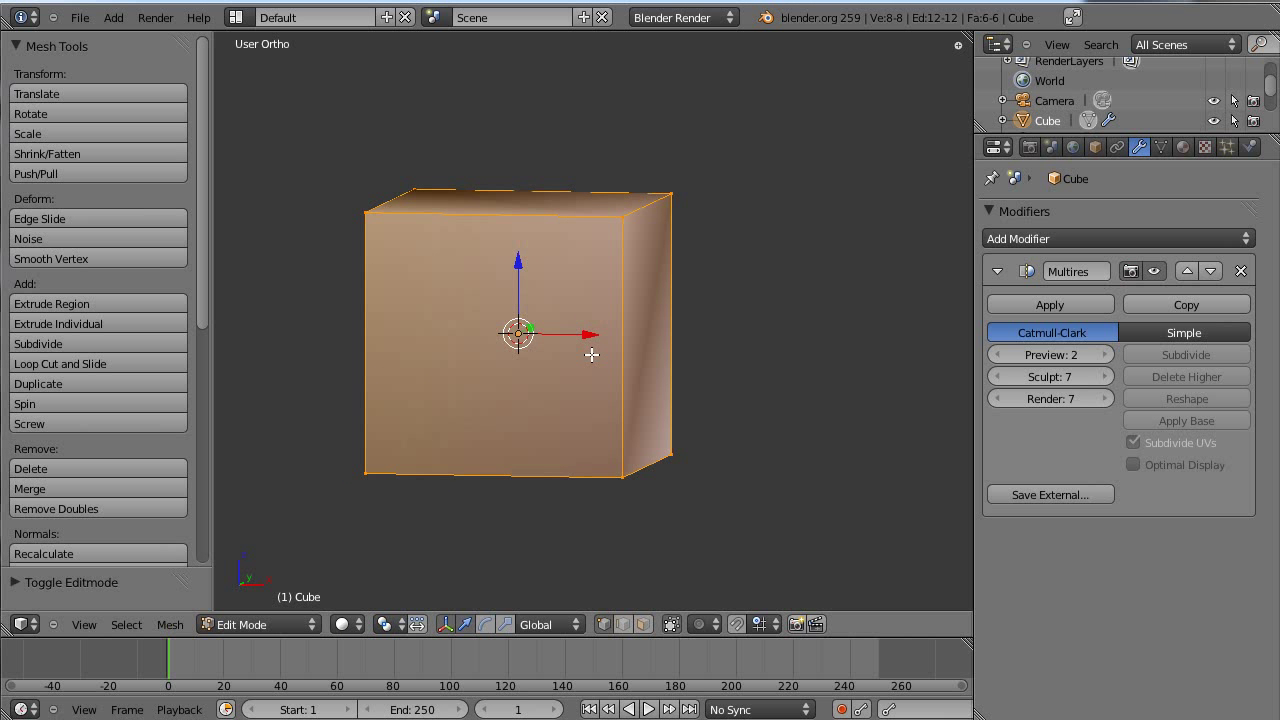
{"action": "key", "text": "KP_0"}
{"action": "key", "text": "KP_1"}
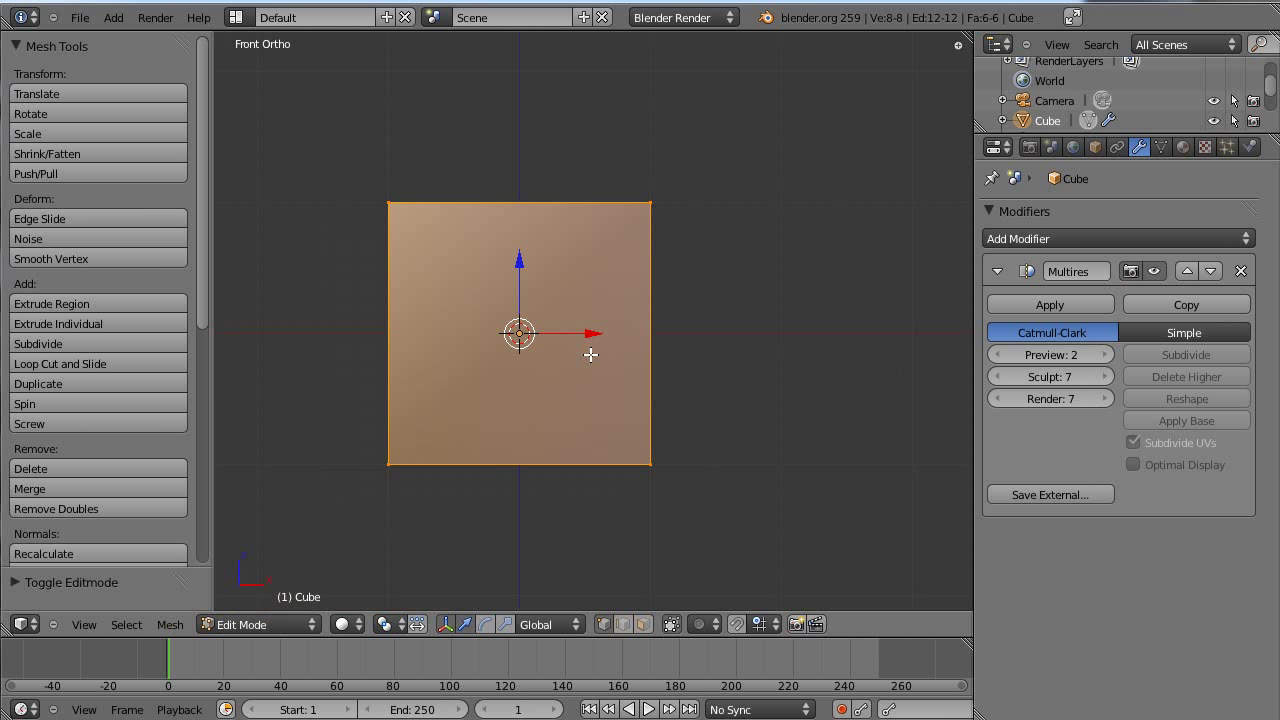
Leave Edit Mode on the base cube and put the head in Sculpt Mode with a perspective view
{"action": "key", "text": "KP_5"}
{"action": "key", "text": "Tab"}
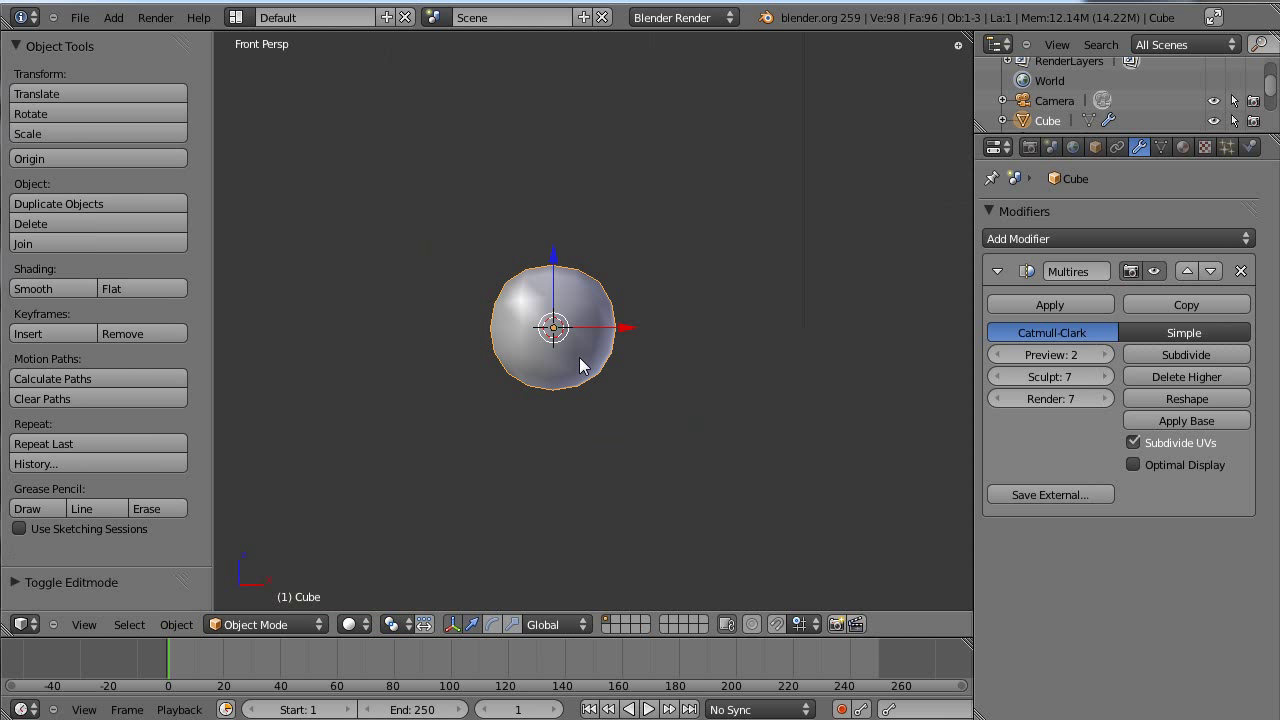
{"action": "key", "text": "z"}
{"action": "key", "text": "z"}
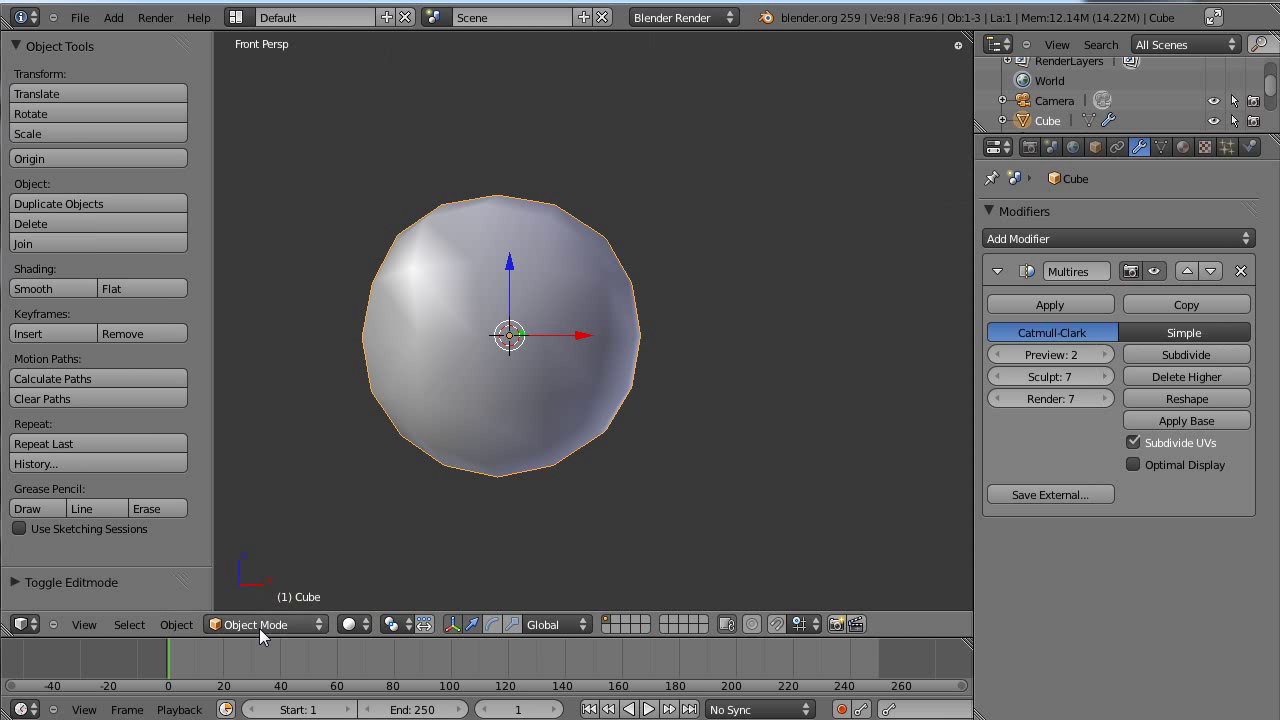
{"action": "left_click", "coordinate": [263, 624]}
{"action": "left_click", "coordinate": [275, 560]}
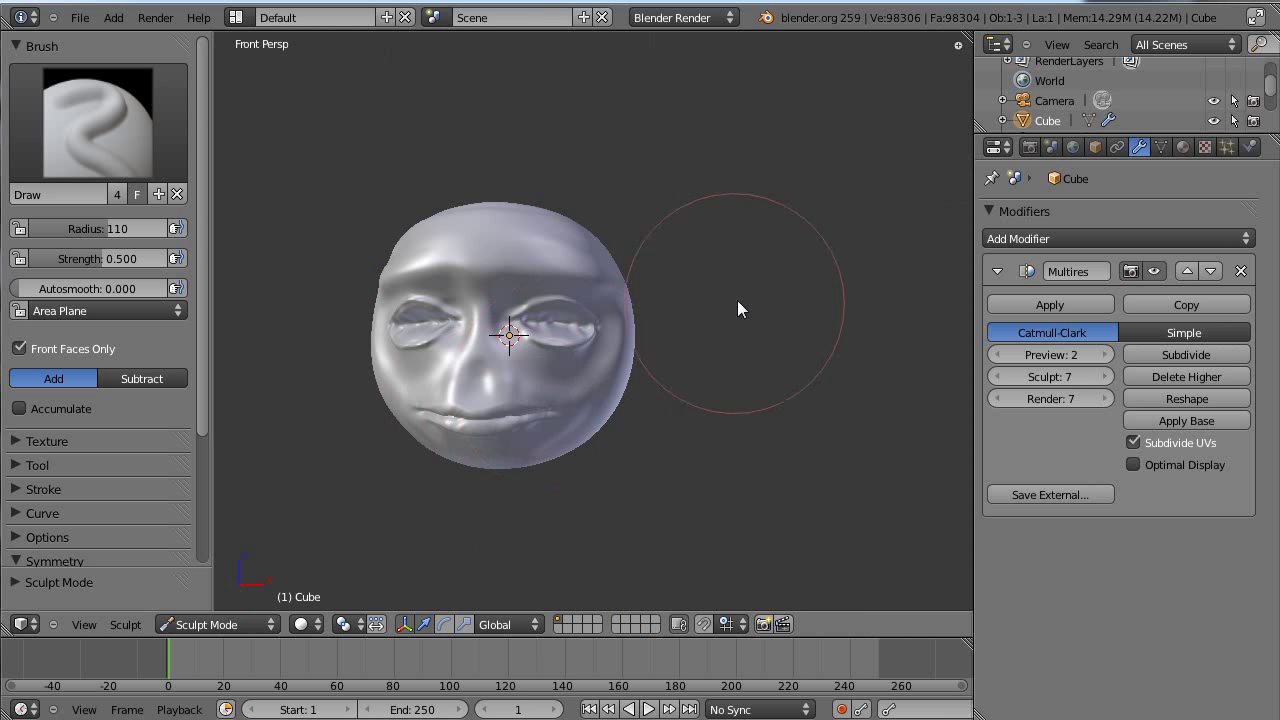
Examine the sculpted eyelids up close, from the front and from an angle
{"action": "scroll", "coordinate": [737, 300], "scroll_direction": "up", "scroll_amount": 7}
{"action": "scroll", "coordinate": [723, 314], "scroll_direction": "down", "scroll_amount": 6}
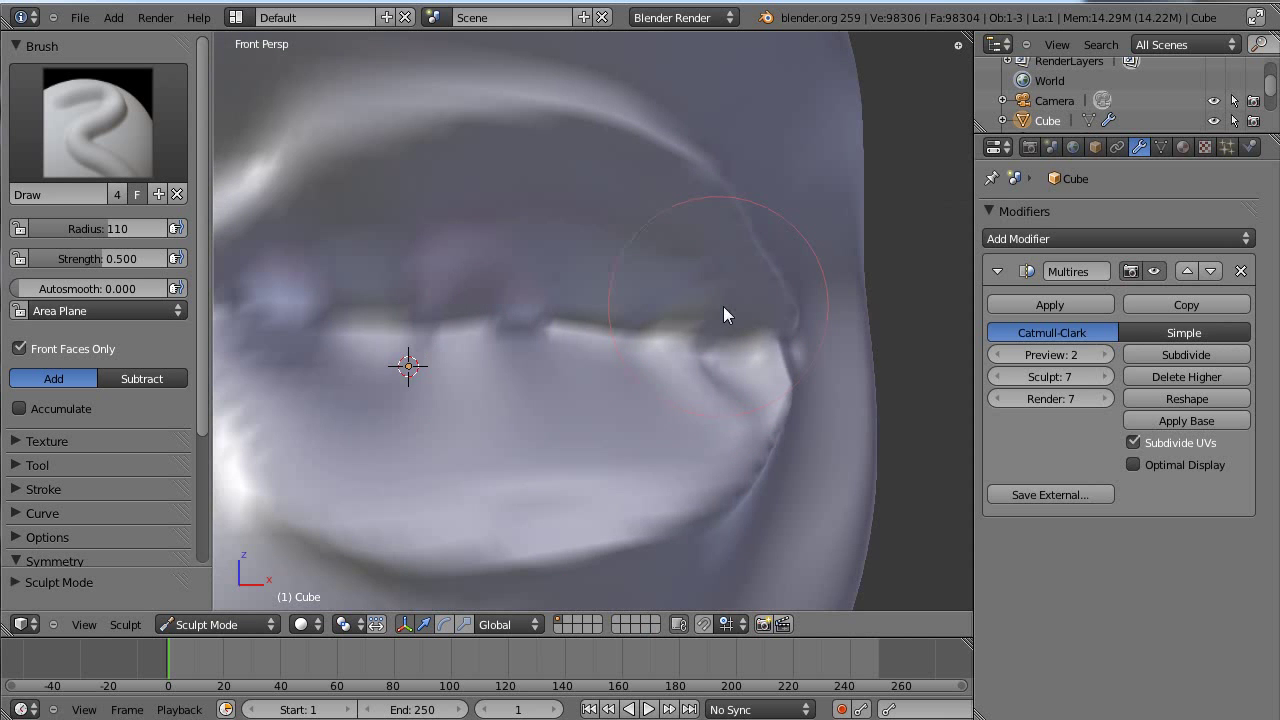
{"action": "scroll", "coordinate": [645, 350], "scroll_direction": "up", "scroll_amount": 3}
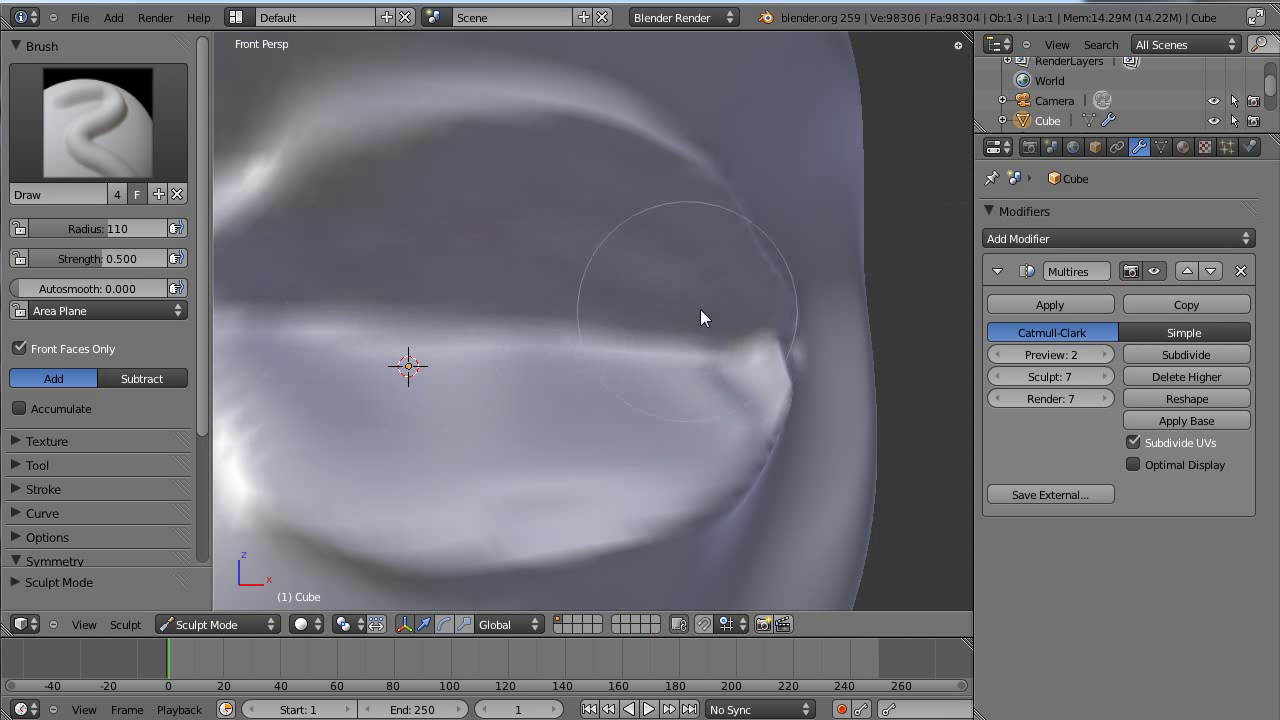
{"action": "scroll", "coordinate": [546, 340], "scroll_direction": "down", "scroll_amount": 3}
{"action": "middle_click_drag", "start_coordinate": [546, 340], "coordinate": [613, 370]}
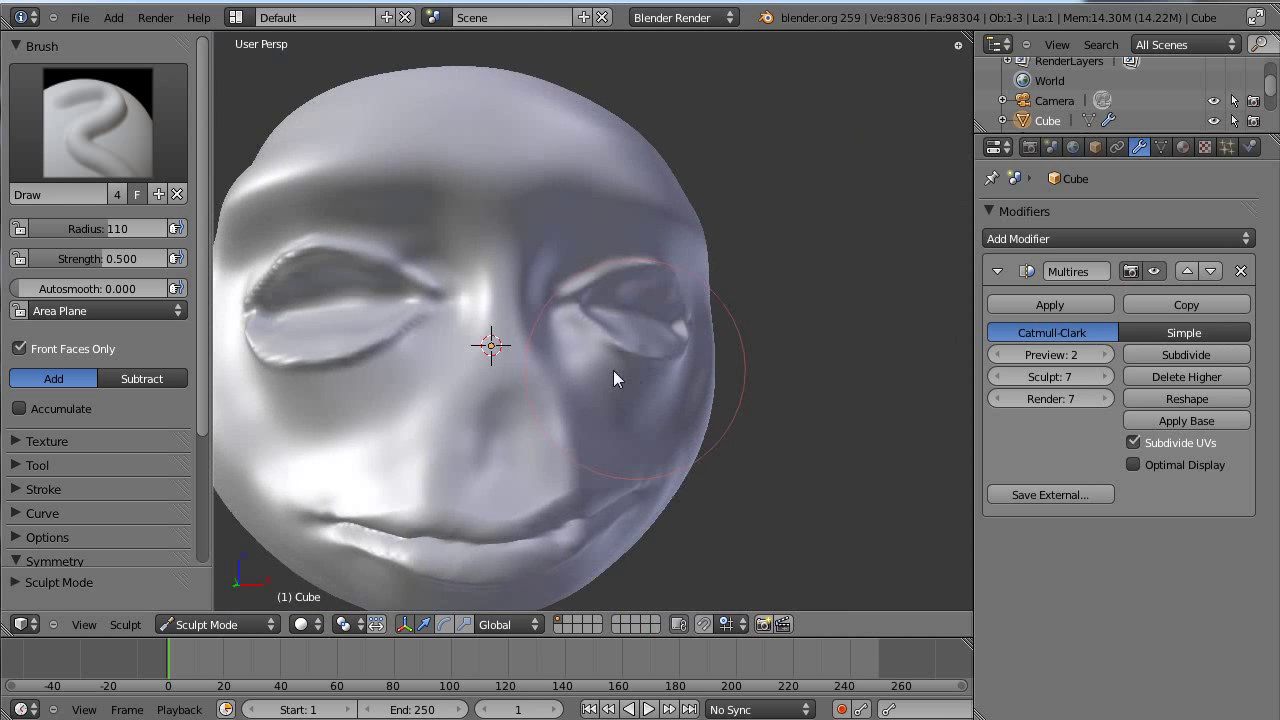
{"action": "scroll", "coordinate": [609, 403], "scroll_direction": "up", "scroll_amount": 7}
{"action": "scroll", "coordinate": [440, 380], "scroll_direction": "up", "scroll_amount": 2}
{"action": "scroll", "coordinate": [435, 380], "scroll_direction": "down", "scroll_amount": 2}
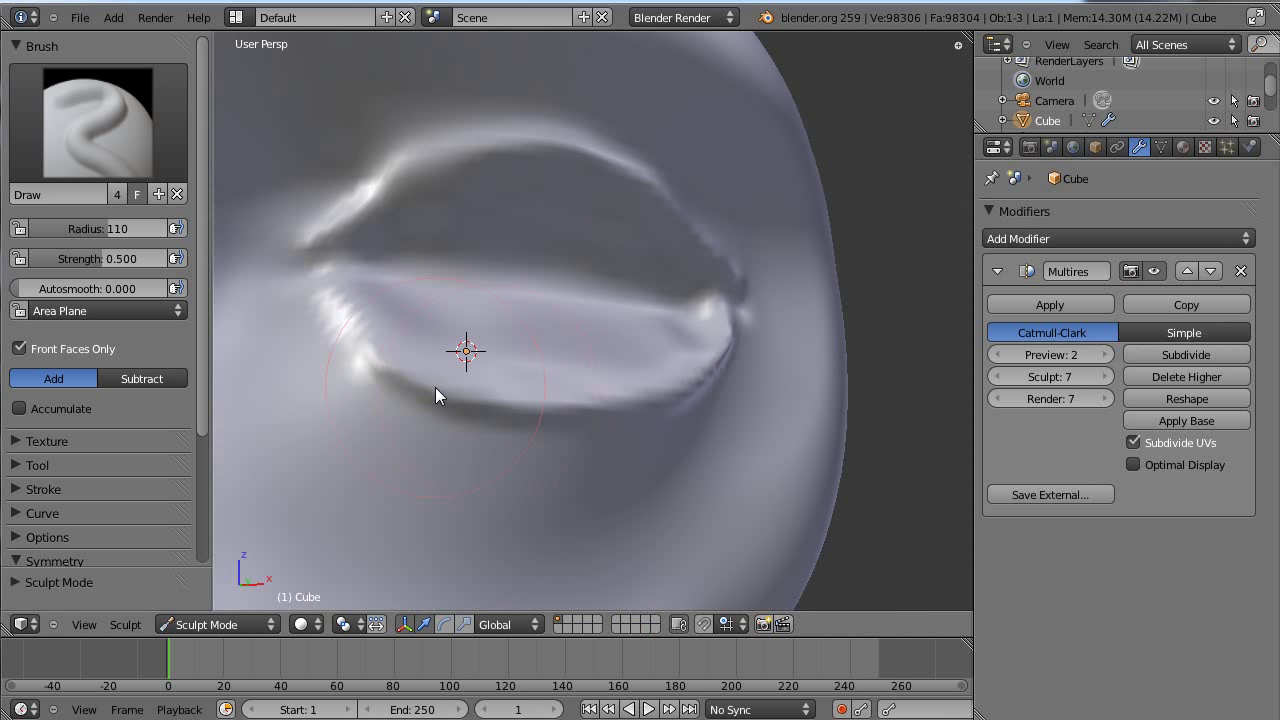
Choose the Pinch/Magnify brush and sharpen the lower eyelid's edge from the inner corner towards the outer corner
{"action": "left_click", "coordinate": [84, 99]}
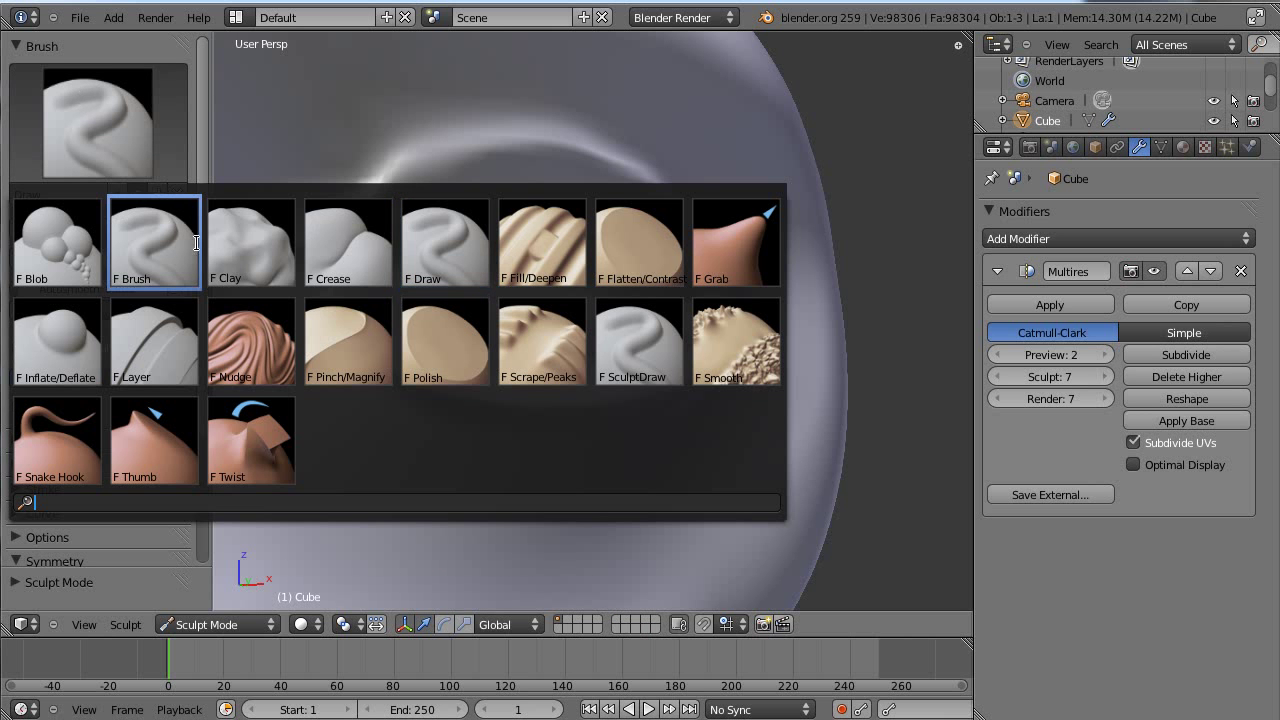
{"action": "left_click", "coordinate": [346, 340]}
{"action": "scroll", "coordinate": [551, 350], "scroll_direction": "up", "scroll_amount": 3}
{"action": "scroll", "coordinate": [470, 355], "scroll_direction": "up", "scroll_amount": 2}
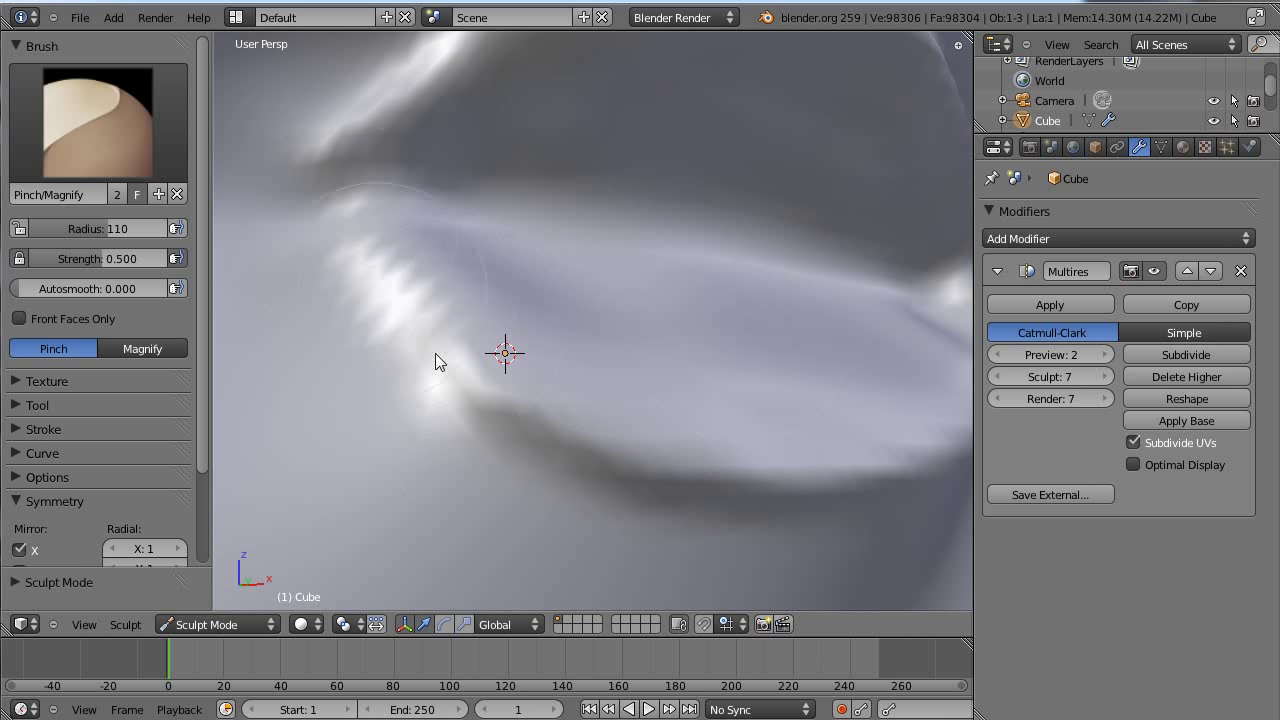
{"action": "mouse_move", "coordinate": [435, 353]}
{"action": "left_mouse_down"}
{"action": "mouse_move", "coordinate": [648, 497]}
{"action": "mouse_move", "coordinate": [730, 480]}
{"action": "left_mouse_up"}
{"action": "mouse_move", "coordinate": [730, 478]}
{"action": "middle_mouse_down", "text": "shift"}
{"action": "mouse_move", "coordinate": [641, 452]}
{"action": "mouse_move", "coordinate": [460, 497]}
{"action": "middle_mouse_up", "text": "shift"}
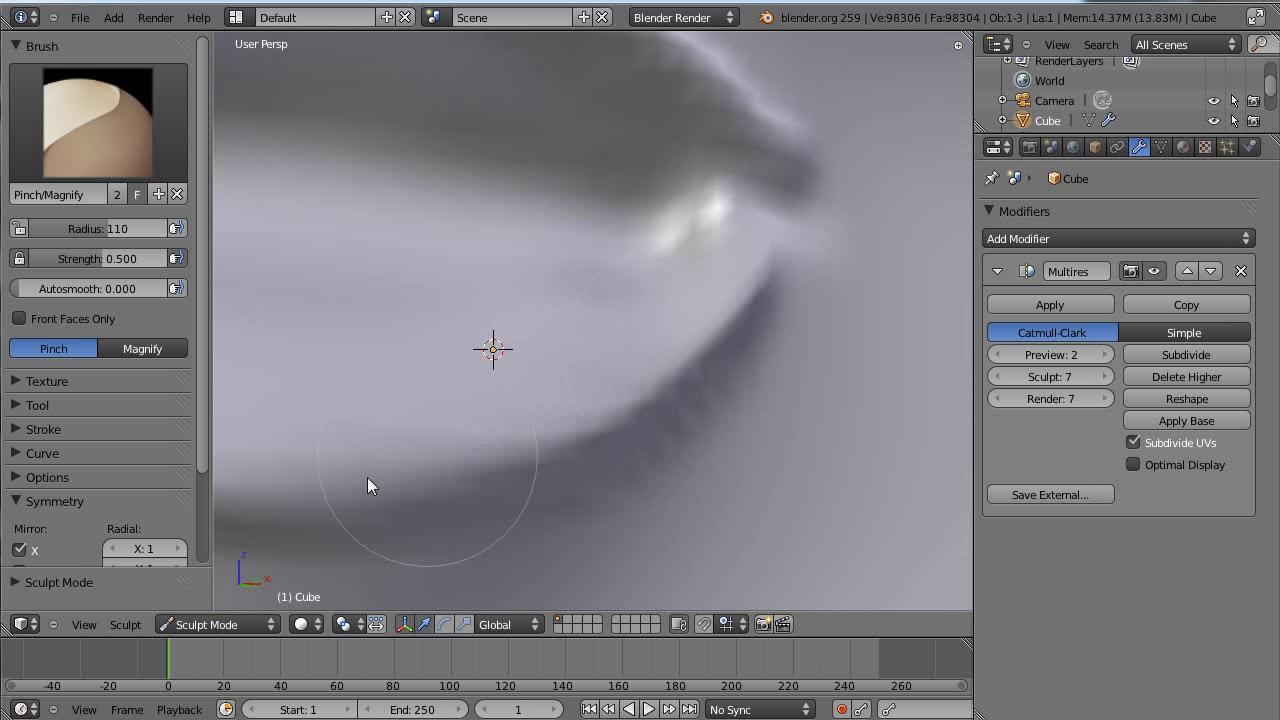
{"action": "scroll", "coordinate": [527, 414], "scroll_direction": "down", "scroll_amount": 5}
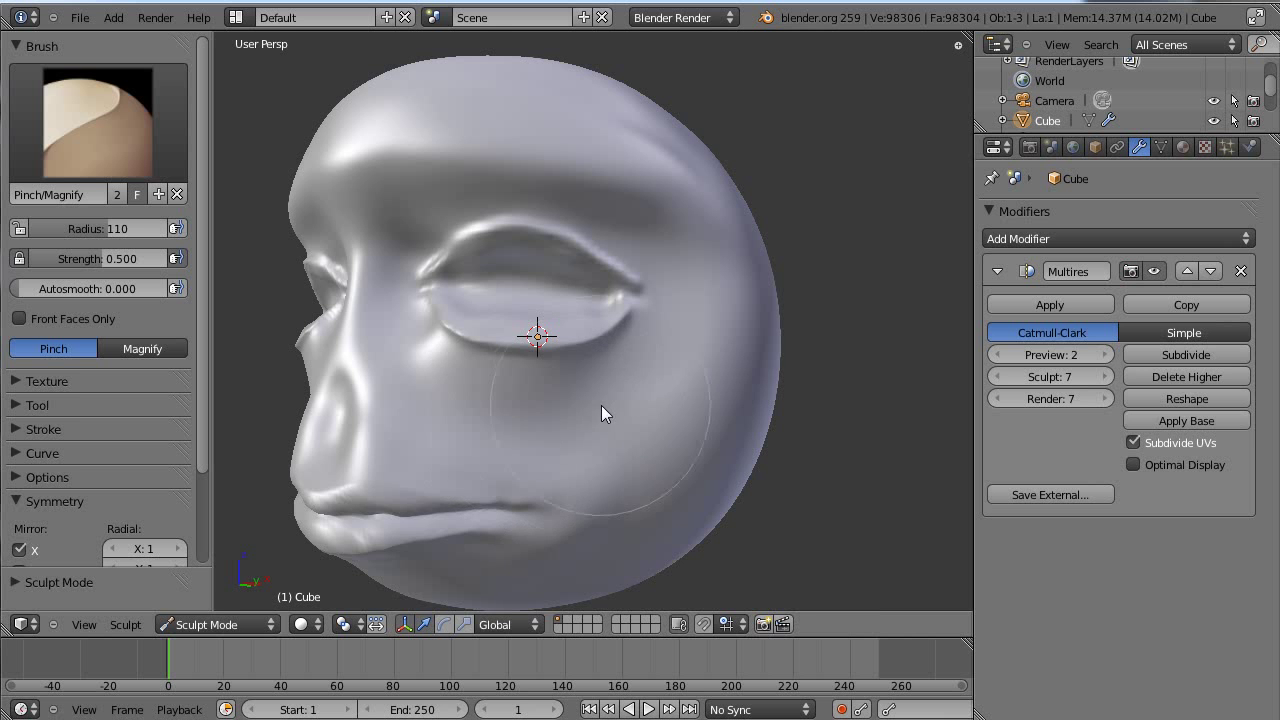
Inspect the pinched lower lid from several angles and pinch the eyelid edge near the outer eye corner
{"action": "mouse_move", "coordinate": [603, 408]}
{"action": "middle_mouse_down"}
{"action": "mouse_move", "coordinate": [703, 257]}
{"action": "mouse_move", "coordinate": [606, 414]}
{"action": "middle_mouse_up"}
{"action": "scroll", "coordinate": [645, 451], "scroll_direction": "up", "scroll_amount": 8}
{"action": "scroll", "coordinate": [646, 449], "scroll_direction": "down", "scroll_amount": 1}
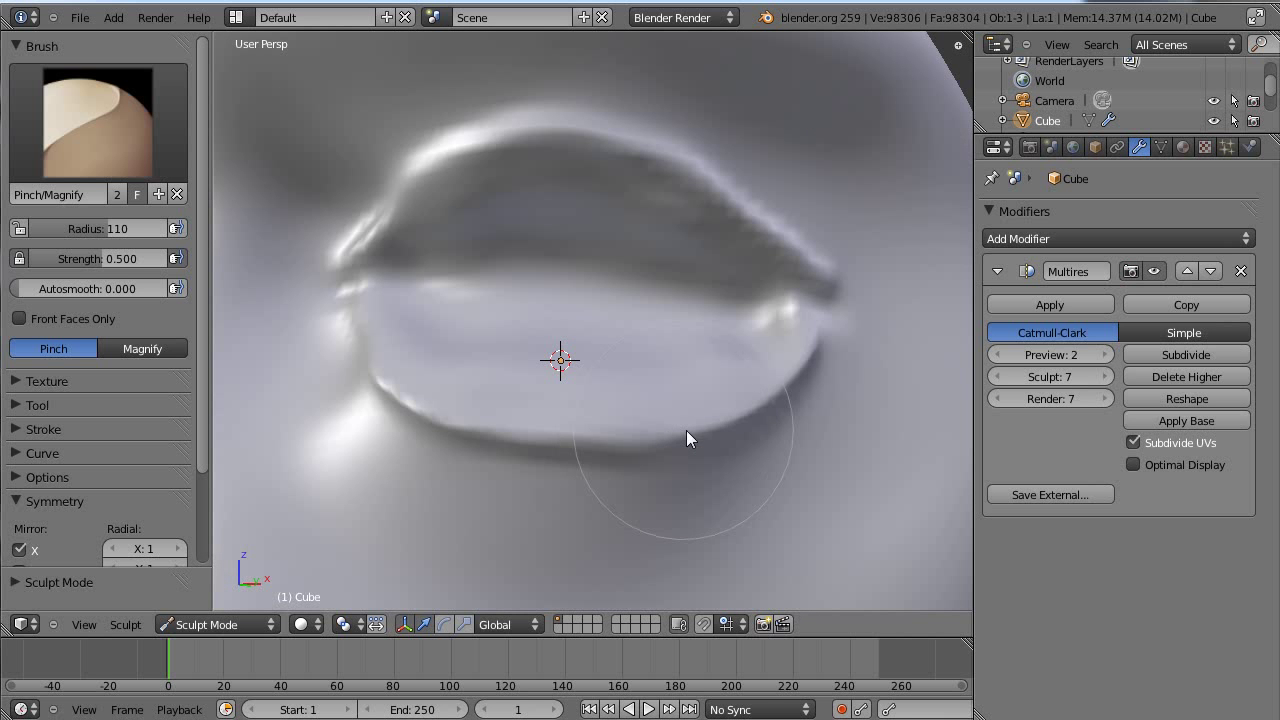
{"action": "mouse_move", "coordinate": [554, 478]}
{"action": "middle_mouse_down"}
{"action": "mouse_move", "coordinate": [707, 469]}
{"action": "mouse_move", "coordinate": [609, 331]}
{"action": "mouse_move", "coordinate": [651, 409]}
{"action": "mouse_move", "coordinate": [769, 418]}
{"action": "middle_mouse_up"}
{"action": "scroll", "coordinate": [586, 223], "scroll_direction": "down", "scroll_amount": 5}
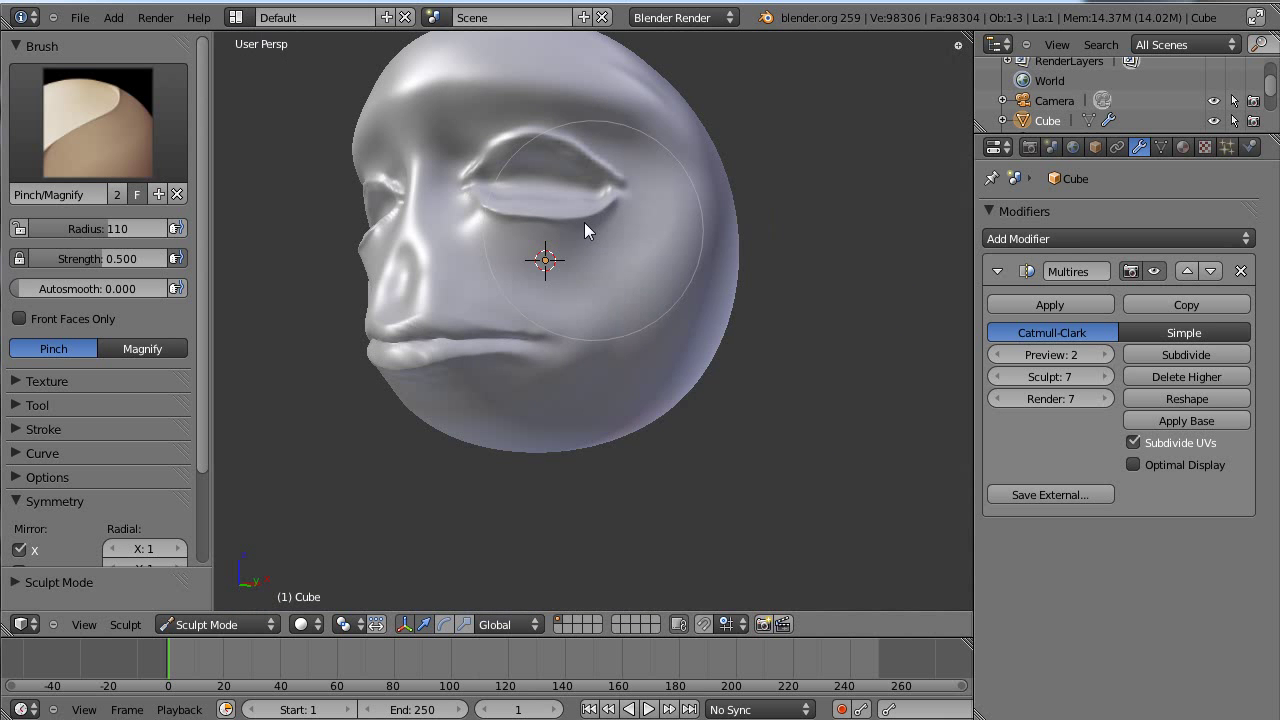
{"action": "scroll", "coordinate": [683, 366], "scroll_direction": "up", "scroll_amount": 6}
{"action": "middle_click_drag", "start_coordinate": [683, 366], "coordinate": [724, 240]}
{"action": "mouse_move", "coordinate": [725, 240]}
{"action": "left_mouse_down"}
{"action": "mouse_move", "coordinate": [621, 159]}
{"action": "mouse_move", "coordinate": [952, 243]}
{"action": "mouse_move", "coordinate": [806, 179]}
{"action": "mouse_move", "coordinate": [722, 187]}
{"action": "mouse_move", "coordinate": [729, 237]}
{"action": "mouse_move", "coordinate": [640, 266]}
{"action": "mouse_move", "coordinate": [757, 223]}
{"action": "mouse_move", "coordinate": [755, 201]}
{"action": "left_mouse_up"}
{"action": "scroll", "coordinate": [755, 194], "scroll_direction": "down", "scroll_amount": 5}
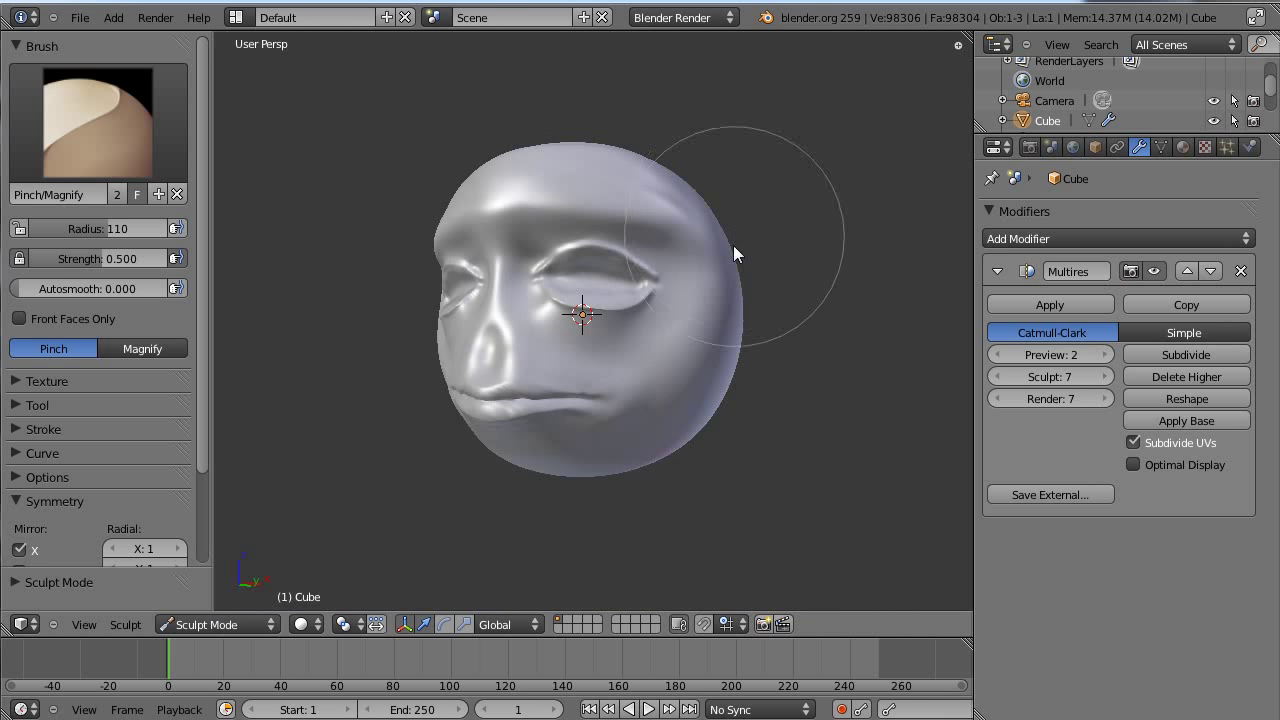
Pinch the outer part of the upper eyelid's rim down towards the outer eye corner
{"action": "scroll", "coordinate": [734, 251], "scroll_direction": "up", "scroll_amount": 7}
{"action": "middle_click_drag", "start_coordinate": [614, 309], "coordinate": [631, 291], "text": "shift"}
{"action": "mouse_move", "coordinate": [719, 239]}
{"action": "left_mouse_down"}
{"action": "mouse_move", "coordinate": [748, 263]}
{"action": "mouse_move", "coordinate": [728, 277]}
{"action": "mouse_move", "coordinate": [760, 286]}
{"action": "left_mouse_up"}
{"action": "middle_click_drag", "start_coordinate": [485, 251], "coordinate": [449, 420], "text": "shift"}
{"action": "scroll", "coordinate": [838, 293], "scroll_direction": "up", "scroll_amount": 4}
{"action": "scroll", "coordinate": [858, 212], "scroll_direction": "down", "scroll_amount": 4}
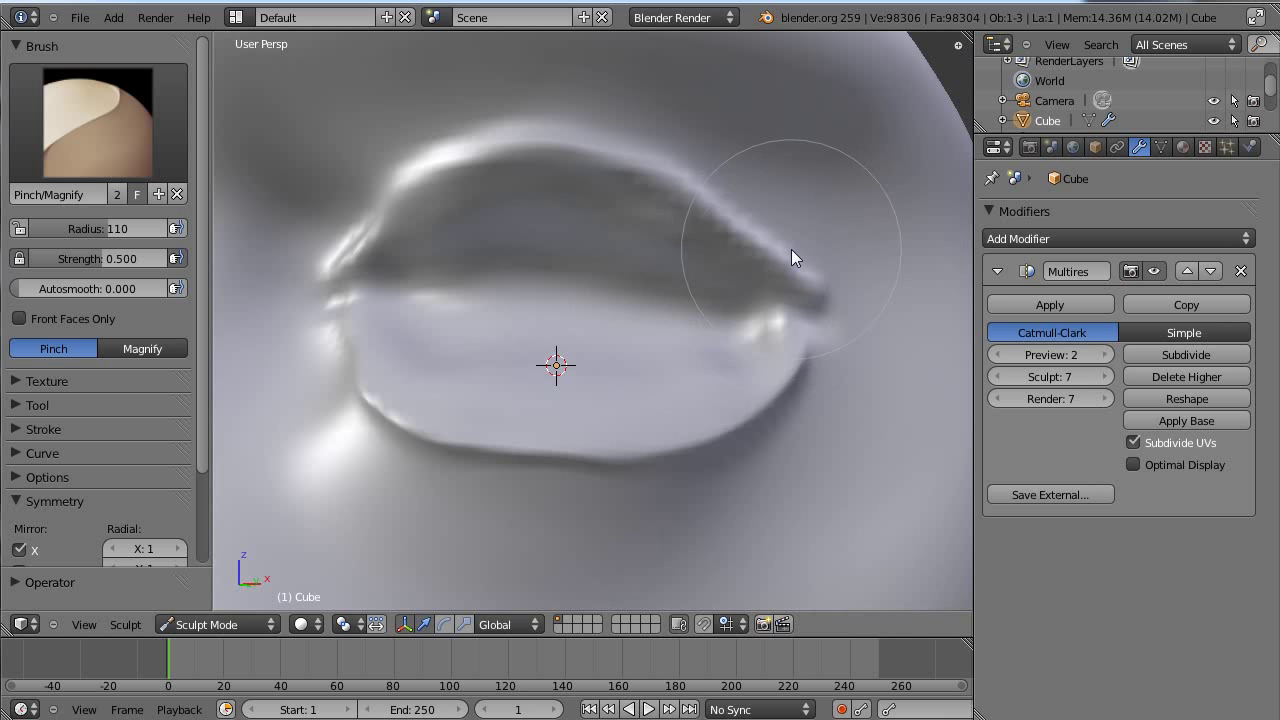
{"action": "scroll", "coordinate": [805, 248], "scroll_direction": "up", "scroll_amount": 4}
{"action": "scroll", "coordinate": [757, 340], "scroll_direction": "down", "scroll_amount": 3}
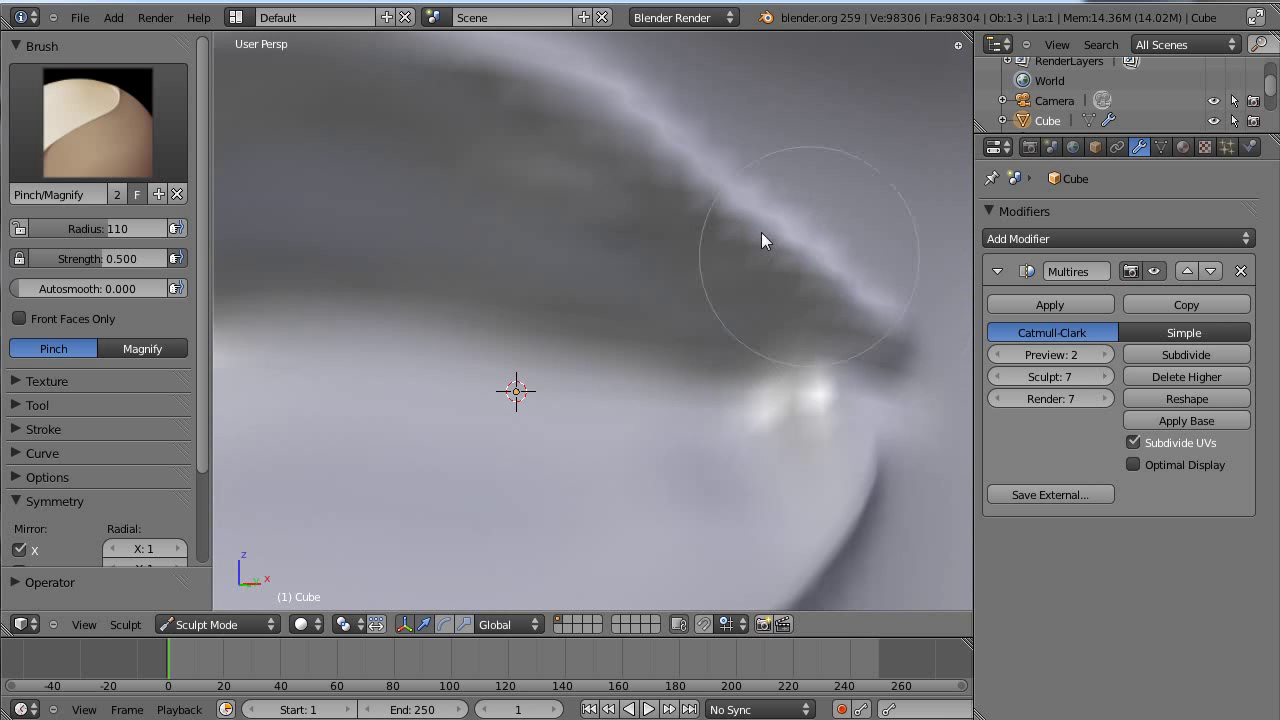
Pinch the upper eyelid's rim along its inner part towards the nose-side corner of the eye
{"action": "scroll", "coordinate": [752, 240], "scroll_direction": "down", "scroll_amount": 5}
{"action": "key", "text": "KP_4"}
{"action": "scroll", "coordinate": [661, 250], "scroll_direction": "up", "scroll_amount": 8}
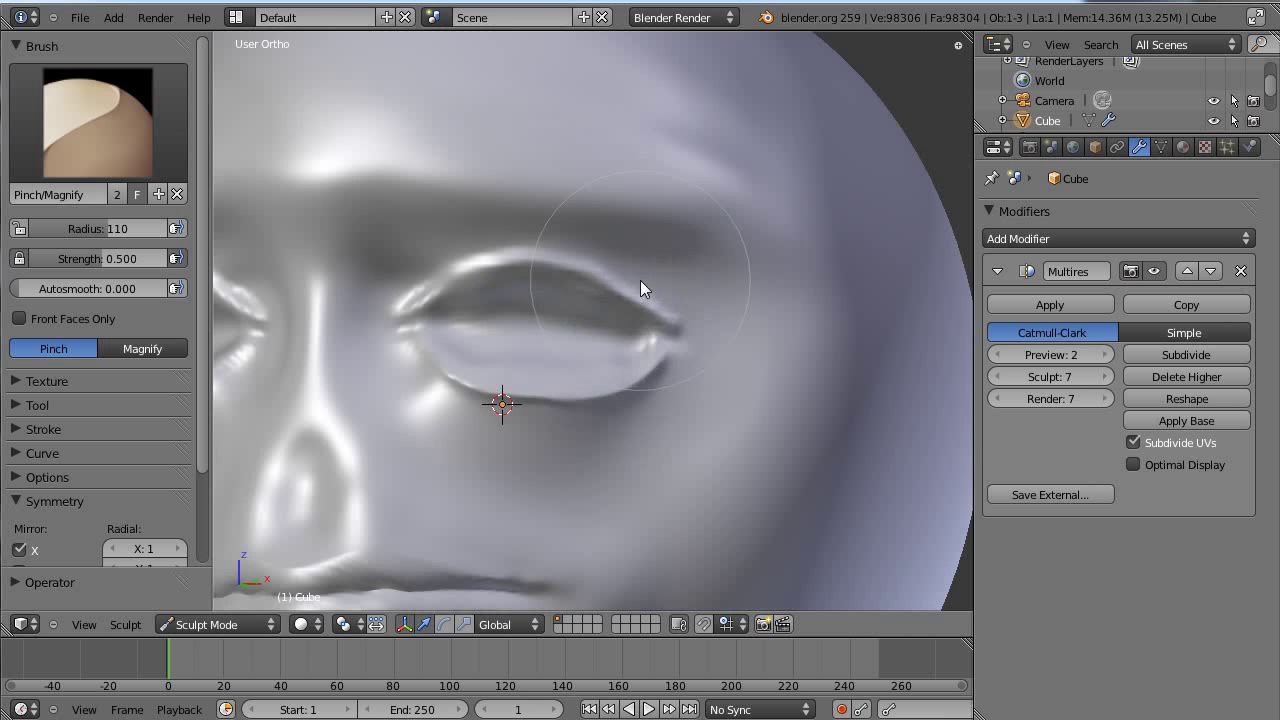
{"action": "scroll", "coordinate": [640, 186], "scroll_direction": "down", "scroll_amount": 4}
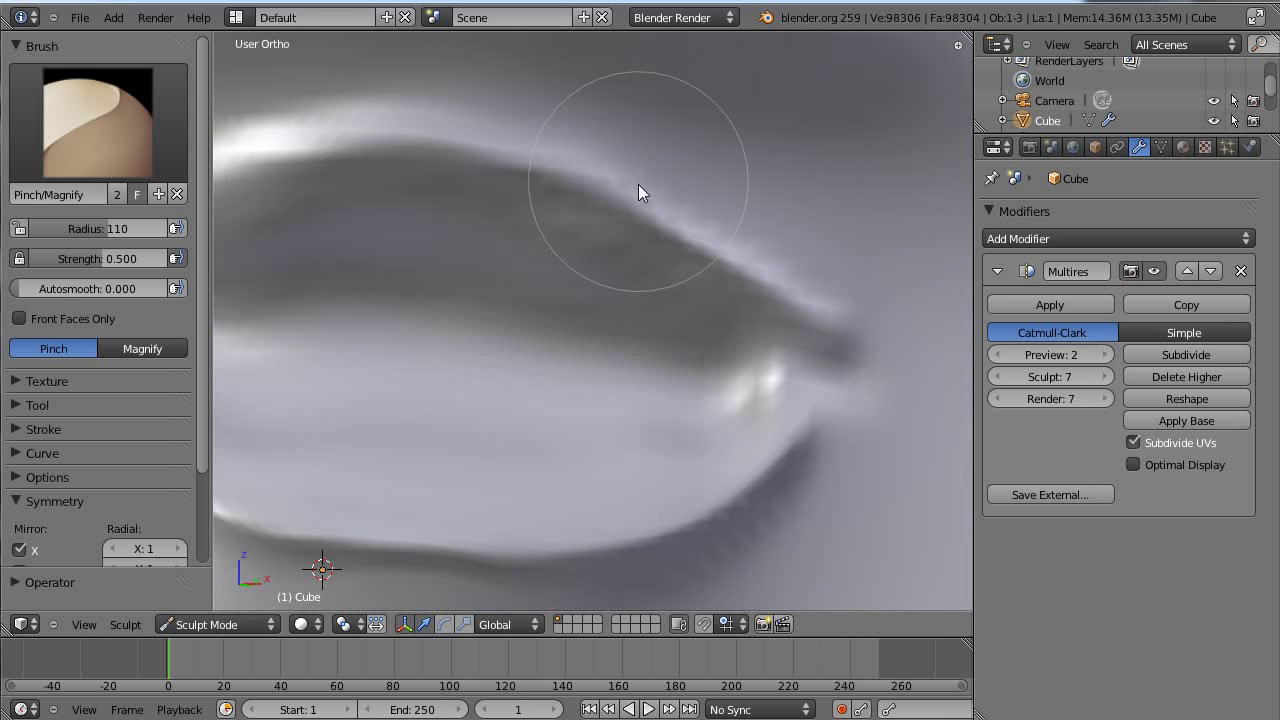
{"action": "middle_click_drag", "start_coordinate": [546, 240], "coordinate": [674, 245], "text": "shift"}
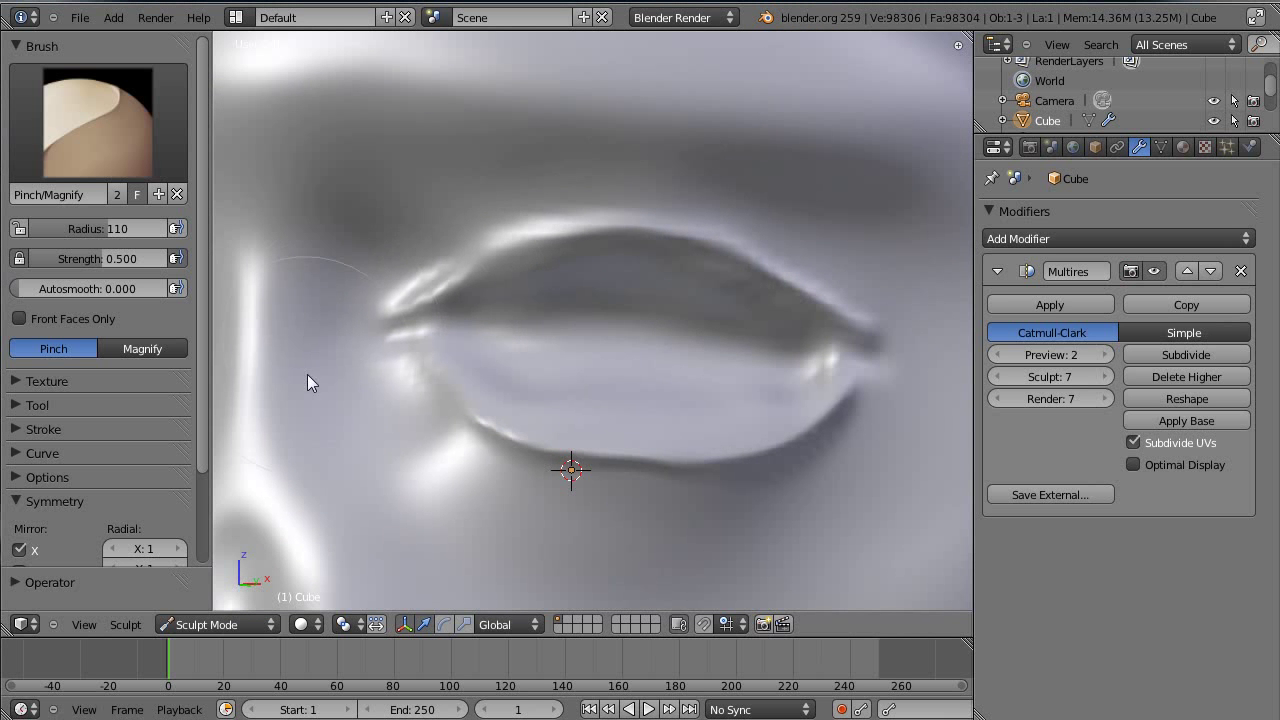
{"action": "scroll", "coordinate": [500, 262], "scroll_direction": "up", "scroll_amount": 3}
{"action": "mouse_move", "coordinate": [433, 193]}
{"action": "left_mouse_down"}
{"action": "mouse_move", "coordinate": [508, 200]}
{"action": "mouse_move", "coordinate": [357, 277]}
{"action": "left_mouse_up"}
{"action": "scroll", "coordinate": [783, 199], "scroll_direction": "down", "scroll_amount": 1}
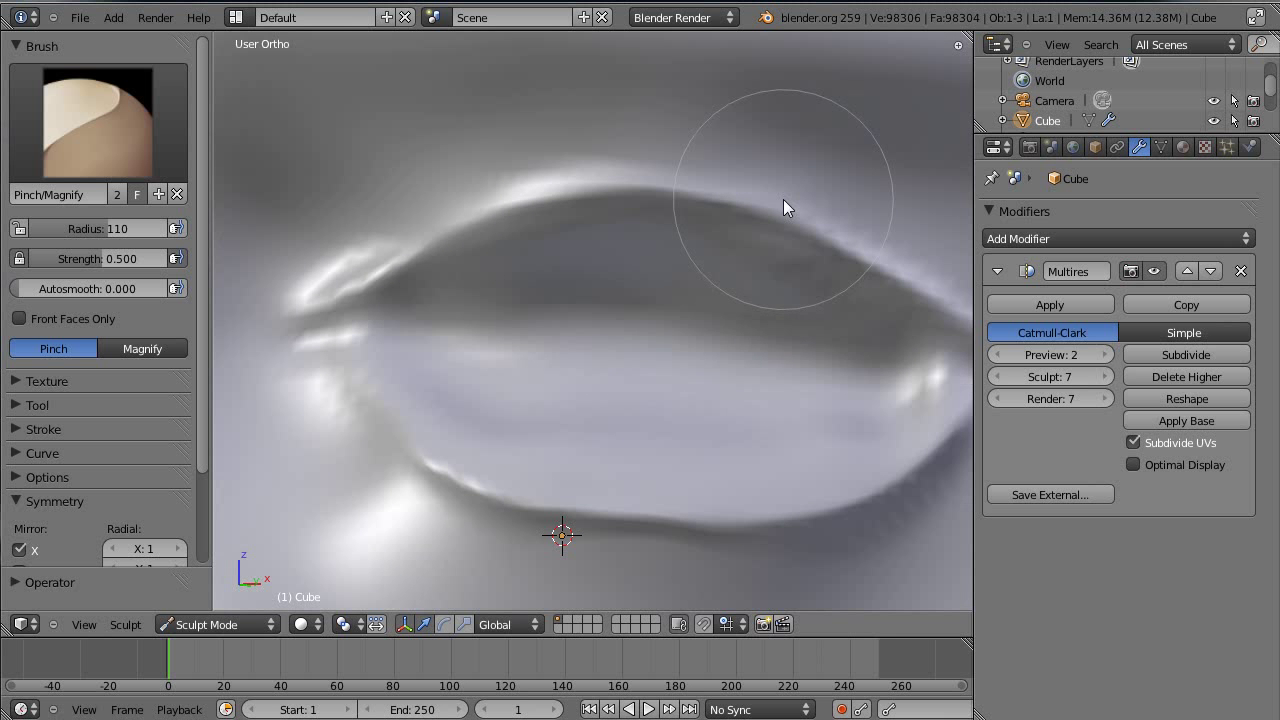
Switch to the Crease brush, carve the outer eye corner outward with subtracting strokes, and set the brush radius to 31
{"action": "middle_click_drag", "start_coordinate": [835, 288], "coordinate": [628, 216], "text": "shift"}
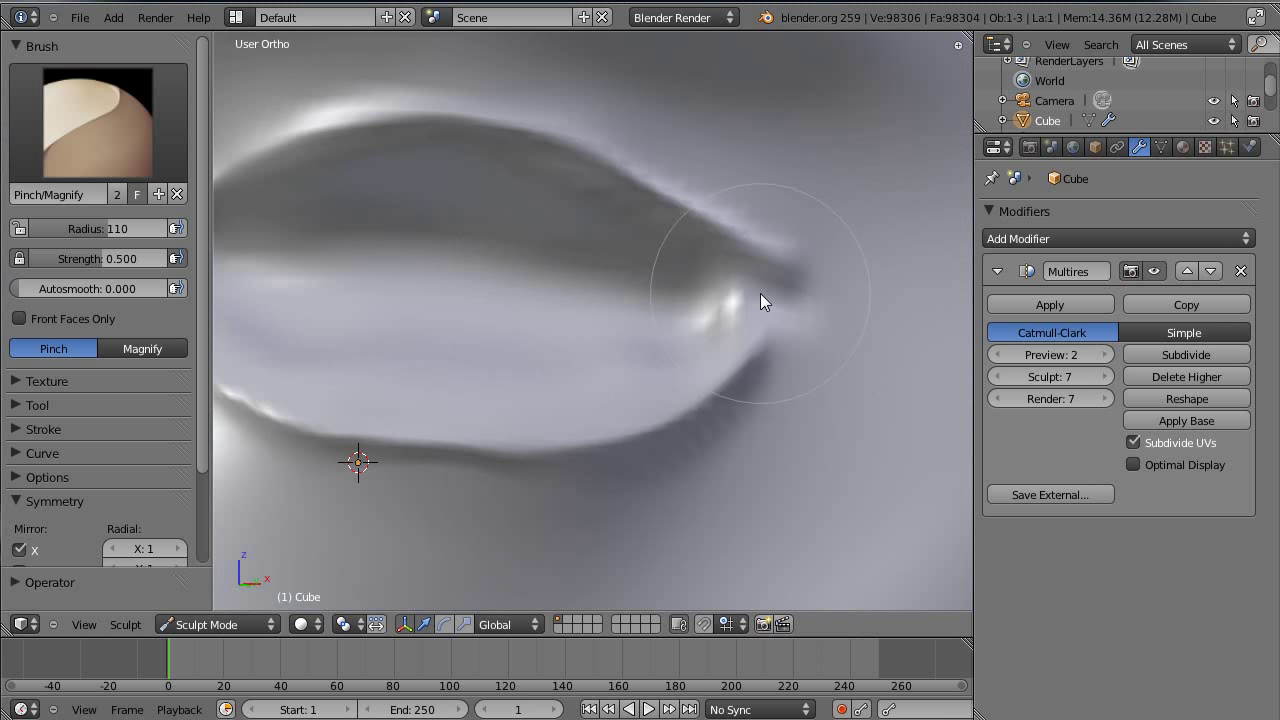
{"action": "key", "text": "shift+c"}
{"action": "scroll", "coordinate": [780, 304], "scroll_direction": "up", "scroll_amount": 1}
{"action": "mouse_move", "coordinate": [781, 305]}
{"action": "left_mouse_down"}
{"action": "mouse_move", "coordinate": [803, 313]}
{"action": "mouse_move", "coordinate": [748, 300]}
{"action": "mouse_move", "coordinate": [933, 309]}
{"action": "left_mouse_up"}
{"action": "mouse_move", "coordinate": [855, 298]}
{"action": "left_mouse_down"}
{"action": "mouse_move", "coordinate": [728, 265]}
{"action": "mouse_move", "coordinate": [782, 290]}
{"action": "mouse_move", "coordinate": [754, 313]}
{"action": "mouse_move", "coordinate": [784, 312]}
{"action": "left_mouse_up"}
{"action": "key", "text": "f"}
{"action": "left_click", "coordinate": [689, 282]}
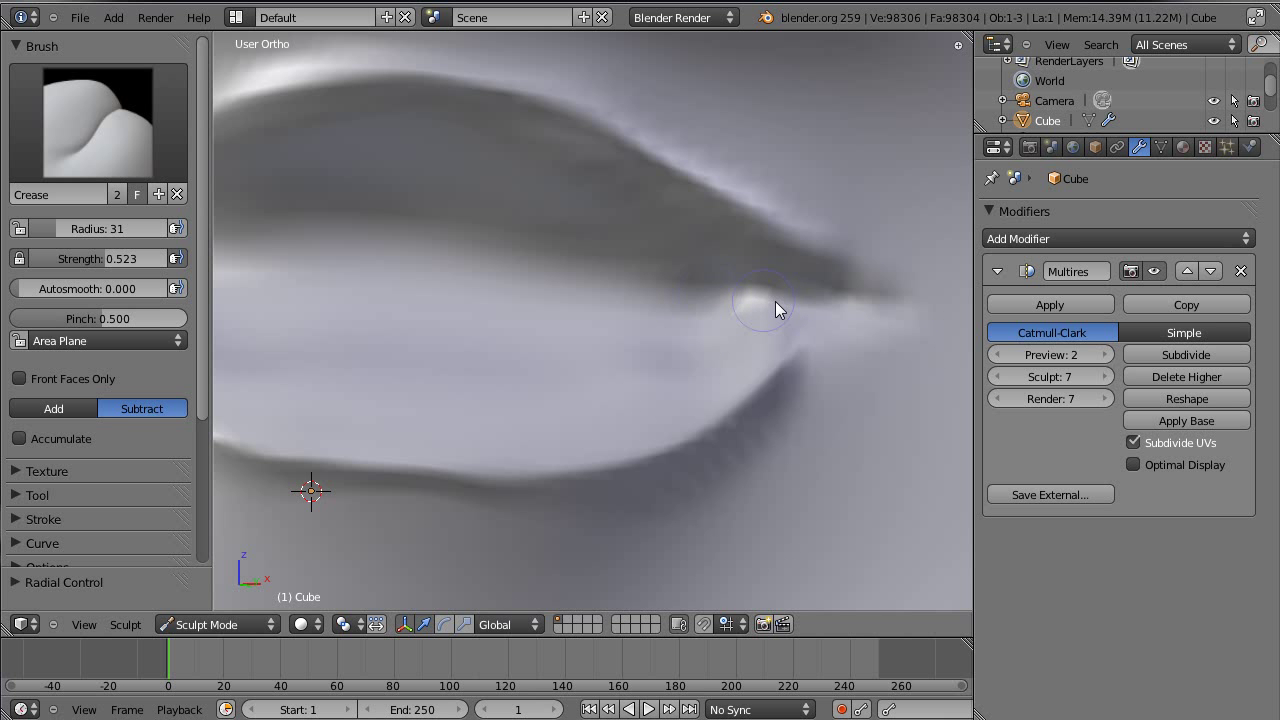
Crease the lower eyelid where it runs into the outer eye corner
{"action": "scroll", "coordinate": [840, 300], "scroll_direction": "down", "scroll_amount": 2}
{"action": "scroll", "coordinate": [750, 332], "scroll_direction": "up", "scroll_amount": 3}
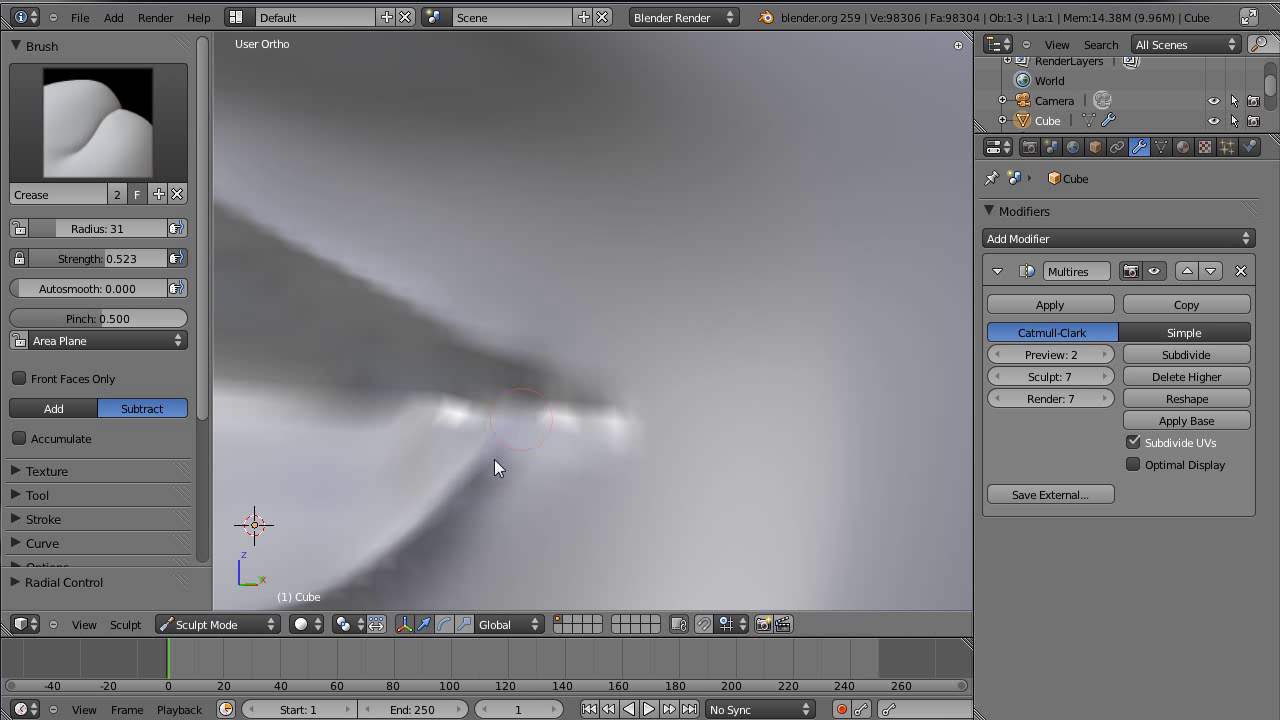
{"action": "left_click_drag", "start_coordinate": [494, 459], "coordinate": [512, 431]}
{"action": "scroll", "coordinate": [624, 400], "scroll_direction": "down", "scroll_amount": 5}
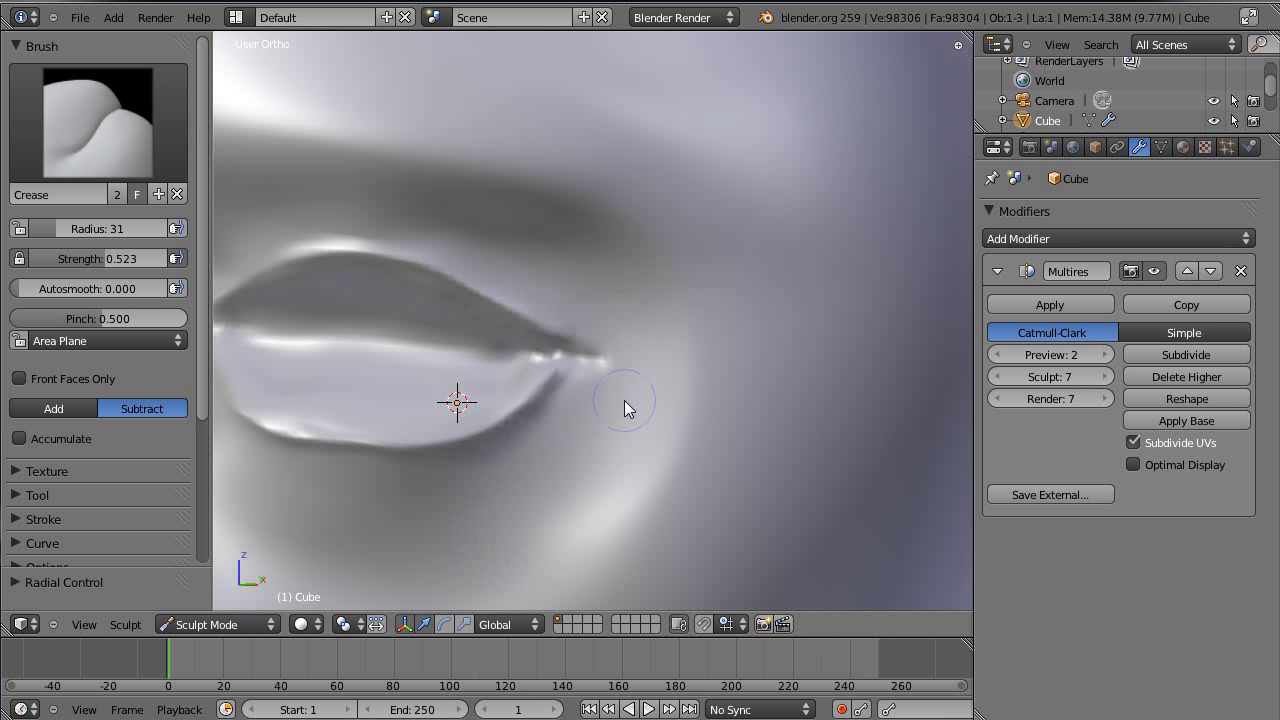
Carve a crease extending the inner eye corner towards the nose and check both eyes on the whole face
{"action": "scroll", "coordinate": [559, 328], "scroll_direction": "up", "scroll_amount": 2}
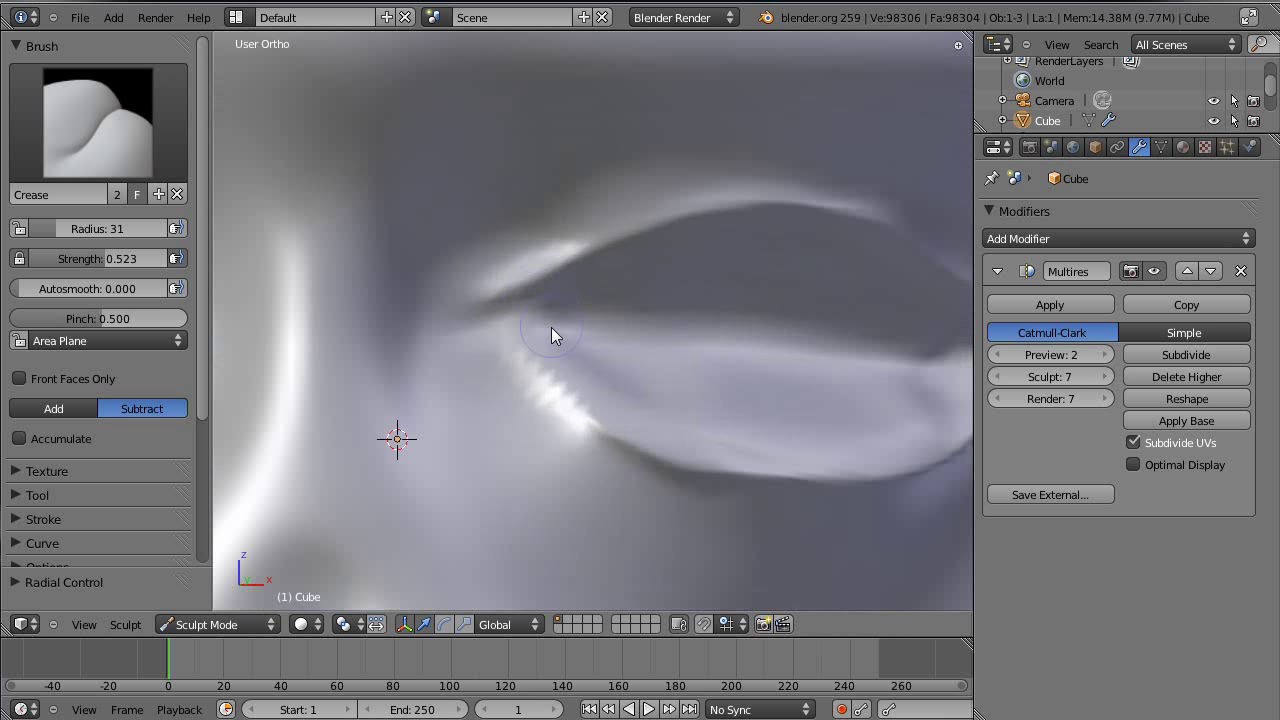
{"action": "scroll", "coordinate": [518, 335], "scroll_direction": "up", "scroll_amount": 1}
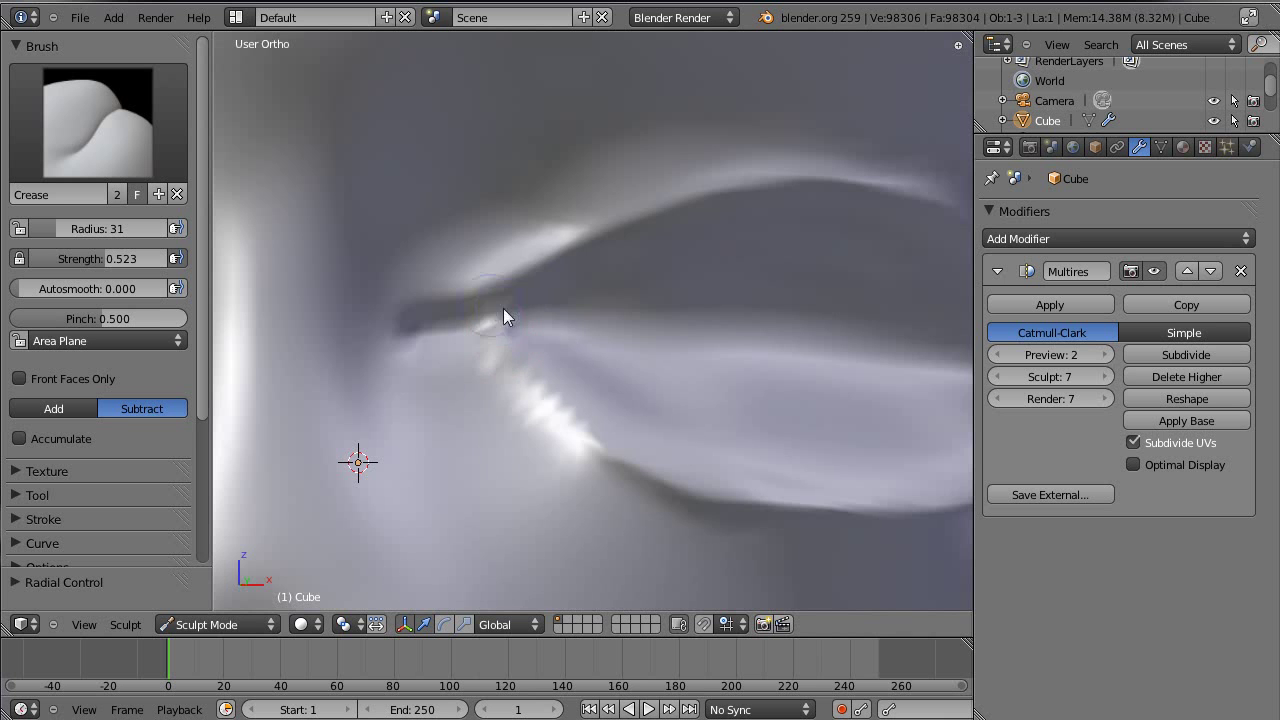
{"action": "scroll", "coordinate": [503, 308], "scroll_direction": "down", "scroll_amount": 3}
{"action": "middle_click_drag", "start_coordinate": [702, 341], "coordinate": [642, 237]}
{"action": "scroll", "coordinate": [520, 295], "scroll_direction": "down", "scroll_amount": 5}
{"action": "mouse_move", "coordinate": [520, 295]}
{"action": "middle_mouse_down"}
{"action": "mouse_move", "coordinate": [428, 277]}
{"action": "mouse_move", "coordinate": [478, 277]}
{"action": "mouse_move", "coordinate": [598, 162]}
{"action": "mouse_move", "coordinate": [636, 75]}
{"action": "mouse_move", "coordinate": [677, 217]}
{"action": "mouse_move", "coordinate": [682, 140]}
{"action": "mouse_move", "coordinate": [671, 189]}
{"action": "mouse_move", "coordinate": [700, 357]}
{"action": "mouse_move", "coordinate": [731, 354]}
{"action": "mouse_move", "coordinate": [776, 240]}
{"action": "middle_mouse_up"}
{"action": "scroll", "coordinate": [598, 162], "scroll_direction": "up", "scroll_amount": 2}
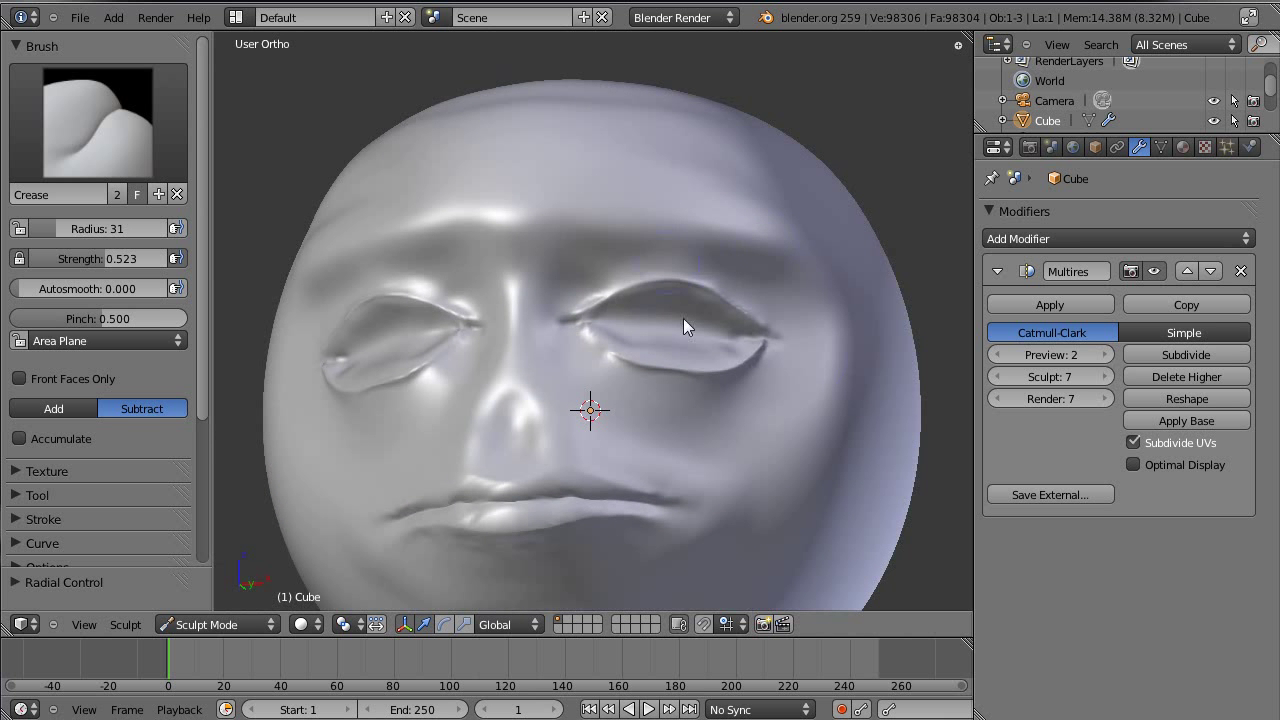
Choose the Clay brush, set its radius to 70, and build up the bridge of the nose between the eyes
{"action": "left_click", "coordinate": [95, 128]}
{"action": "left_click", "coordinate": [252, 240]}
{"action": "scroll", "coordinate": [453, 300], "scroll_direction": "up", "scroll_amount": 2}
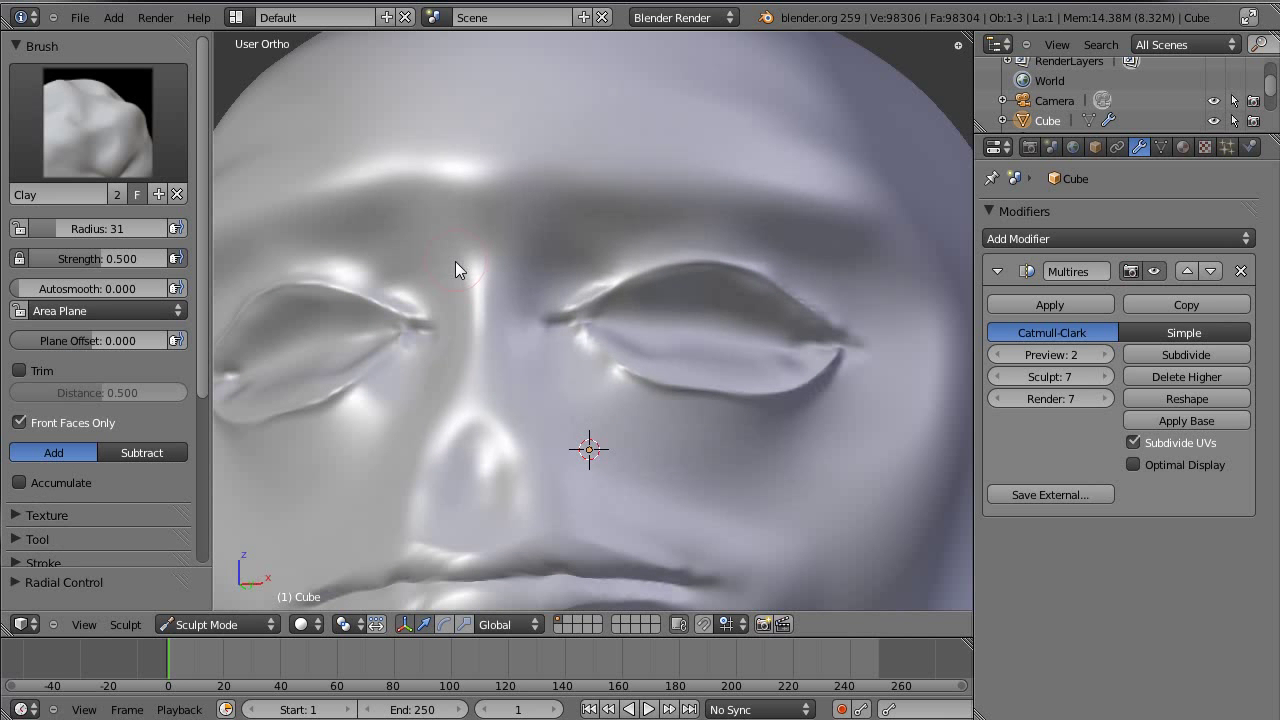
{"action": "key", "text": "f"}
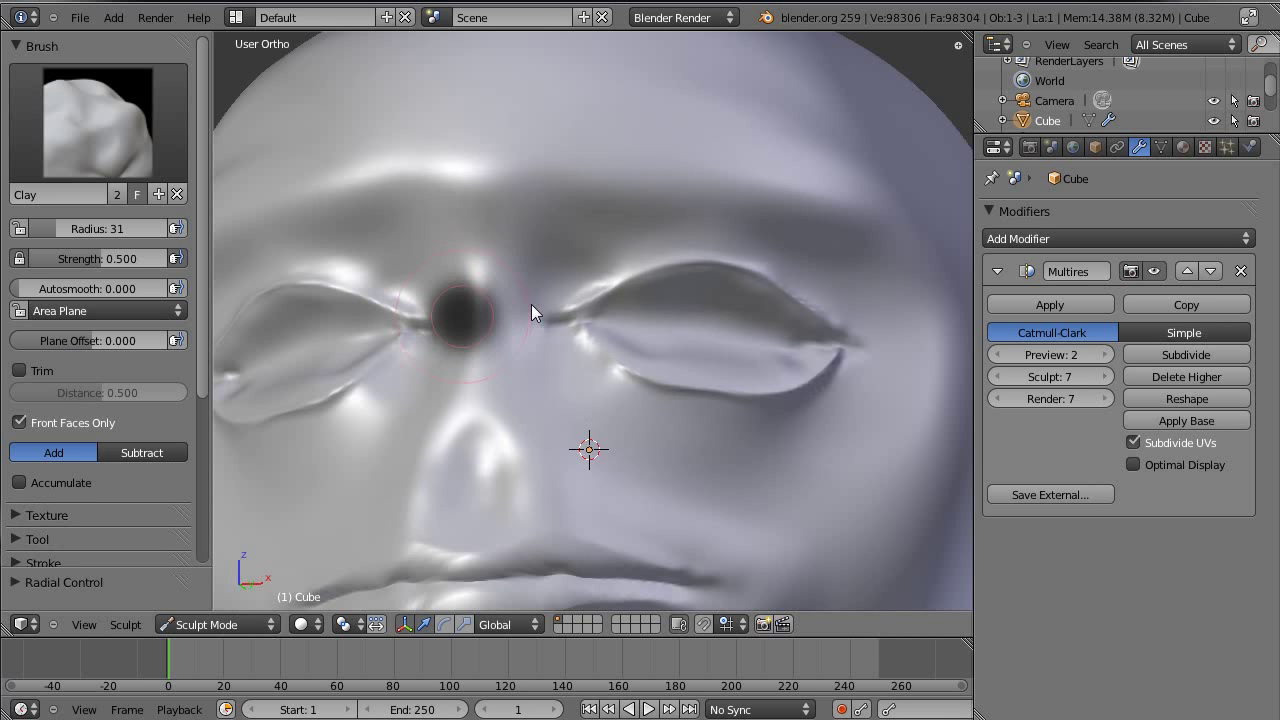
{"action": "left_click", "coordinate": [531, 304]}
{"action": "mouse_move", "coordinate": [524, 239]}
{"action": "left_mouse_down"}
{"action": "mouse_move", "coordinate": [514, 337]}
{"action": "mouse_move", "coordinate": [523, 223]}
{"action": "mouse_move", "coordinate": [503, 331]}
{"action": "mouse_move", "coordinate": [483, 316]}
{"action": "left_mouse_up"}
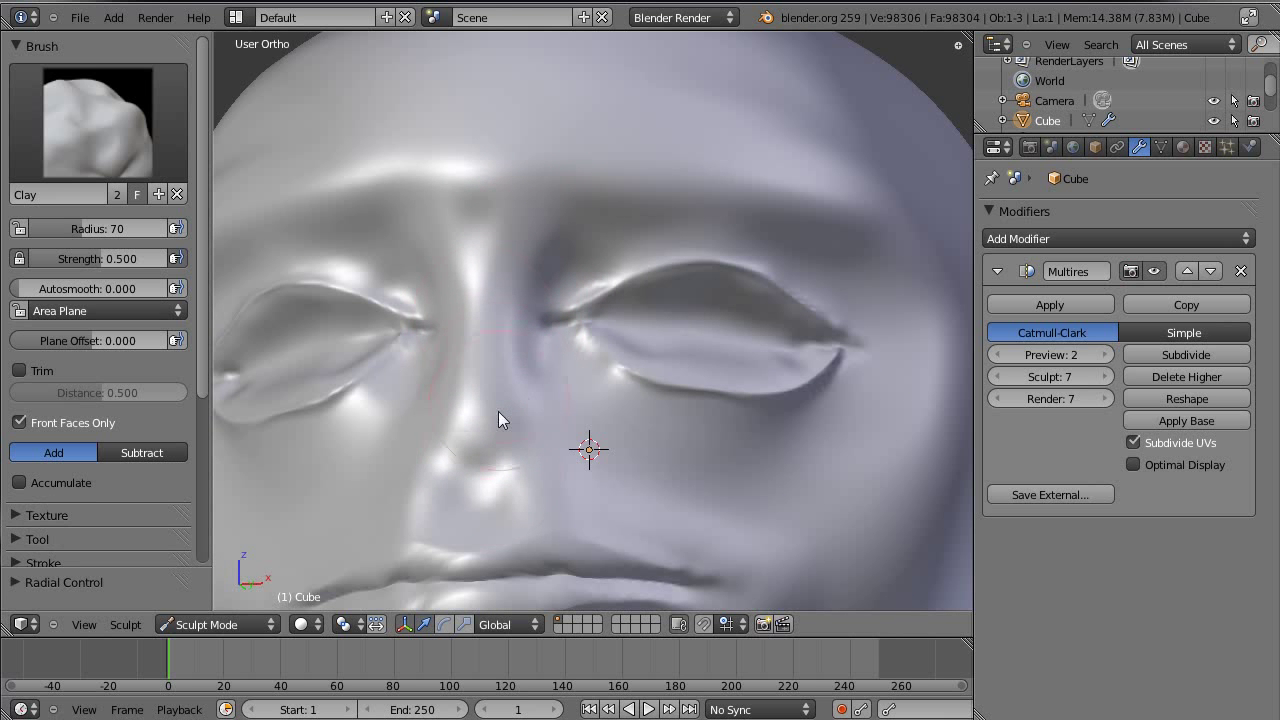
Add clay at the top of the nose bridge, up into the area between the brows
{"action": "scroll", "coordinate": [505, 422], "scroll_direction": "up", "scroll_amount": 1}
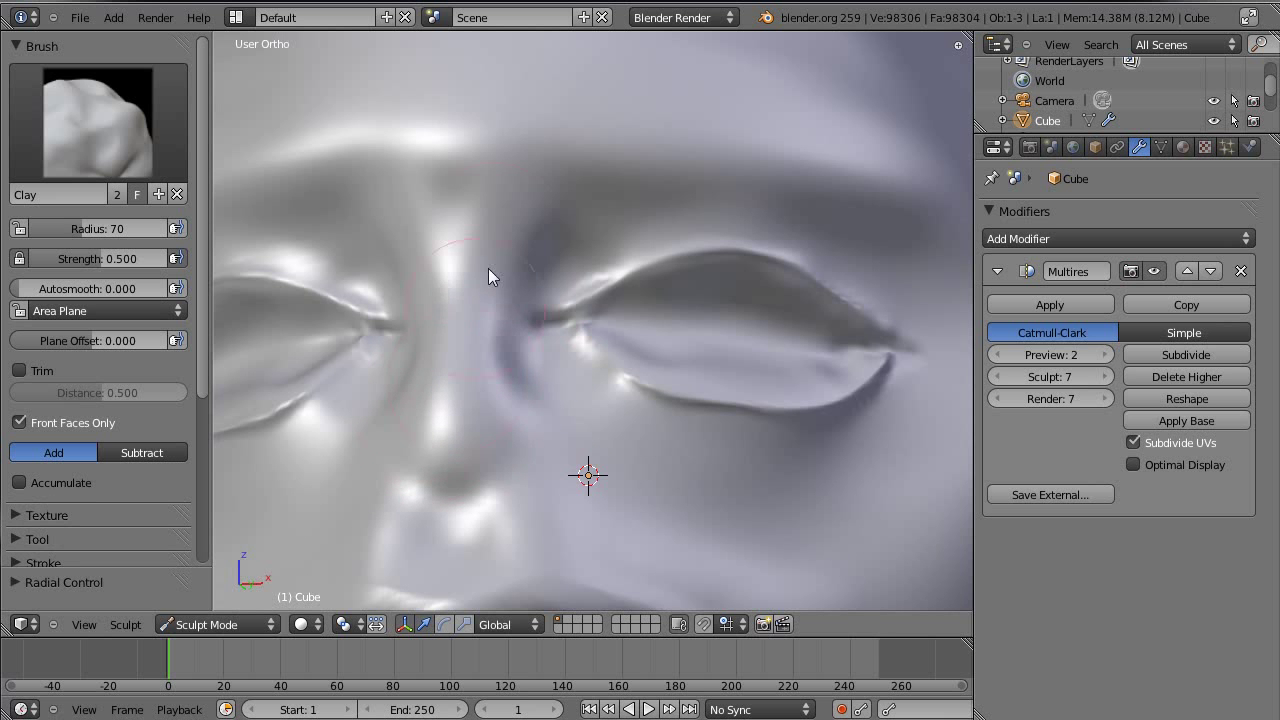
{"action": "left_click_drag", "start_coordinate": [488, 268], "coordinate": [434, 197]}
{"action": "scroll", "coordinate": [453, 195], "scroll_direction": "down", "scroll_amount": 3}
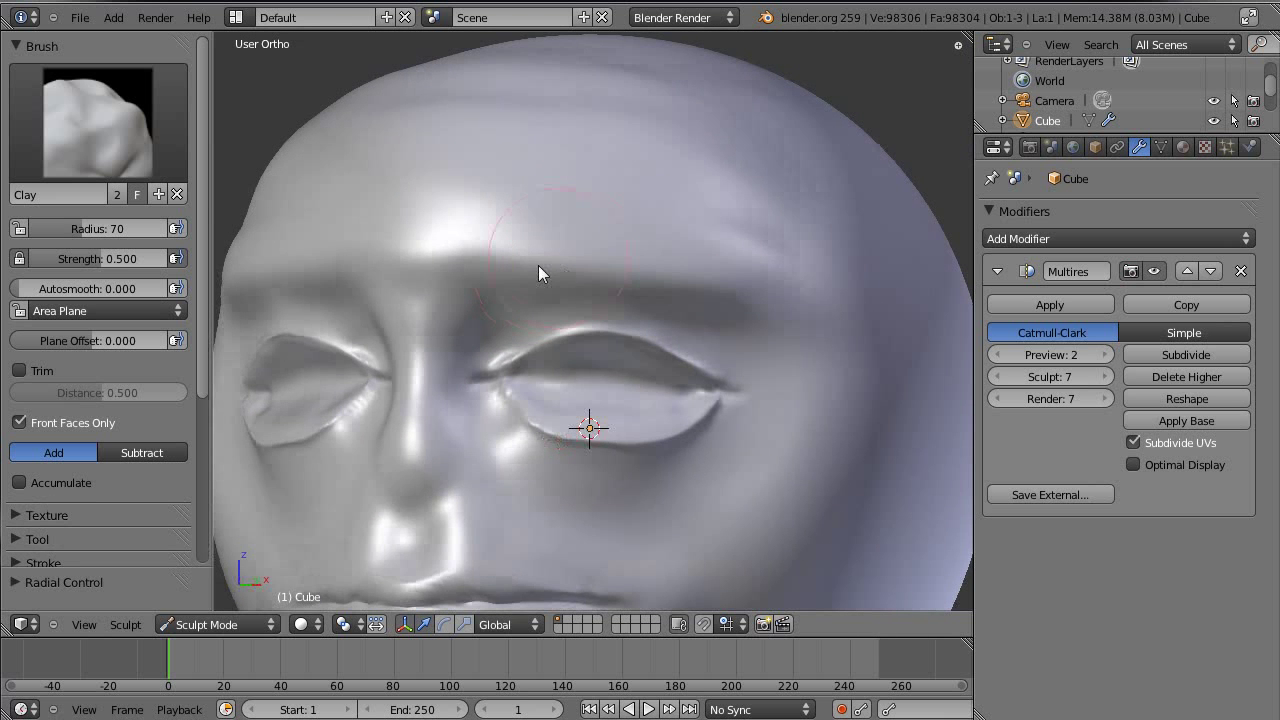
Build up the nose ridge with long clay strokes from the brow towards the tip, working from a side angle
{"action": "mouse_move", "coordinate": [538, 265]}
{"action": "middle_mouse_down"}
{"action": "mouse_move", "coordinate": [767, 170]}
{"action": "mouse_move", "coordinate": [734, 179]}
{"action": "middle_mouse_up"}
{"action": "left_click_drag", "start_coordinate": [622, 153], "coordinate": [600, 349]}
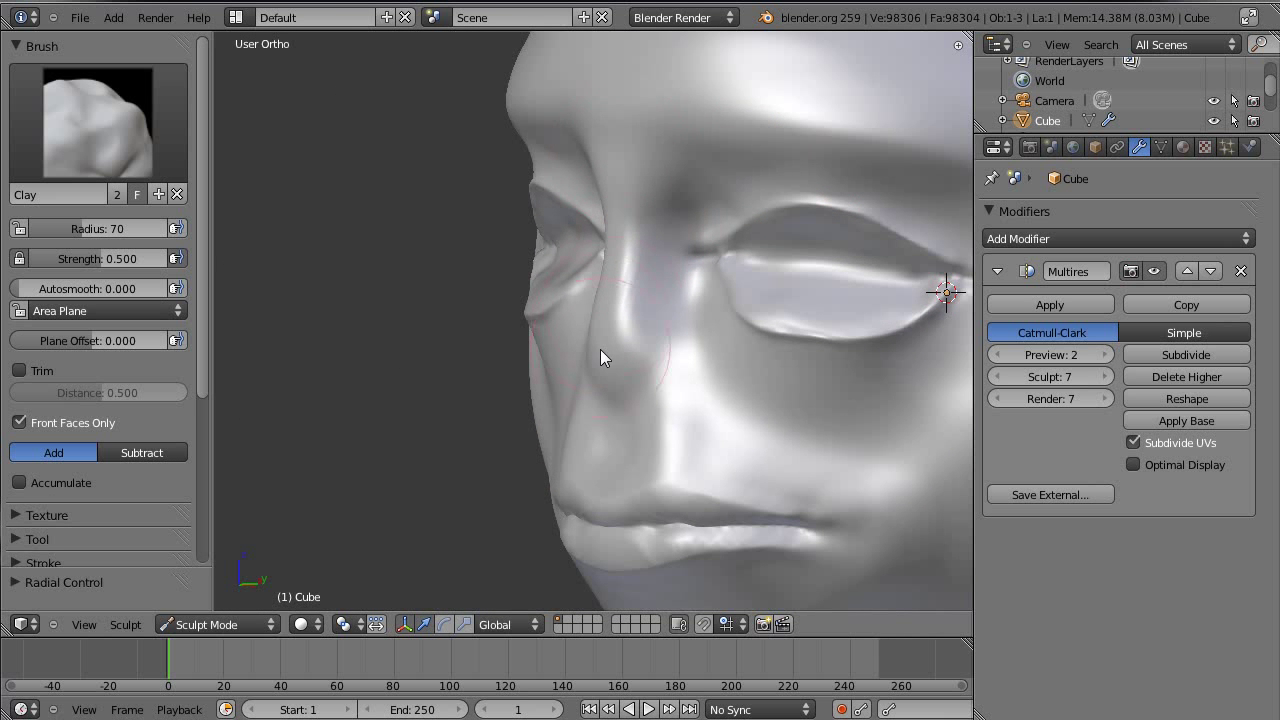
{"action": "mouse_move", "coordinate": [616, 178]}
{"action": "left_mouse_down"}
{"action": "mouse_move", "coordinate": [599, 348]}
{"action": "mouse_move", "coordinate": [576, 418]}
{"action": "left_mouse_up"}
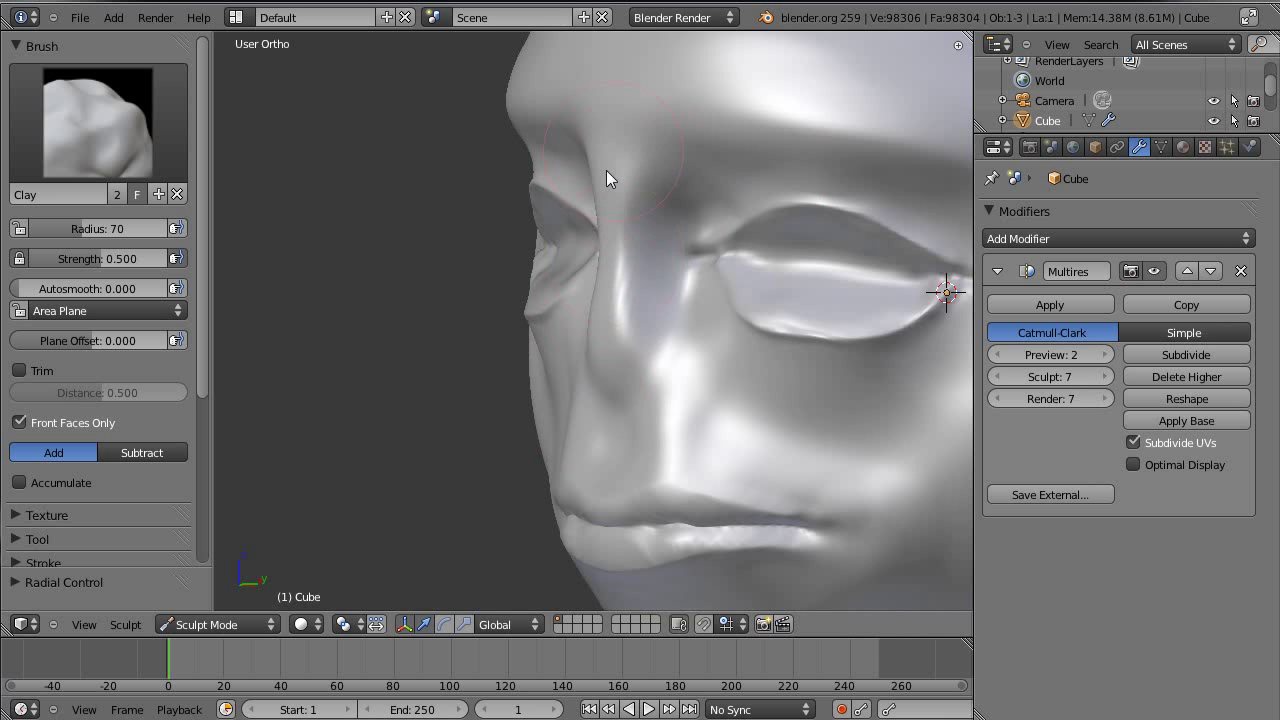
Thicken the nose from the front with clay, from the brow along the bridge to the tip
{"action": "mouse_move", "coordinate": [614, 366]}
{"action": "middle_mouse_down"}
{"action": "mouse_move", "coordinate": [640, 246]}
{"action": "mouse_move", "coordinate": [661, 273]}
{"action": "mouse_move", "coordinate": [737, 266]}
{"action": "mouse_move", "coordinate": [651, 292]}
{"action": "mouse_move", "coordinate": [566, 266]}
{"action": "middle_mouse_up"}
{"action": "mouse_move", "coordinate": [647, 189]}
{"action": "left_mouse_down"}
{"action": "mouse_move", "coordinate": [526, 203]}
{"action": "mouse_move", "coordinate": [616, 230]}
{"action": "left_mouse_up"}
{"action": "mouse_move", "coordinate": [510, 296]}
{"action": "left_mouse_down"}
{"action": "mouse_move", "coordinate": [477, 397]}
{"action": "mouse_move", "coordinate": [503, 314]}
{"action": "mouse_move", "coordinate": [531, 313]}
{"action": "mouse_move", "coordinate": [520, 478]}
{"action": "left_mouse_up"}
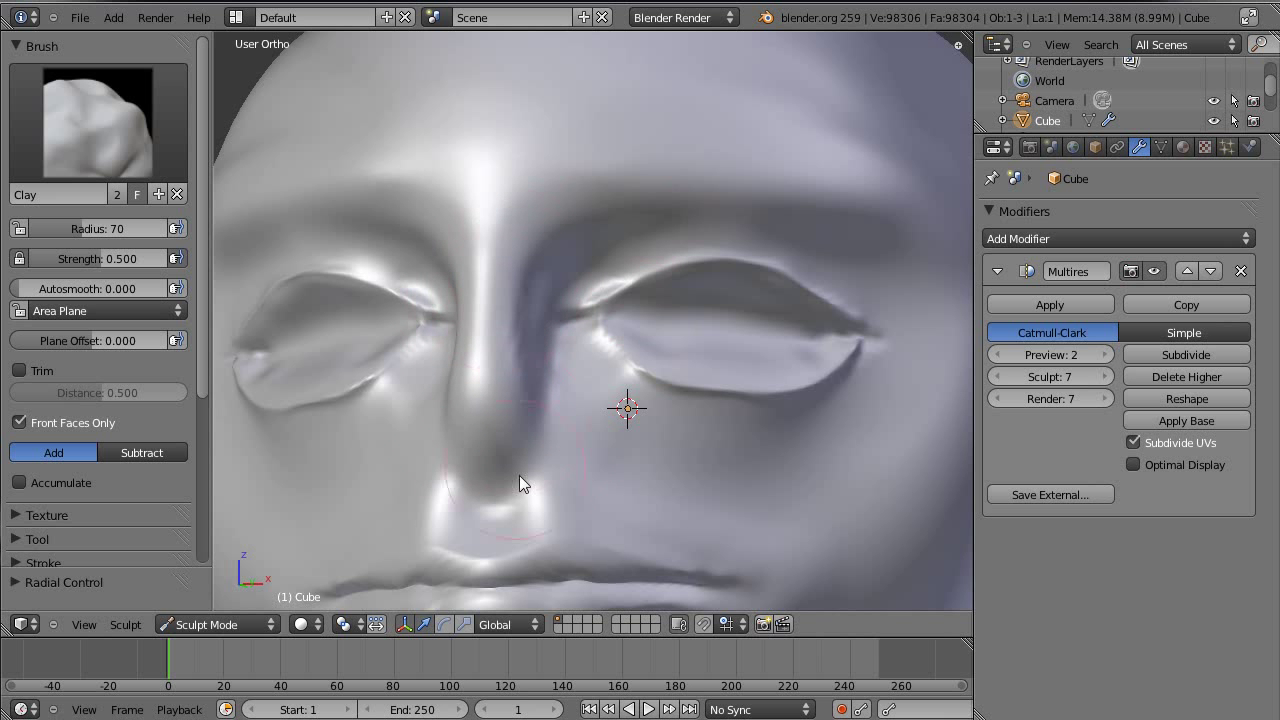
Switch to the Grab brush and pull the cheek beside the nose inward, towards the area above the upper lip
{"action": "scroll", "coordinate": [480, 362], "scroll_direction": "down", "scroll_amount": 5}
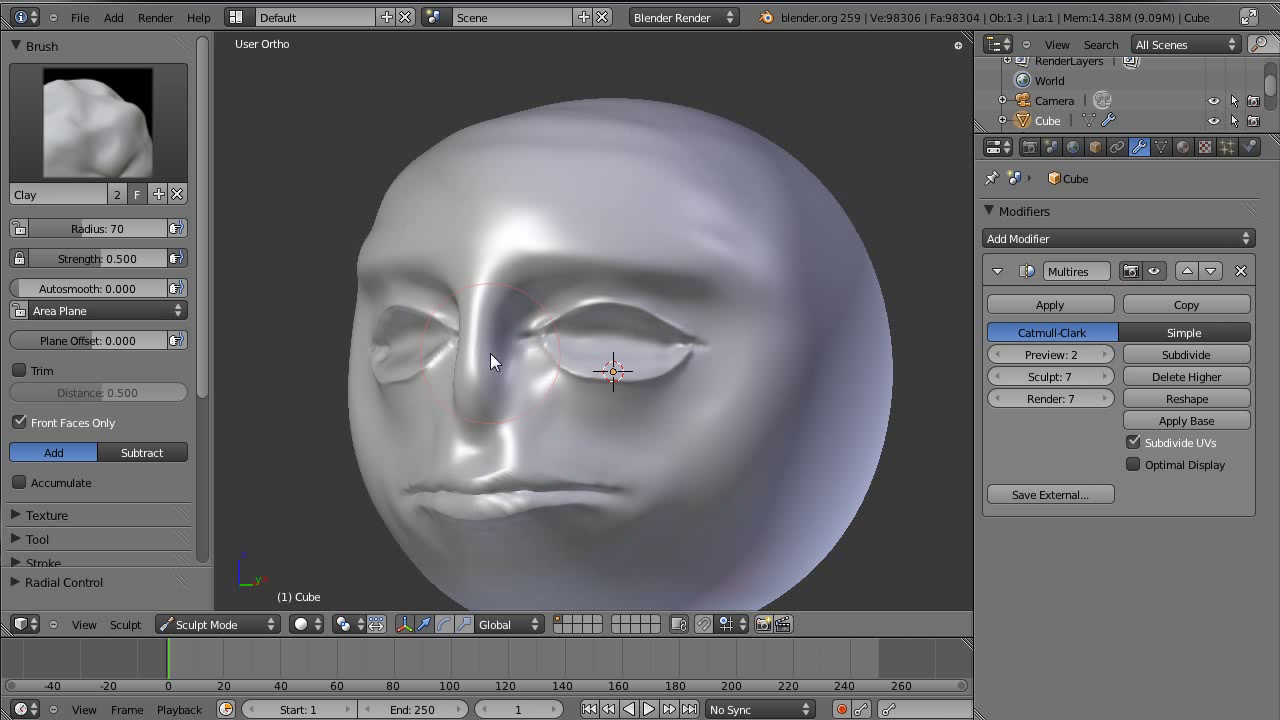
{"action": "scroll", "coordinate": [456, 319], "scroll_direction": "up", "scroll_amount": 5}
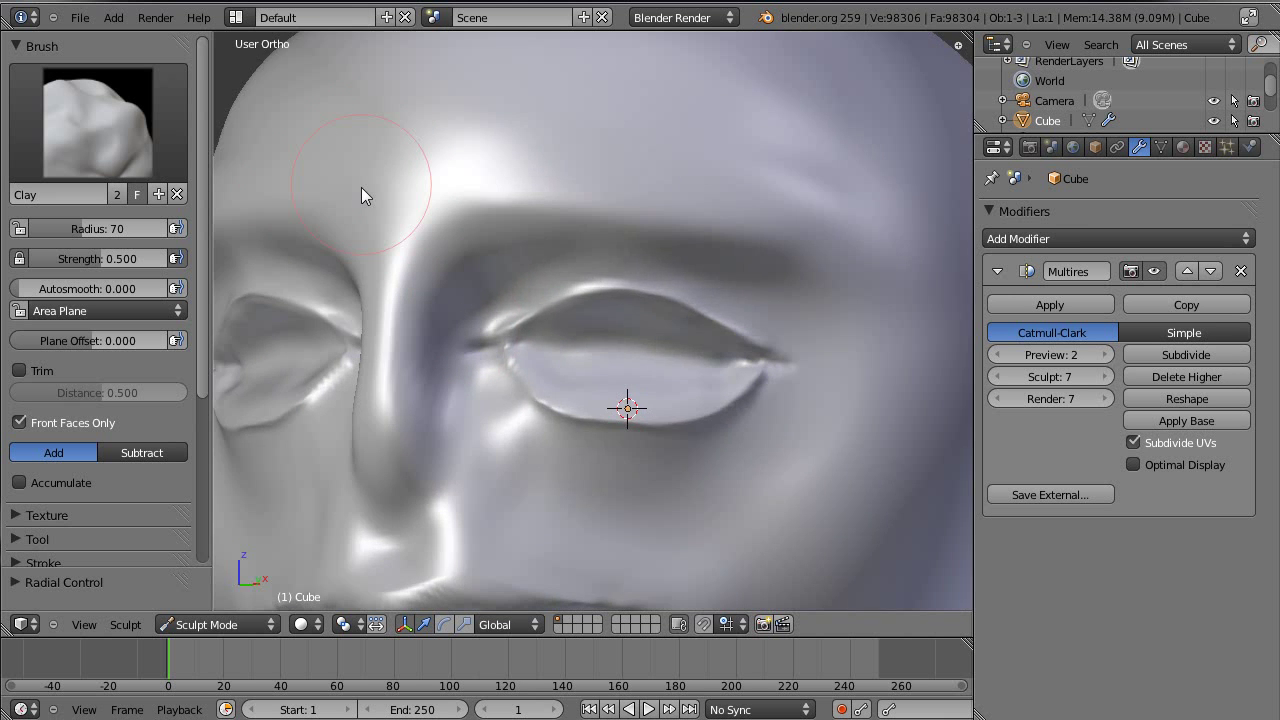
{"action": "scroll", "coordinate": [390, 395], "scroll_direction": "down", "scroll_amount": 3}
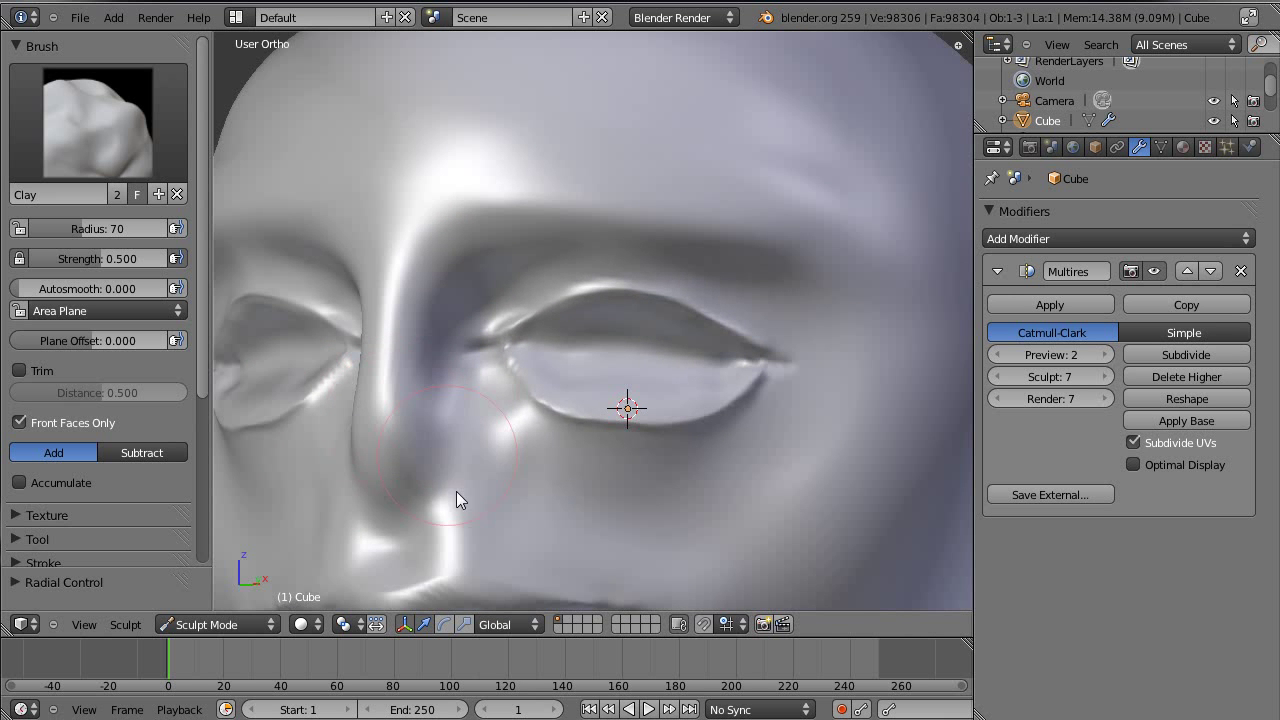
{"action": "scroll", "coordinate": [403, 439], "scroll_direction": "down", "scroll_amount": 4}
{"action": "mouse_move", "coordinate": [628, 421]}
{"action": "middle_mouse_down"}
{"action": "mouse_move", "coordinate": [820, 402]}
{"action": "mouse_move", "coordinate": [757, 384]}
{"action": "mouse_move", "coordinate": [586, 412]}
{"action": "mouse_move", "coordinate": [773, 338]}
{"action": "mouse_move", "coordinate": [800, 380]}
{"action": "mouse_move", "coordinate": [678, 380]}
{"action": "middle_mouse_up"}
{"action": "scroll", "coordinate": [757, 382], "scroll_direction": "up", "scroll_amount": 2}
{"action": "key", "text": "g"}
{"action": "scroll", "coordinate": [678, 371], "scroll_direction": "up", "scroll_amount": 2}
{"action": "left_click_drag", "start_coordinate": [700, 394], "coordinate": [643, 416]}
{"action": "scroll", "coordinate": [660, 422], "scroll_direction": "down", "scroll_amount": 2}
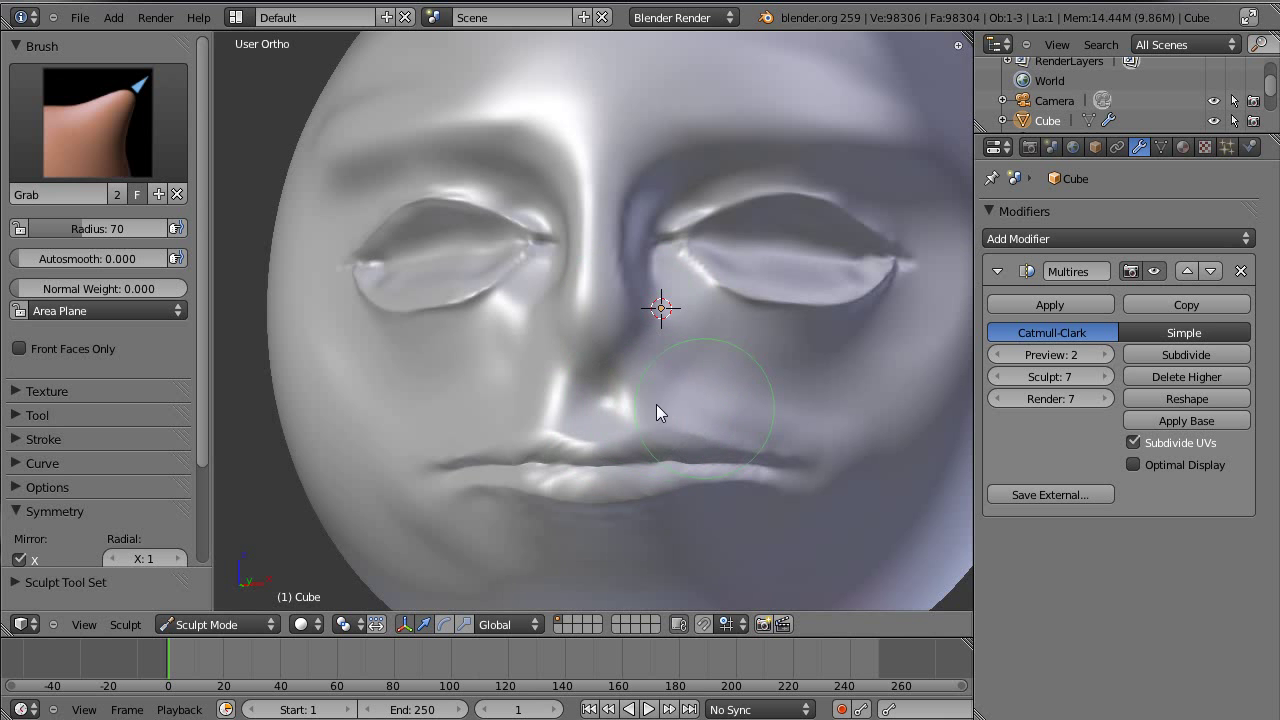
Grab the middle of the lower eyelid's edge and pull it slightly down
{"action": "scroll", "coordinate": [629, 324], "scroll_direction": "up", "scroll_amount": 1}
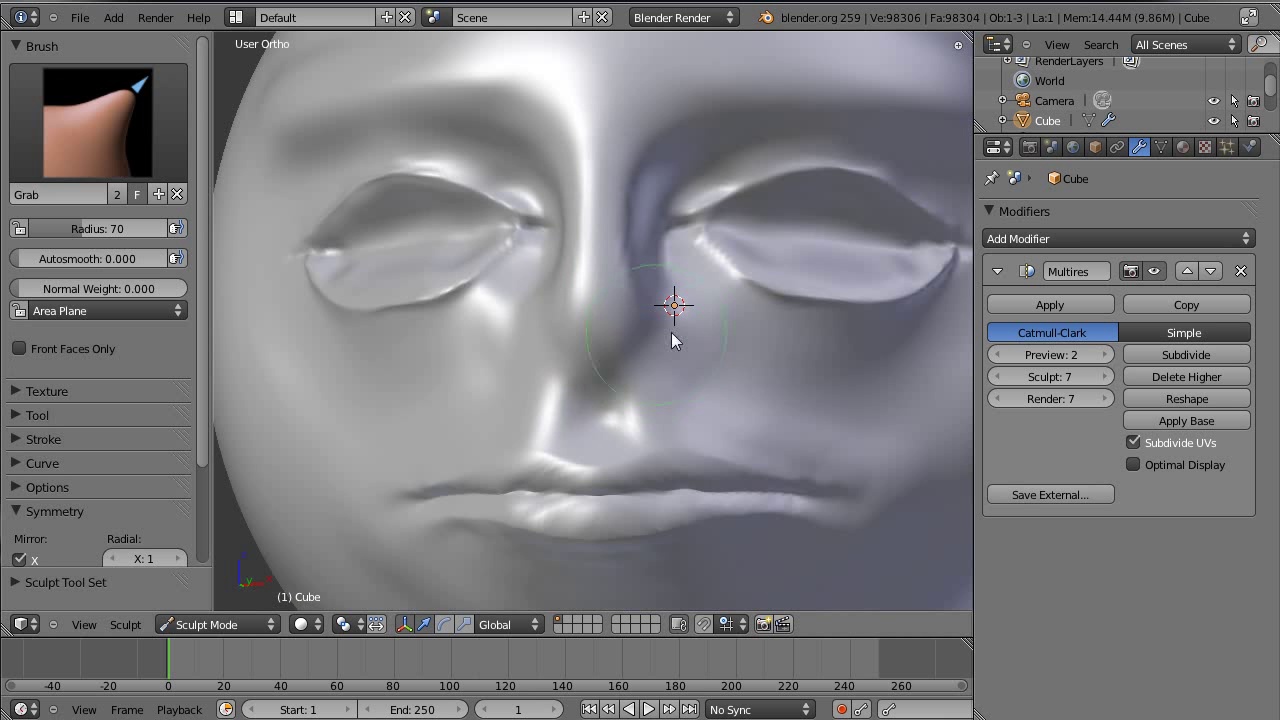
{"action": "scroll", "coordinate": [751, 281], "scroll_direction": "down", "scroll_amount": 1}
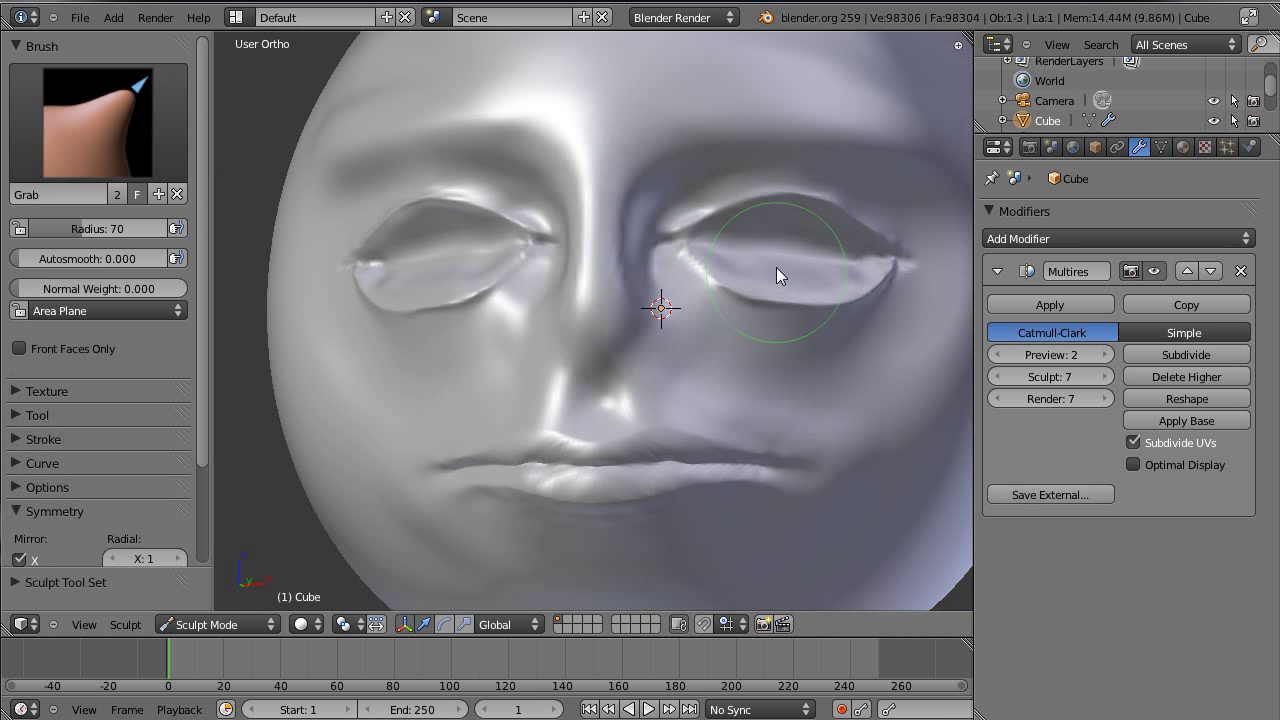
{"action": "scroll", "coordinate": [381, 358], "scroll_direction": "up", "scroll_amount": 2}
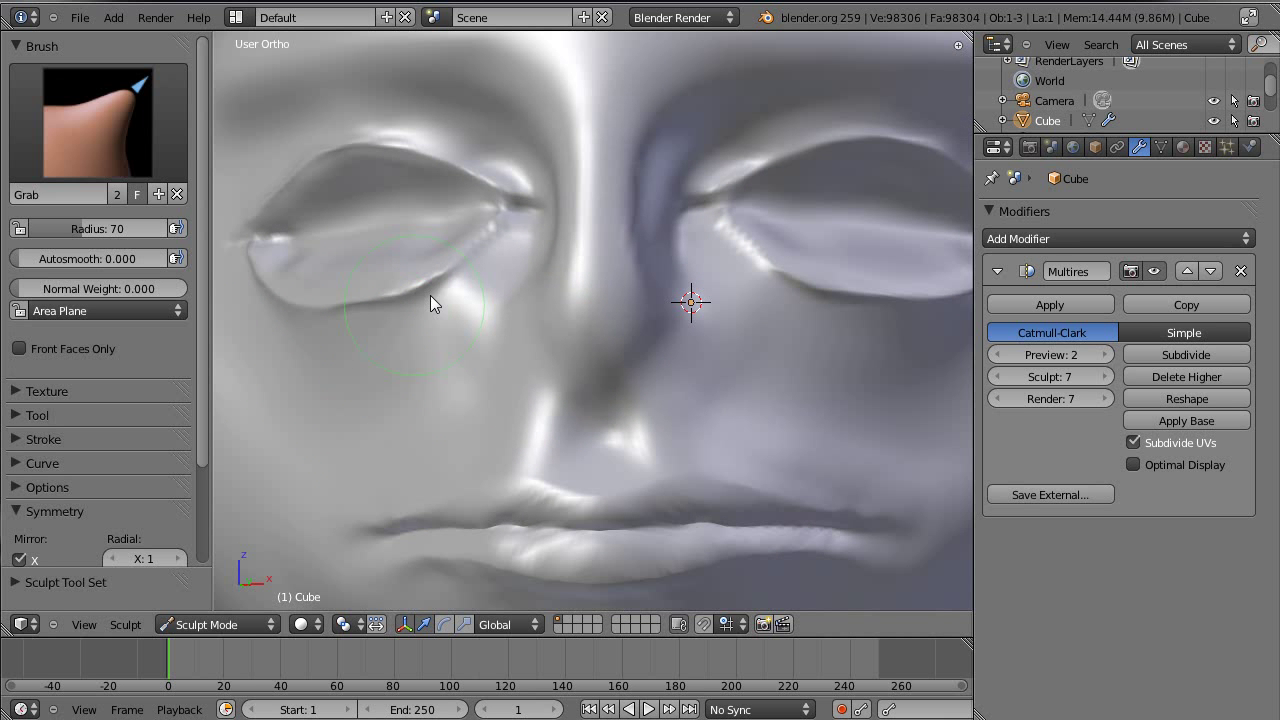
{"action": "scroll", "coordinate": [458, 253], "scroll_direction": "up", "scroll_amount": 5}
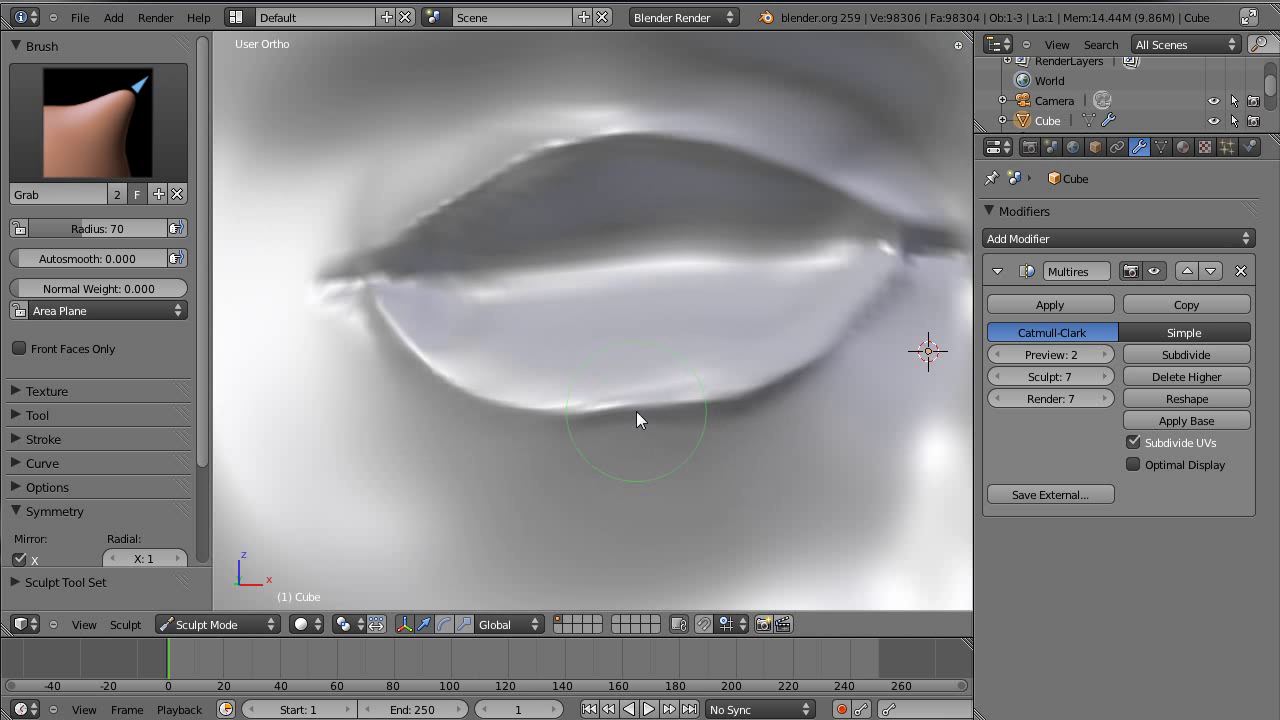
{"action": "left_click_drag", "start_coordinate": [636, 411], "coordinate": [642, 431]}
{"action": "scroll", "coordinate": [815, 435], "scroll_direction": "up", "scroll_amount": 1}
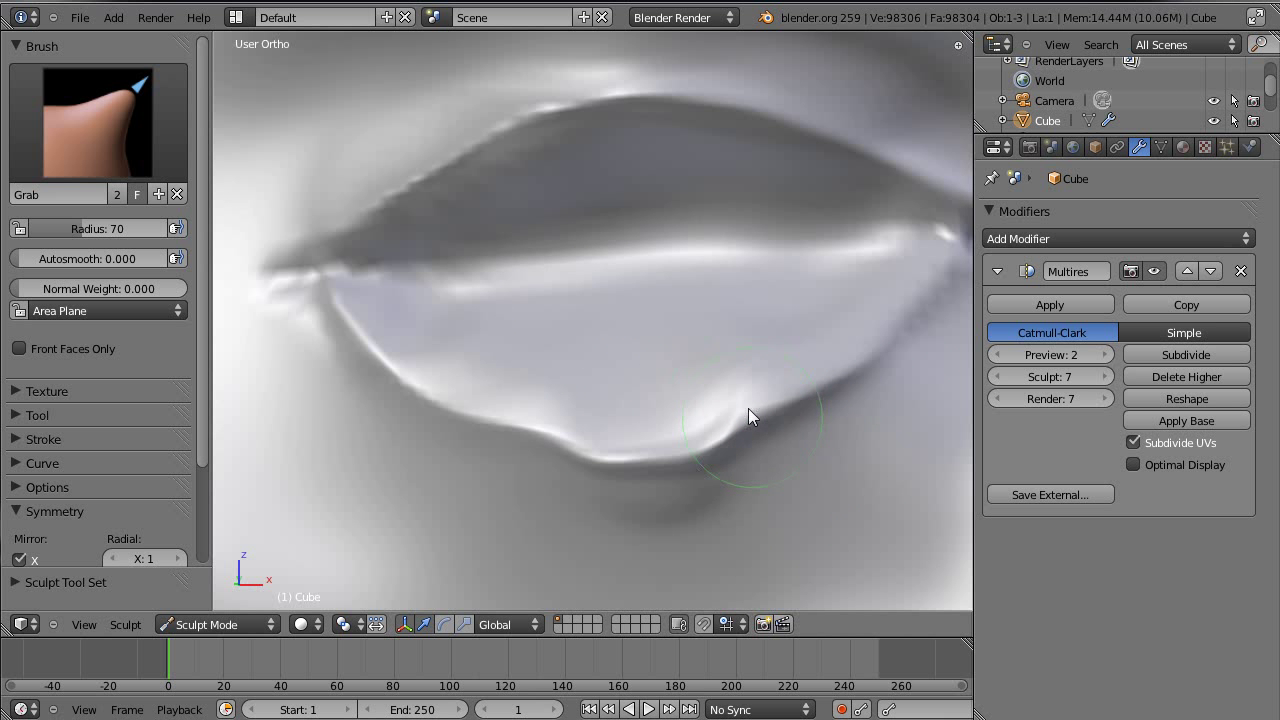
{"action": "scroll", "coordinate": [760, 435], "scroll_direction": "up", "scroll_amount": 1}
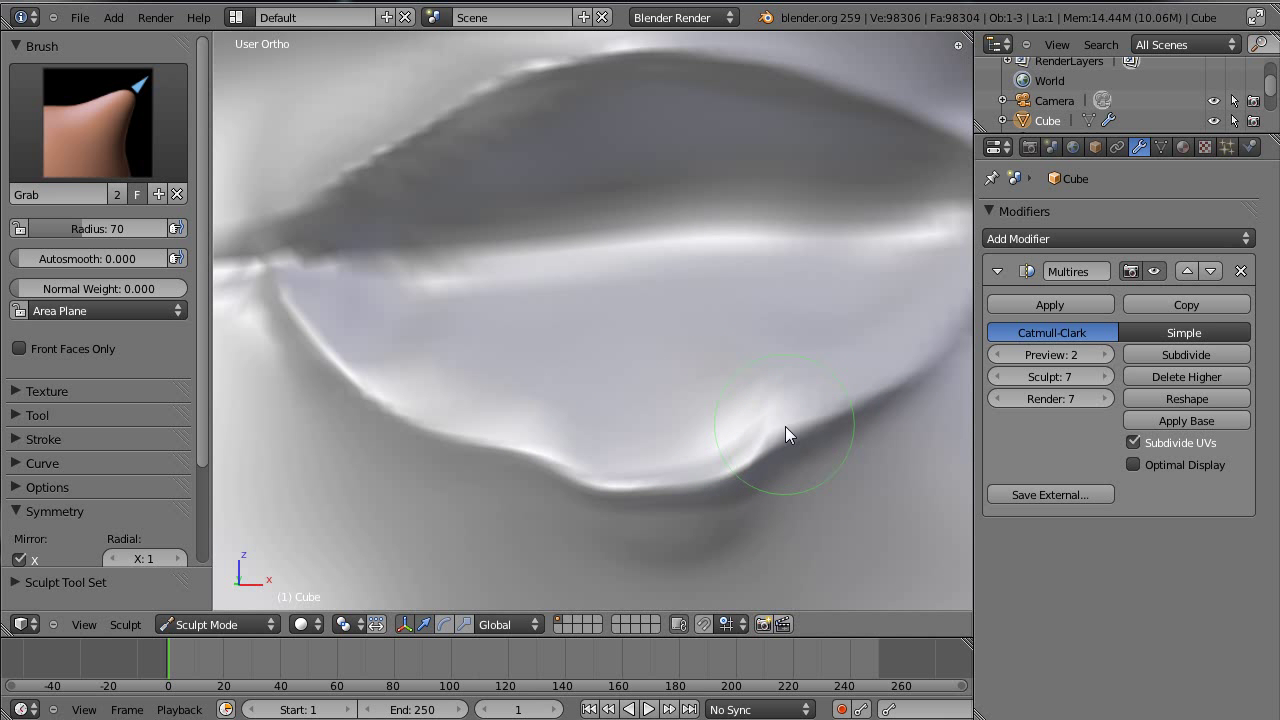
Try to even out the lower eyelid by grabbing its edge down on both sides of the middle dip, and undo both pulls
{"action": "left_click_drag", "start_coordinate": [785, 426], "coordinate": [796, 441]}
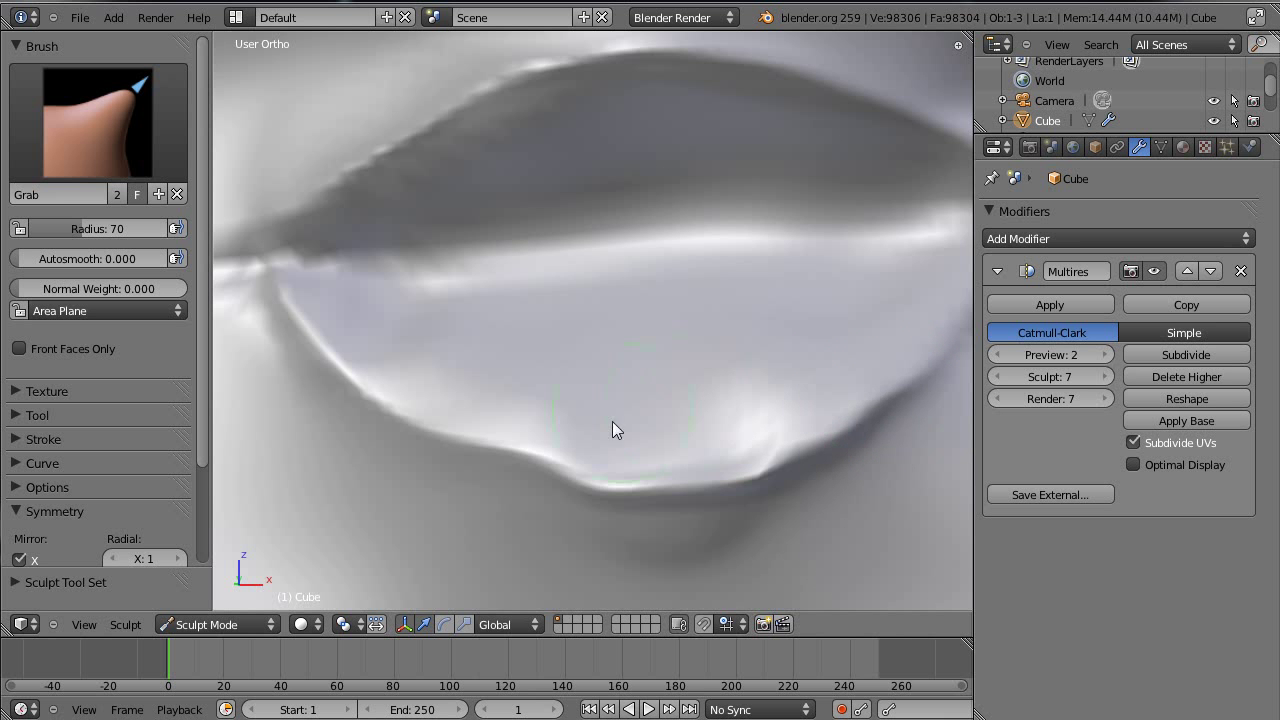
{"action": "left_click_drag", "start_coordinate": [534, 457], "coordinate": [523, 474]}
{"action": "scroll", "coordinate": [422, 424], "scroll_direction": "down", "scroll_amount": 5}
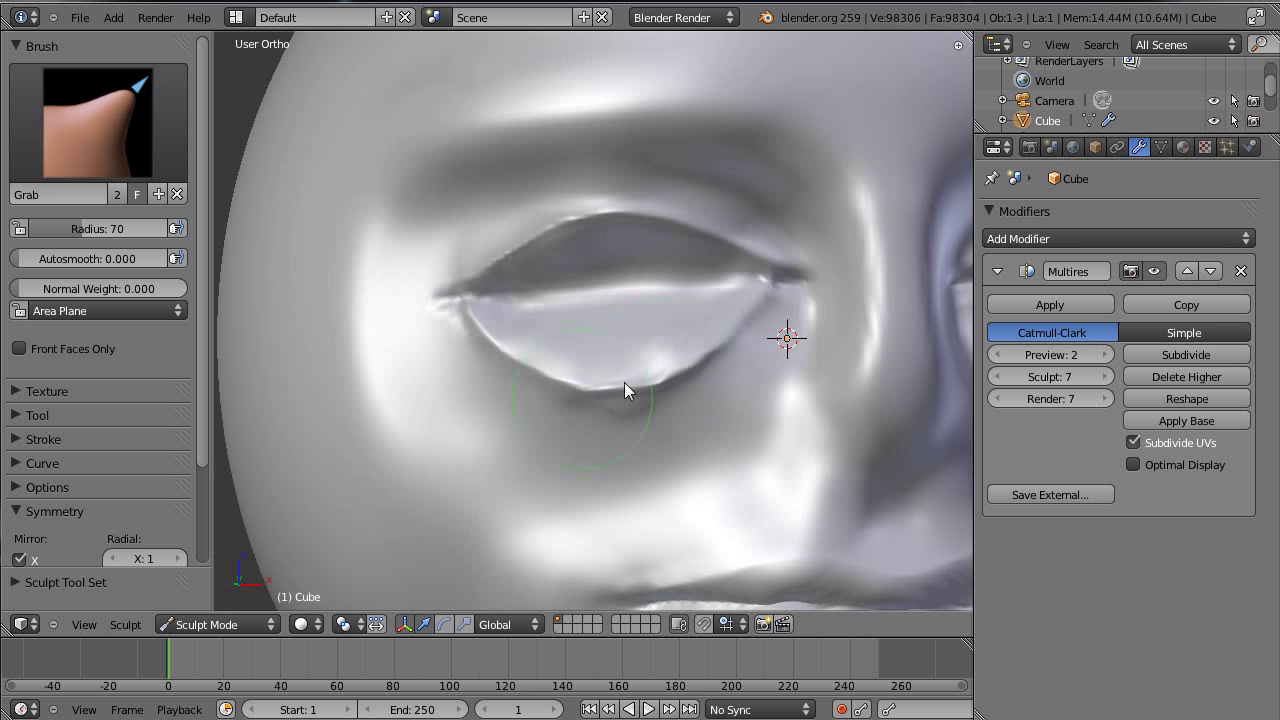
{"action": "key", "text": "ctrl+z"}
{"action": "key", "text": "ctrl+z"}
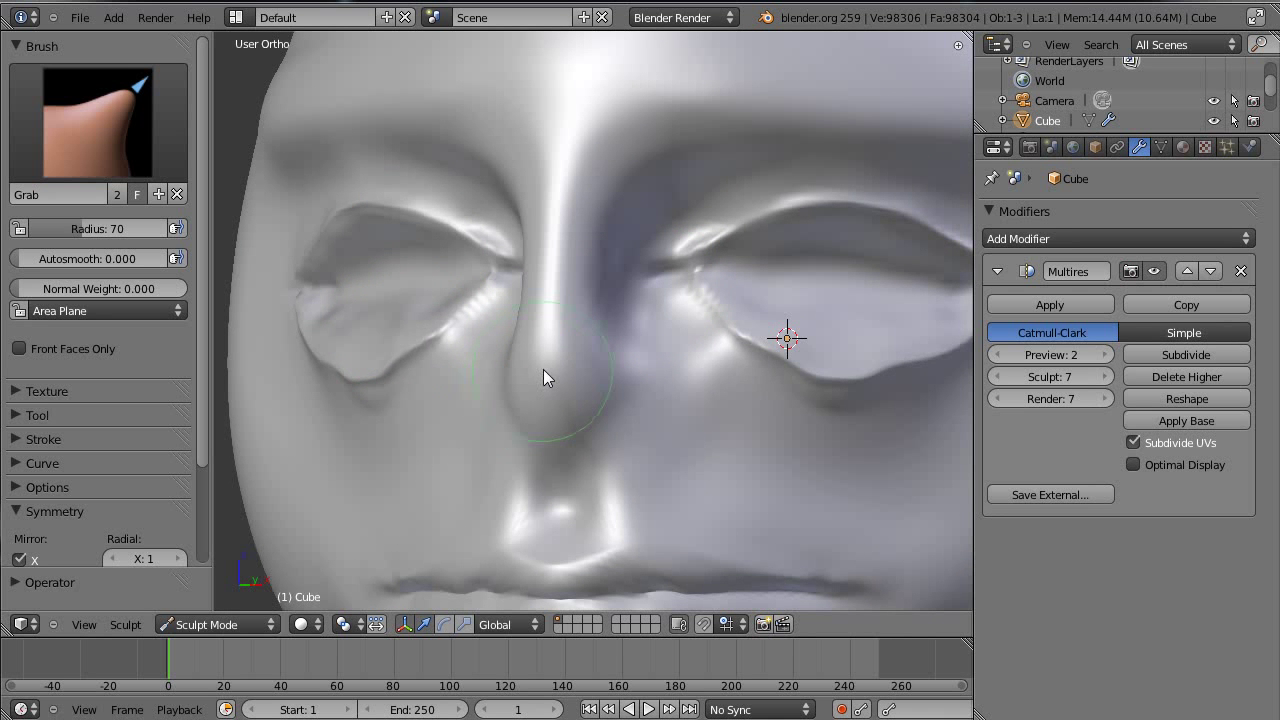
{"action": "middle_click_drag", "start_coordinate": [554, 336], "coordinate": [562, 286]}
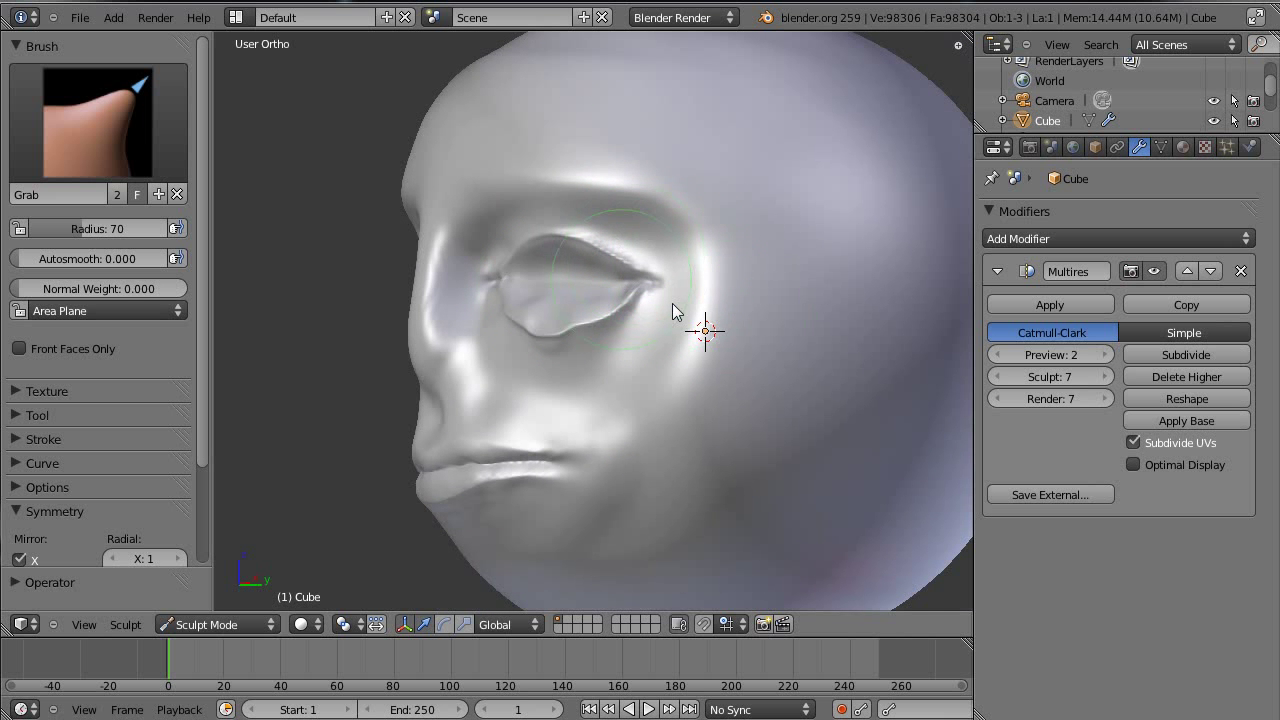
{"action": "middle_click_drag", "start_coordinate": [714, 457], "coordinate": [703, 489]}
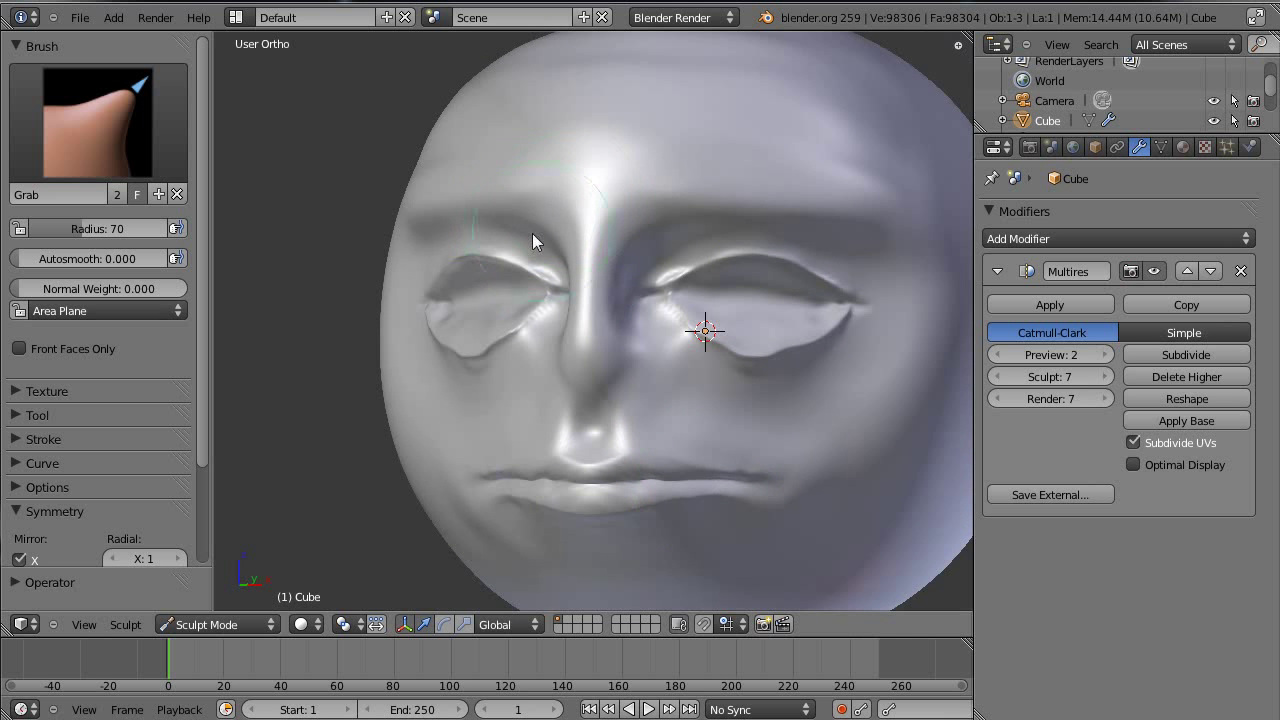
{"action": "mouse_move", "coordinate": [515, 246]}
{"action": "middle_mouse_down"}
{"action": "mouse_move", "coordinate": [566, 285]}
{"action": "mouse_move", "coordinate": [553, 282]}
{"action": "middle_mouse_up"}
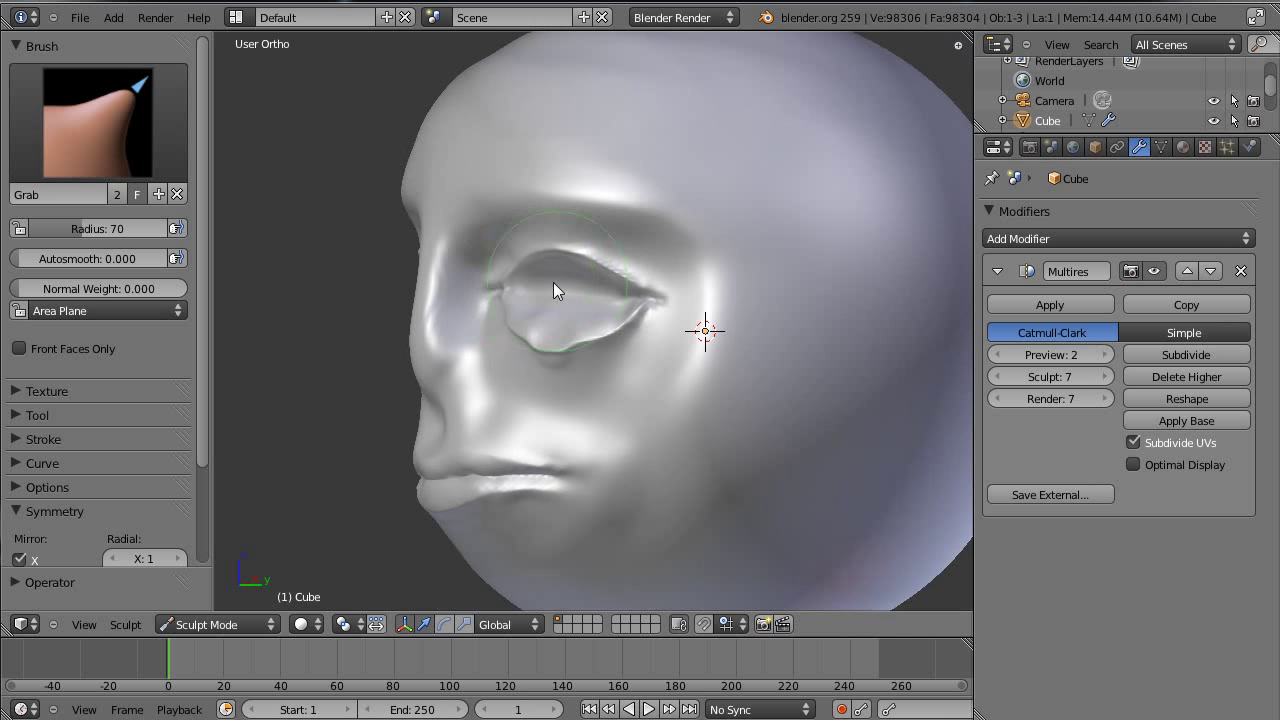
{"action": "middle_click_drag", "start_coordinate": [712, 293], "coordinate": [791, 273]}
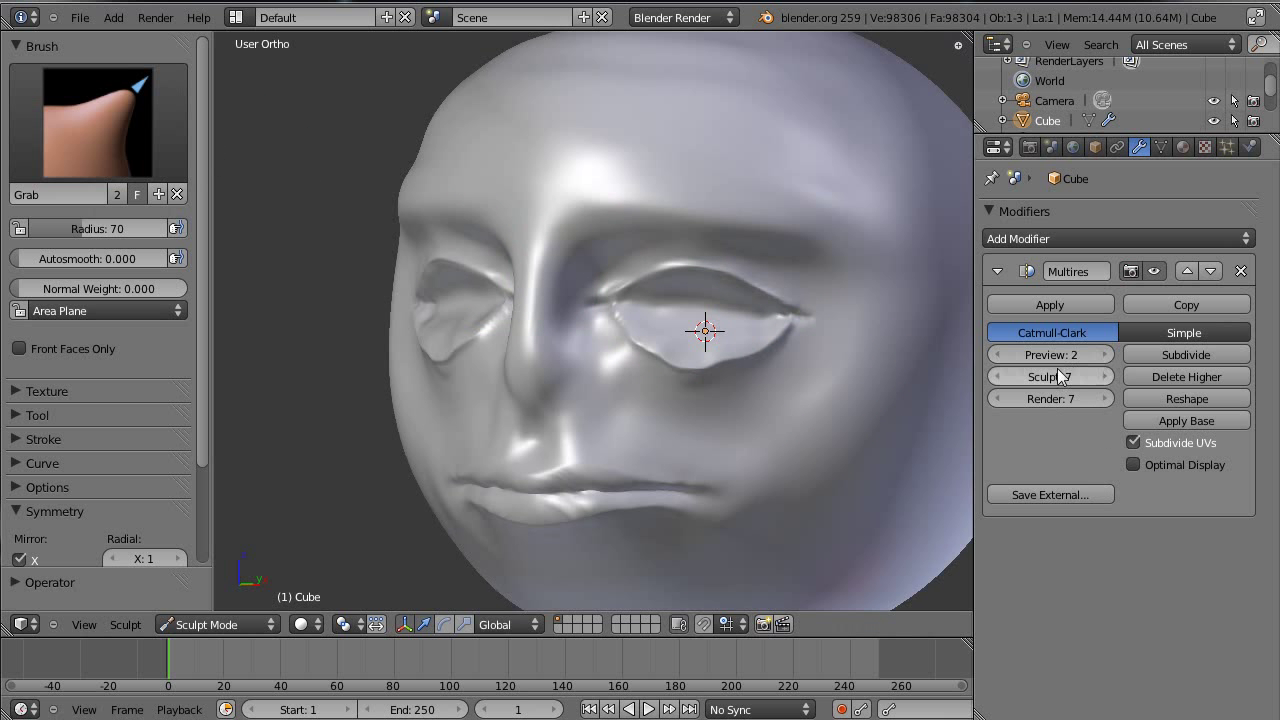
{"action": "left_click", "coordinate": [60, 117]}
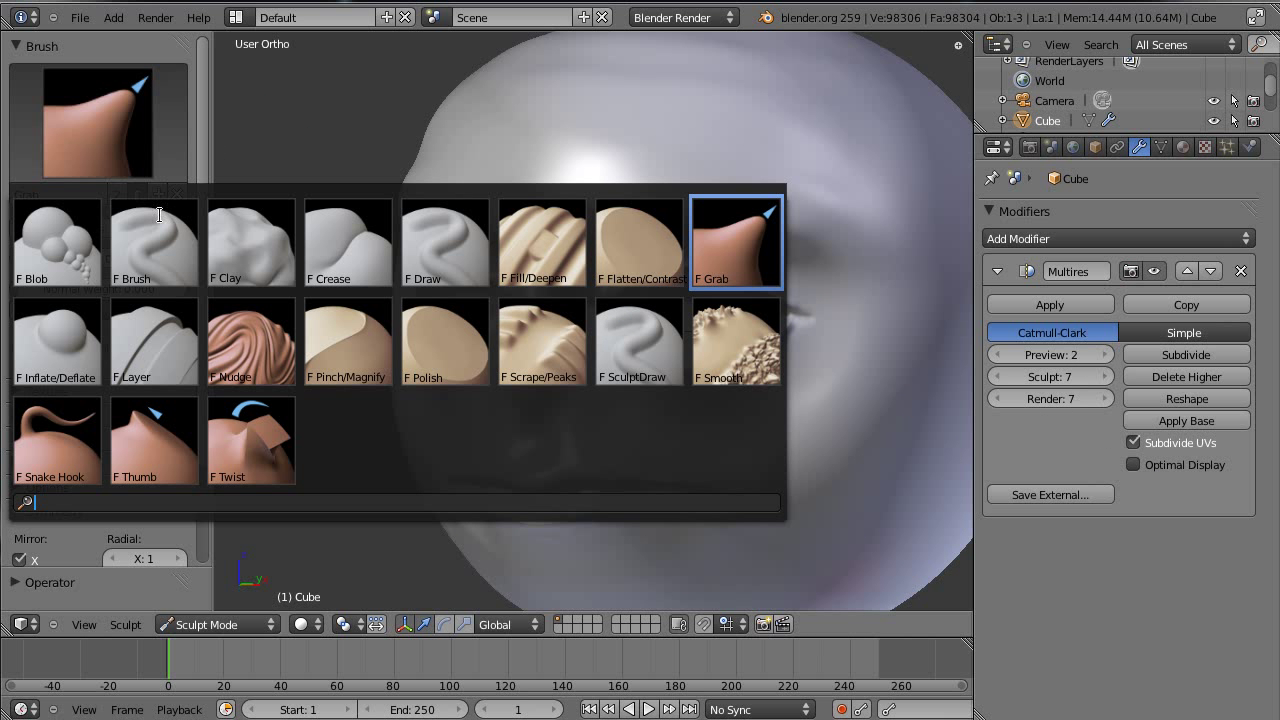
{"action": "left_click", "coordinate": [347, 355]}
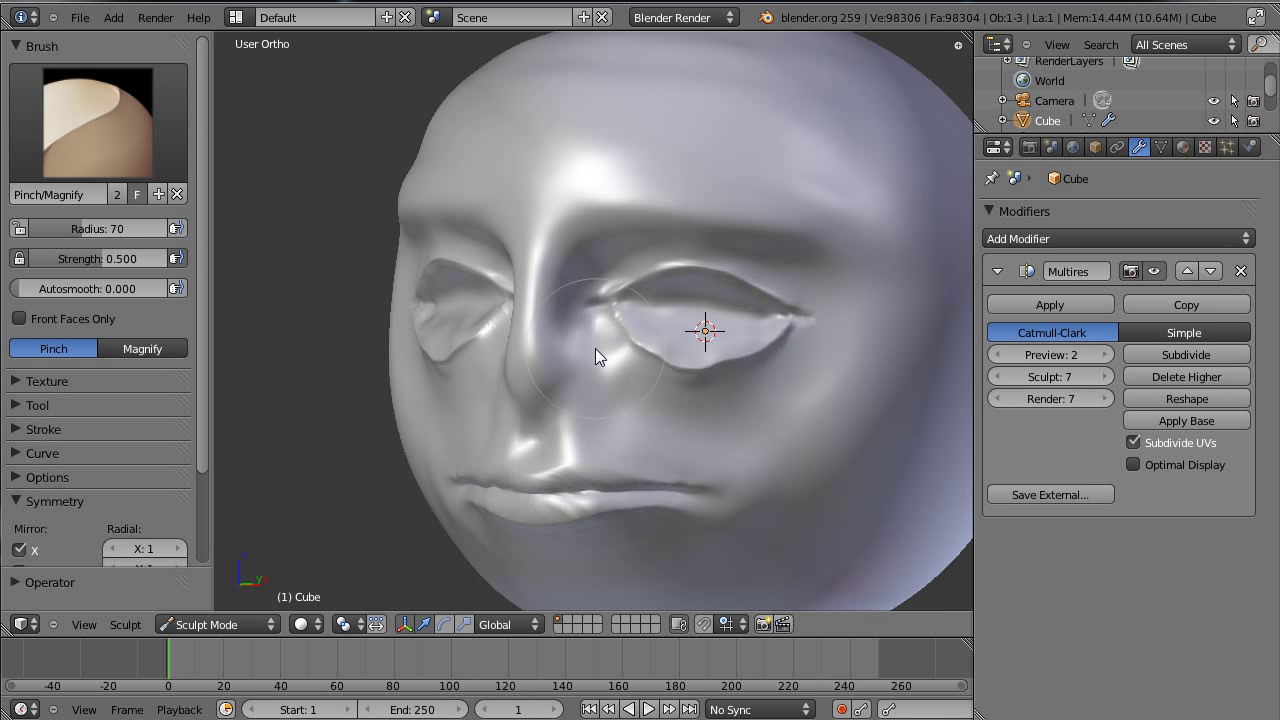
{"action": "middle_click_drag", "start_coordinate": [595, 348], "coordinate": [622, 338]}
{"action": "scroll", "coordinate": [609, 473], "scroll_direction": "up", "scroll_amount": 2}
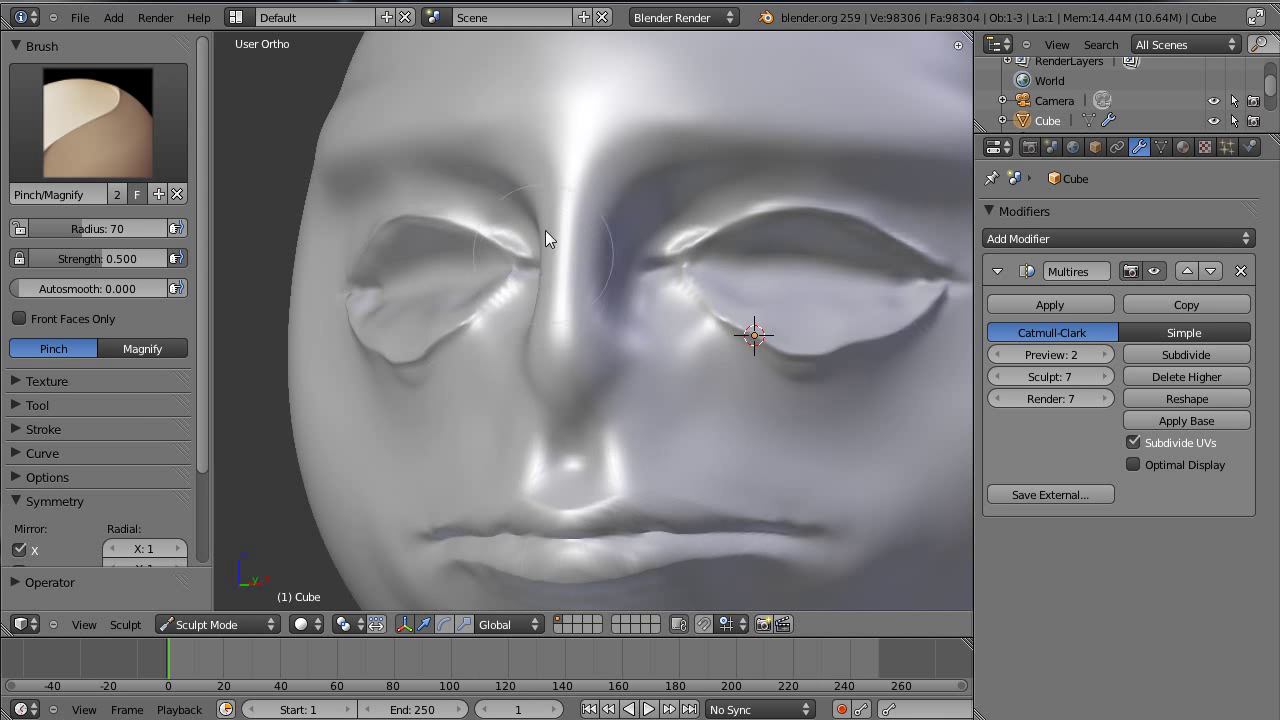
Choose the Crease brush and carve a groove around the side of the nose to define the nostril wing
{"action": "left_click", "coordinate": [100, 140]}
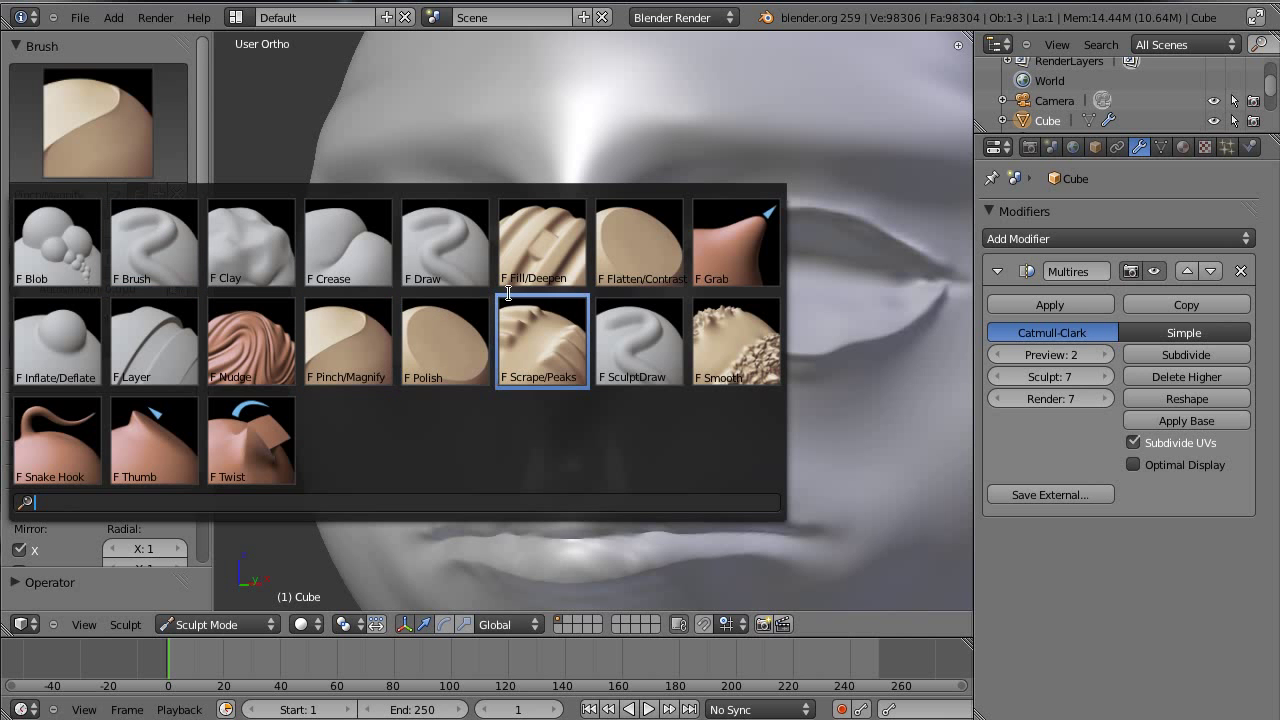
{"action": "left_click", "coordinate": [365, 240]}
{"action": "scroll", "coordinate": [413, 318], "scroll_direction": "up", "scroll_amount": 3}
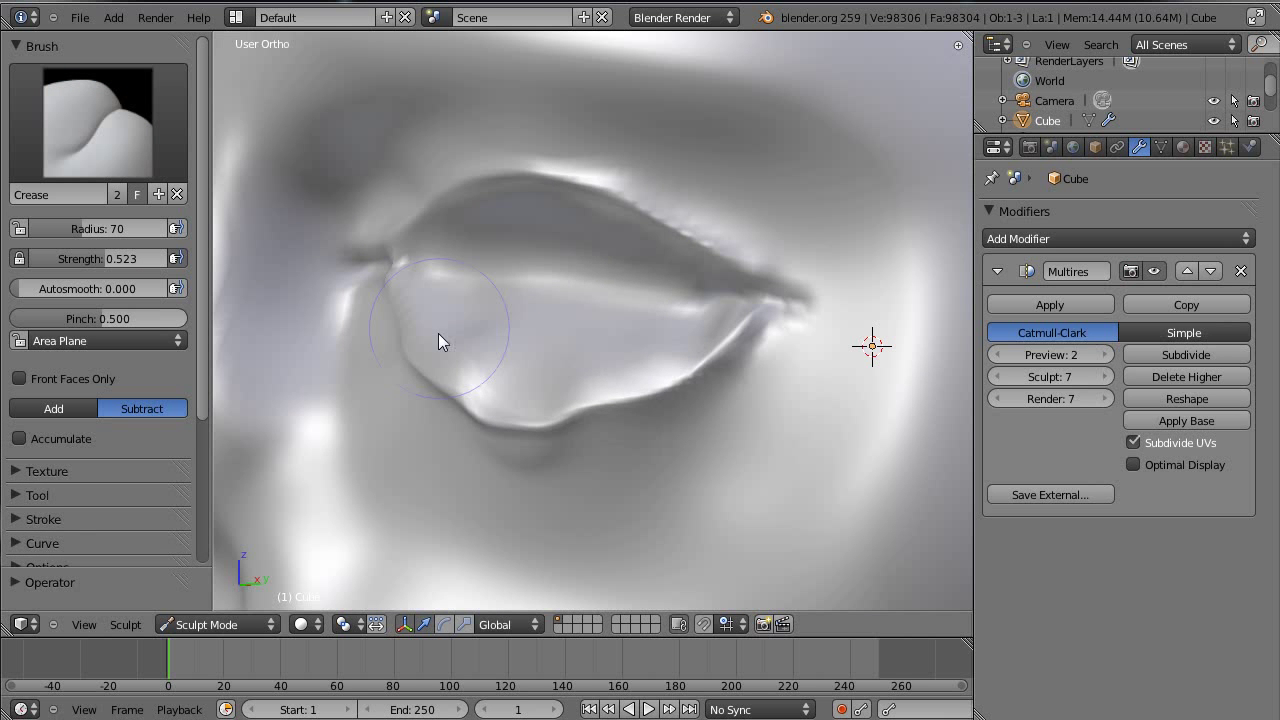
{"action": "mouse_move", "coordinate": [533, 253]}
{"action": "middle_mouse_down"}
{"action": "mouse_move", "coordinate": [956, 195]}
{"action": "mouse_move", "coordinate": [771, 280]}
{"action": "middle_mouse_up"}
{"action": "mouse_move", "coordinate": [771, 280]}
{"action": "left_mouse_down"}
{"action": "mouse_move", "coordinate": [823, 329]}
{"action": "mouse_move", "coordinate": [723, 434]}
{"action": "mouse_move", "coordinate": [839, 375]}
{"action": "mouse_move", "coordinate": [766, 298]}
{"action": "mouse_move", "coordinate": [689, 460]}
{"action": "left_mouse_up"}
{"action": "mouse_move", "coordinate": [689, 460]}
{"action": "middle_mouse_down"}
{"action": "mouse_move", "coordinate": [905, 347]}
{"action": "mouse_move", "coordinate": [613, 374]}
{"action": "mouse_move", "coordinate": [250, 450]}
{"action": "mouse_move", "coordinate": [610, 414]}
{"action": "mouse_move", "coordinate": [737, 428]}
{"action": "middle_mouse_up"}
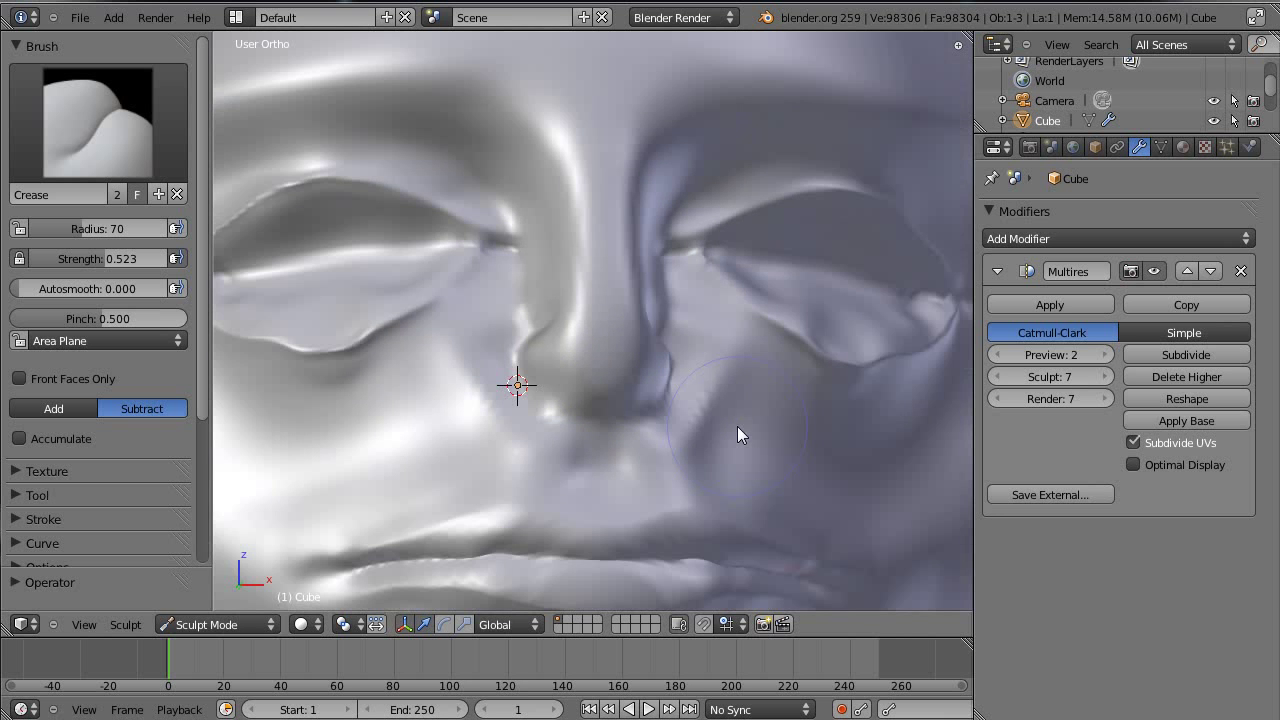
{"action": "middle_click_drag", "start_coordinate": [682, 376], "coordinate": [654, 357]}
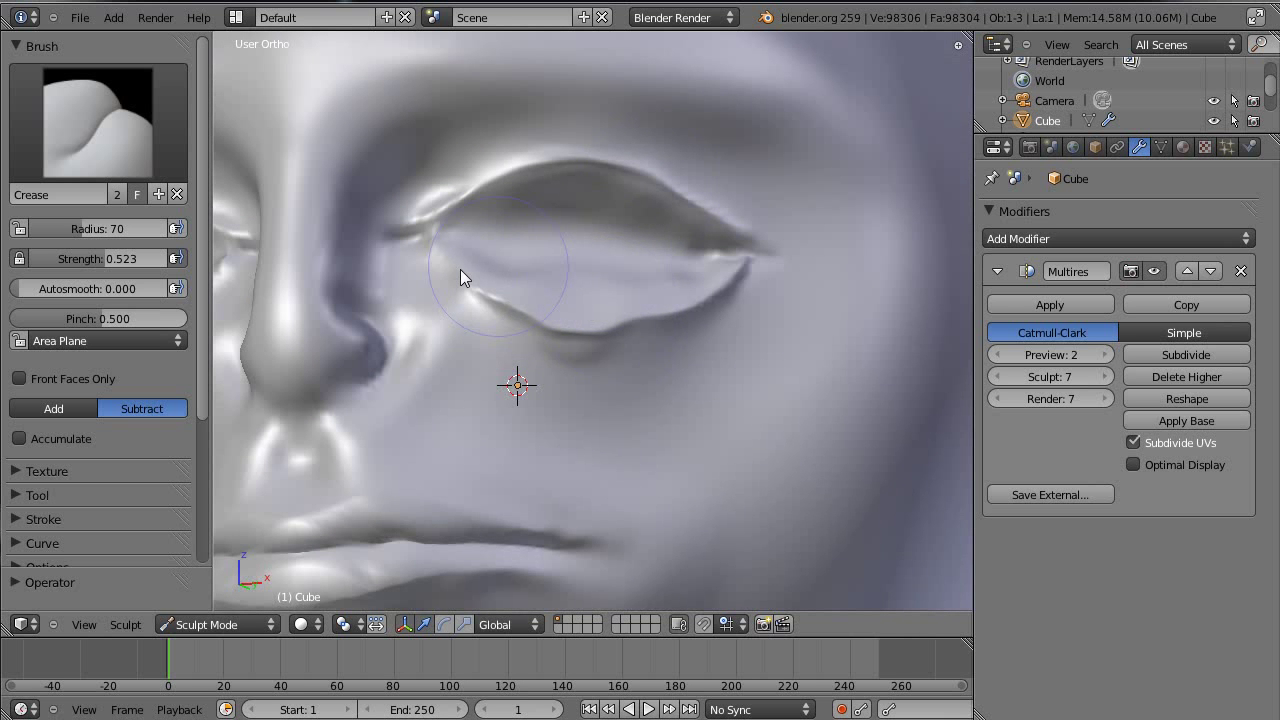
{"action": "middle_click_drag", "start_coordinate": [460, 269], "coordinate": [315, 407]}
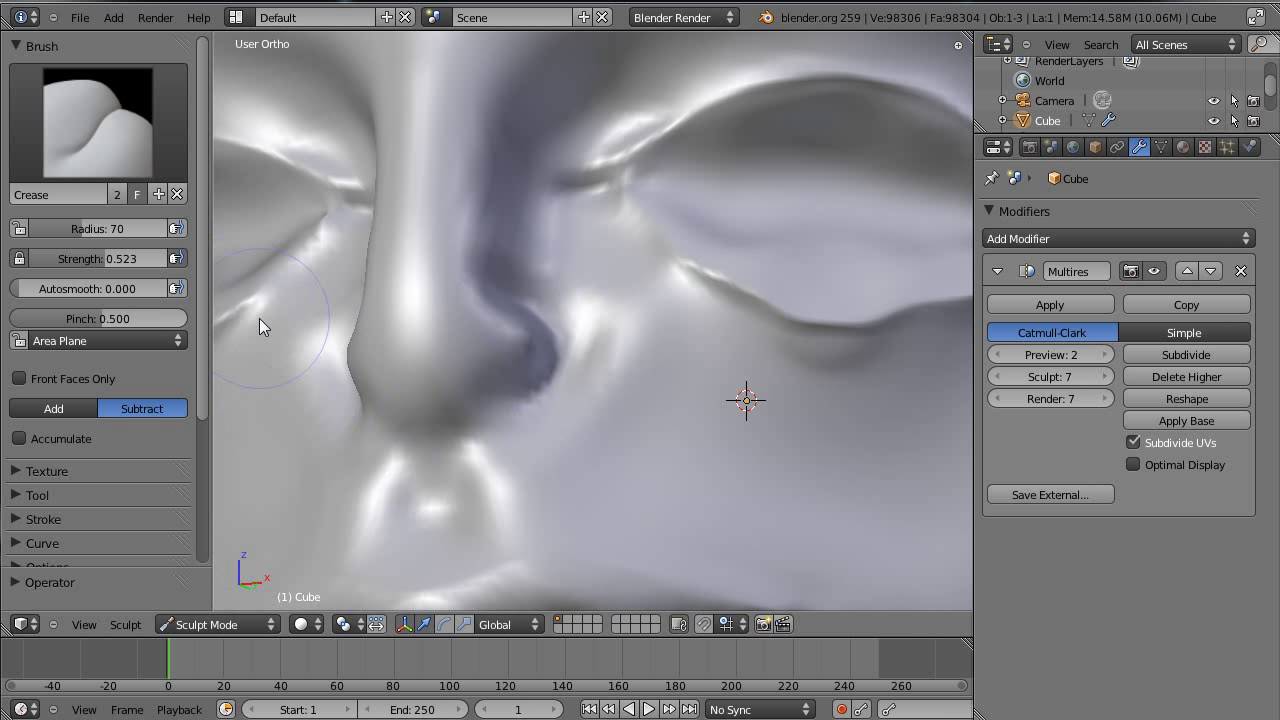
Switch to the Inflate/Deflate brush, set its radius to 126, and swell the nose tip and nostril wing
{"action": "key", "text": "i"}
{"action": "mouse_move", "coordinate": [482, 369]}
{"action": "left_mouse_down"}
{"action": "mouse_move", "coordinate": [520, 372]}
{"action": "mouse_move", "coordinate": [520, 398]}
{"action": "mouse_move", "coordinate": [429, 408]}
{"action": "mouse_move", "coordinate": [403, 373]}
{"action": "mouse_move", "coordinate": [409, 237]}
{"action": "mouse_move", "coordinate": [417, 291]}
{"action": "mouse_move", "coordinate": [538, 382]}
{"action": "mouse_move", "coordinate": [488, 353]}
{"action": "left_mouse_up"}
{"action": "left_click", "coordinate": [544, 362]}
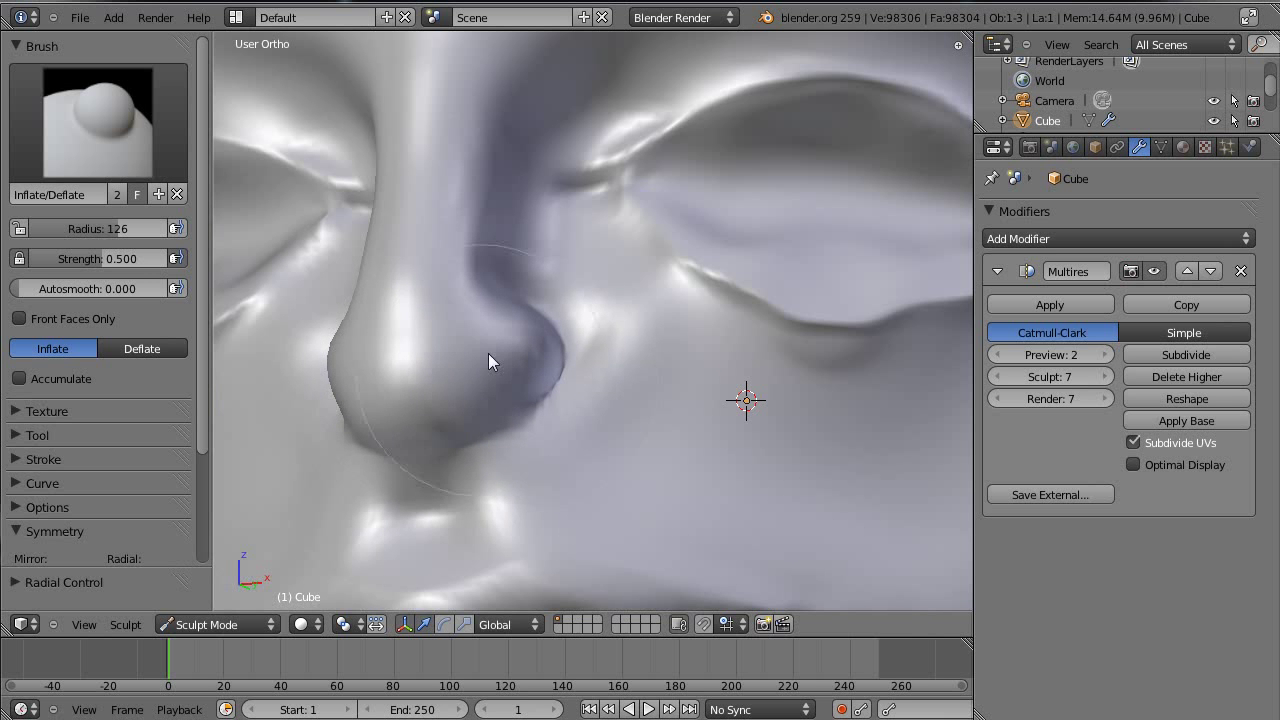
Inflate the lower side of the nose near the nostril, working from a side angle
{"action": "scroll", "coordinate": [488, 362], "scroll_direction": "down", "scroll_amount": 2}
{"action": "mouse_move", "coordinate": [449, 403]}
{"action": "middle_mouse_down"}
{"action": "mouse_move", "coordinate": [471, 406]}
{"action": "mouse_move", "coordinate": [400, 403]}
{"action": "mouse_move", "coordinate": [652, 376]}
{"action": "middle_mouse_up"}
{"action": "scroll", "coordinate": [560, 380], "scroll_direction": "up", "scroll_amount": 1}
{"action": "mouse_move", "coordinate": [550, 380]}
{"action": "left_mouse_down"}
{"action": "mouse_move", "coordinate": [467, 401]}
{"action": "mouse_move", "coordinate": [571, 406]}
{"action": "left_mouse_up"}
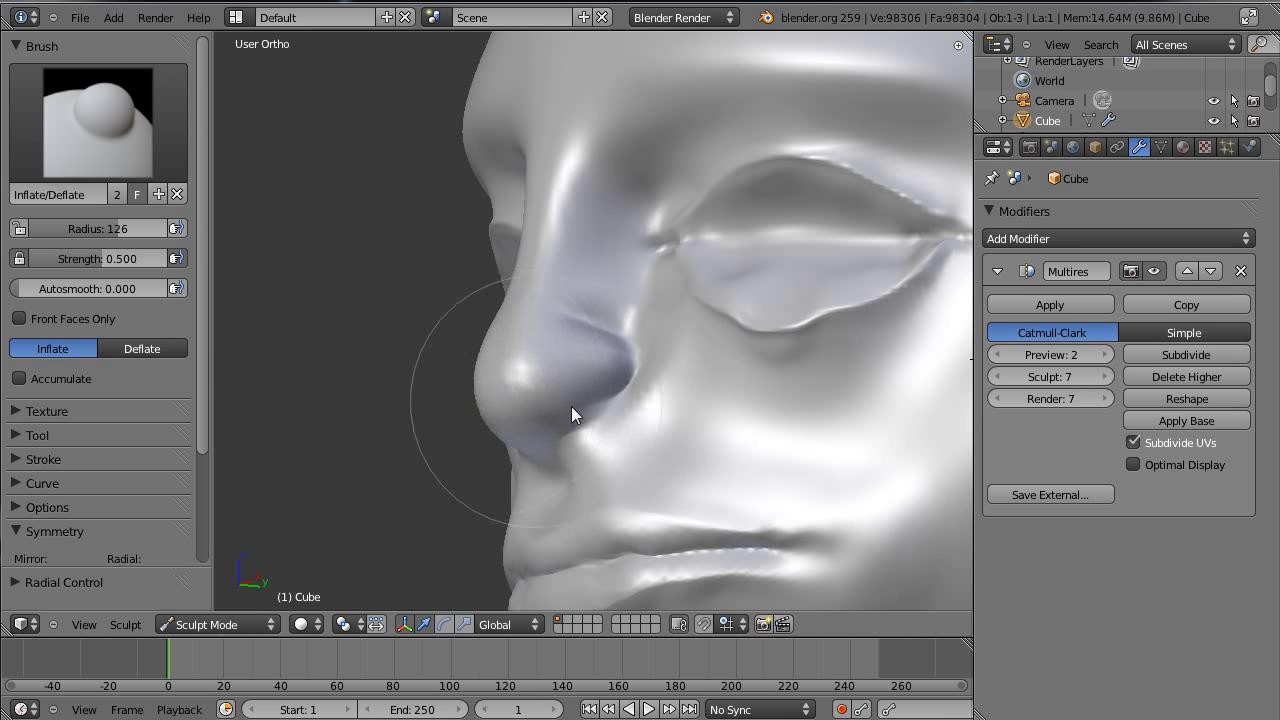
{"action": "mouse_move", "coordinate": [571, 406]}
{"action": "middle_mouse_down"}
{"action": "mouse_move", "coordinate": [686, 422]}
{"action": "mouse_move", "coordinate": [709, 390]}
{"action": "mouse_move", "coordinate": [820, 381]}
{"action": "mouse_move", "coordinate": [594, 377]}
{"action": "middle_mouse_up"}
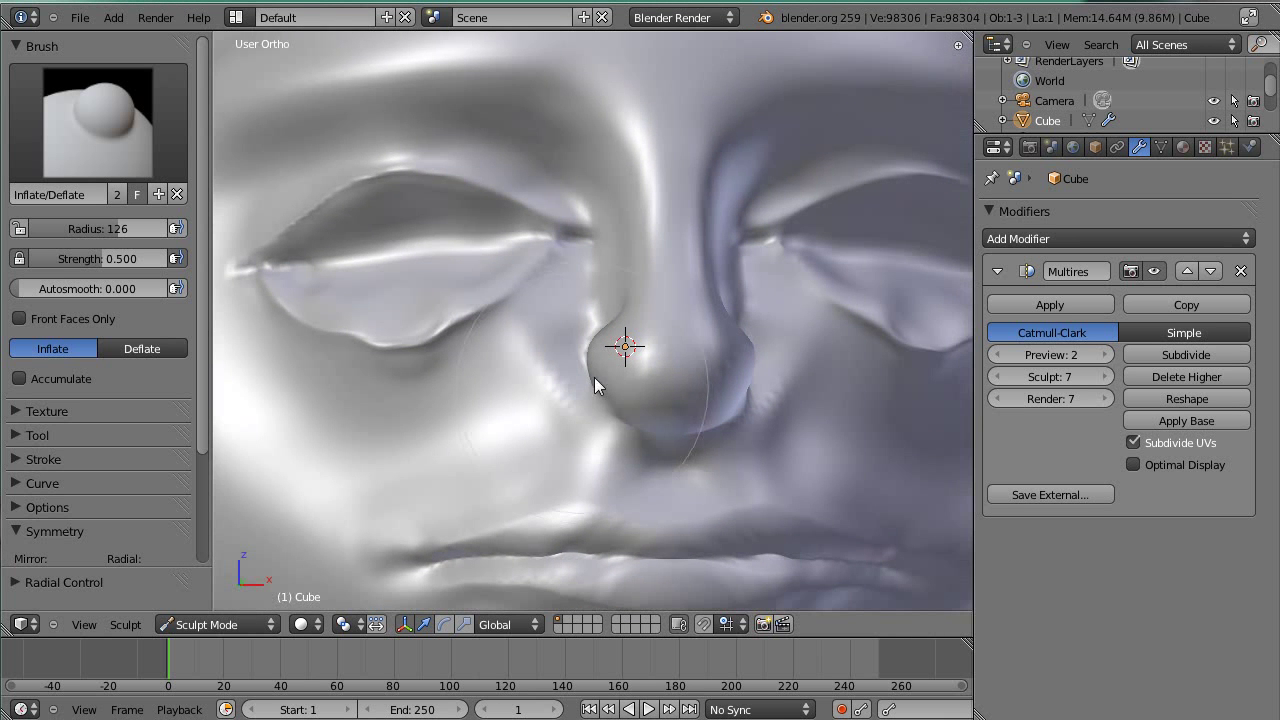
{"action": "middle_click_drag", "start_coordinate": [583, 237], "coordinate": [505, 400]}
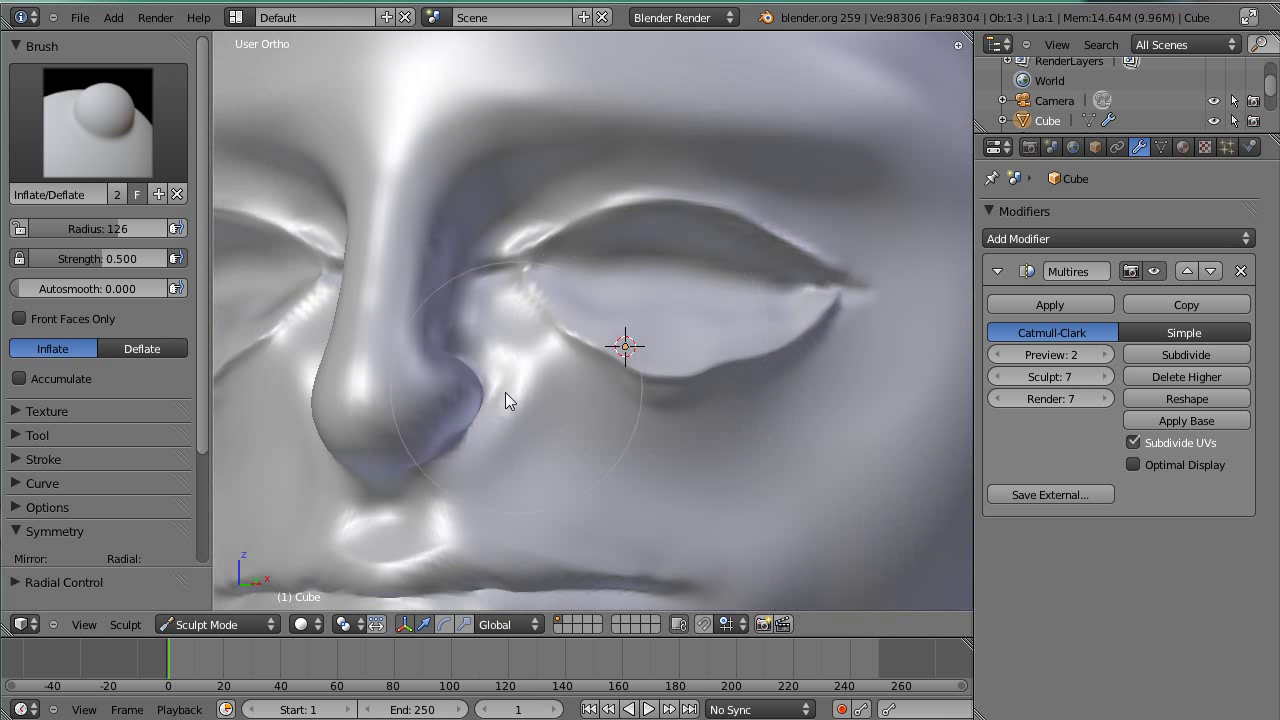
Switch to the Clay brush and fill the hollow between the nose bridge and the inner eye corner
{"action": "scroll", "coordinate": [429, 391], "scroll_direction": "up", "scroll_amount": 2}
{"action": "key", "text": "c"}
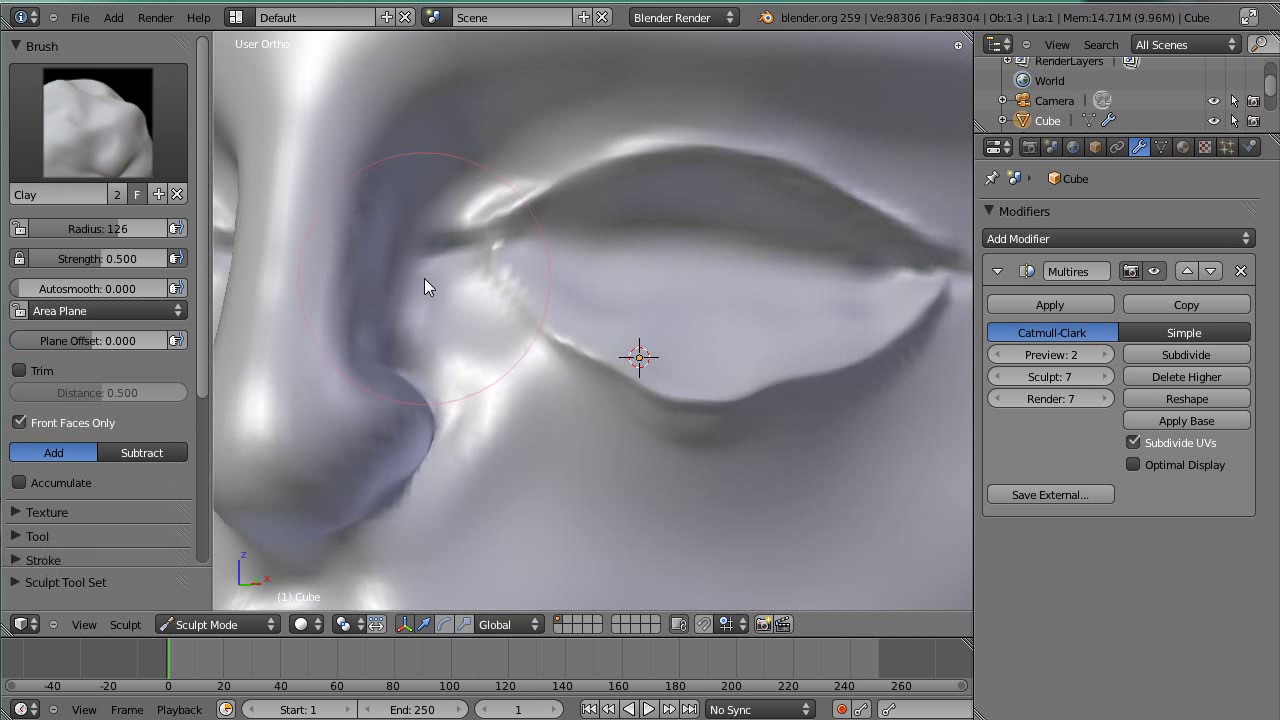
{"action": "mouse_move", "coordinate": [424, 286]}
{"action": "left_mouse_down"}
{"action": "mouse_move", "coordinate": [391, 217]}
{"action": "mouse_move", "coordinate": [397, 334]}
{"action": "mouse_move", "coordinate": [423, 346]}
{"action": "mouse_move", "coordinate": [372, 270]}
{"action": "left_mouse_up"}
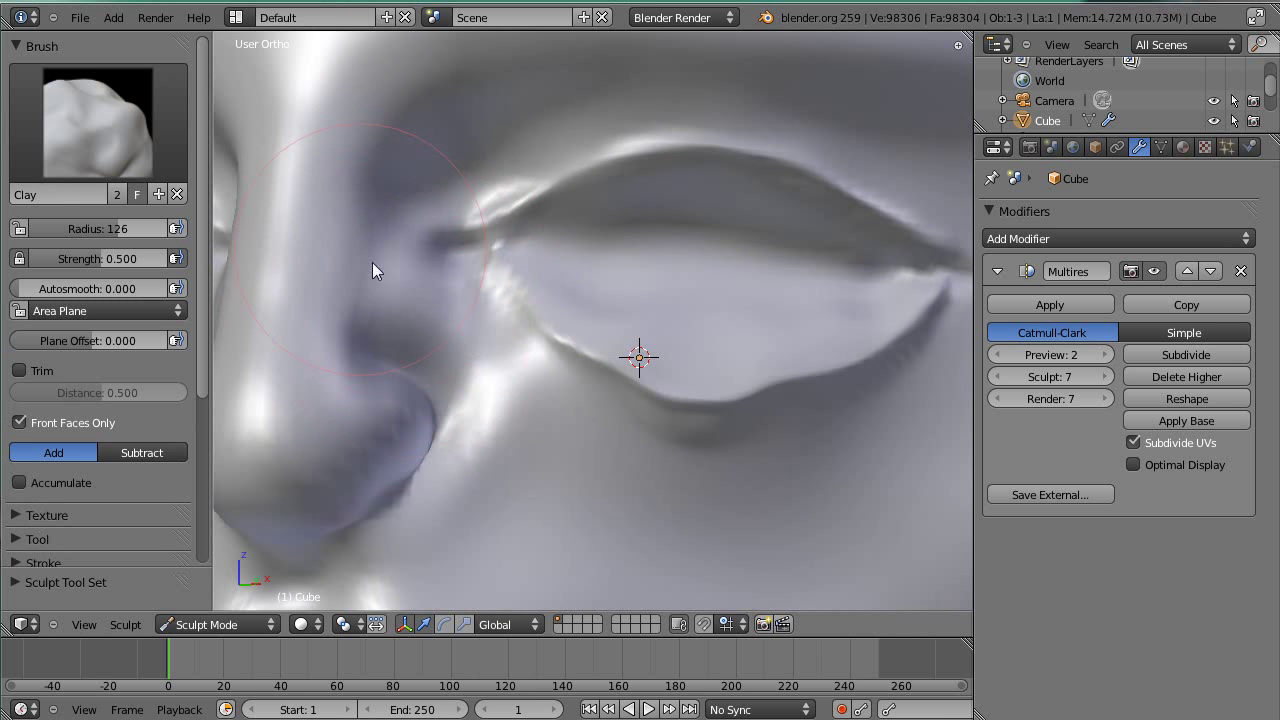
Examine the reshaped nose, mouth and cheek from several angles and distances
{"action": "scroll", "coordinate": [571, 537], "scroll_direction": "down", "scroll_amount": 2}
{"action": "mouse_move", "coordinate": [571, 537]}
{"action": "middle_mouse_down"}
{"action": "mouse_move", "coordinate": [528, 414]}
{"action": "mouse_move", "coordinate": [777, 485]}
{"action": "mouse_move", "coordinate": [474, 243]}
{"action": "middle_mouse_up"}
{"action": "mouse_move", "coordinate": [709, 249]}
{"action": "middle_mouse_down"}
{"action": "mouse_move", "coordinate": [666, 220]}
{"action": "mouse_move", "coordinate": [506, 268]}
{"action": "middle_mouse_up"}
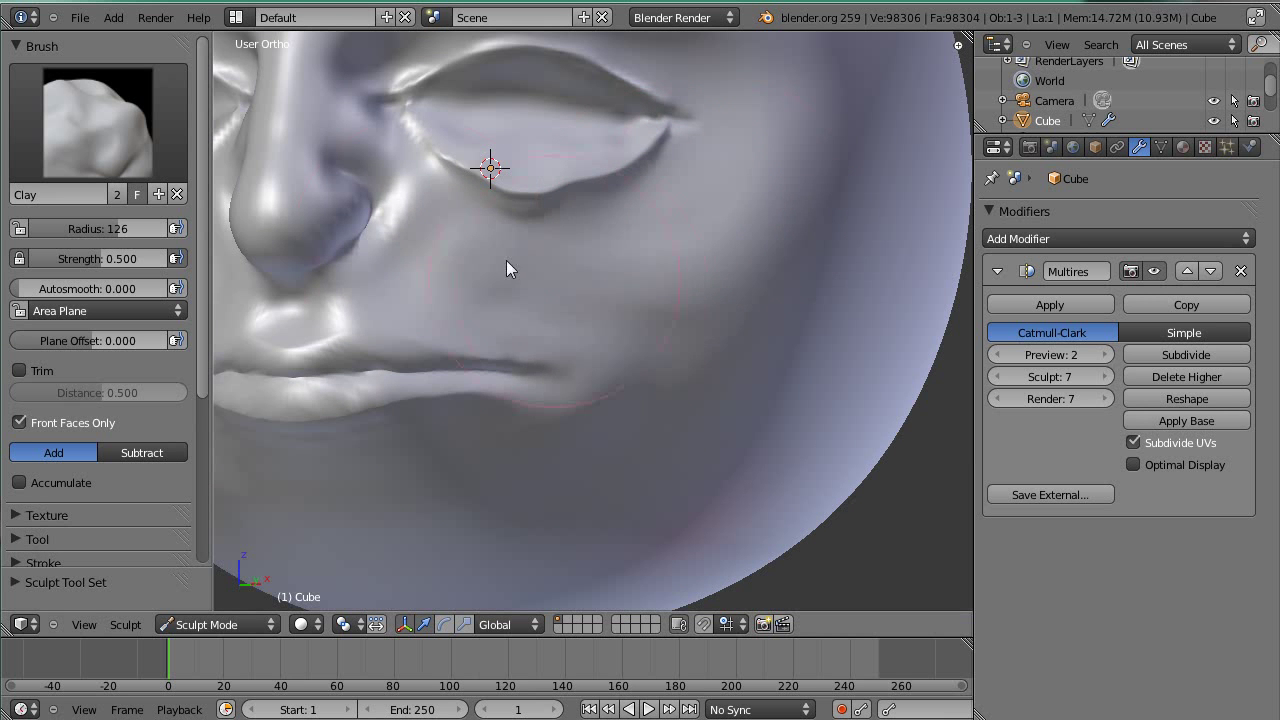
{"action": "scroll", "coordinate": [651, 204], "scroll_direction": "down", "scroll_amount": 3}
{"action": "mouse_move", "coordinate": [651, 204]}
{"action": "middle_mouse_down"}
{"action": "mouse_move", "coordinate": [719, 270]}
{"action": "mouse_move", "coordinate": [607, 234]}
{"action": "middle_mouse_up"}
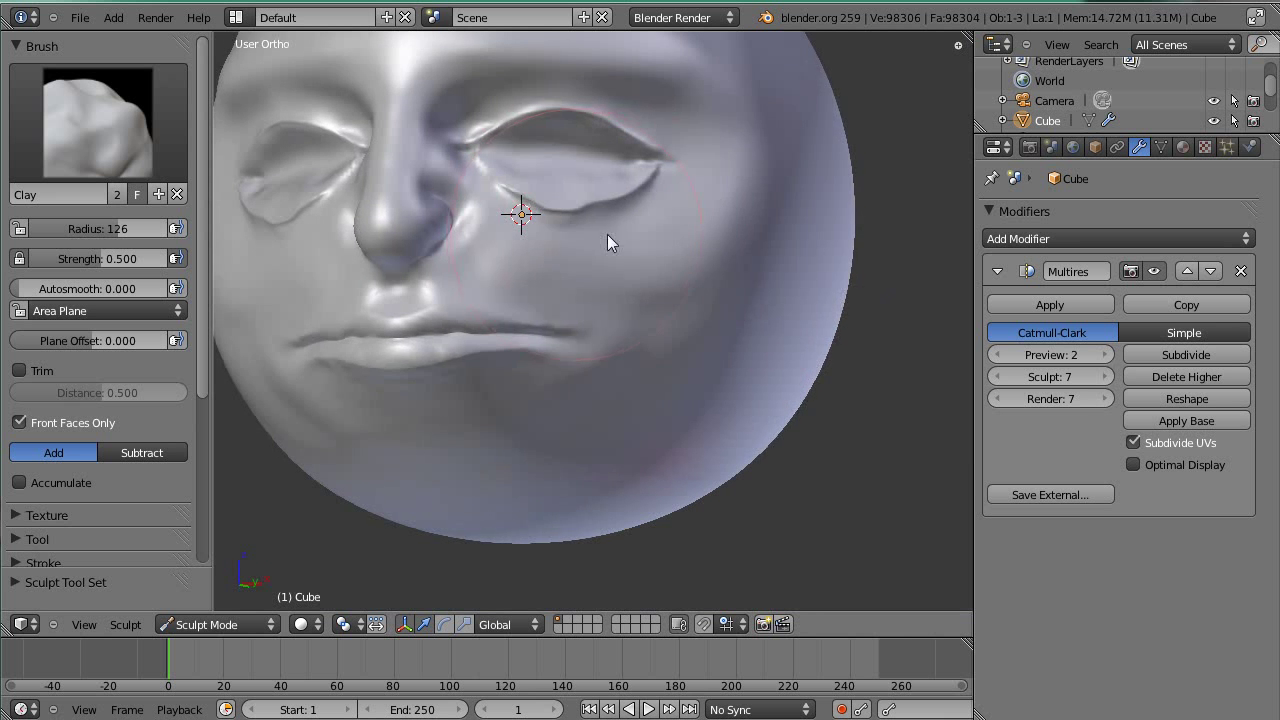
{"action": "scroll", "coordinate": [681, 217], "scroll_direction": "down", "scroll_amount": 2}
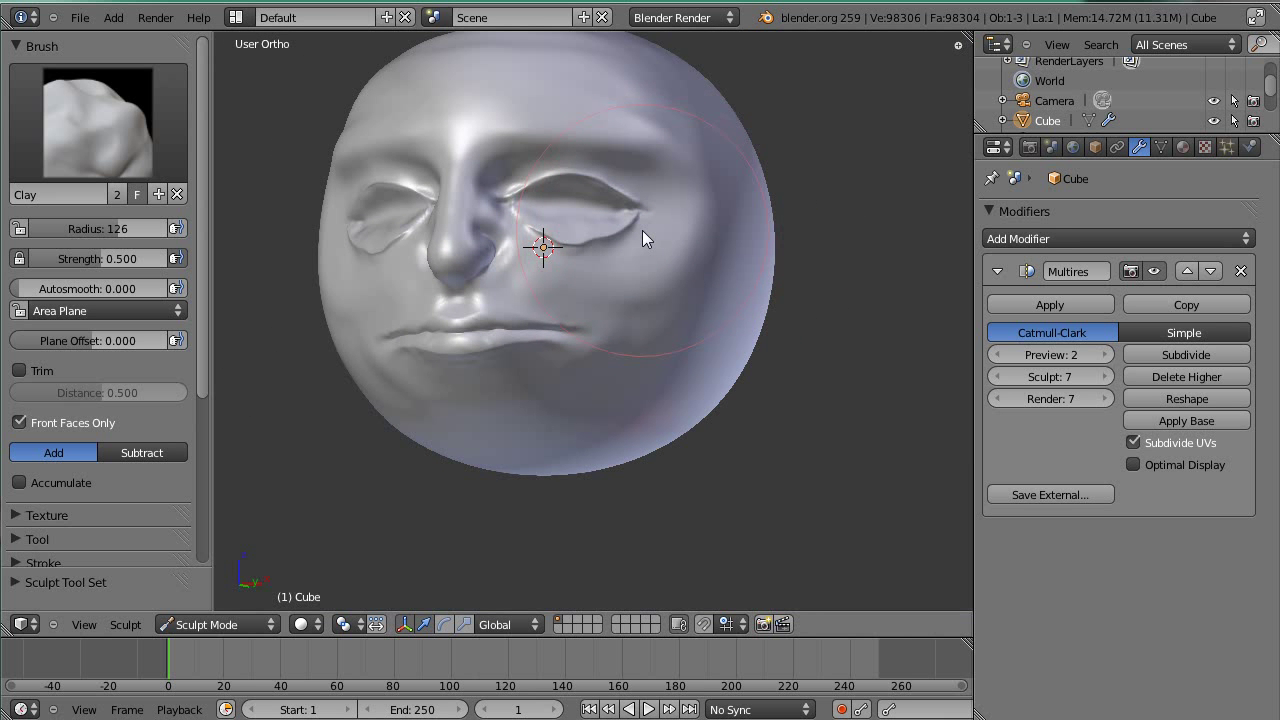
{"action": "scroll", "coordinate": [642, 230], "scroll_direction": "down", "scroll_amount": 3}
{"action": "scroll", "coordinate": [640, 228], "scroll_direction": "up", "scroll_amount": 6}
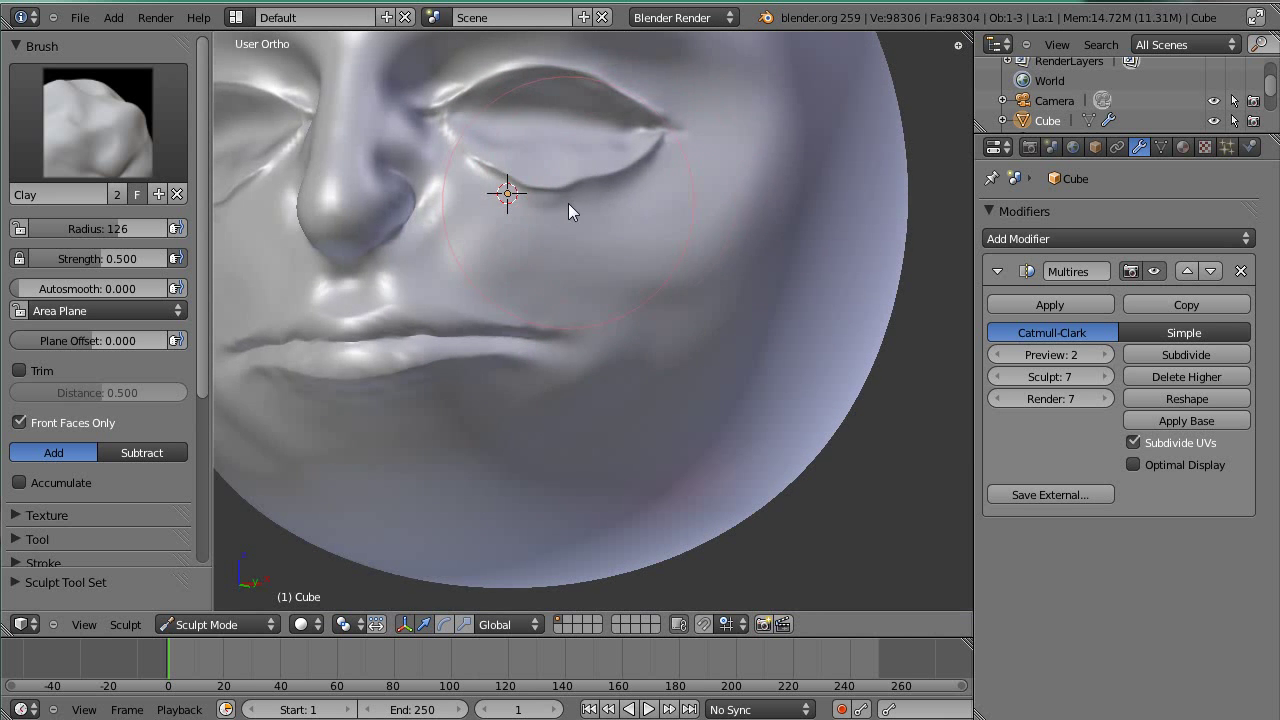
Switch to the Grab brush and reshape the outer part of the lower eyelid edge with short pulls
{"action": "mouse_move", "coordinate": [568, 203]}
{"action": "middle_mouse_down"}
{"action": "mouse_move", "coordinate": [720, 215]}
{"action": "mouse_move", "coordinate": [628, 413]}
{"action": "middle_mouse_up"}
{"action": "scroll", "coordinate": [720, 218], "scroll_direction": "up", "scroll_amount": 2}
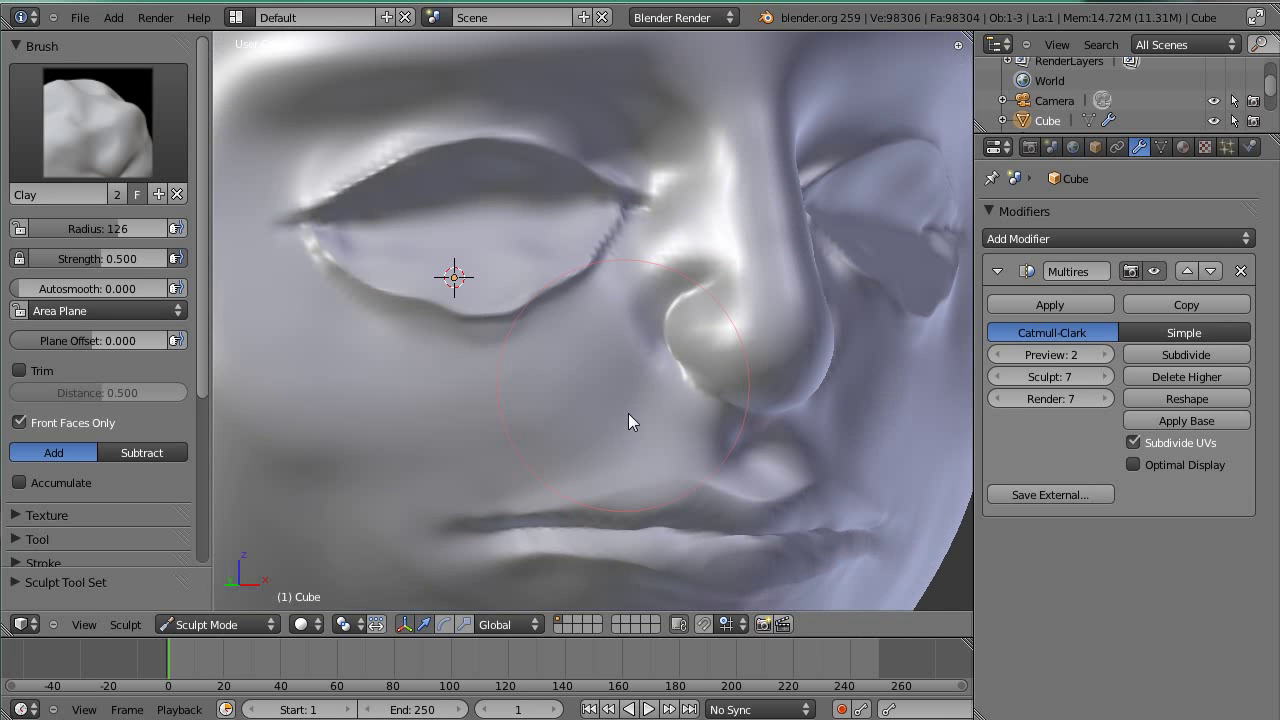
{"action": "key", "text": "g"}
{"action": "scroll", "coordinate": [497, 369], "scroll_direction": "up", "scroll_amount": 3}
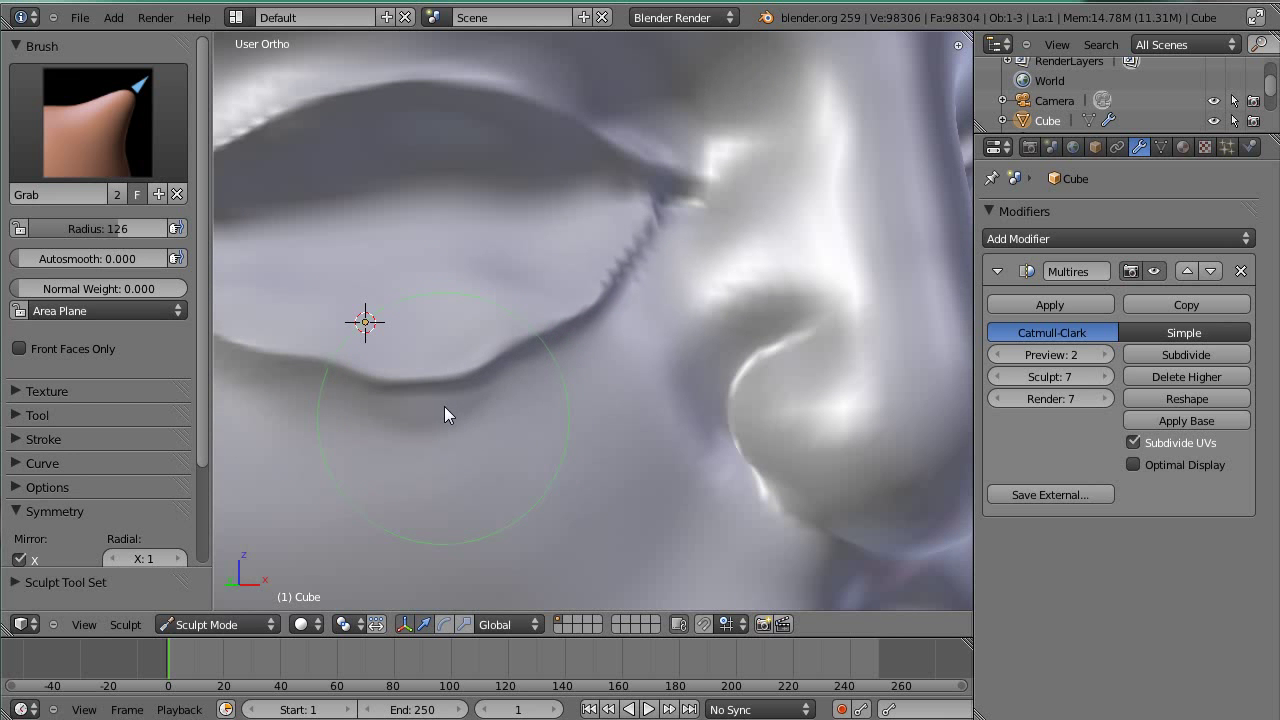
{"action": "scroll", "coordinate": [472, 372], "scroll_direction": "up", "scroll_amount": 2}
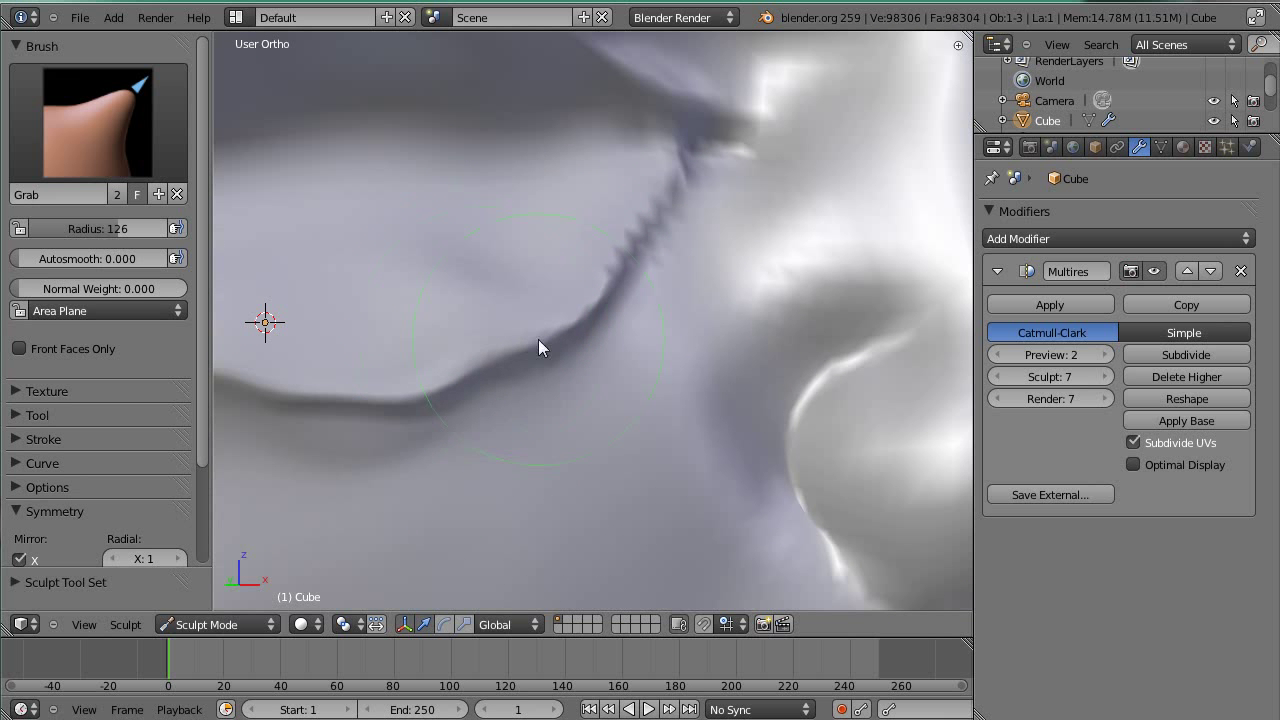
{"action": "mouse_move", "coordinate": [523, 345]}
{"action": "middle_mouse_down", "text": "shift"}
{"action": "mouse_move", "coordinate": [623, 347]}
{"action": "mouse_move", "coordinate": [590, 381]}
{"action": "mouse_move", "coordinate": [661, 386]}
{"action": "mouse_move", "coordinate": [728, 435]}
{"action": "mouse_move", "coordinate": [804, 540]}
{"action": "middle_mouse_up", "text": "shift"}
{"action": "left_click_drag", "start_coordinate": [798, 537], "coordinate": [798, 519]}
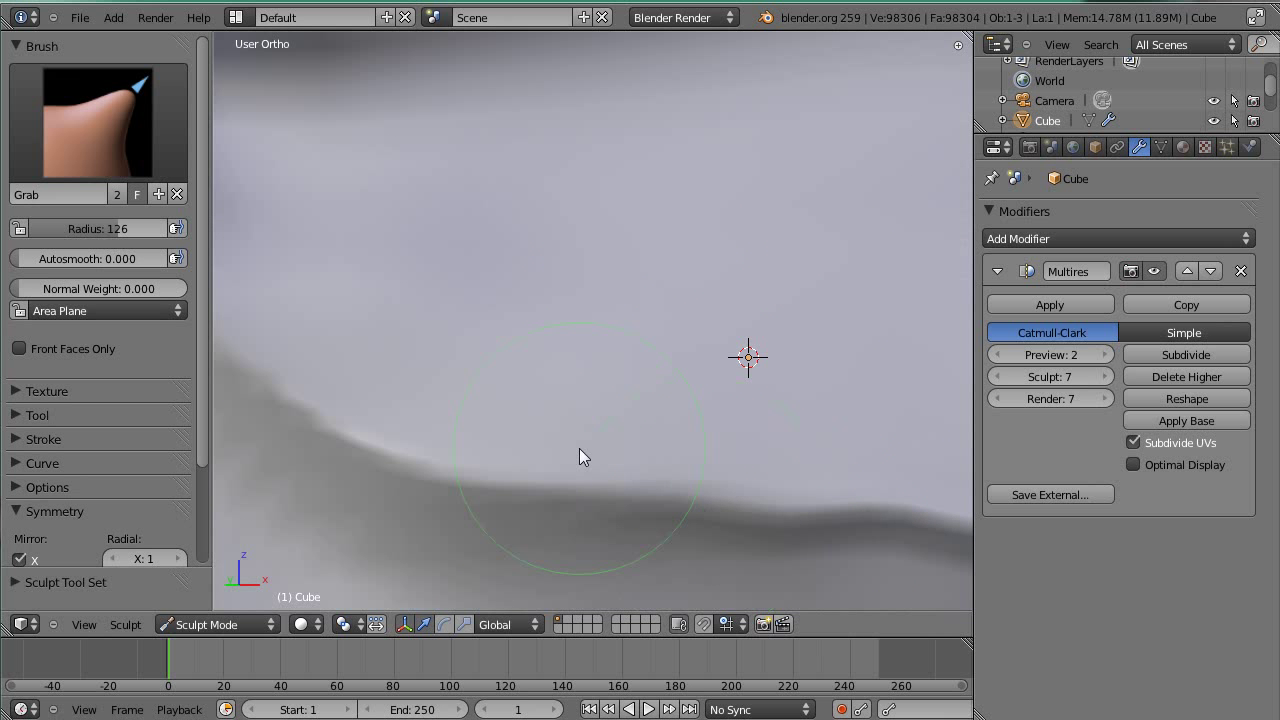
{"action": "middle_click_drag", "start_coordinate": [579, 457], "coordinate": [646, 460]}
{"action": "left_click_drag", "start_coordinate": [643, 446], "coordinate": [643, 471]}
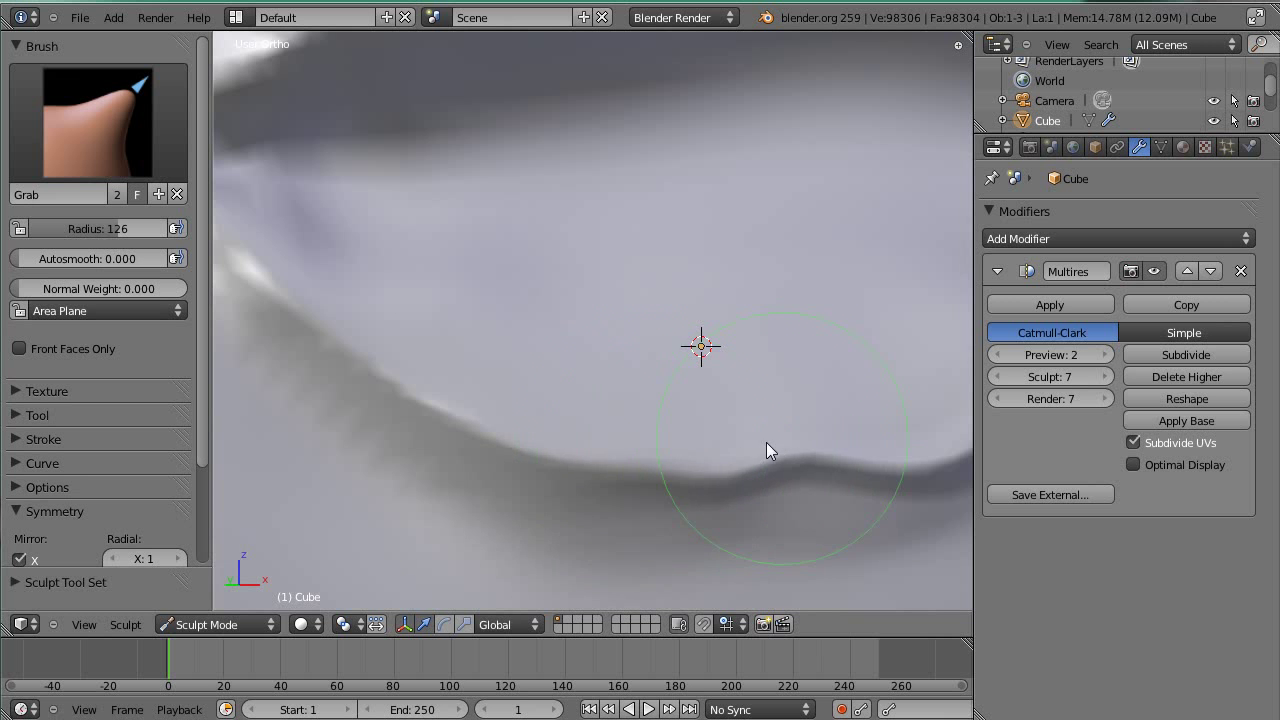
Even out the wavy middle of the lower eyelid edge and the stretch towards the inner eye corner with the Grab brush
{"action": "middle_click_drag", "start_coordinate": [766, 450], "coordinate": [566, 380]}
{"action": "mouse_move", "coordinate": [540, 425]}
{"action": "left_mouse_down"}
{"action": "mouse_move", "coordinate": [520, 449]}
{"action": "mouse_move", "coordinate": [522, 416]}
{"action": "left_mouse_up"}
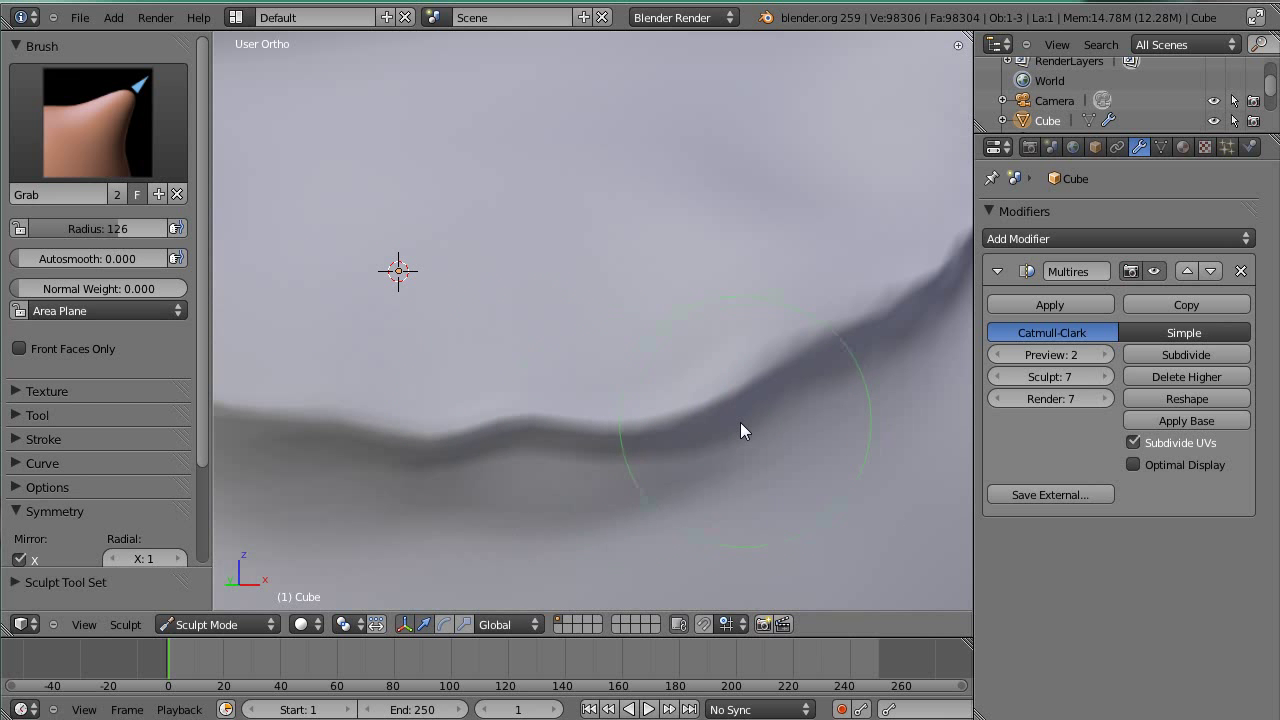
{"action": "left_click_drag", "start_coordinate": [686, 426], "coordinate": [666, 409]}
{"action": "left_click_drag", "start_coordinate": [460, 463], "coordinate": [433, 463]}
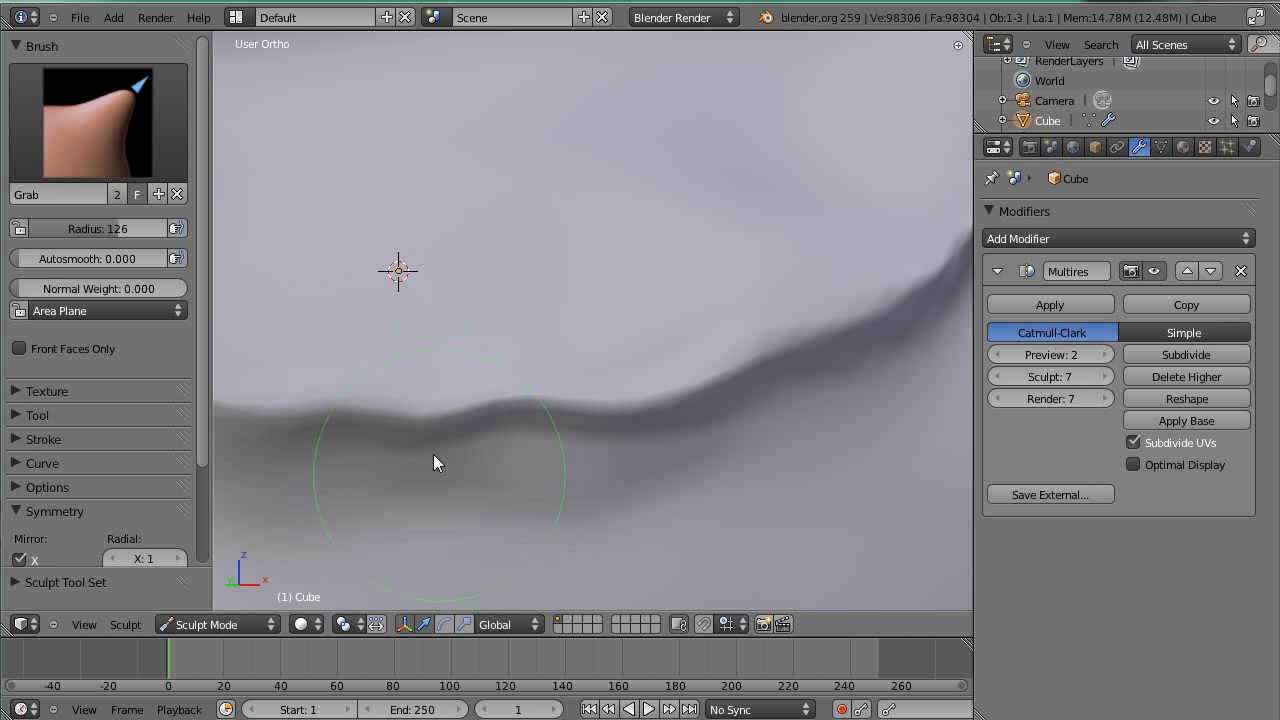
Examine the whole head from both sides, in profile and from the front to judge the eyelids and nose
{"action": "scroll", "coordinate": [506, 417], "scroll_direction": "down", "scroll_amount": 8}
{"action": "scroll", "coordinate": [754, 280], "scroll_direction": "up", "scroll_amount": 3}
{"action": "scroll", "coordinate": [743, 277], "scroll_direction": "down", "scroll_amount": 4}
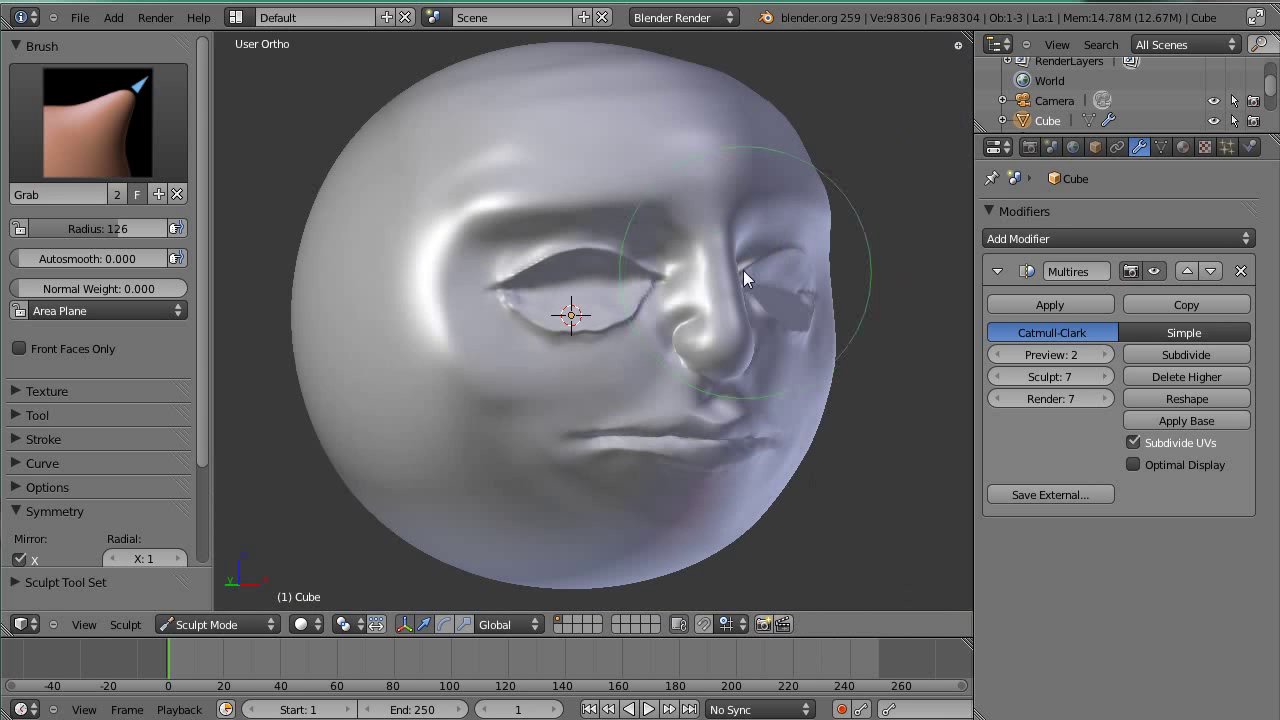
{"action": "middle_click_drag", "start_coordinate": [743, 270], "coordinate": [582, 270]}
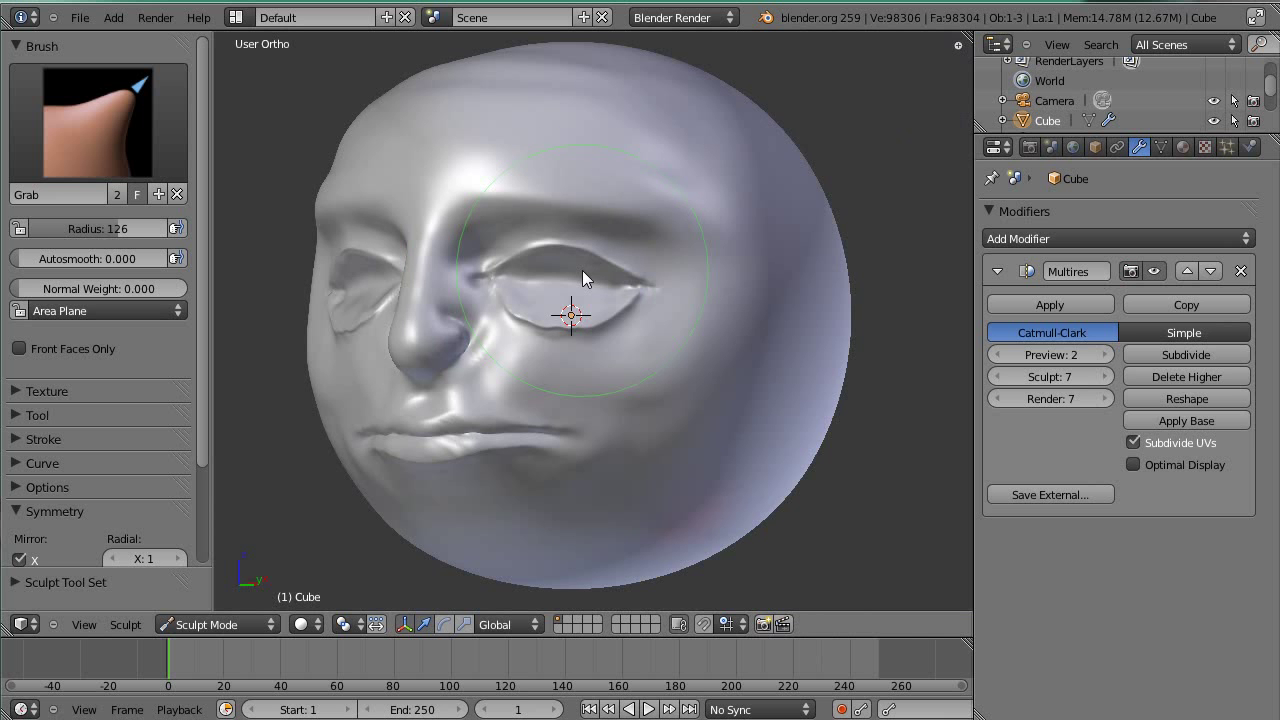
{"action": "mouse_move", "coordinate": [491, 292]}
{"action": "middle_mouse_down"}
{"action": "mouse_move", "coordinate": [750, 316]}
{"action": "mouse_move", "coordinate": [460, 308]}
{"action": "mouse_move", "coordinate": [425, 270]}
{"action": "middle_mouse_up"}
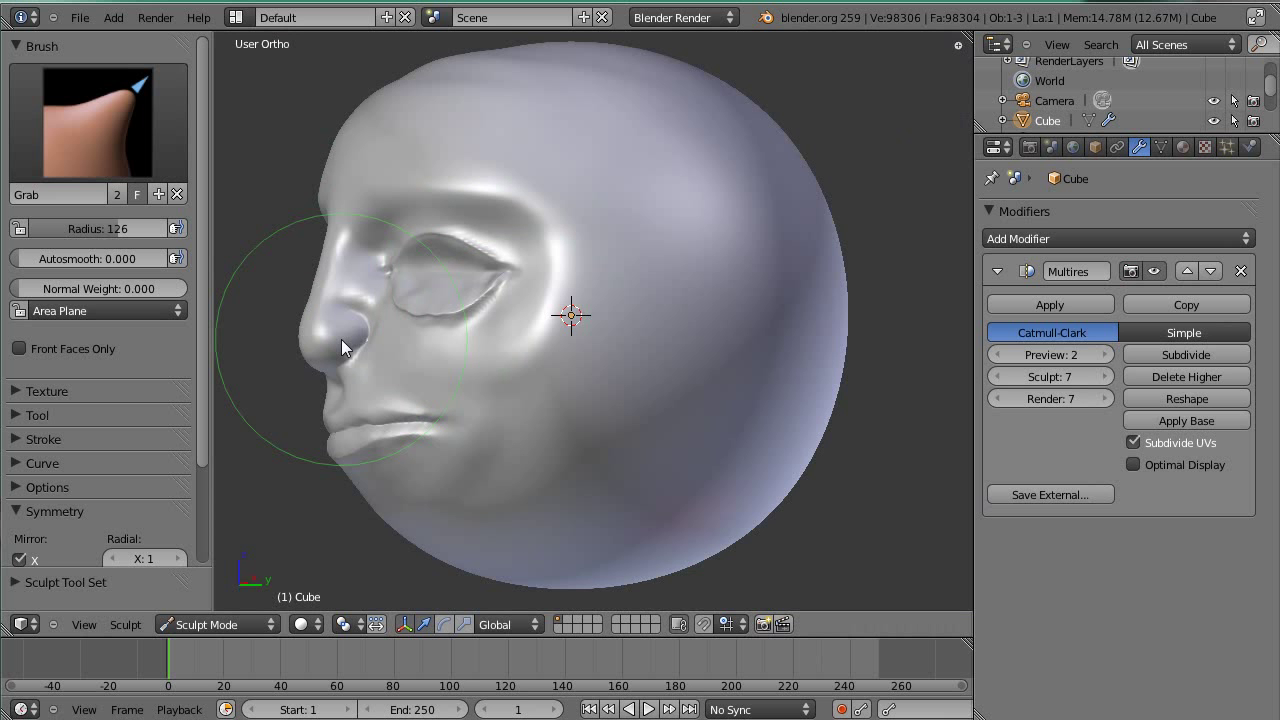
{"action": "middle_click_drag", "start_coordinate": [389, 352], "coordinate": [632, 386]}
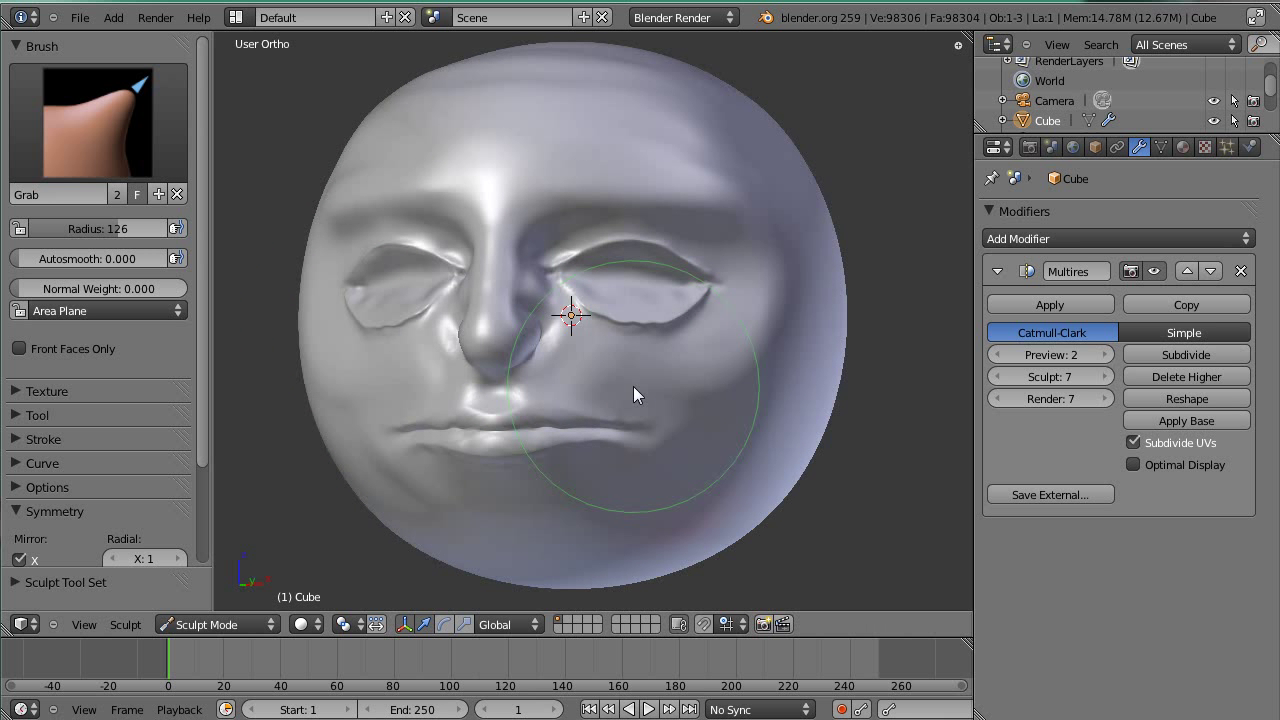